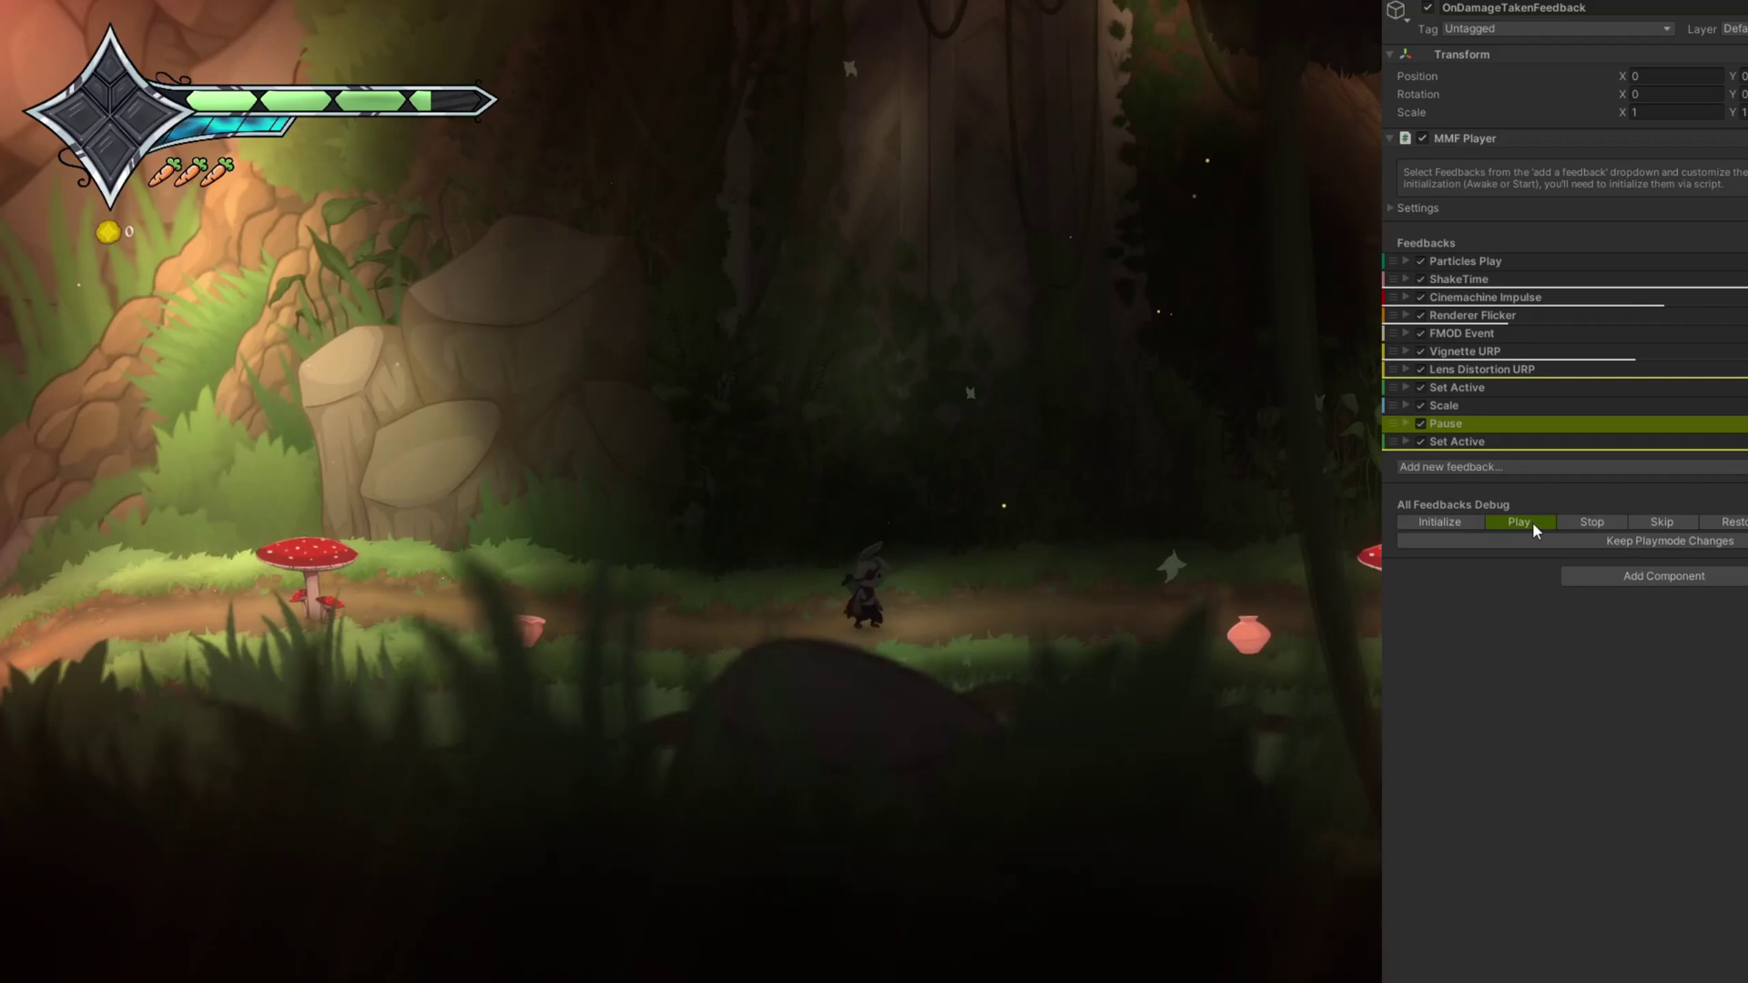
# Step: Test-play all the feedbacks of the OnDamageTakenFeedback MMF Player
pyautogui.click(1533, 522)
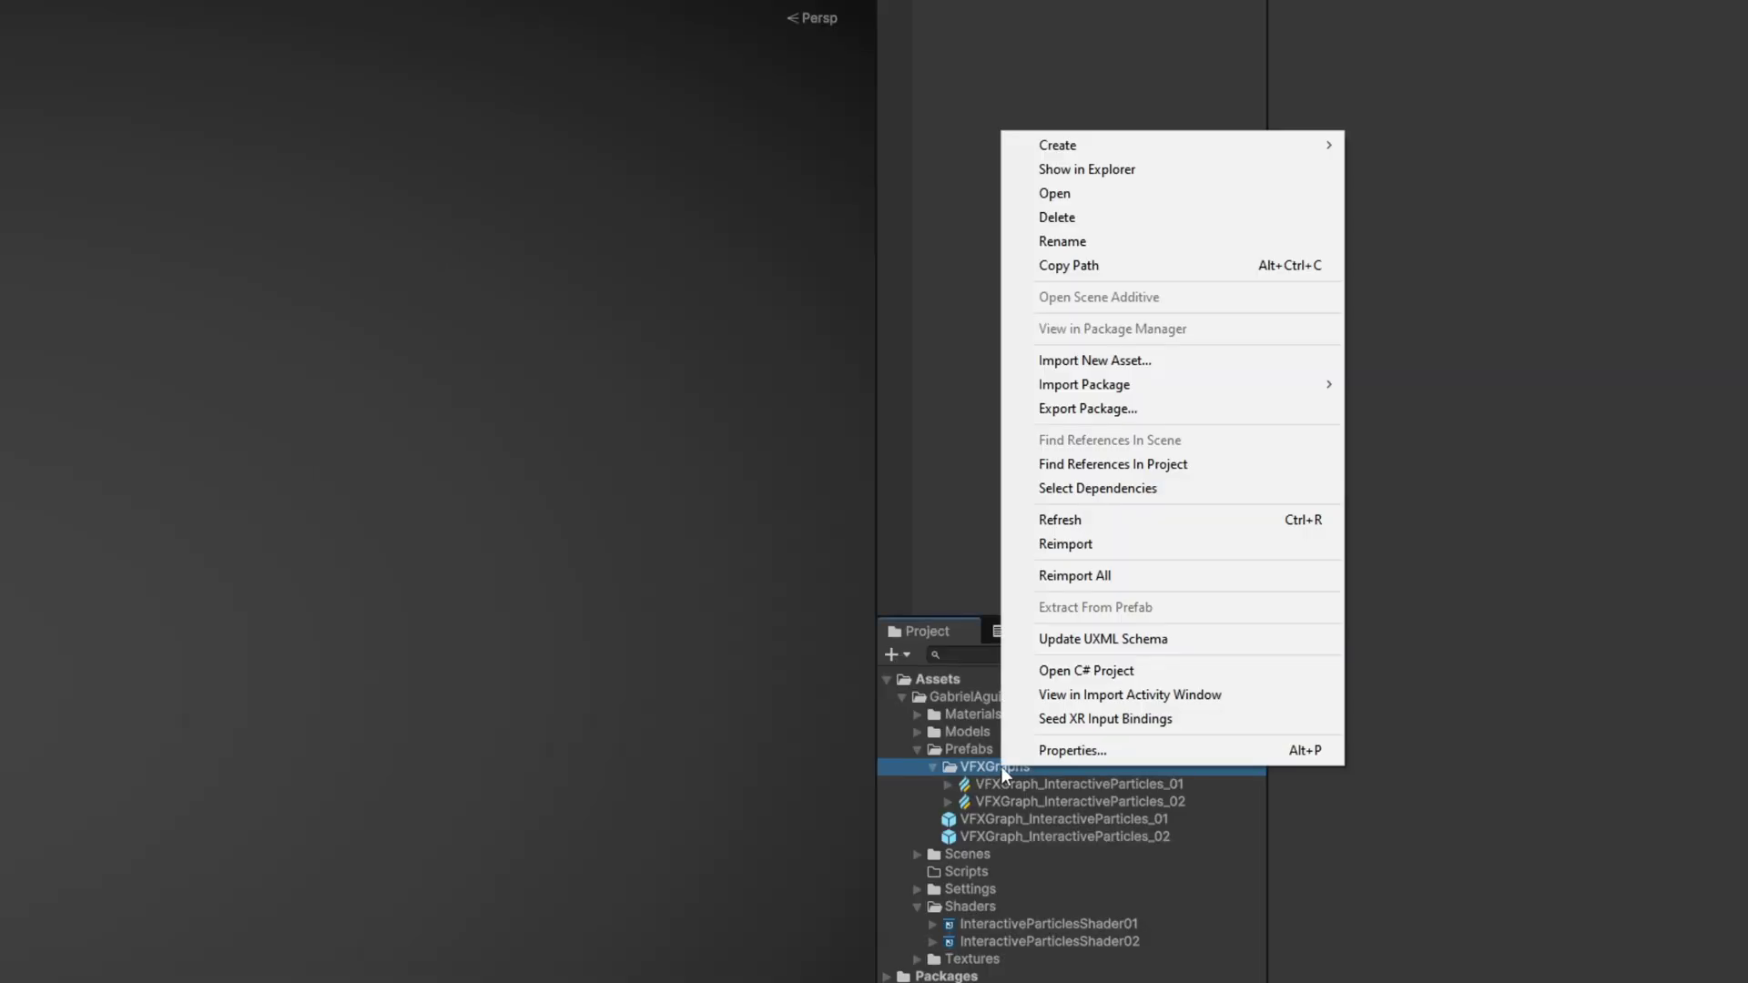
# Step: Create an Empty VFX graph asset named VFXGraph_InteractiveParticles_03 in the VFXGraphs folder
pyautogui.moveTo(1373, 252)
pyautogui.moveTo(1444, 590)
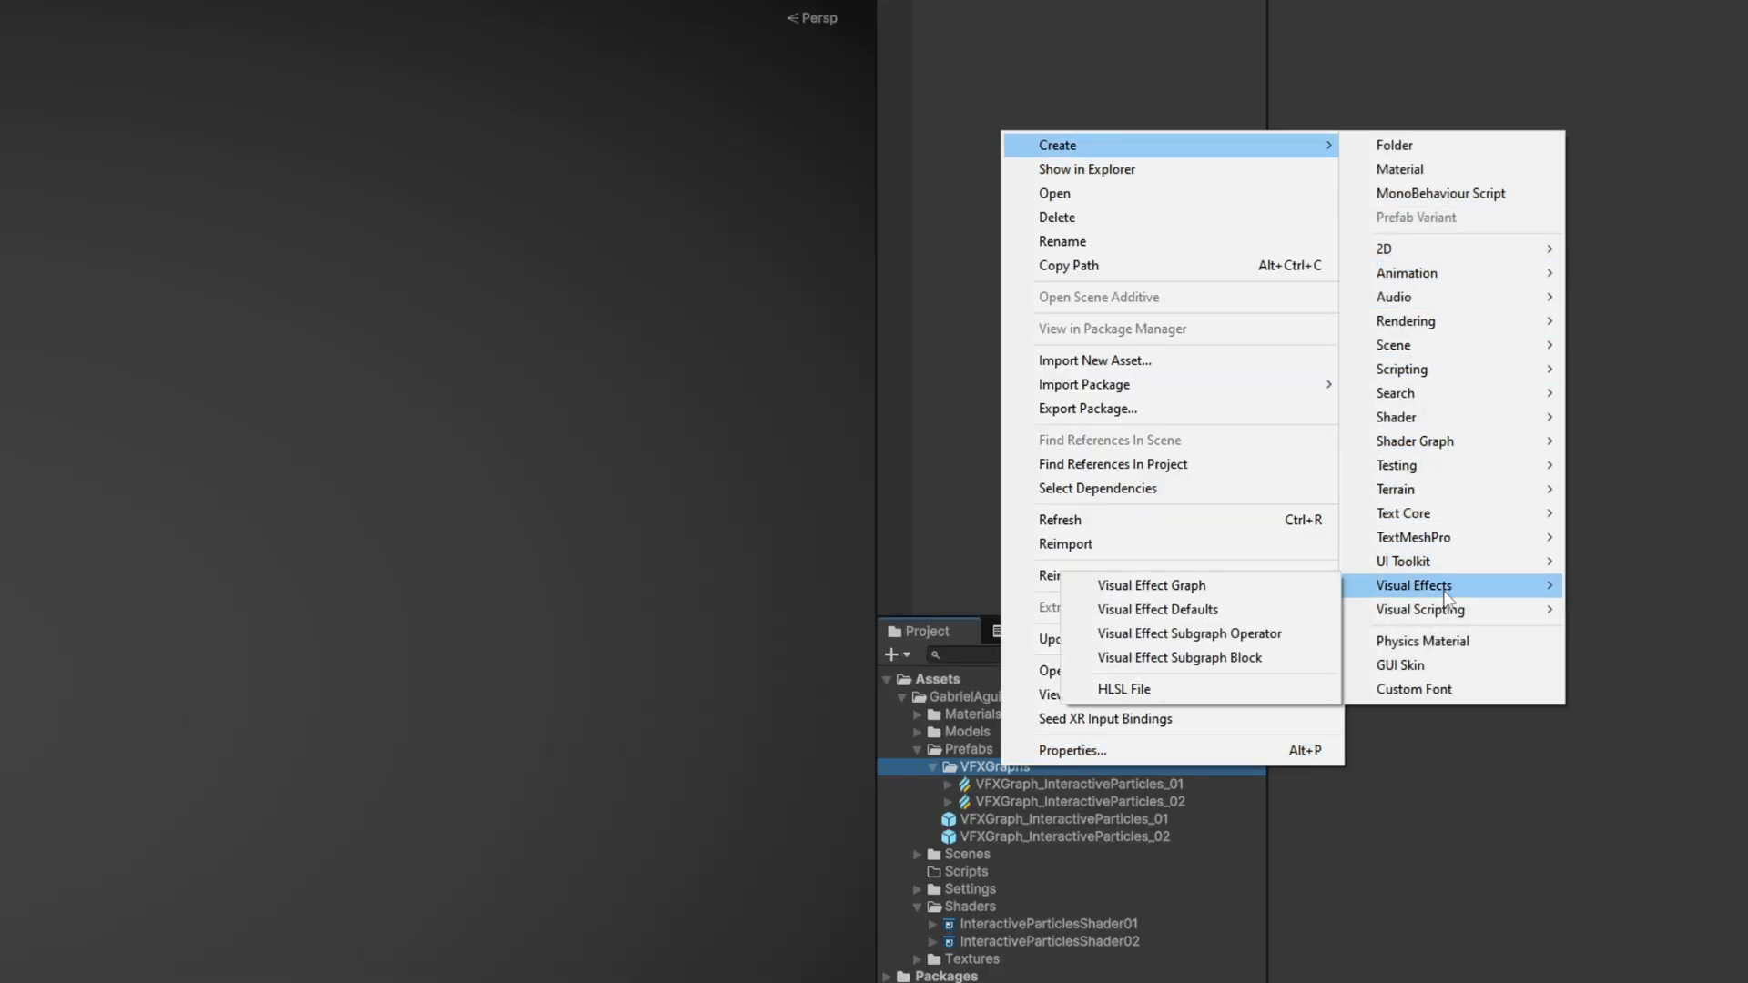
pyautogui.click(1282, 589)
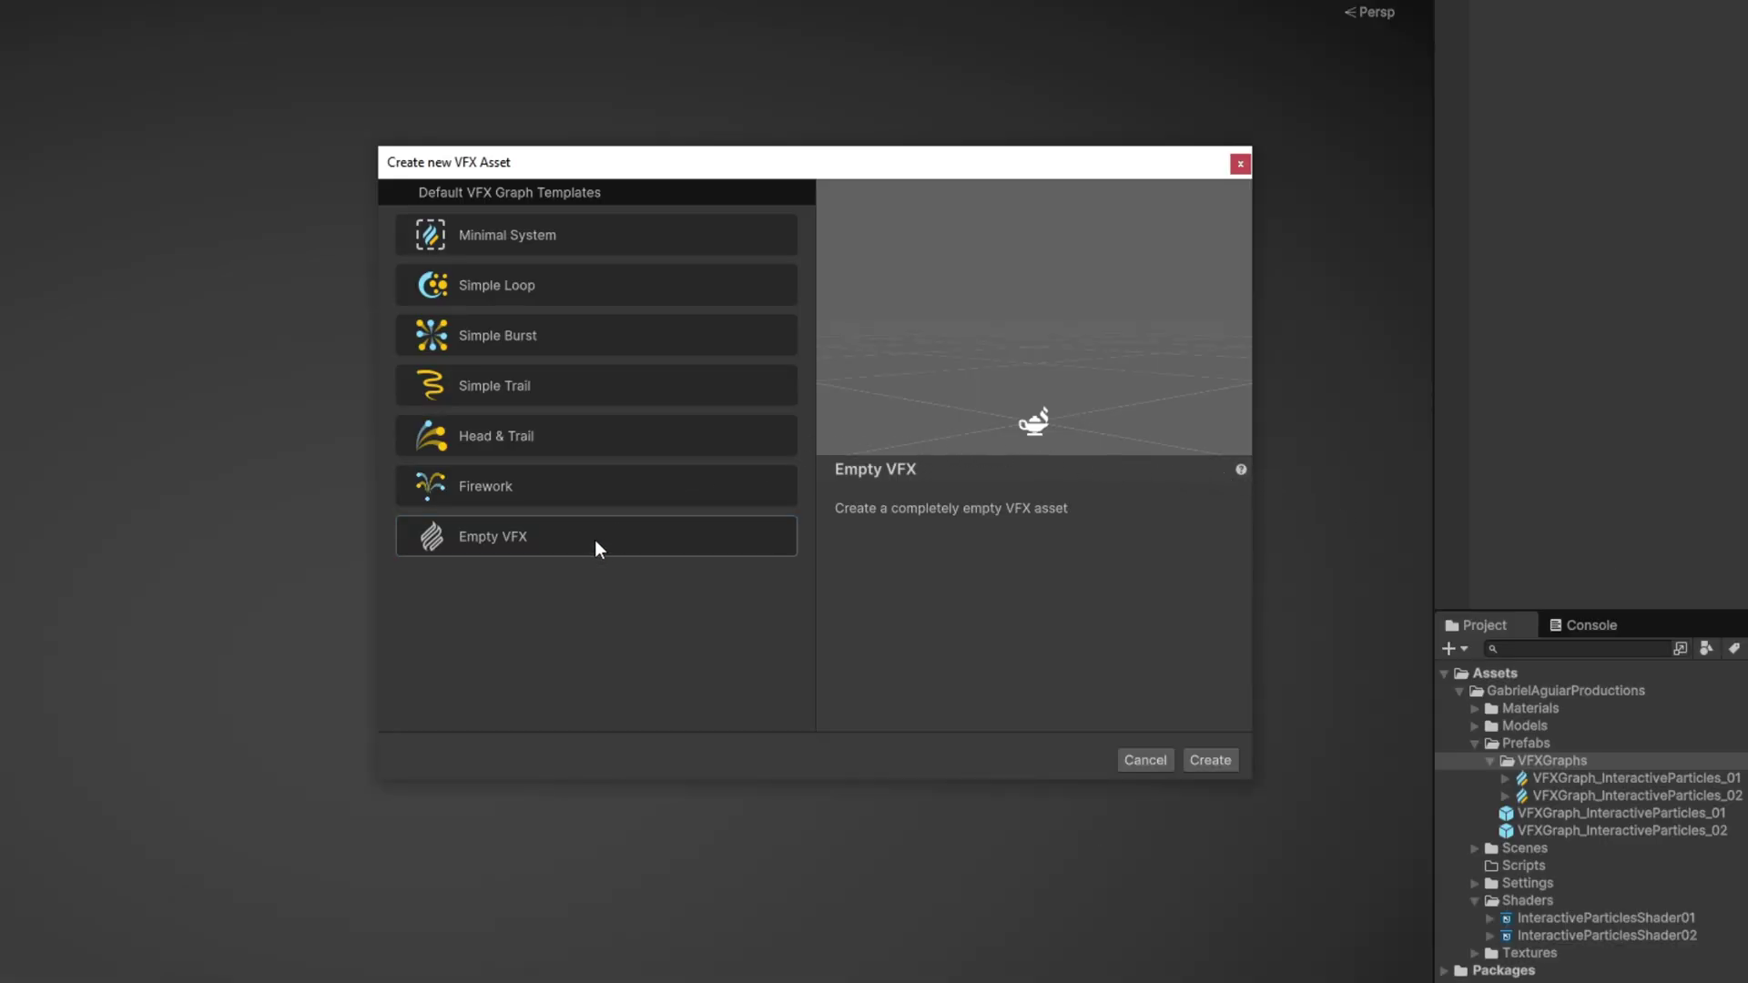
pyautogui.click(1209, 759)
pyautogui.write('VFXGraph_')
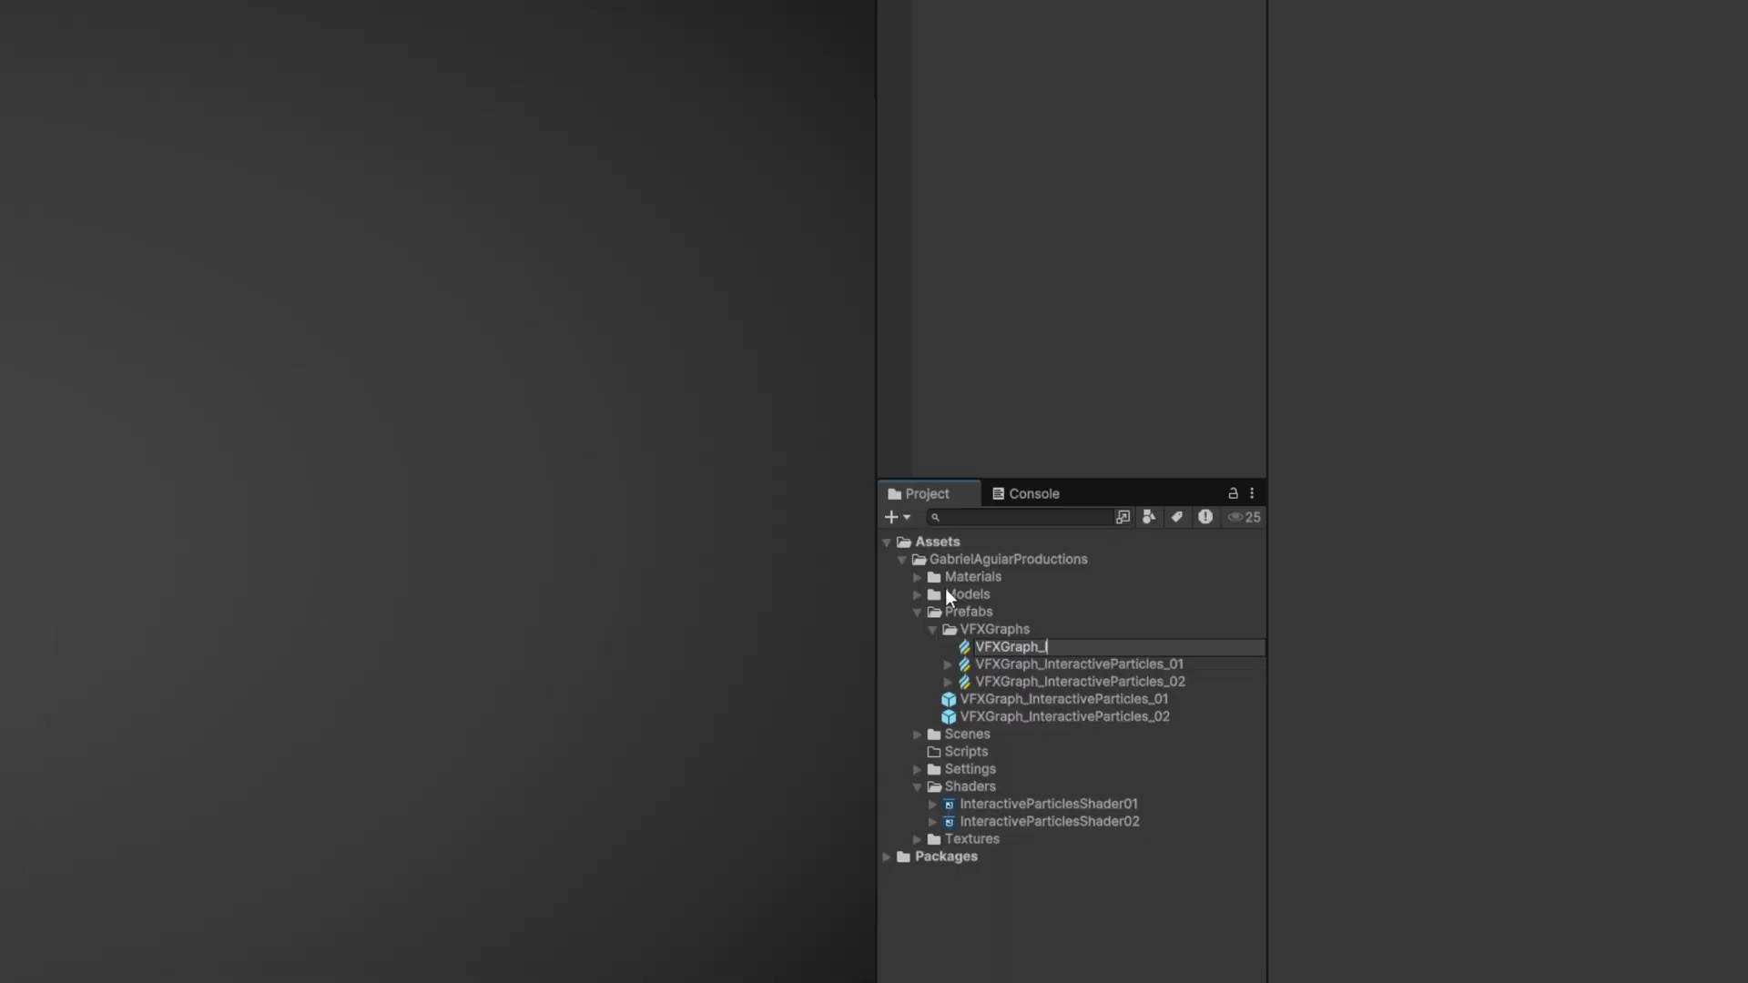
pyautogui.write('InteractiveParticles_03')
pyautogui.press('Return')
# Step: Place VFXGraph_InteractiveParticles_03 in the scene and open its graph for editing with the blackboard hidden
pyautogui.moveTo(1075, 681); pyautogui.dragTo(982, 181)
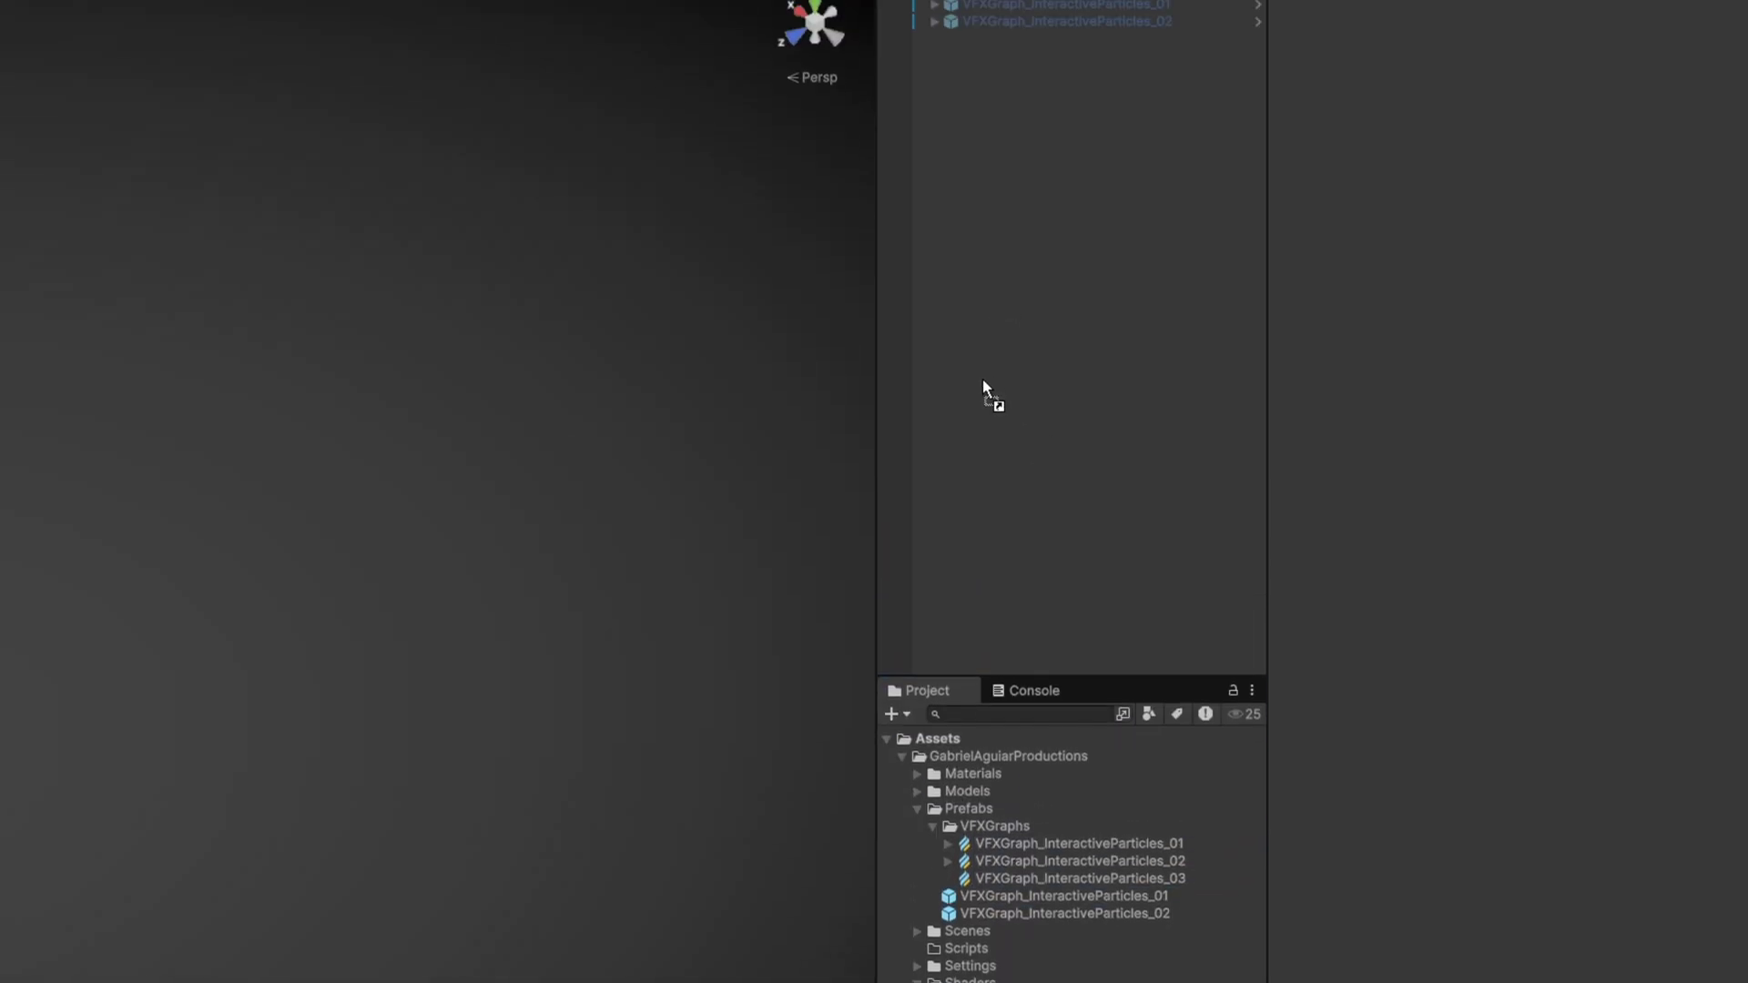
pyautogui.moveTo(981, 379); pyautogui.dragTo(980, 373)
pyautogui.moveTo(981, 465); pyautogui.dragTo(981, 467)
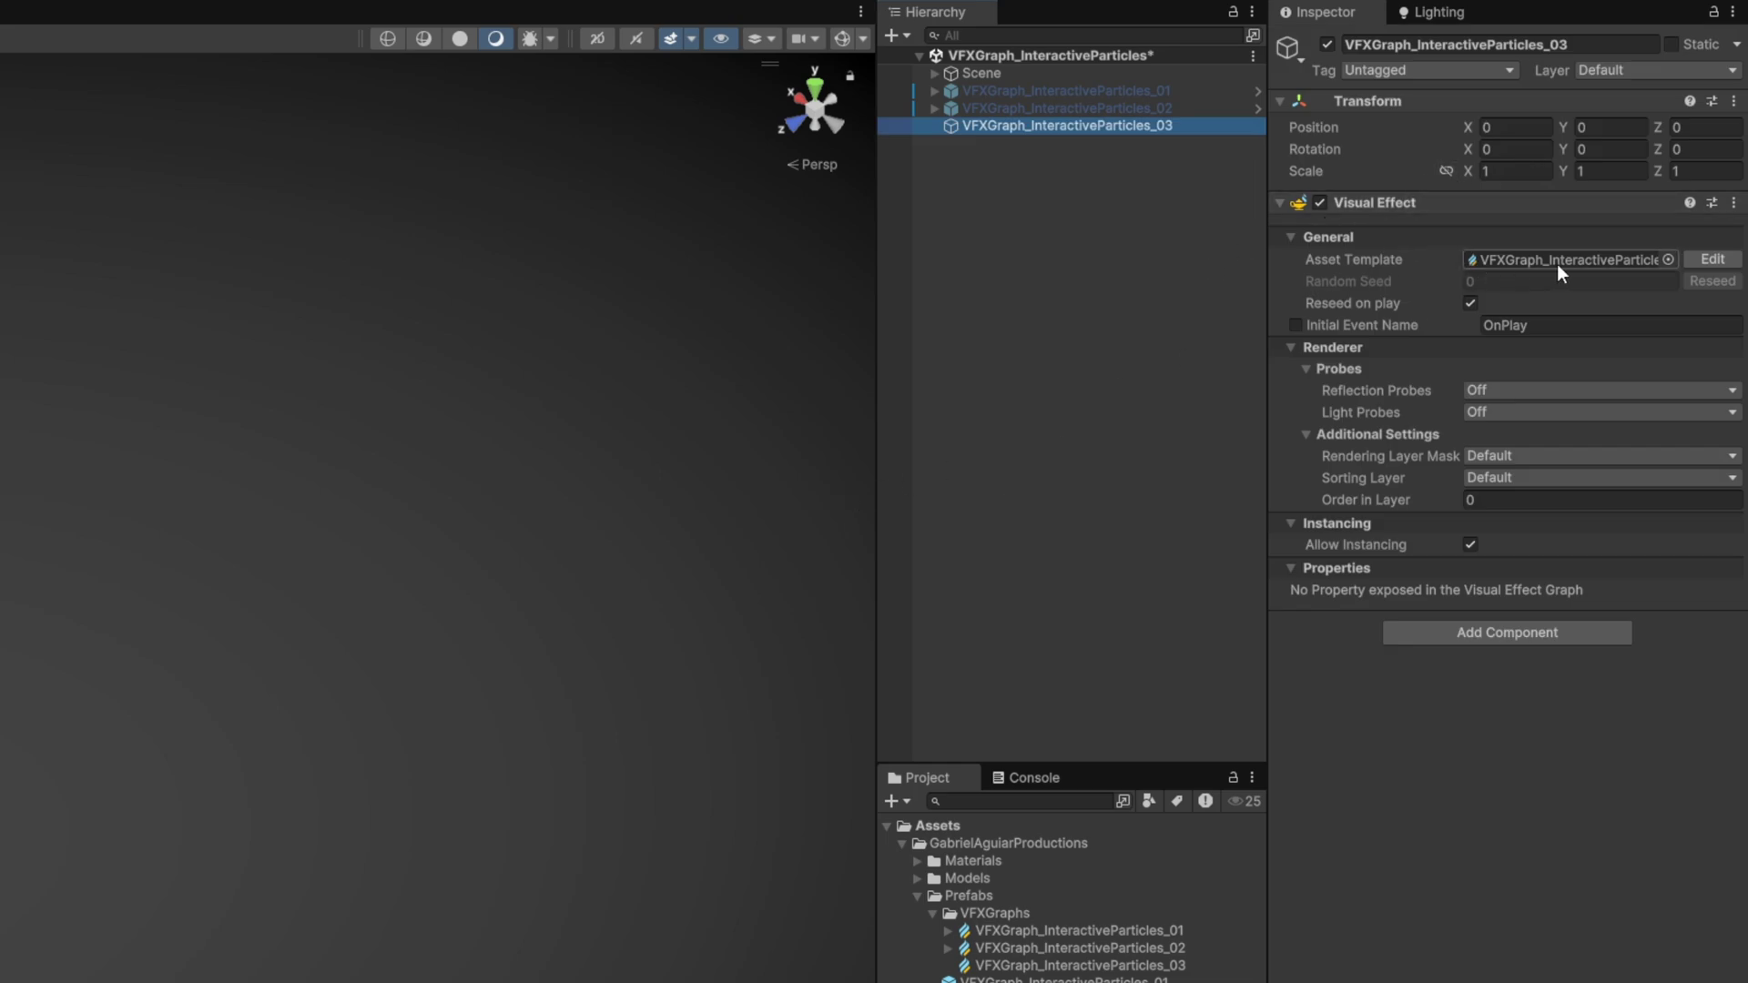
pyautogui.click(1699, 257)
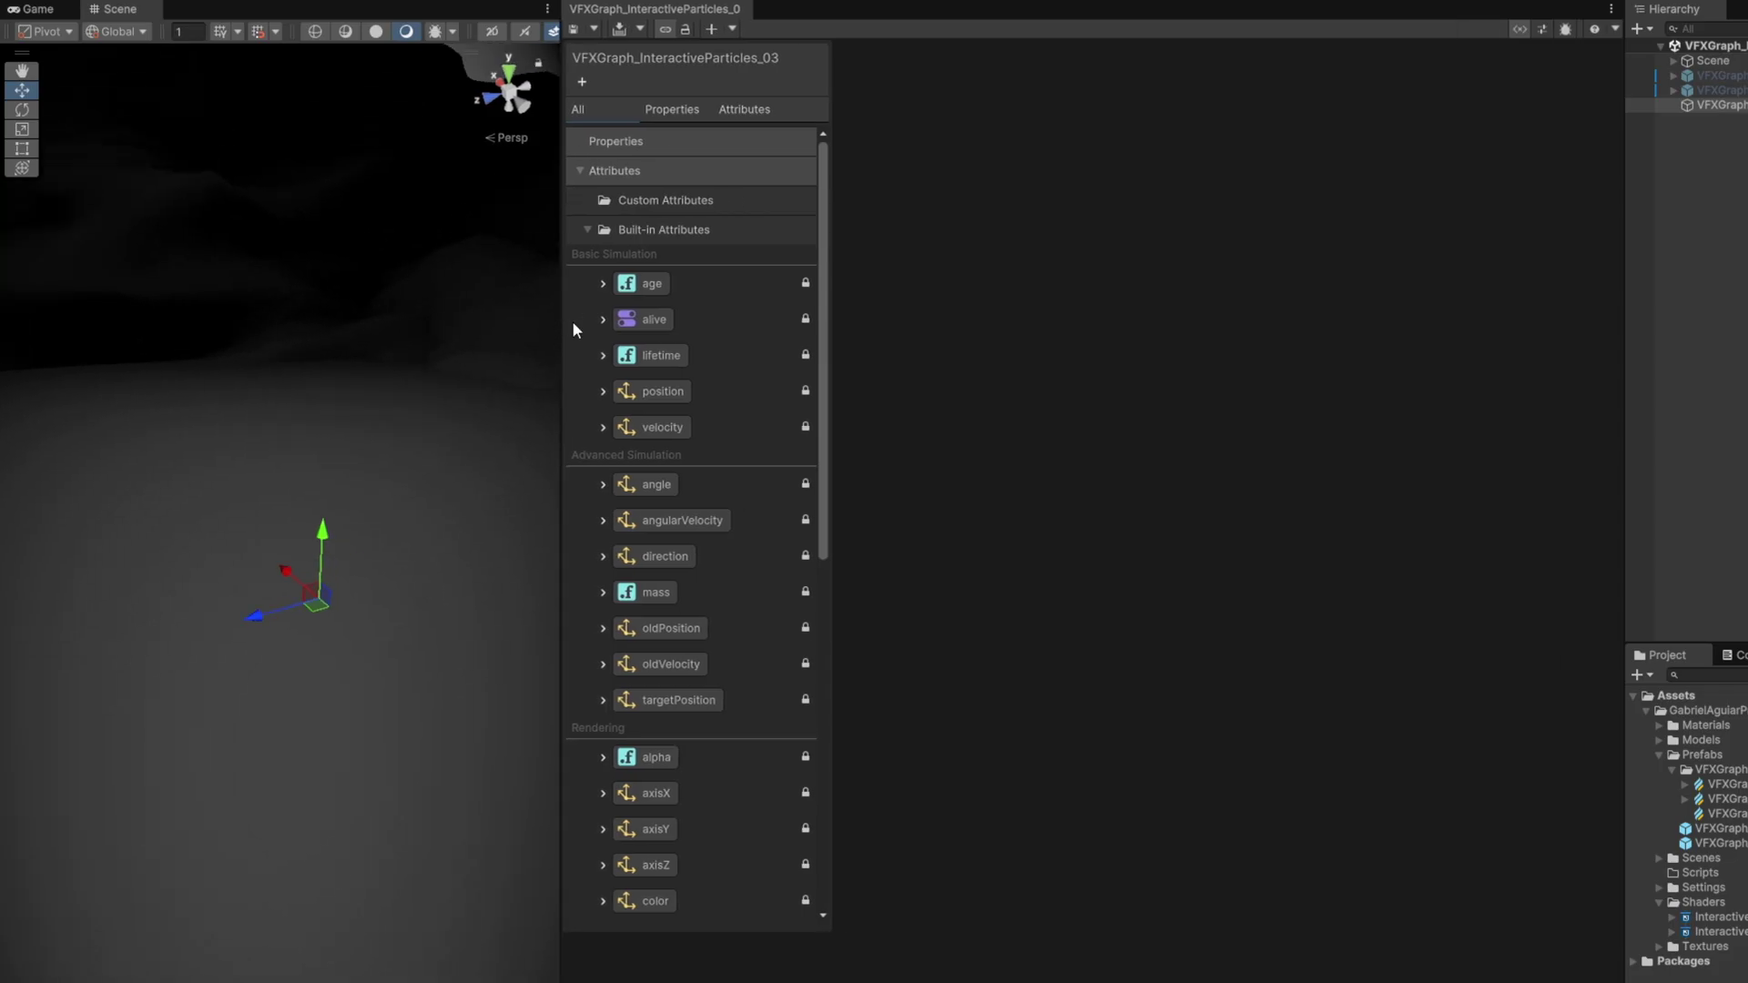
pyautogui.click(1520, 29)
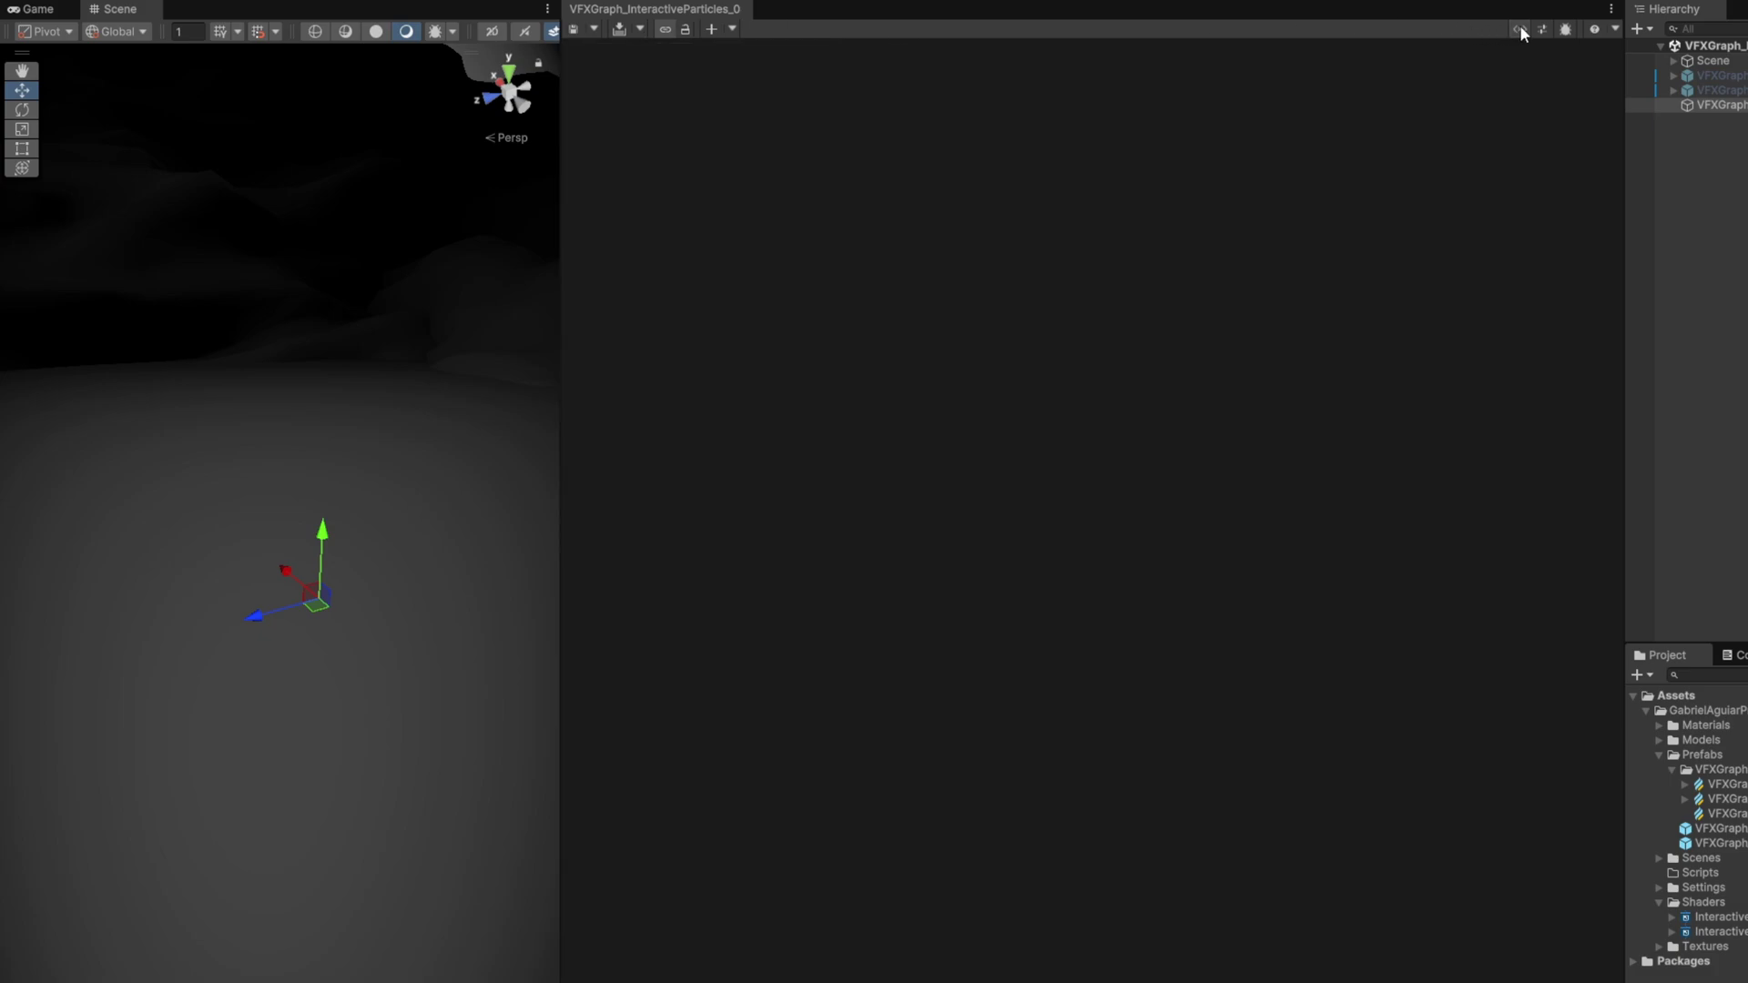
# Step: Add a Spawn context to the empty graph and connect a new Initialize Particle context closely below it
pyautogui.rightClick(1004, 383)
pyautogui.click(1040, 395)
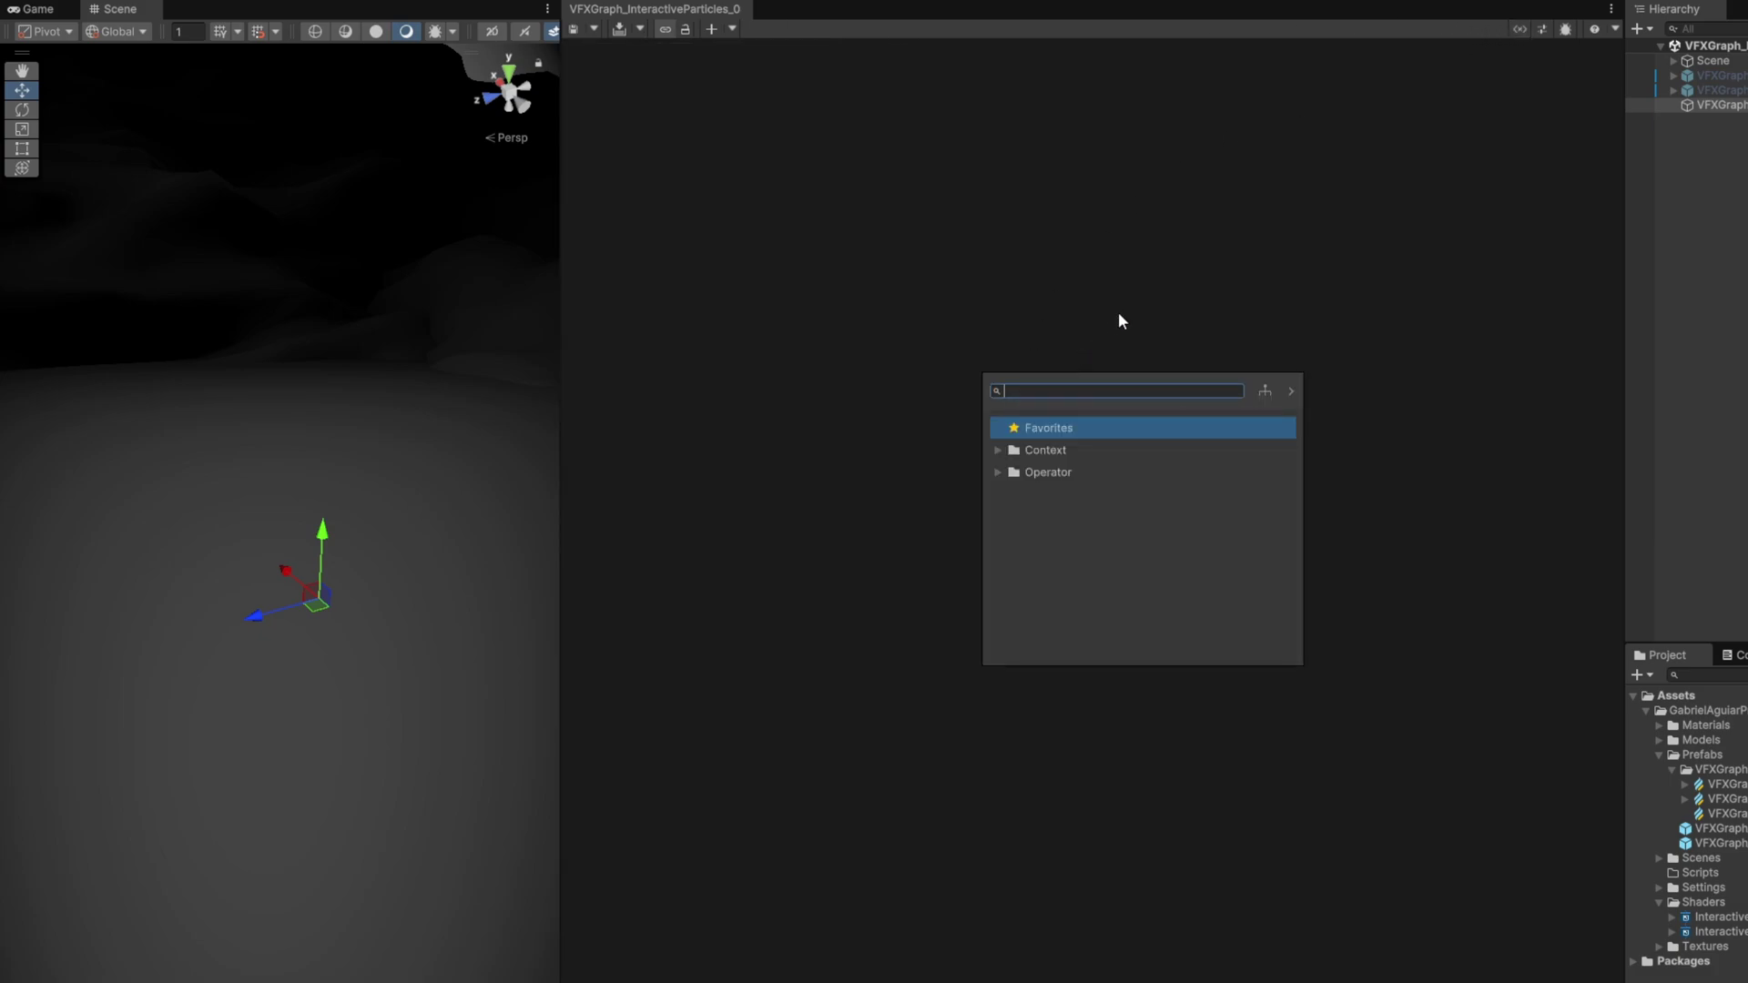
pyautogui.write('spawn')
pyautogui.press('Return')
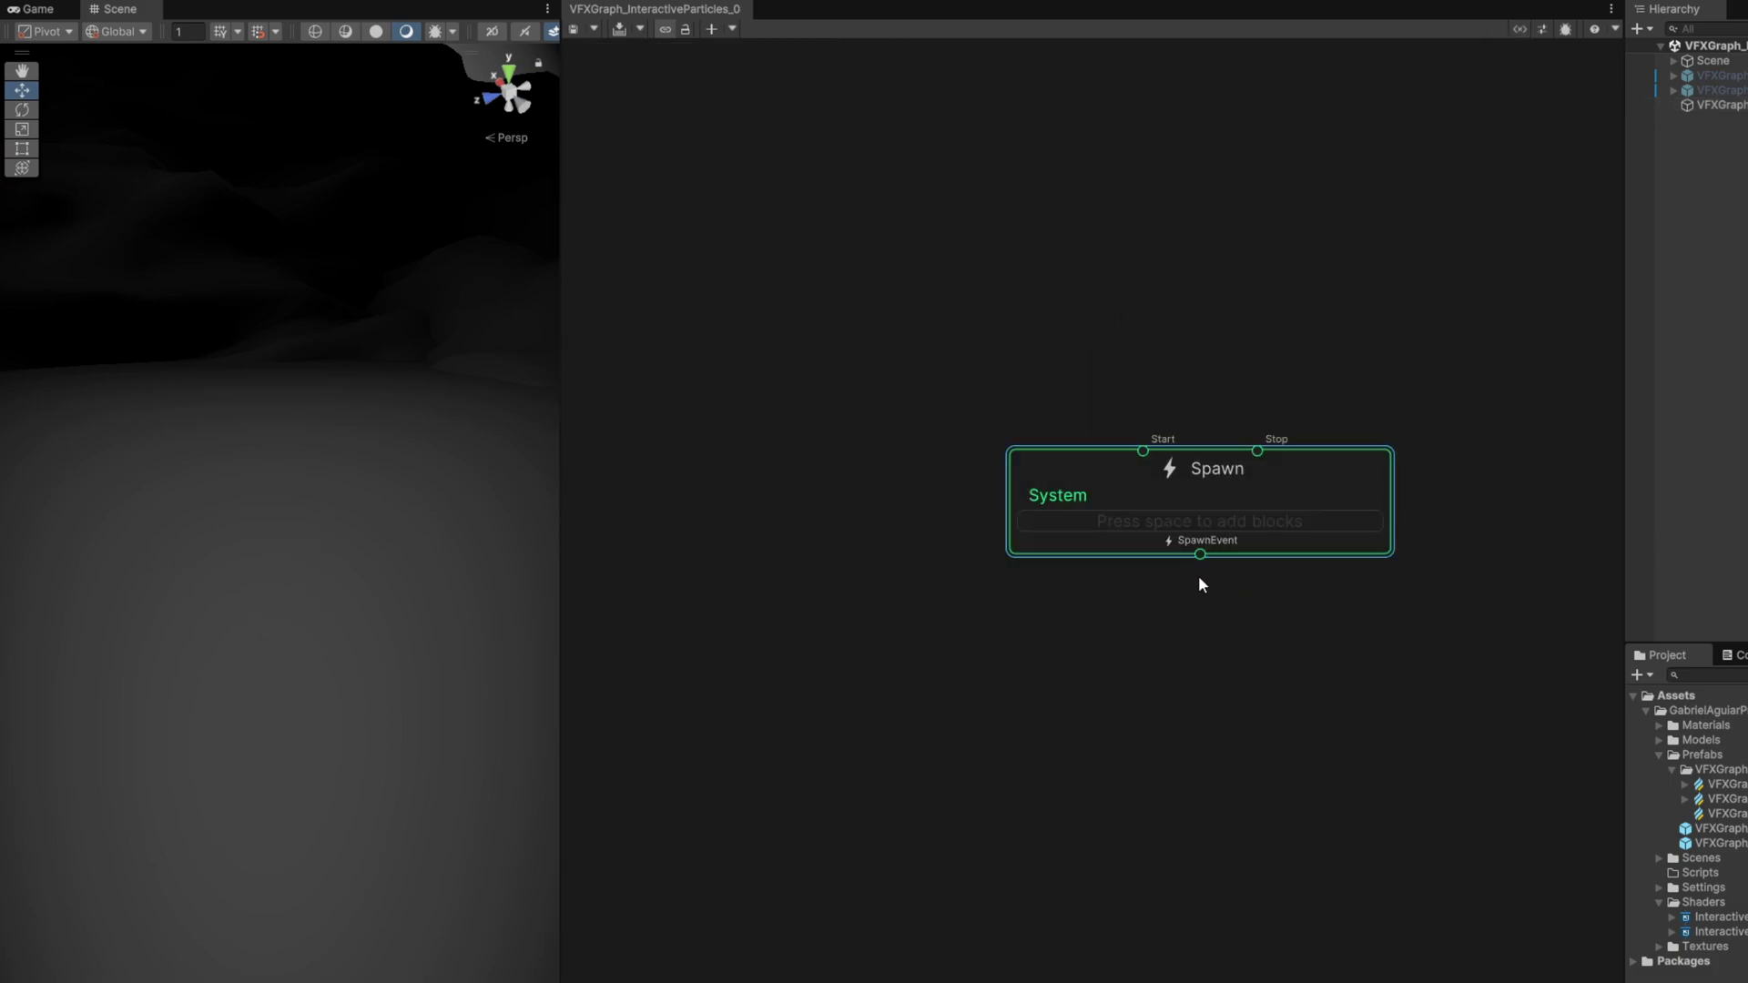
pyautogui.moveTo(1199, 555); pyautogui.dragTo(1177, 687)
pyautogui.write('i')
pyautogui.press('Return')
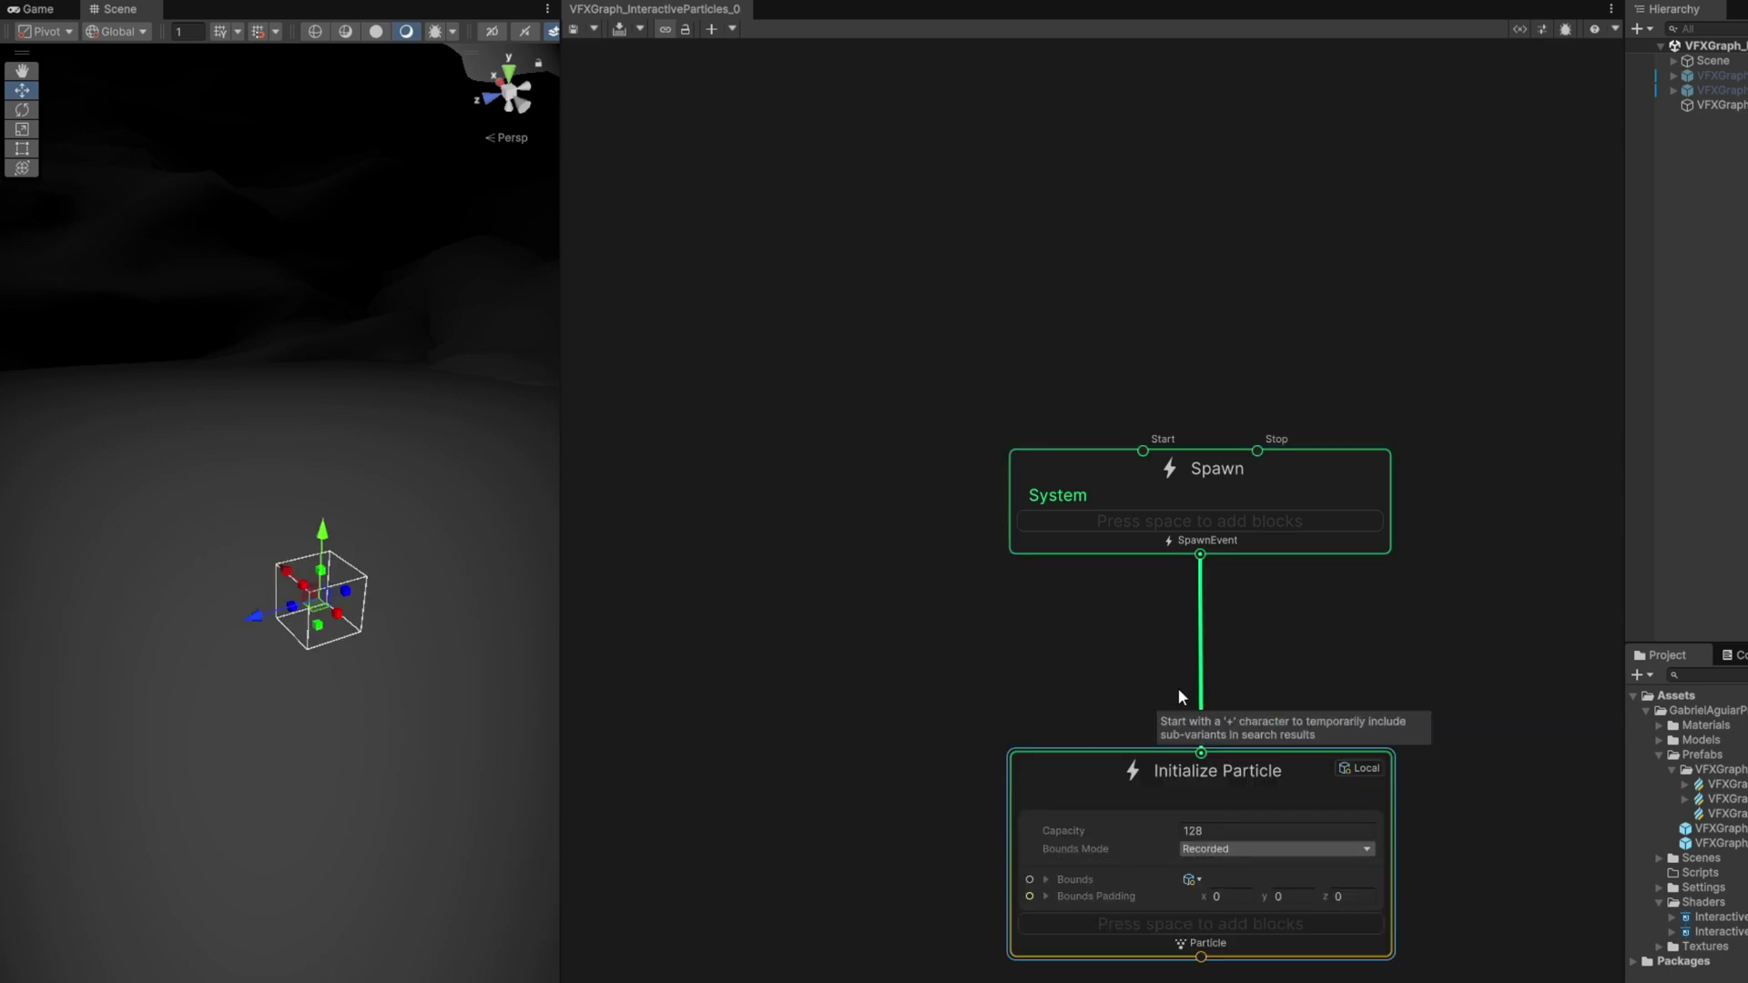
pyautogui.moveTo(1145, 794); pyautogui.dragTo(1145, 671)
# Step: Connect a new Update Particle context to the Initialize Particle output and move it up beneath that context
pyautogui.moveTo(1203, 835); pyautogui.dragTo(1193, 951)
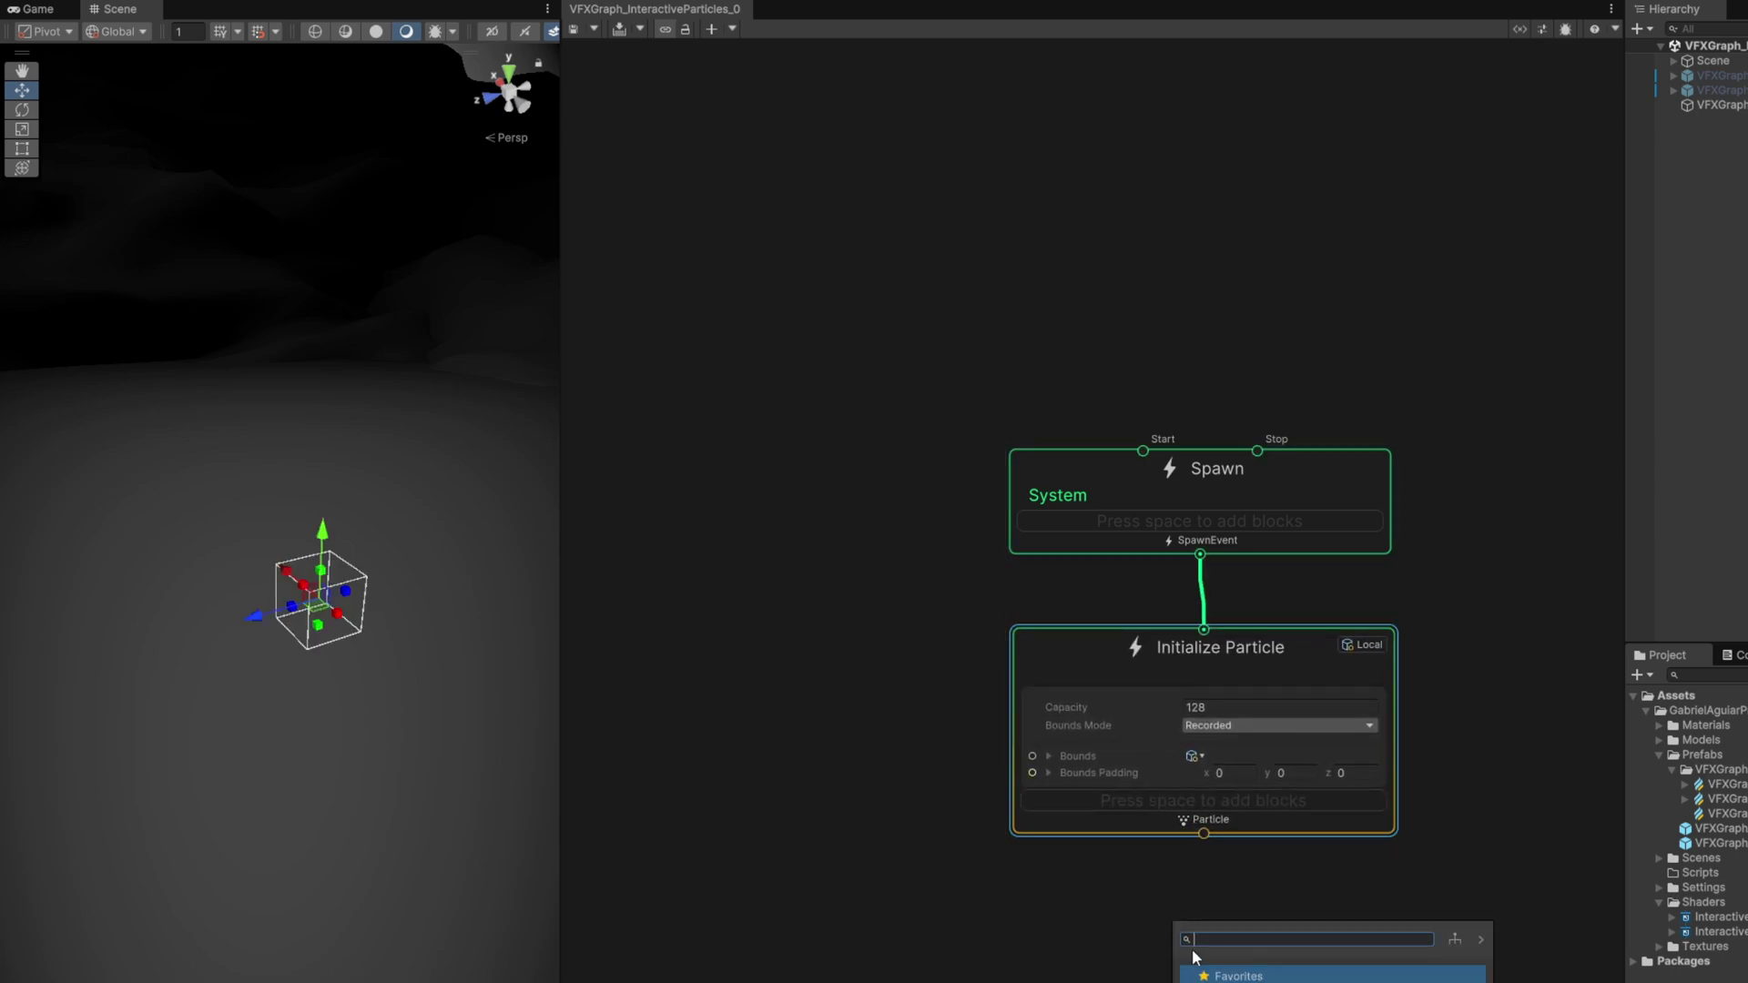
pyautogui.write('up')
pyautogui.press('Return')
pyautogui.moveTo(1264, 976); pyautogui.dragTo(1214, 627, button='middle')
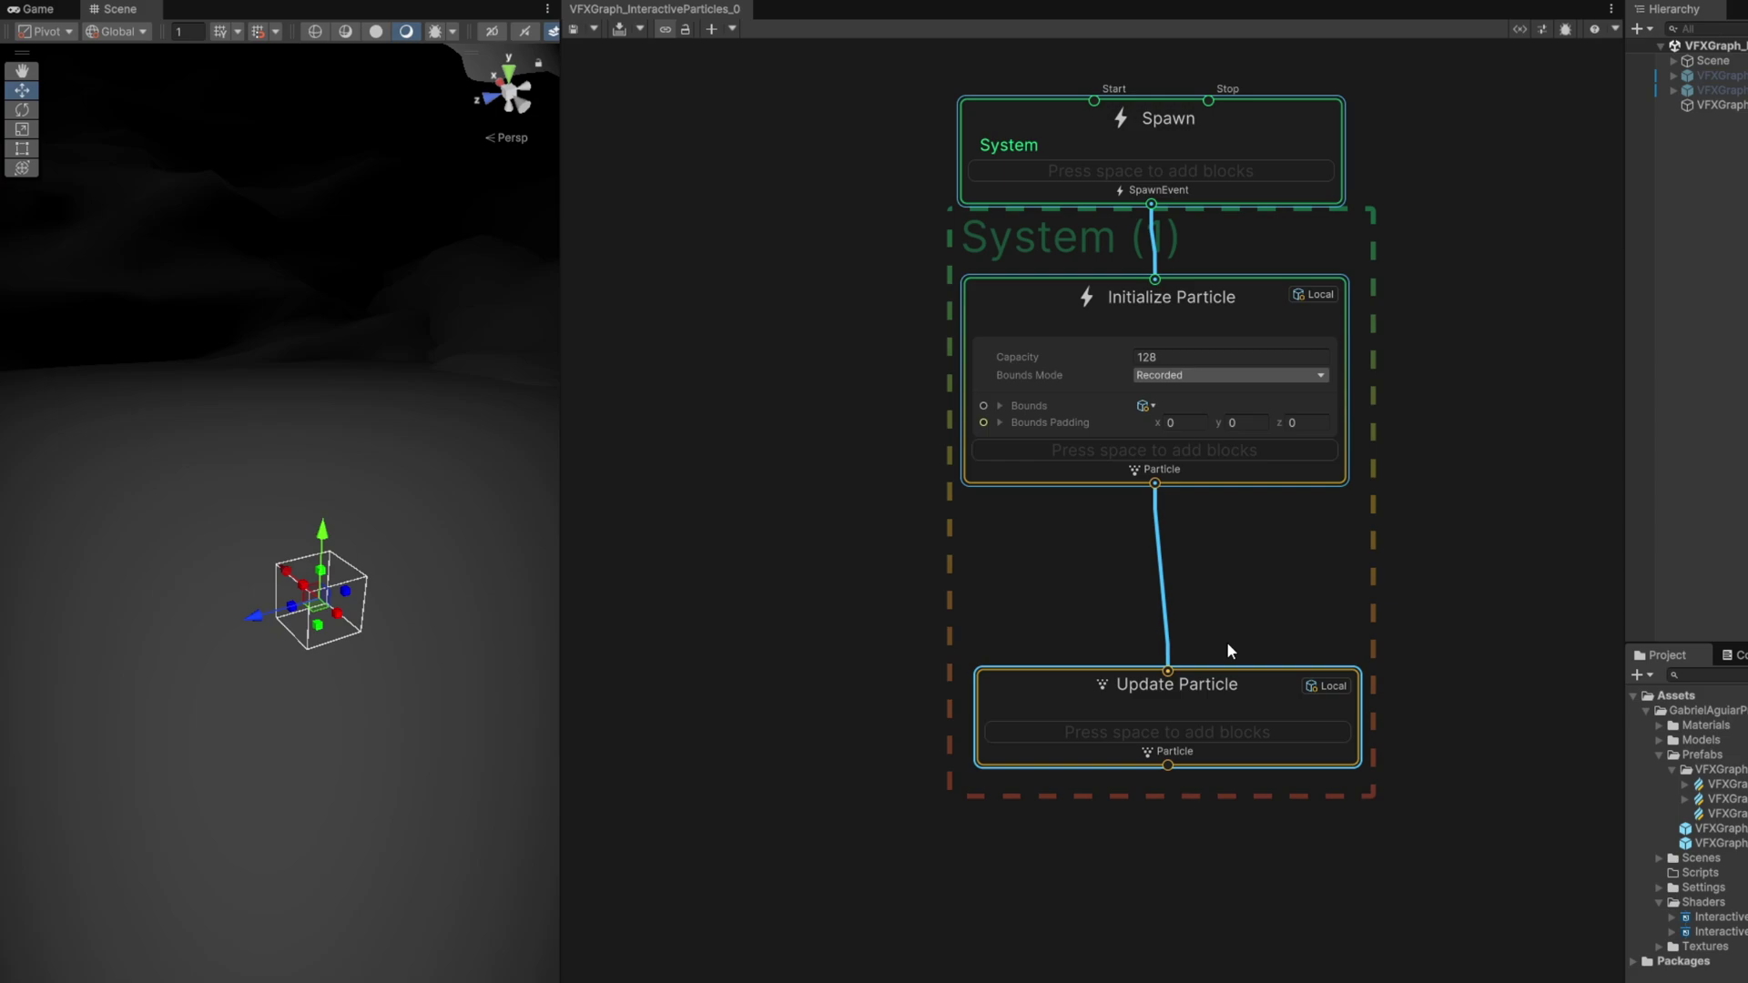
pyautogui.moveTo(1182, 706); pyautogui.dragTo(1169, 615)
# Step: Connect a new Output Particle Unlit Quad context to the Update Particle output and place it directly below
pyautogui.moveTo(1154, 675); pyautogui.dragTo(1165, 792)
pyautogui.write('out')
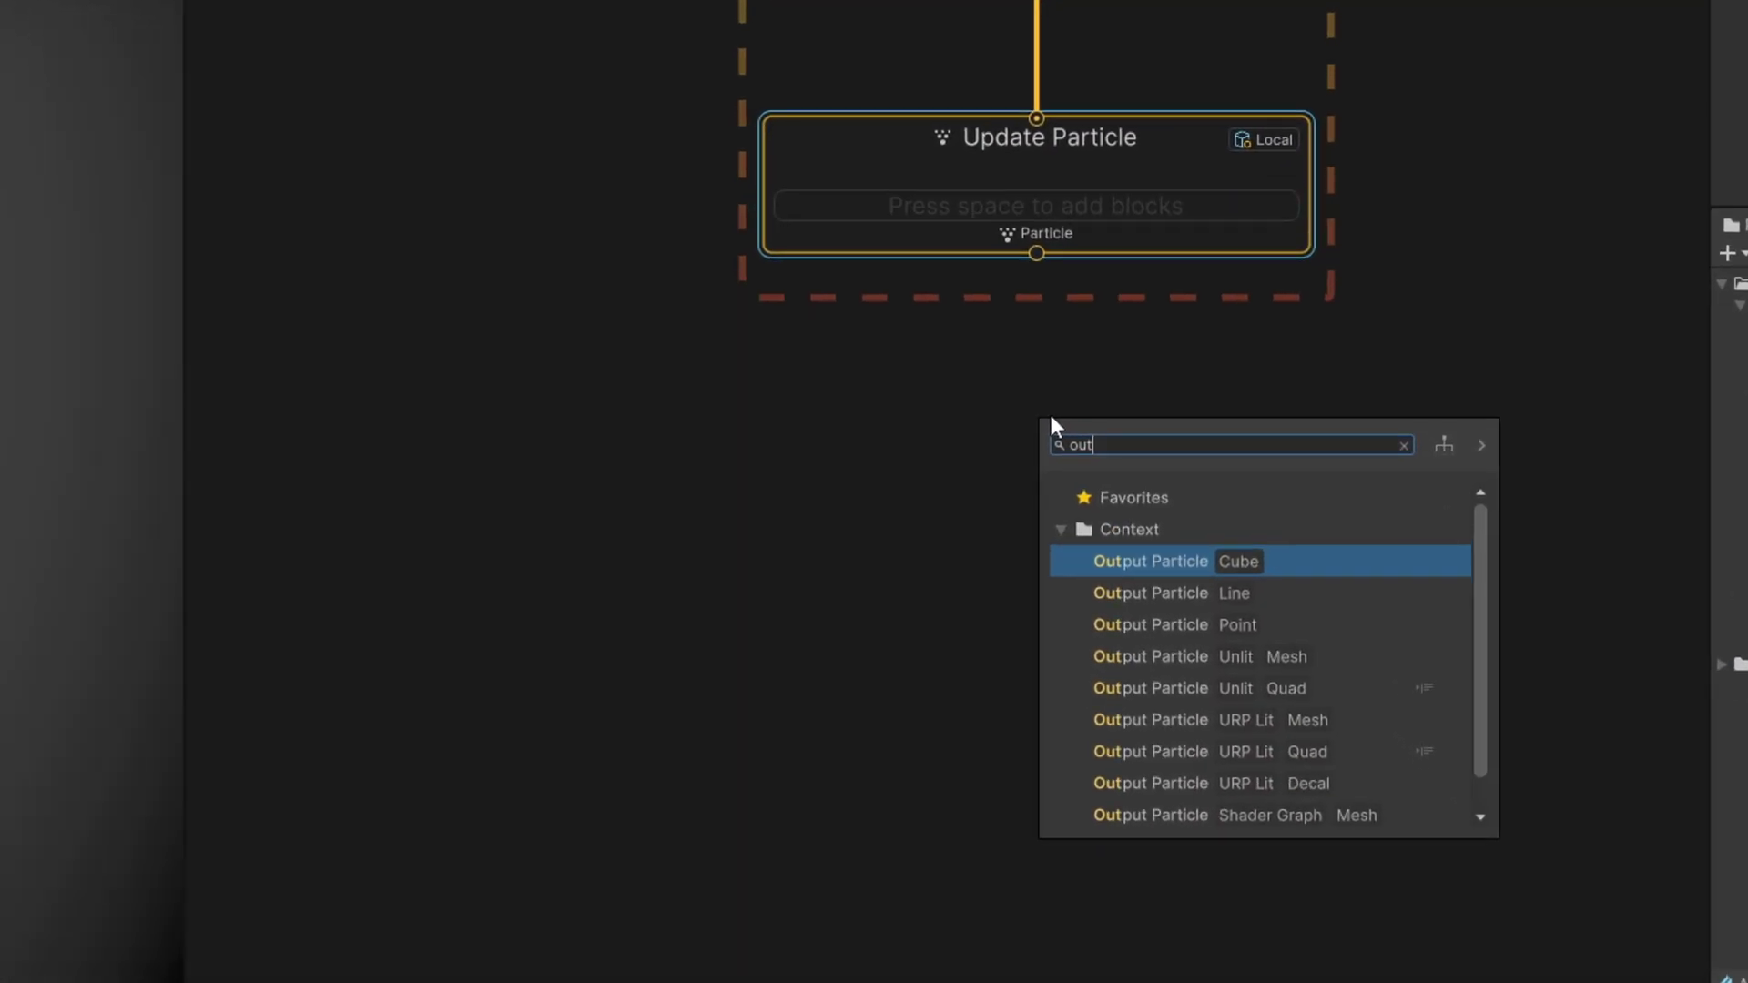
pyautogui.scroll(-1, 1275, 587)
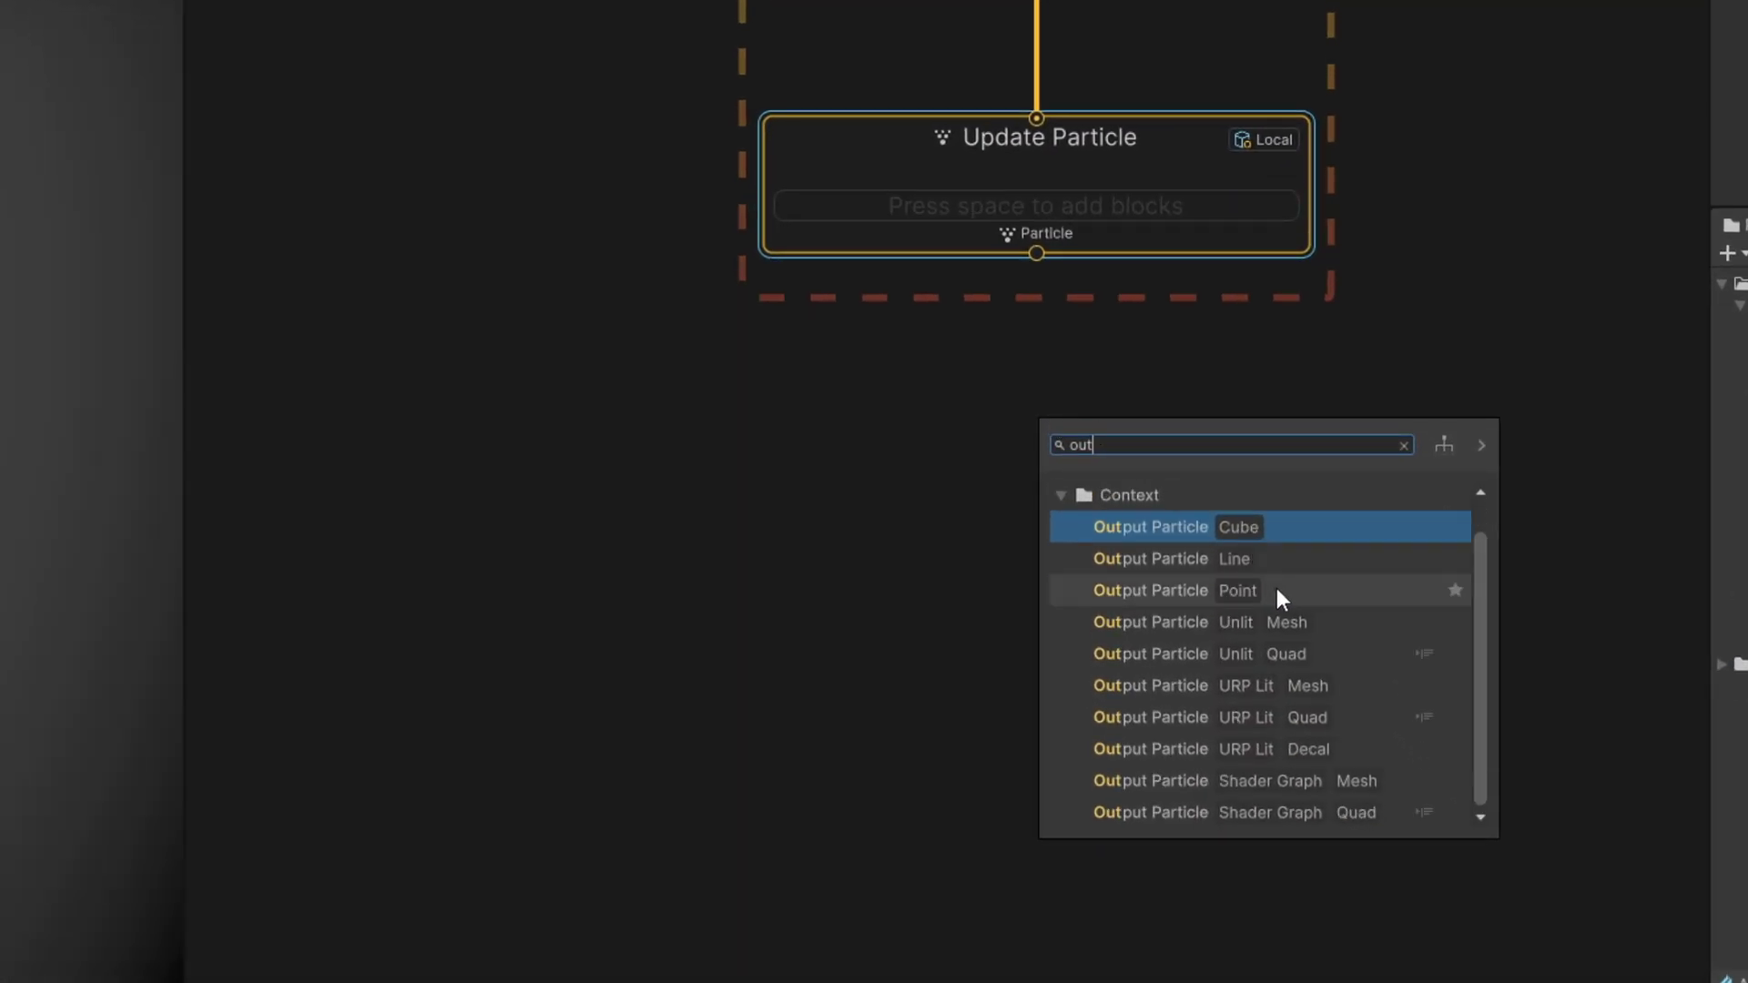
pyautogui.click(1225, 652)
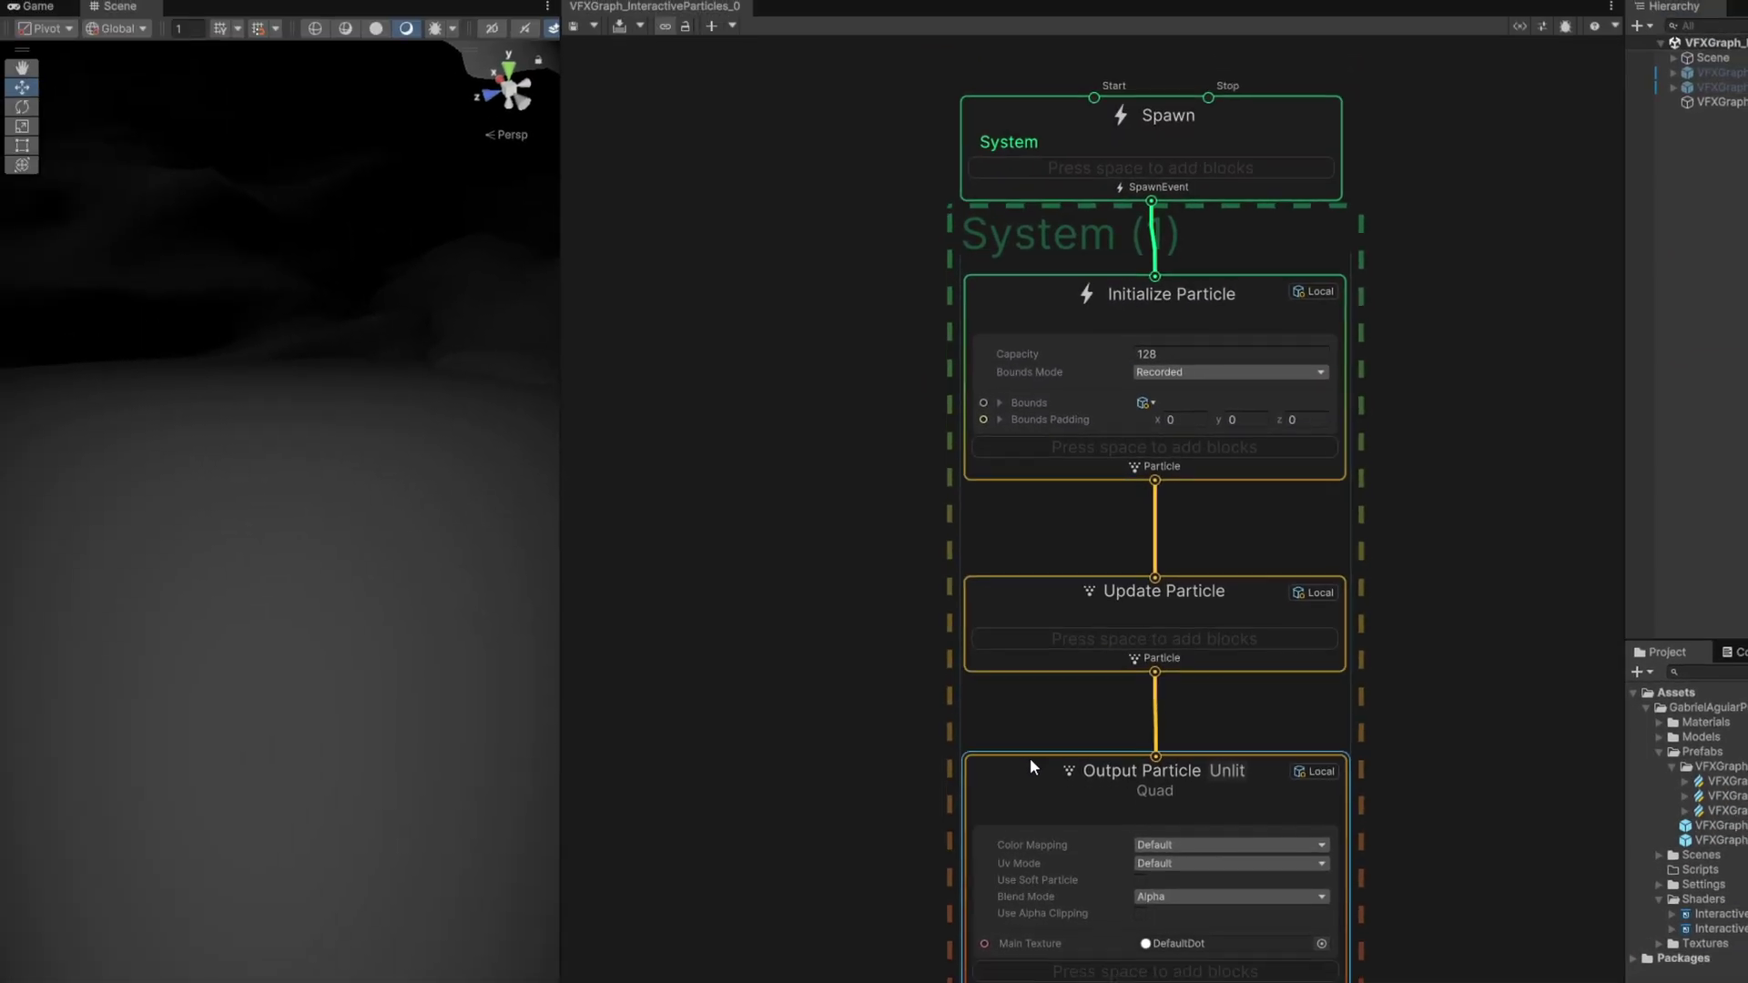
pyautogui.moveTo(1030, 759); pyautogui.dragTo(1027, 731)
pyautogui.moveTo(1036, 720); pyautogui.dragTo(1025, 772, button='middle')
# Step: Add a Single Burst block with a count of 100 to the Spawn context
pyautogui.click(1001, 182)
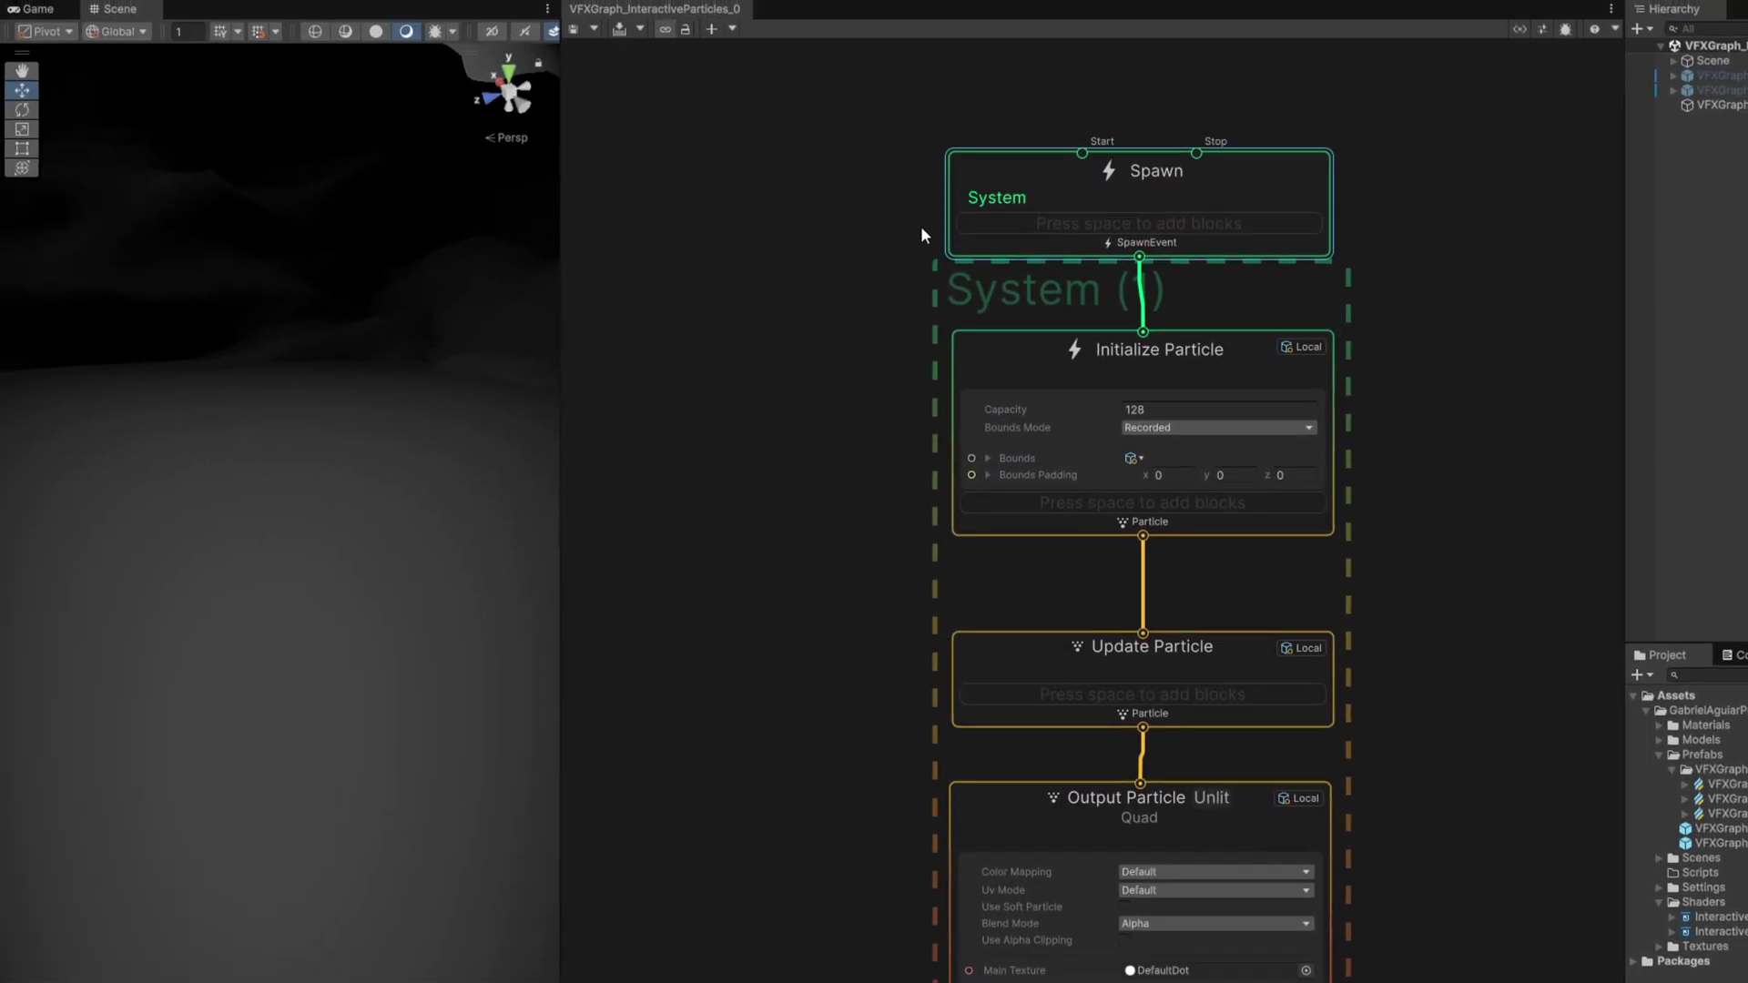
pyautogui.press('space')
pyautogui.write('burst')
pyautogui.press('Return')
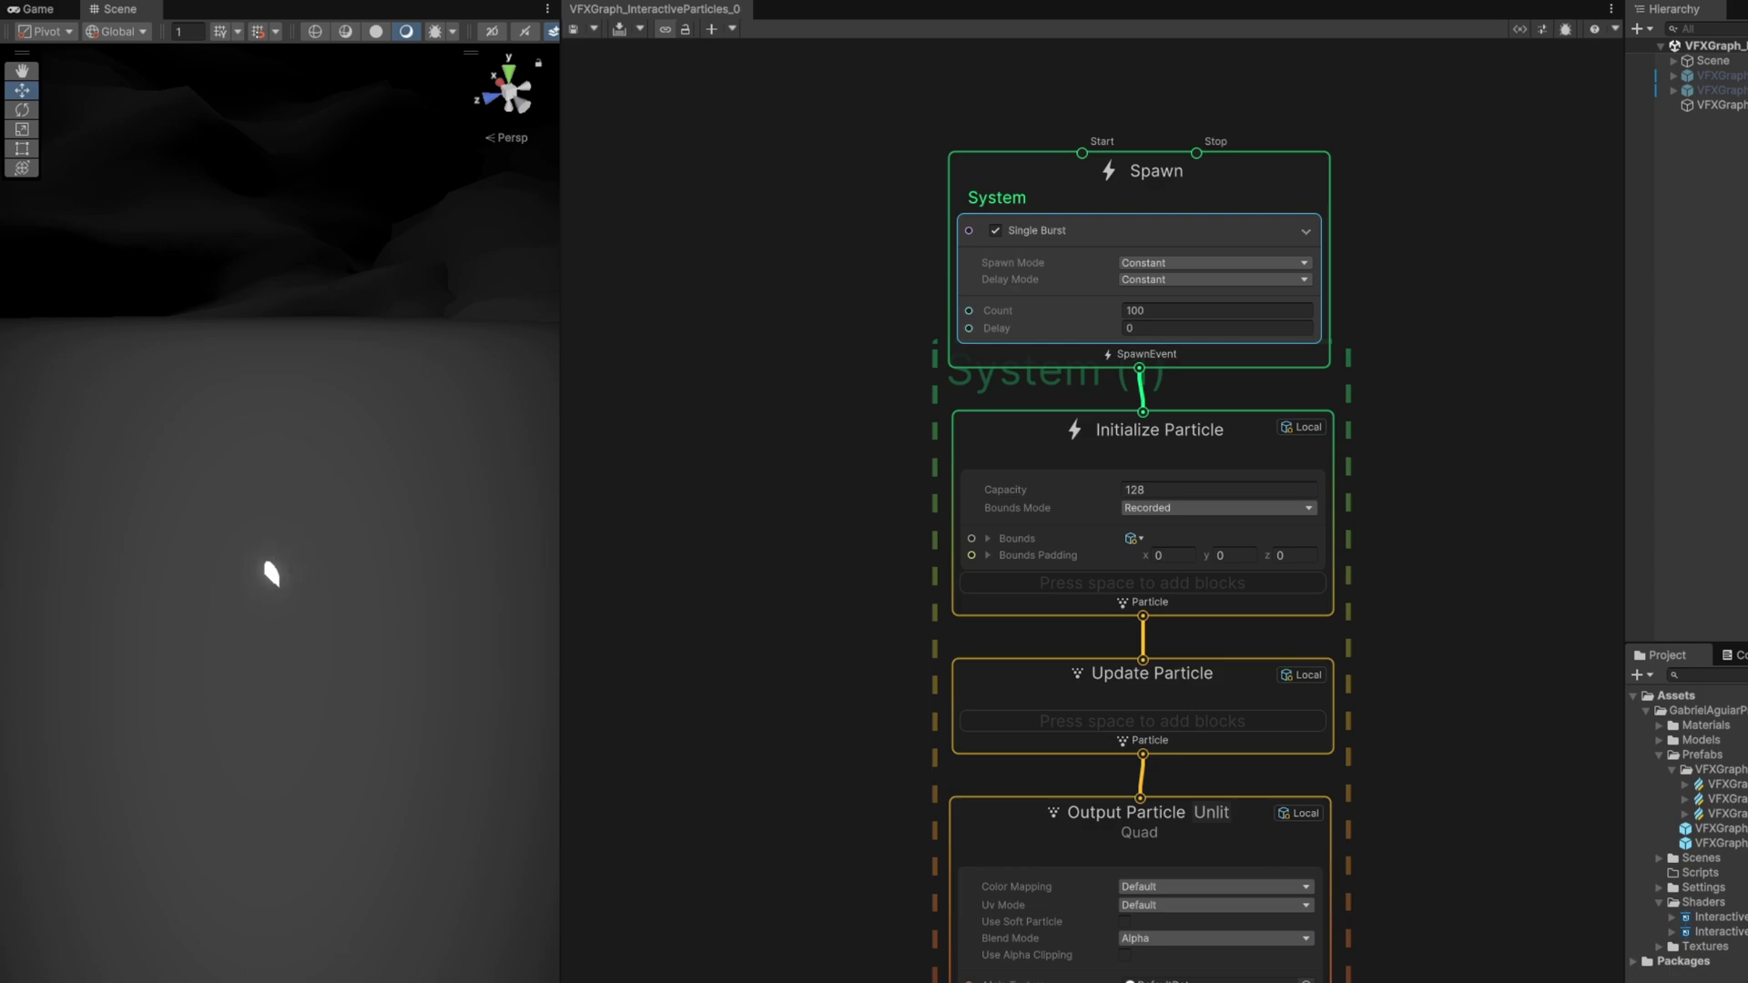
# Step: Add an Orient: Face Camera Plane block to the Output Particle Unlit Quad context
pyautogui.scroll(2, 992, 961)
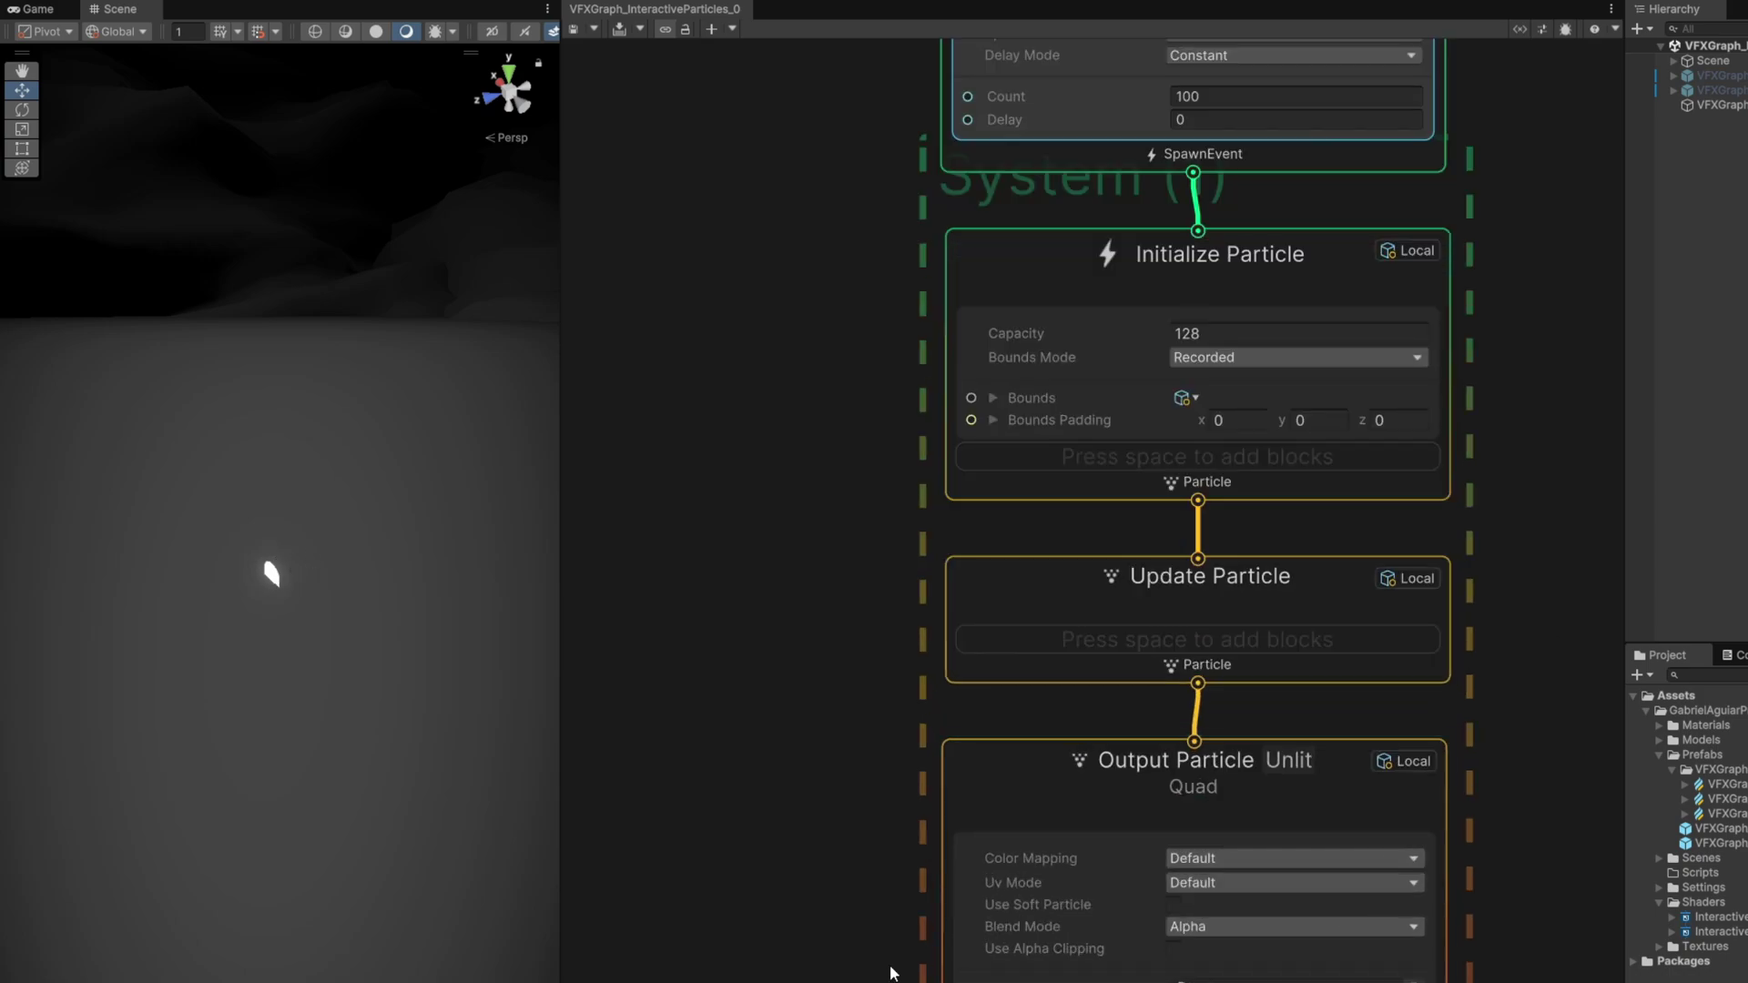
pyautogui.moveTo(889, 975); pyautogui.dragTo(882, 754, button='middle')
pyautogui.click(978, 805)
pyautogui.press('space')
pyautogui.write('face')
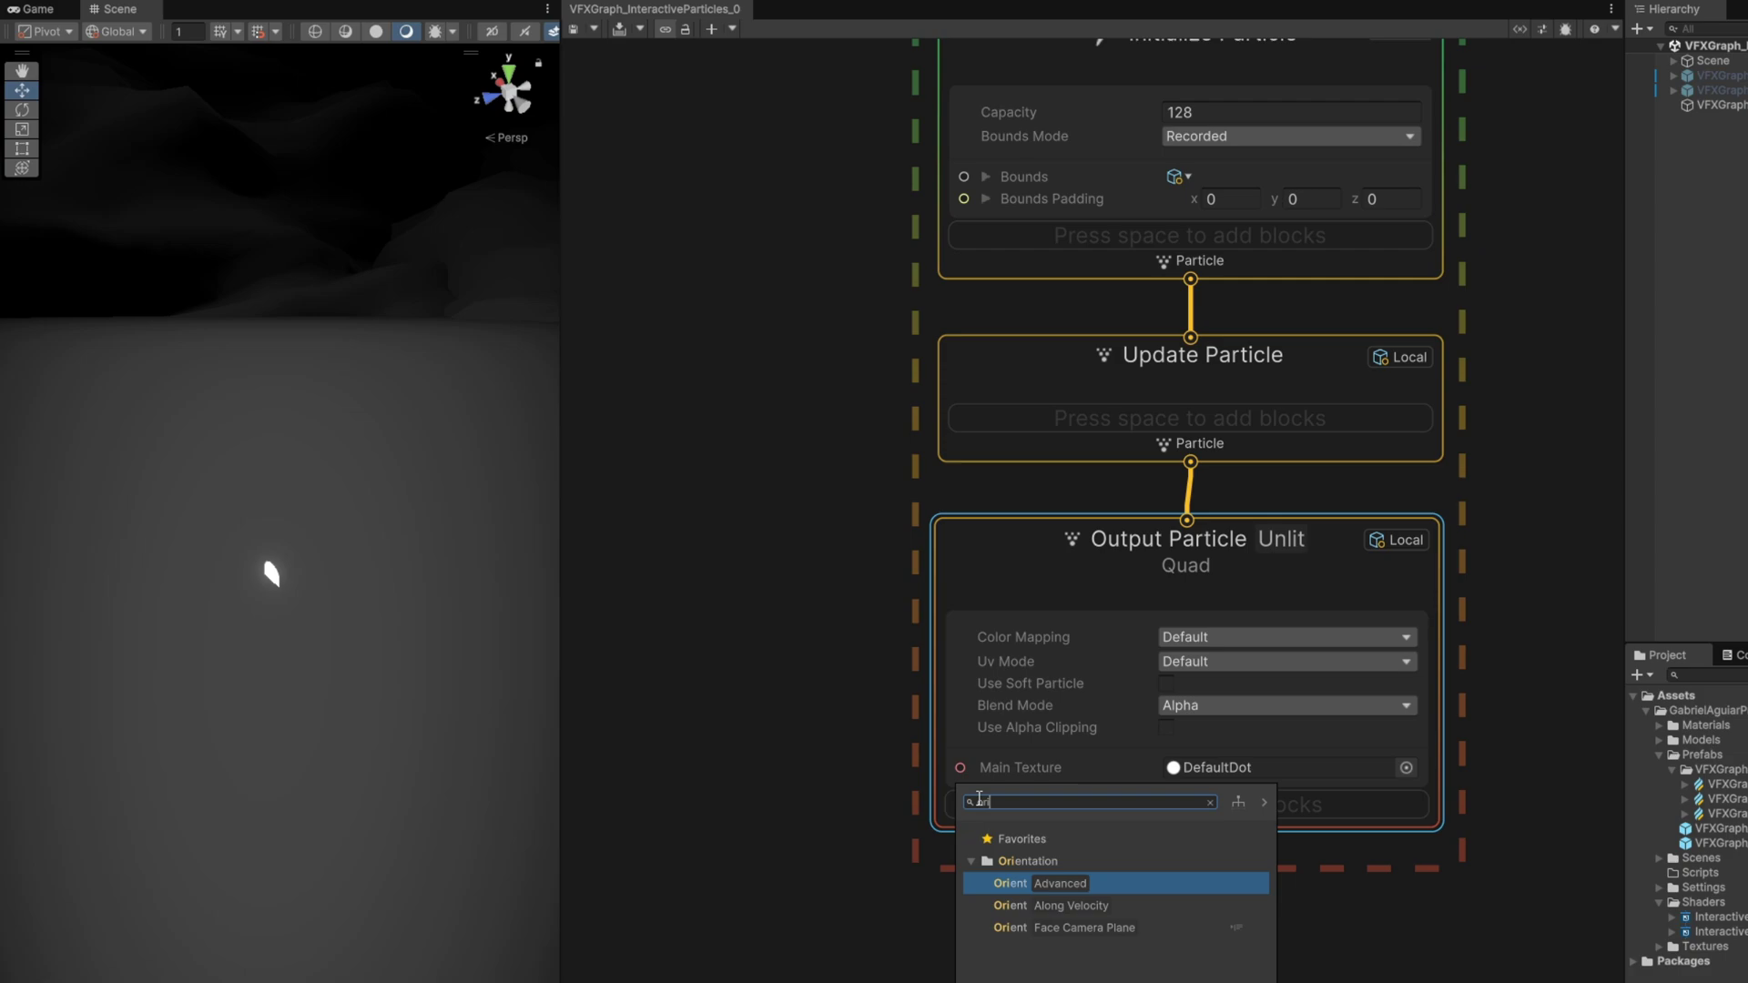
pyautogui.press('Down')
pyautogui.press('Down')
pyautogui.press('Return')
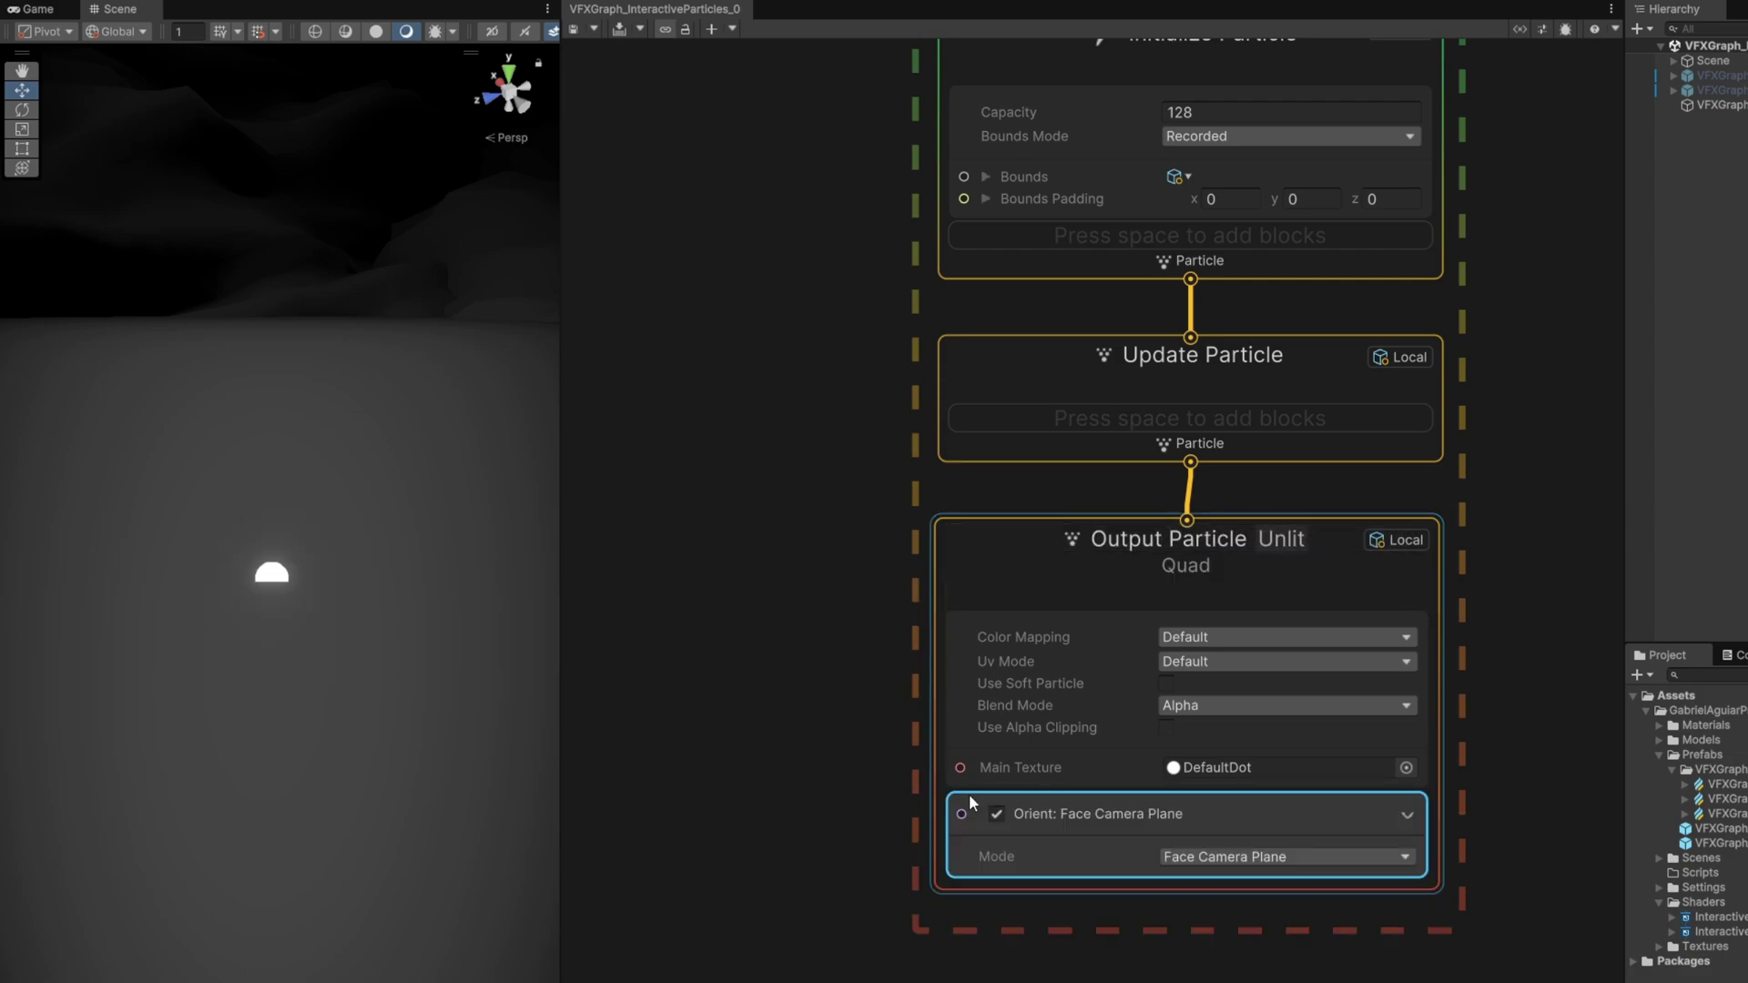
# Step: Enable Use Soft Particle on the Output Particle Unlit Quad context and check the particle in the scene
pyautogui.moveTo(439, 613); pyautogui.dragTo(393, 694, button='right')
pyautogui.keyDown('alt'); pyautogui.moveTo(393, 694); pyautogui.dragTo(348, 796); pyautogui.keyUp('alt')
pyautogui.click(1170, 692)
pyautogui.click(1167, 685)
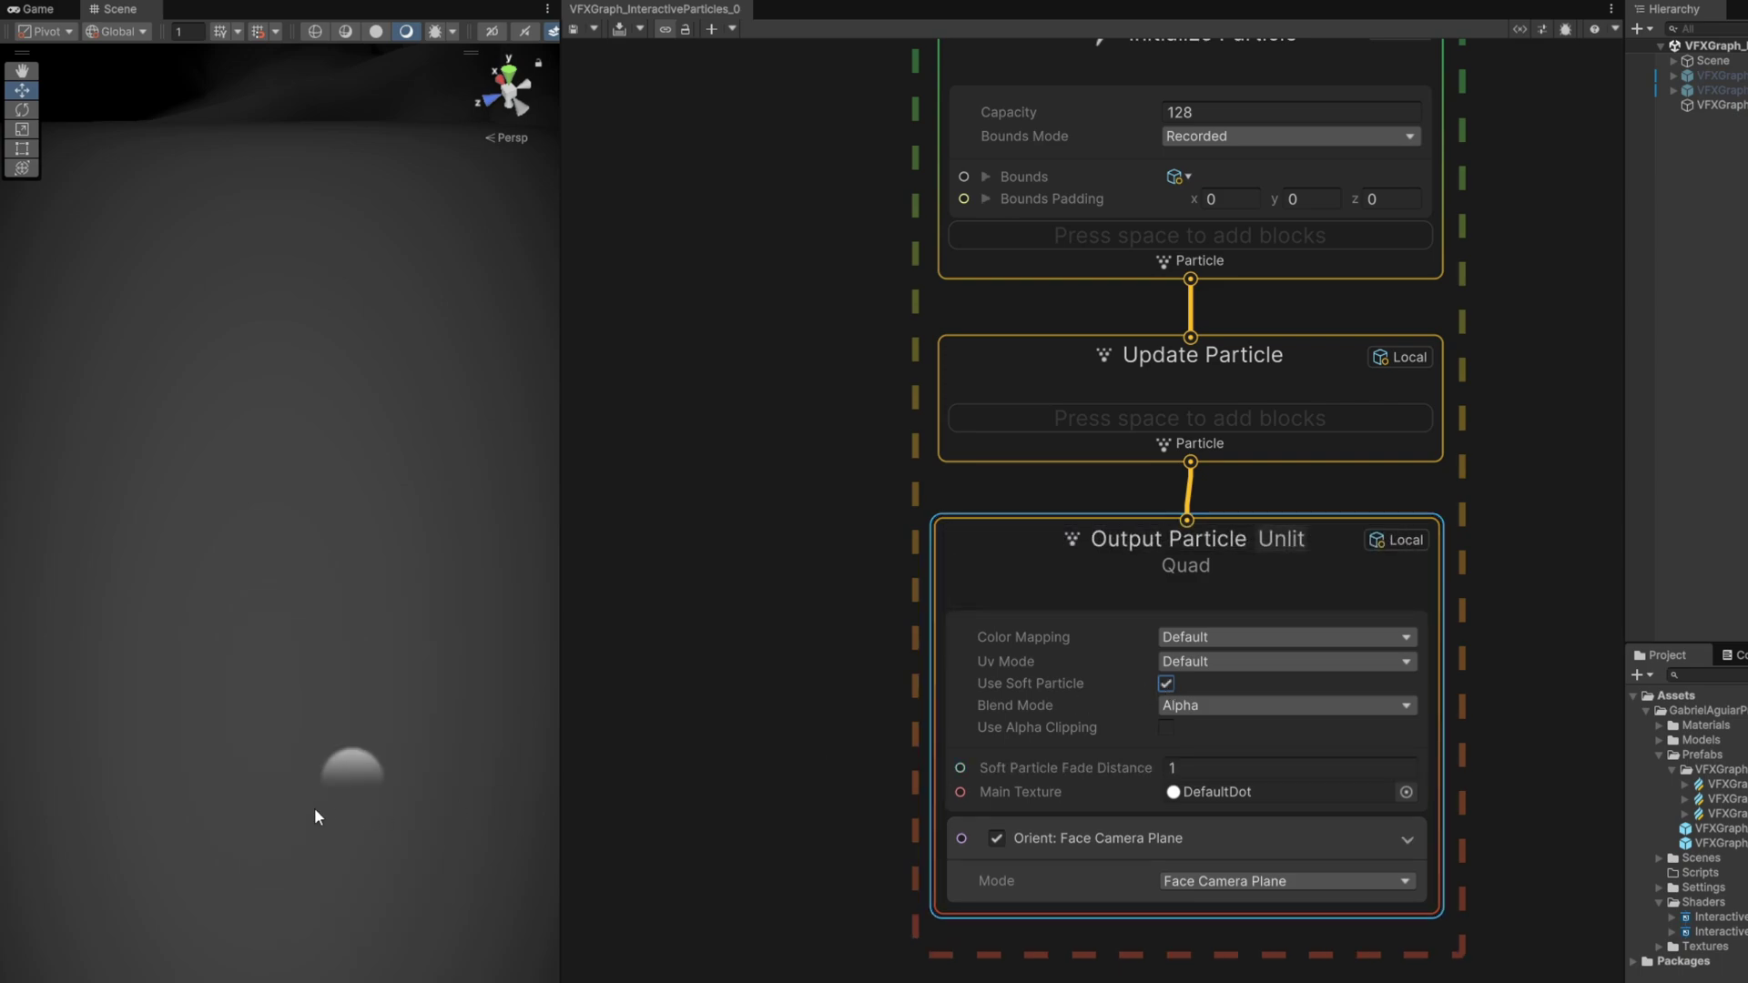
pyautogui.scroll(-5, 406, 763)
pyautogui.keyDown('alt'); pyautogui.moveTo(406, 763); pyautogui.dragTo(363, 633); pyautogui.keyUp('alt')
# Step: Set the Initialize Particle context's capacity to 1024 and its bounds mode to Manual
pyautogui.moveTo(1127, 87); pyautogui.dragTo(1136, 502, button='middle')
pyautogui.click(1220, 525)
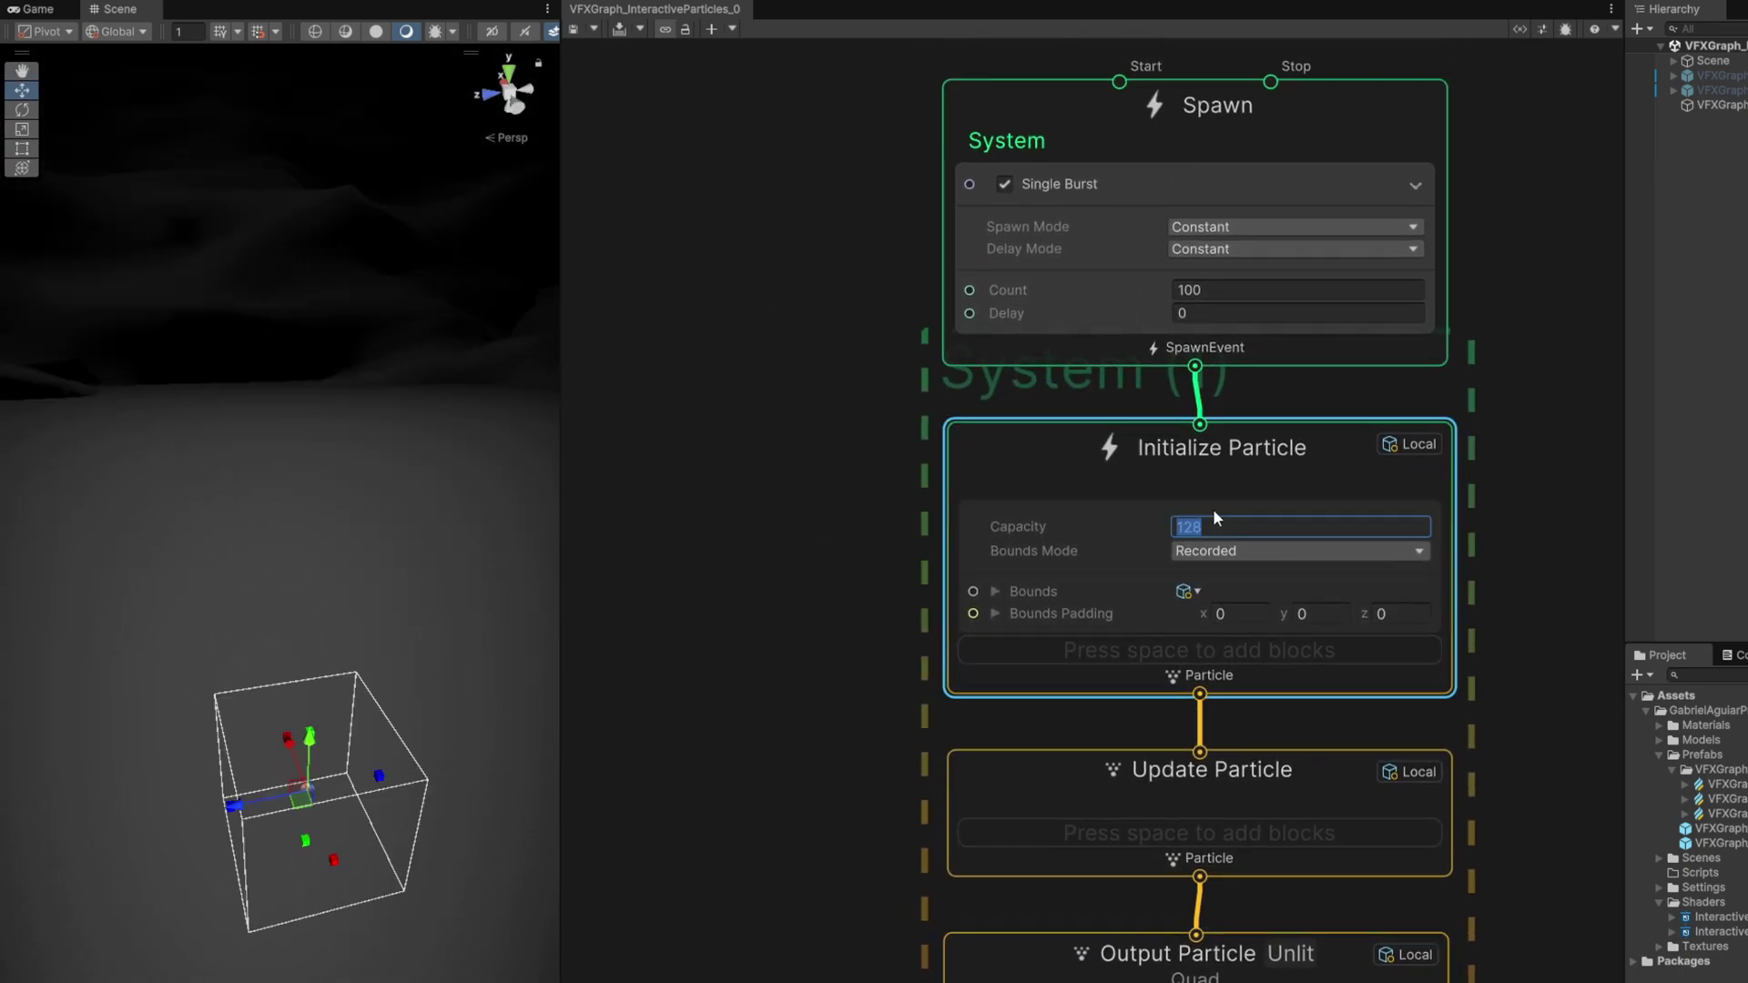
pyautogui.write('1024')
pyautogui.press('Return')
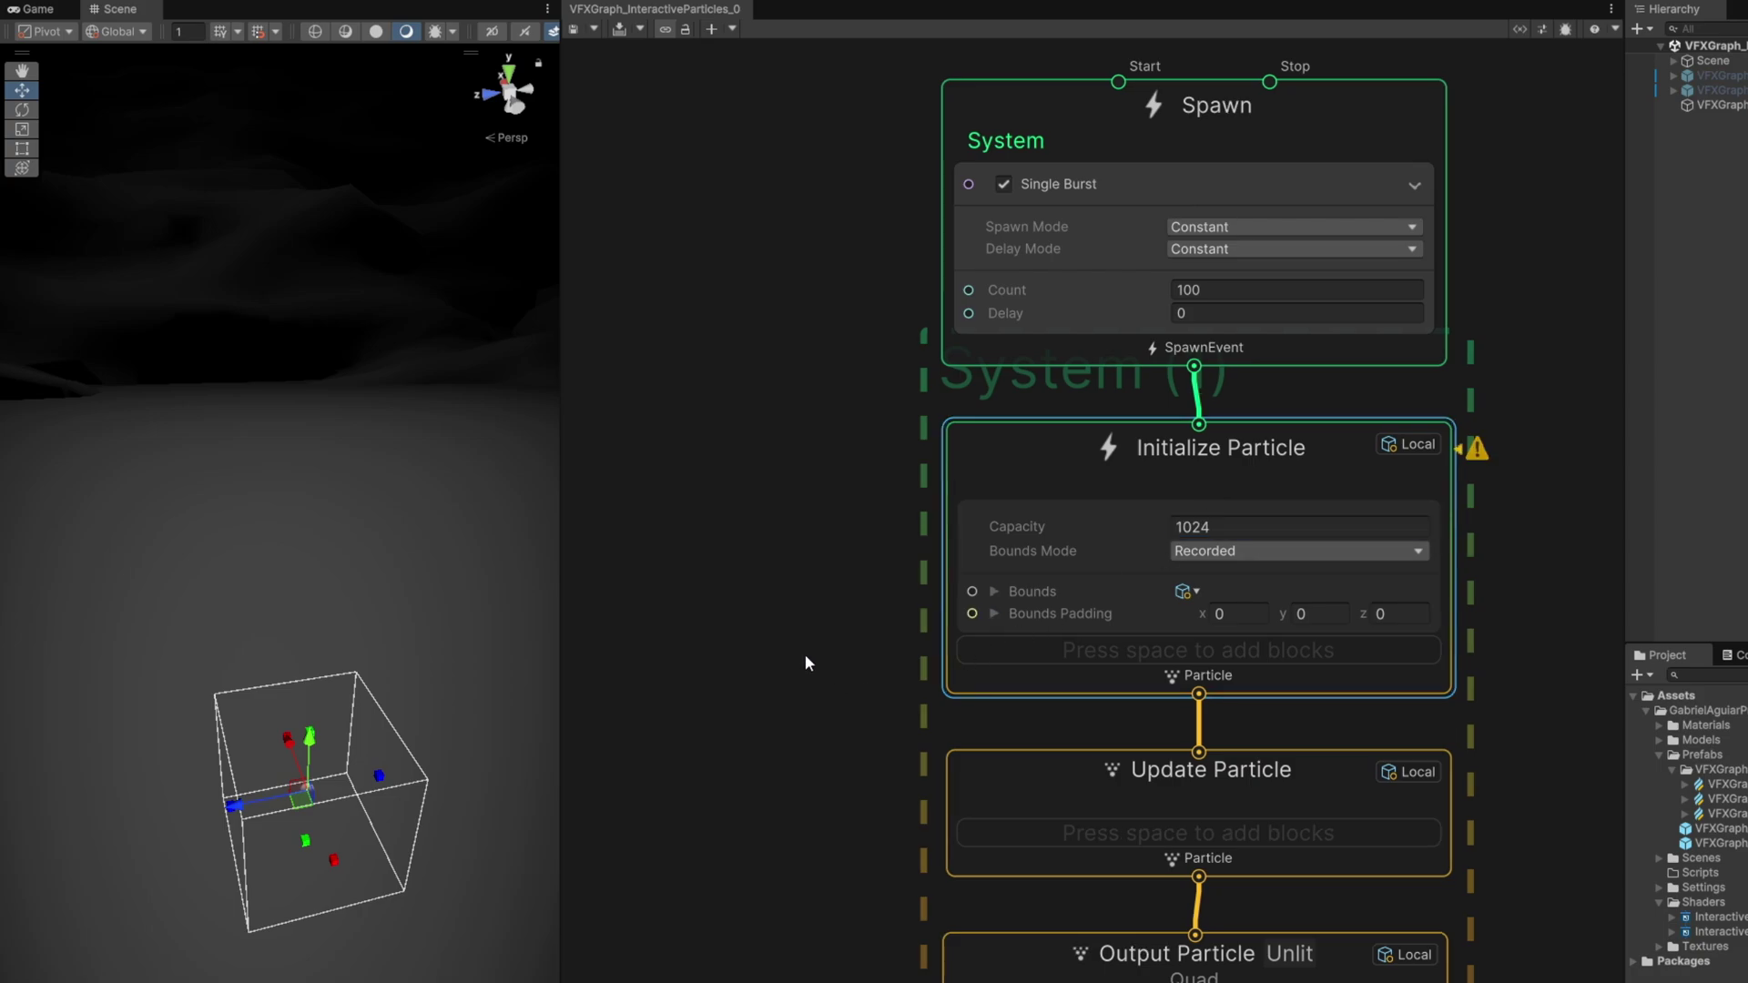
pyautogui.moveTo(805, 653); pyautogui.dragTo(796, 592, button='middle')
pyautogui.click(1206, 498)
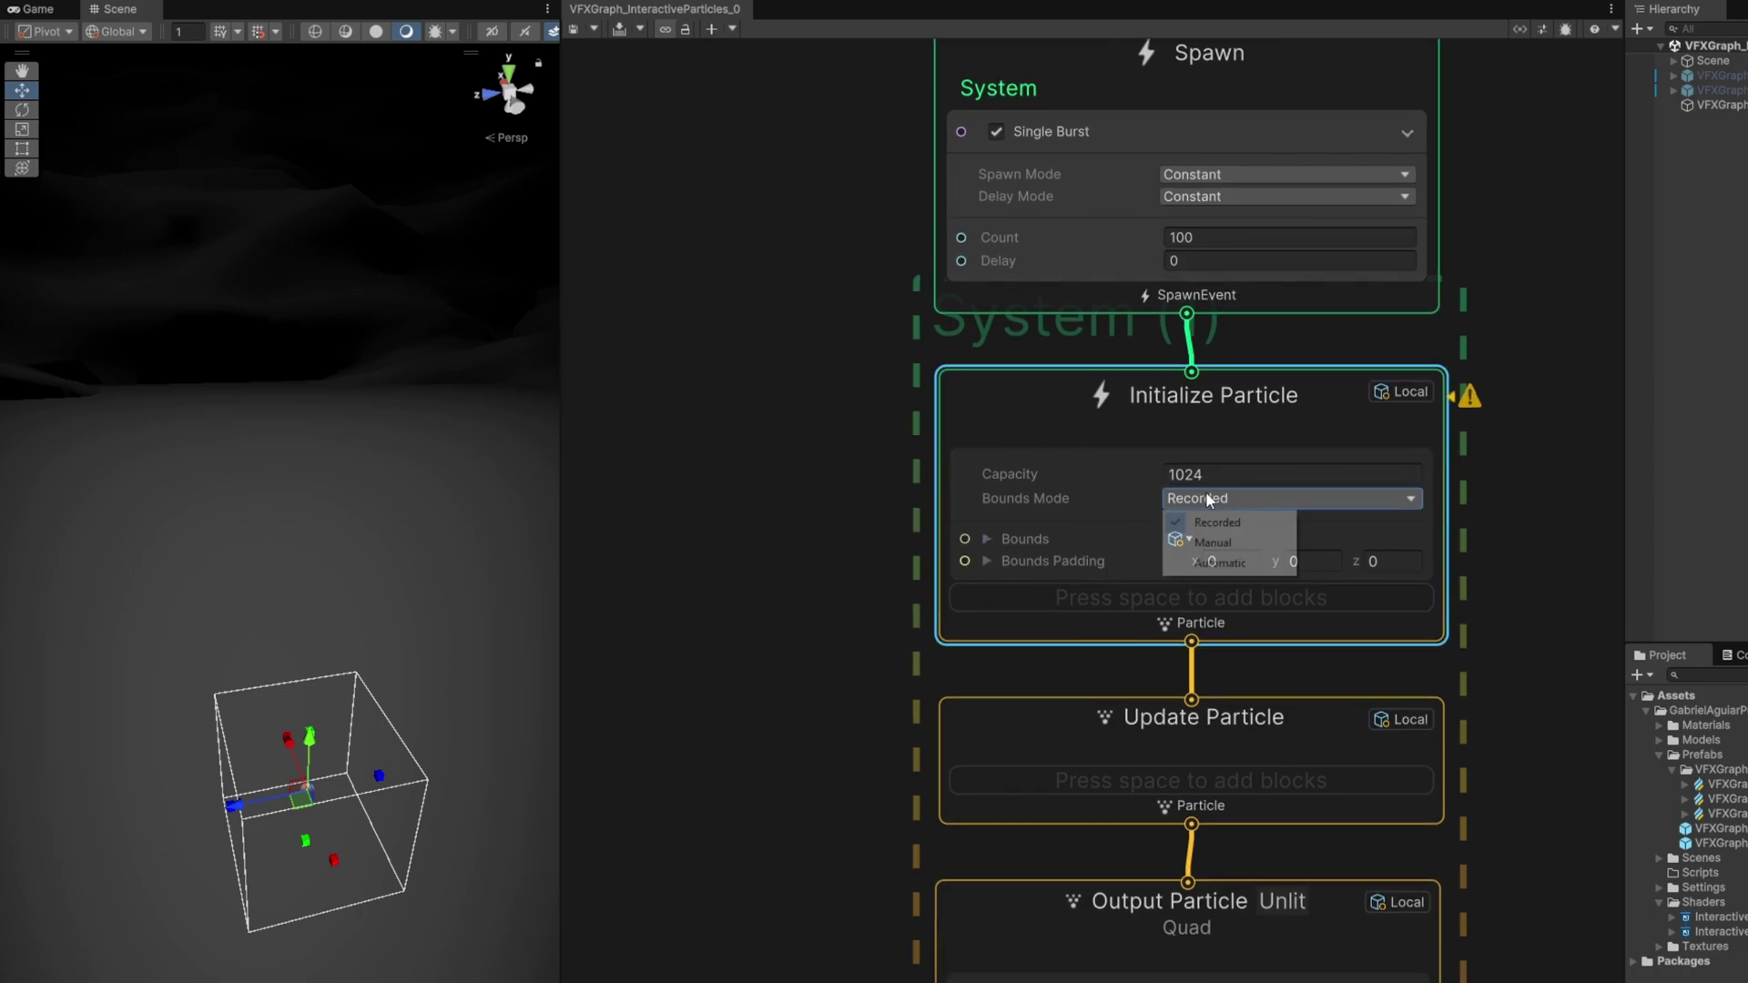
pyautogui.click(1202, 541)
pyautogui.moveTo(756, 598); pyautogui.dragTo(779, 549, button='middle')
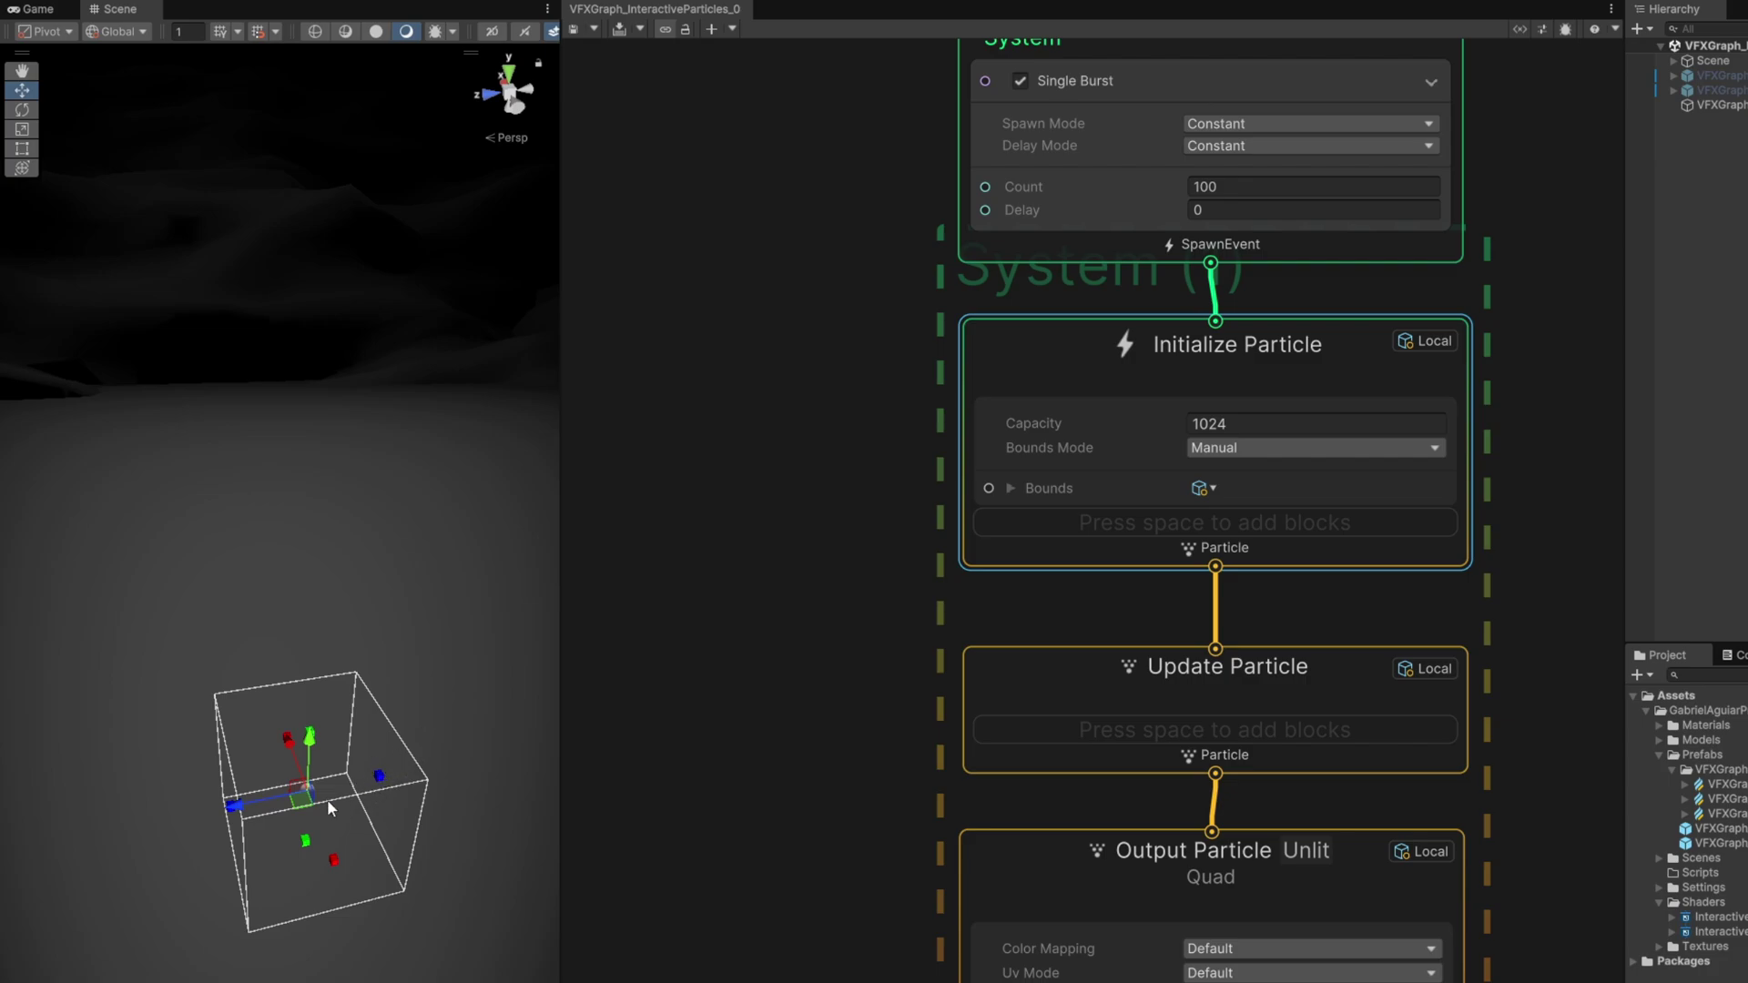
# Step: Add a Set Position Sequential Three Dimensional block to the Initialize Particle context
pyautogui.scroll(3, 320, 810)
pyautogui.moveTo(336, 802); pyautogui.dragTo(315, 414, button='middle')
pyautogui.scroll(2, 300, 745)
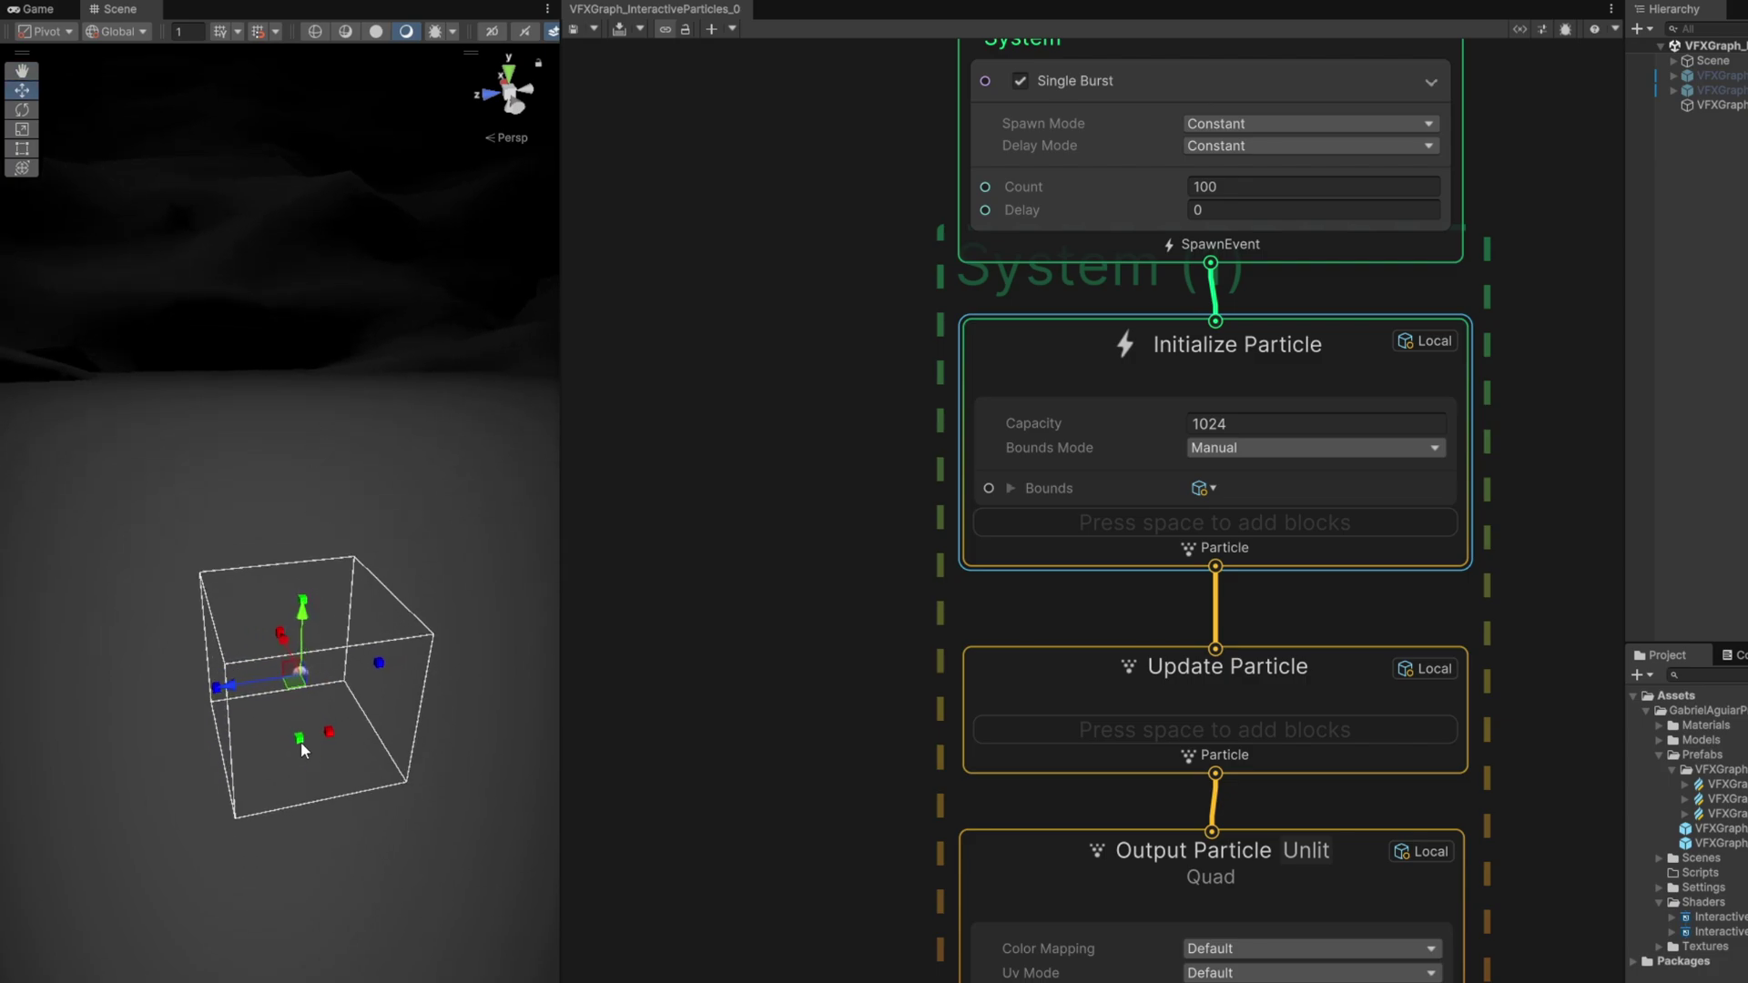
pyautogui.keyDown('alt'); pyautogui.moveTo(300, 741); pyautogui.dragTo(328, 739); pyautogui.keyUp('alt')
pyautogui.press('space')
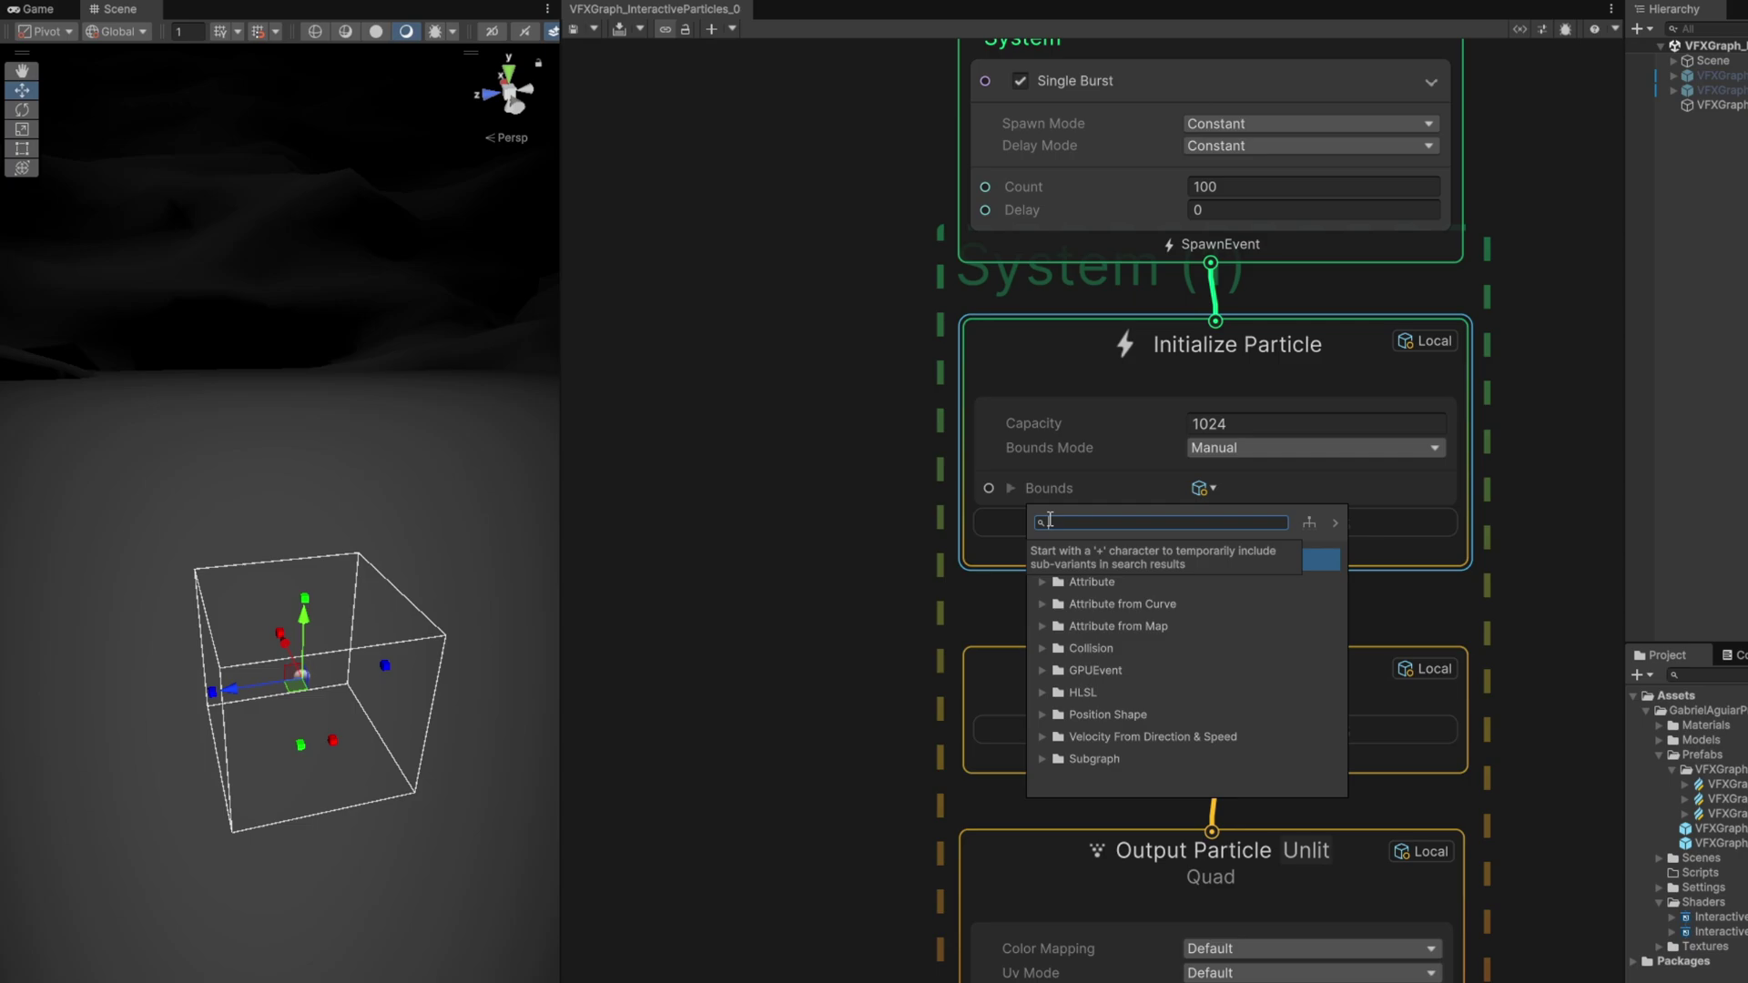
pyautogui.write('set posit')
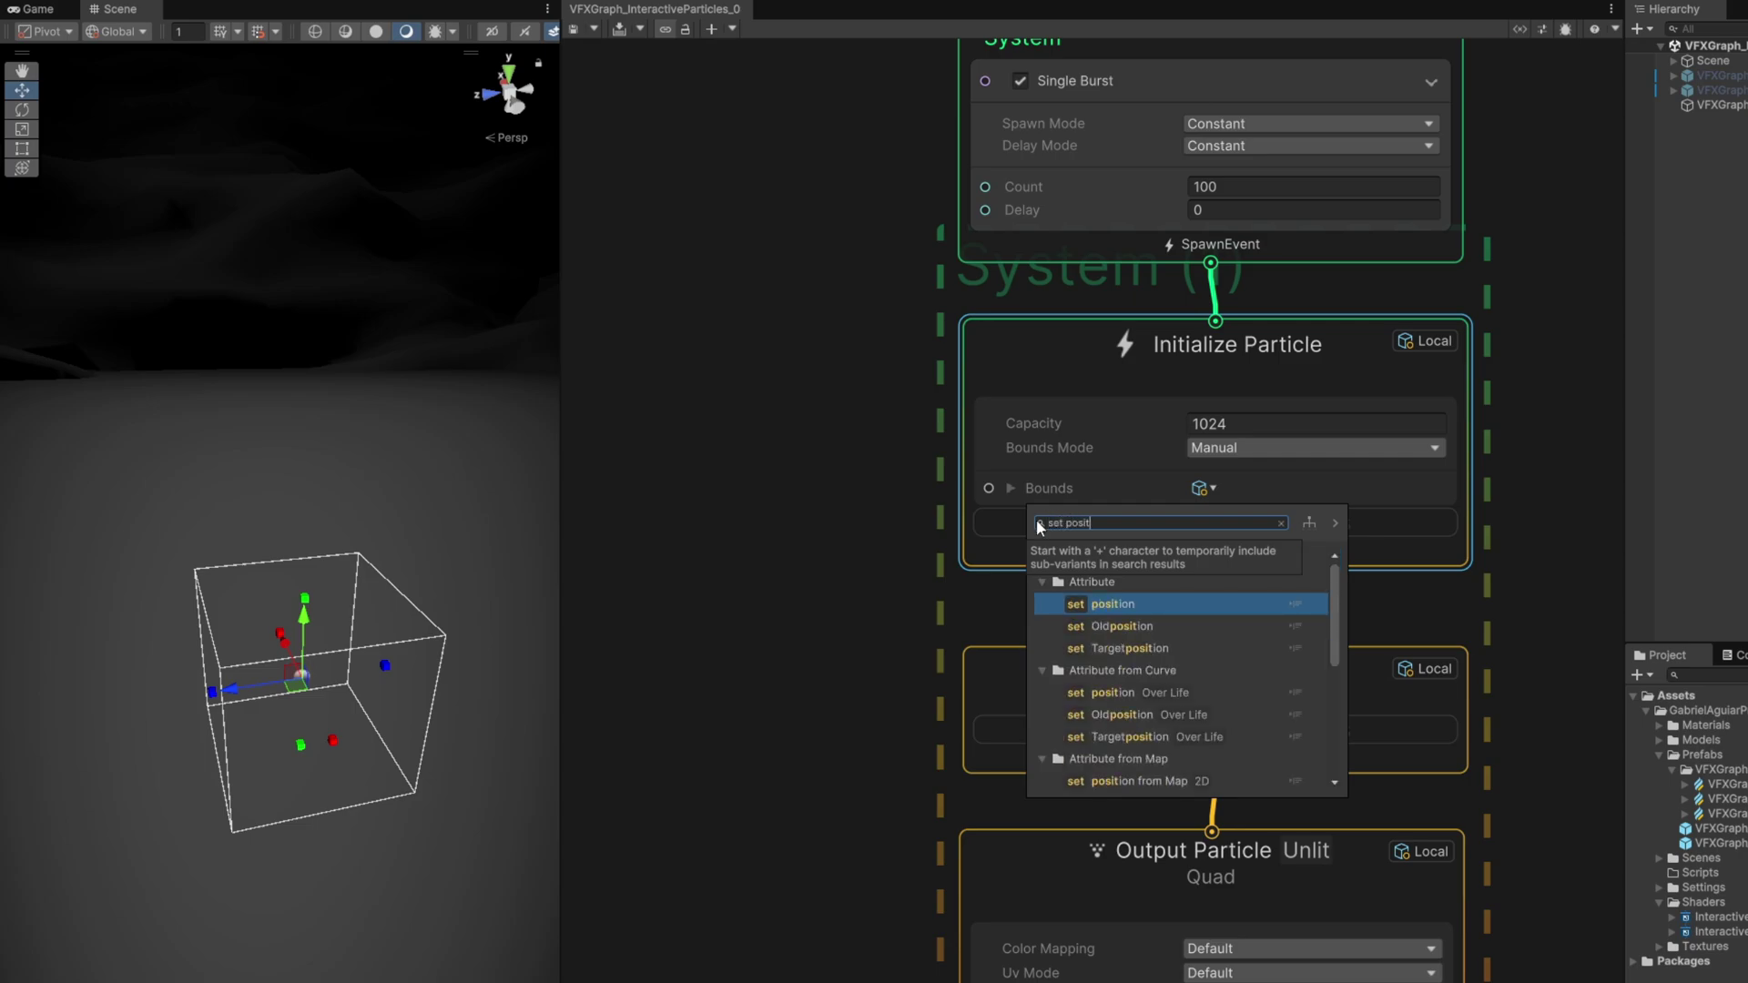
pyautogui.scroll(-5, 1188, 614)
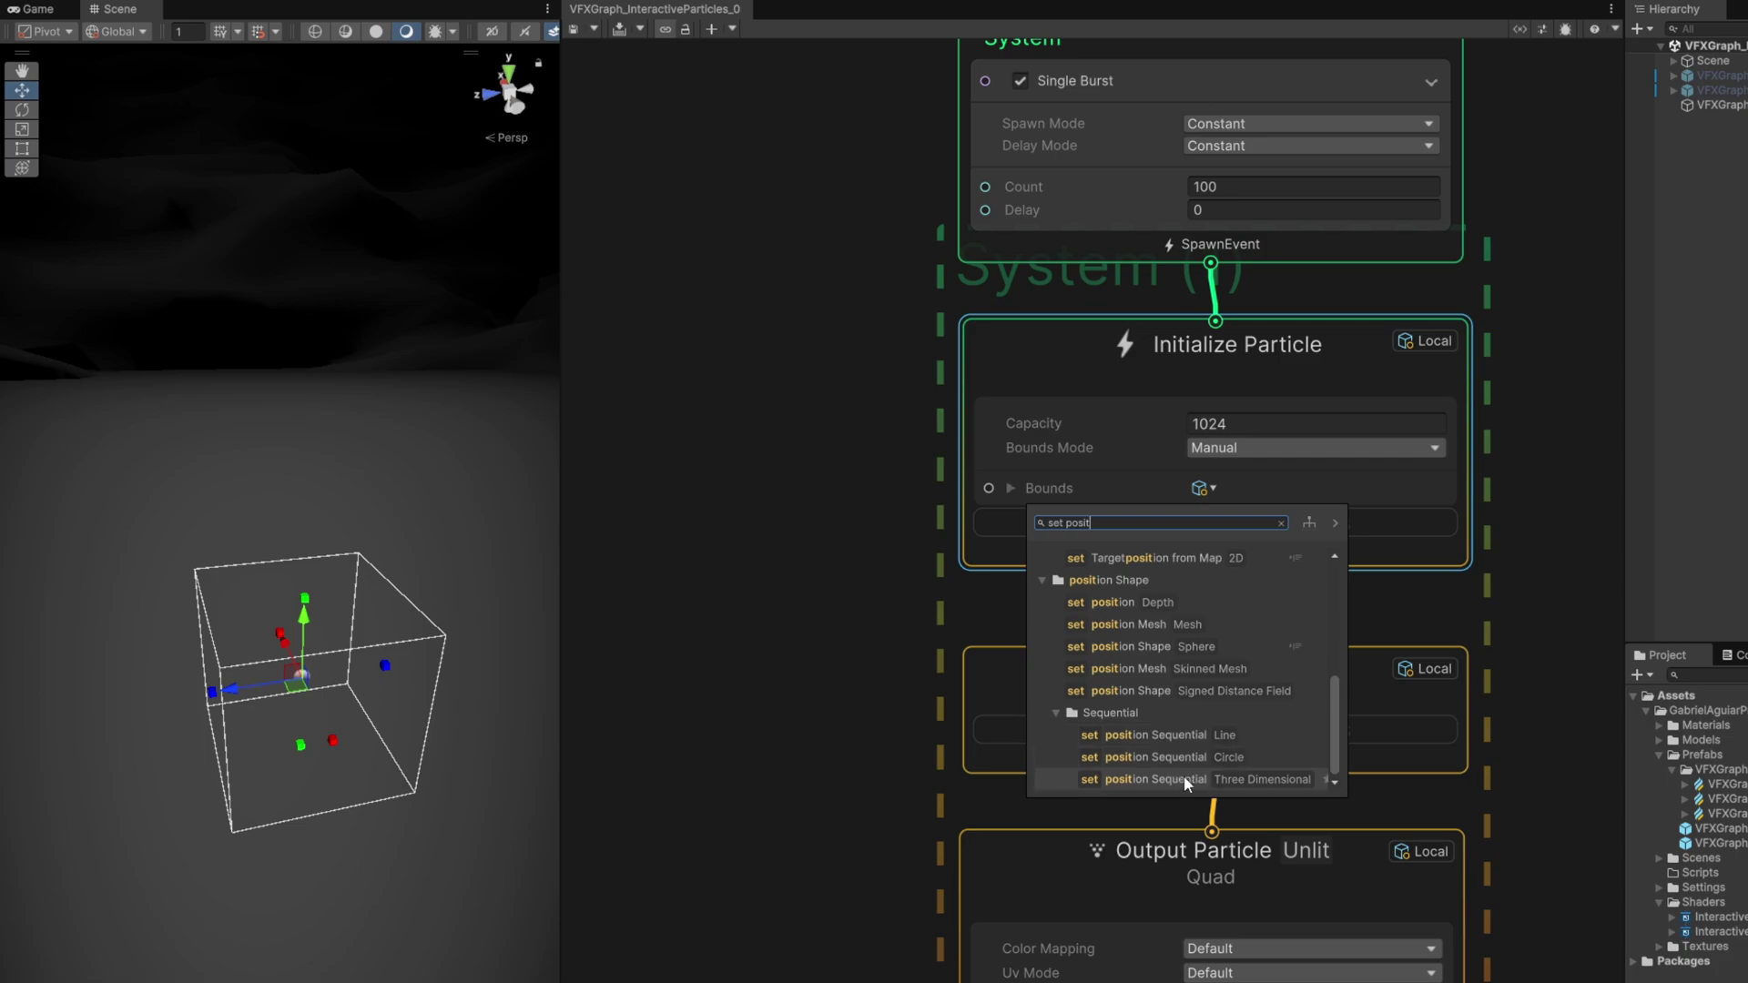
pyautogui.click(1161, 784)
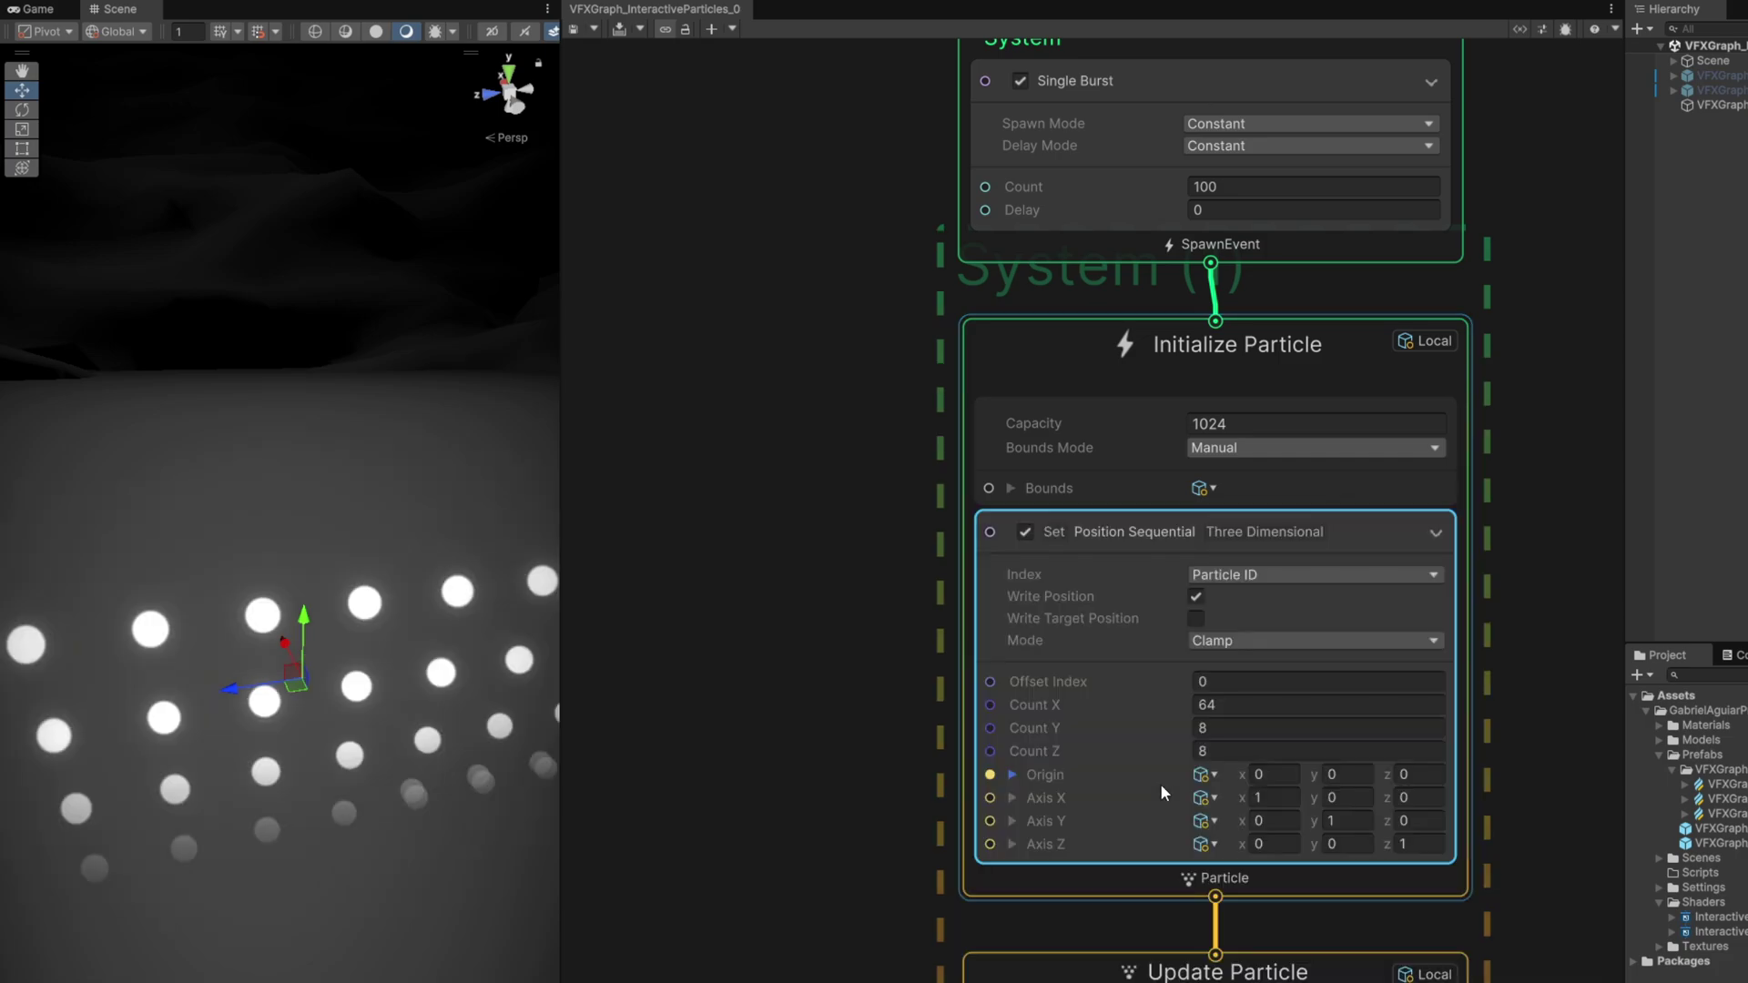
# Step: Set Count Y of the Set Position Sequential block to 1 and inspect the particle rows in the scene
pyautogui.moveTo(407, 692)
pyautogui.mouseDown(button='right')
pyautogui.moveTo(599, 619)
pyautogui.moveTo(418, 648)
pyautogui.moveTo(423, 663)
pyautogui.mouseUp(button='right')
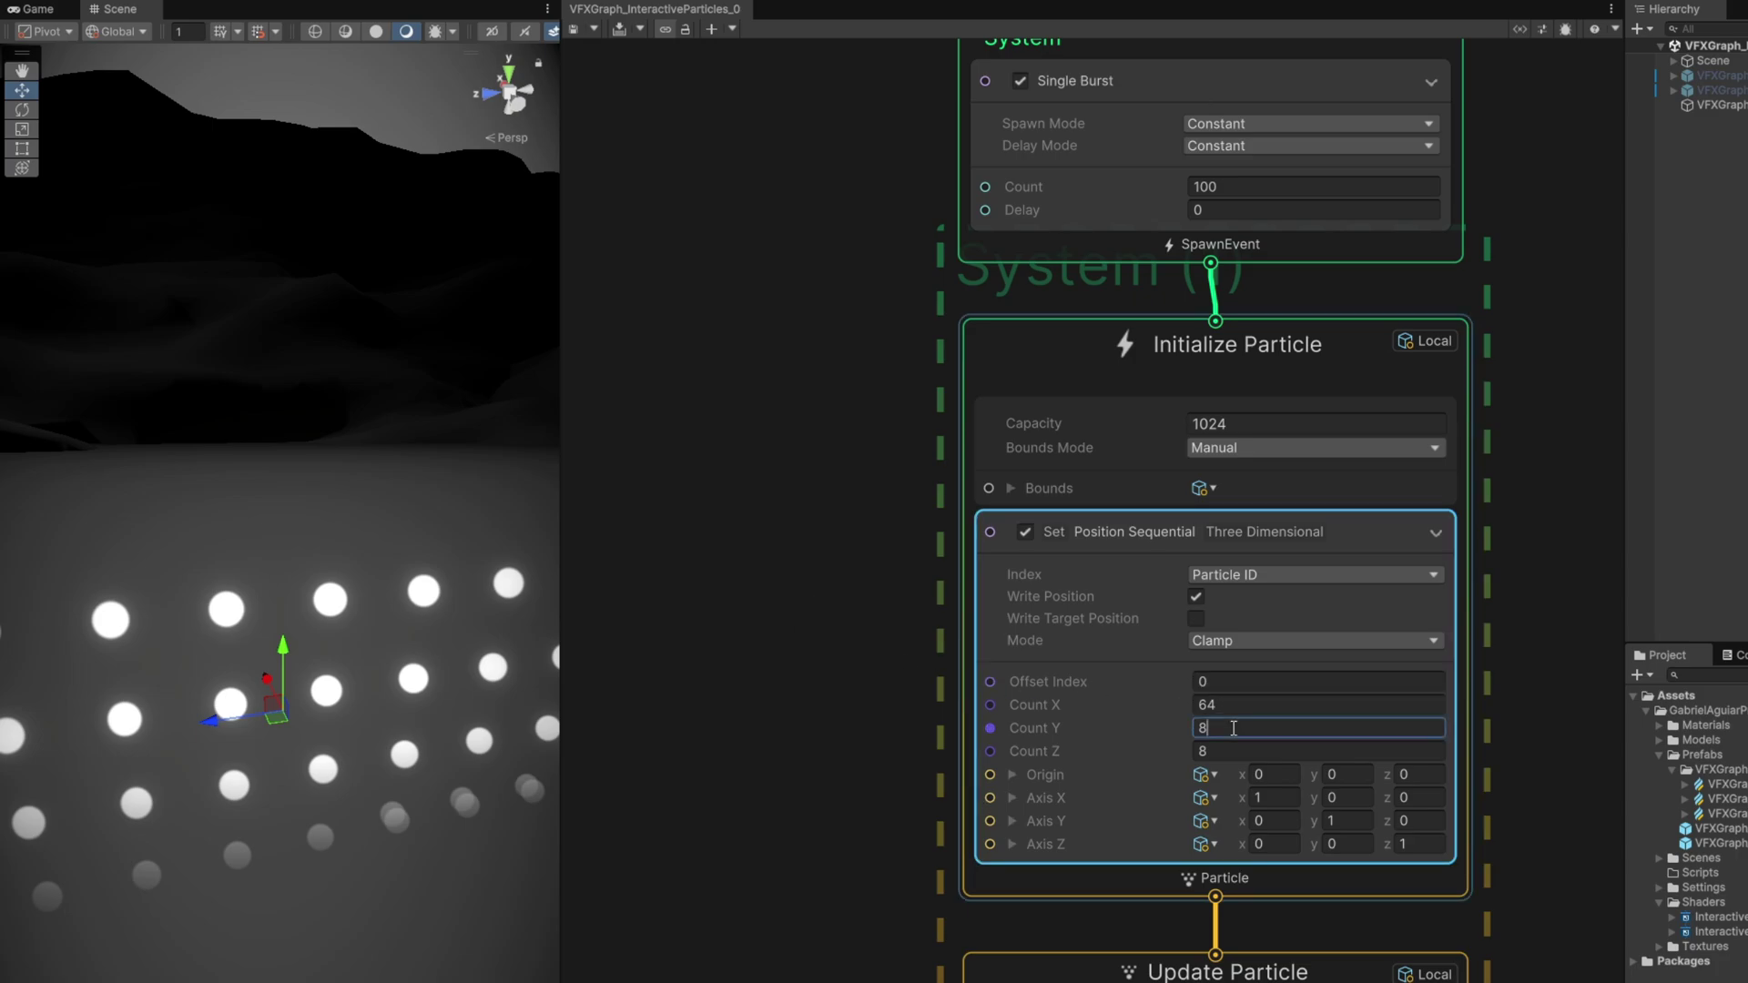
pyautogui.write('1')
pyautogui.doubleClick(1721, 91)
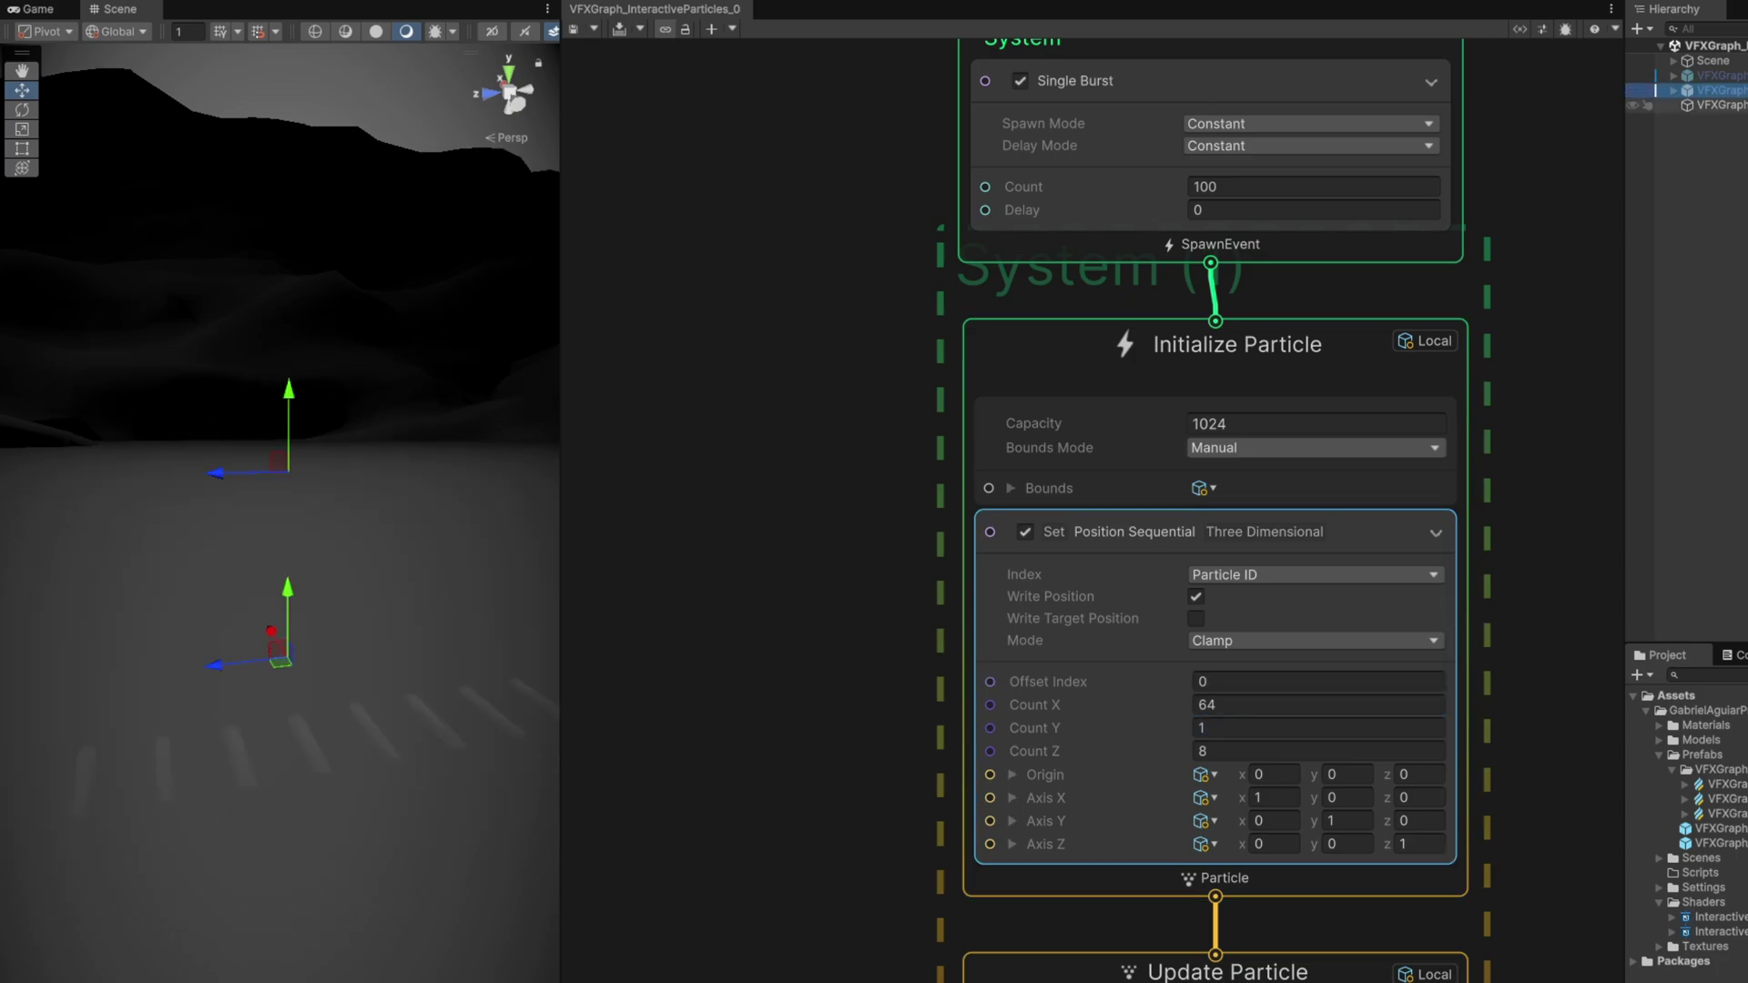
pyautogui.write('1')
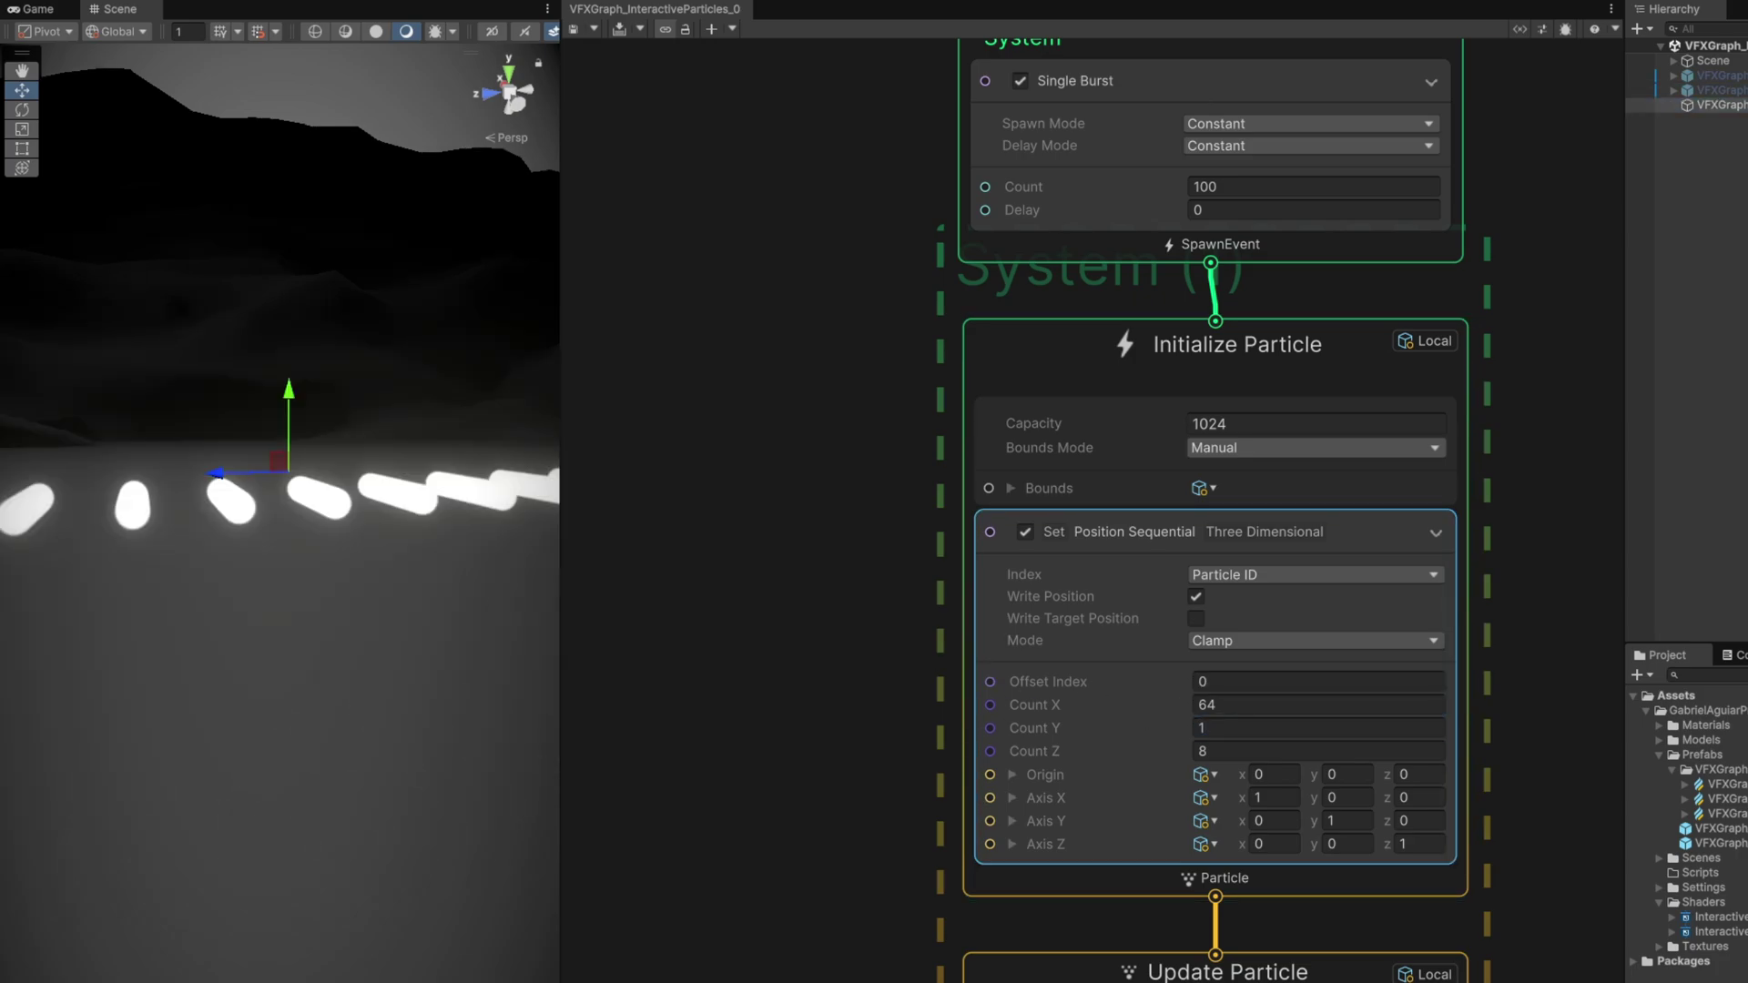
pyautogui.moveTo(298, 388); pyautogui.dragTo(345, 546, button='right')
pyautogui.press('e')
pyautogui.press('s')
pyautogui.press('q')
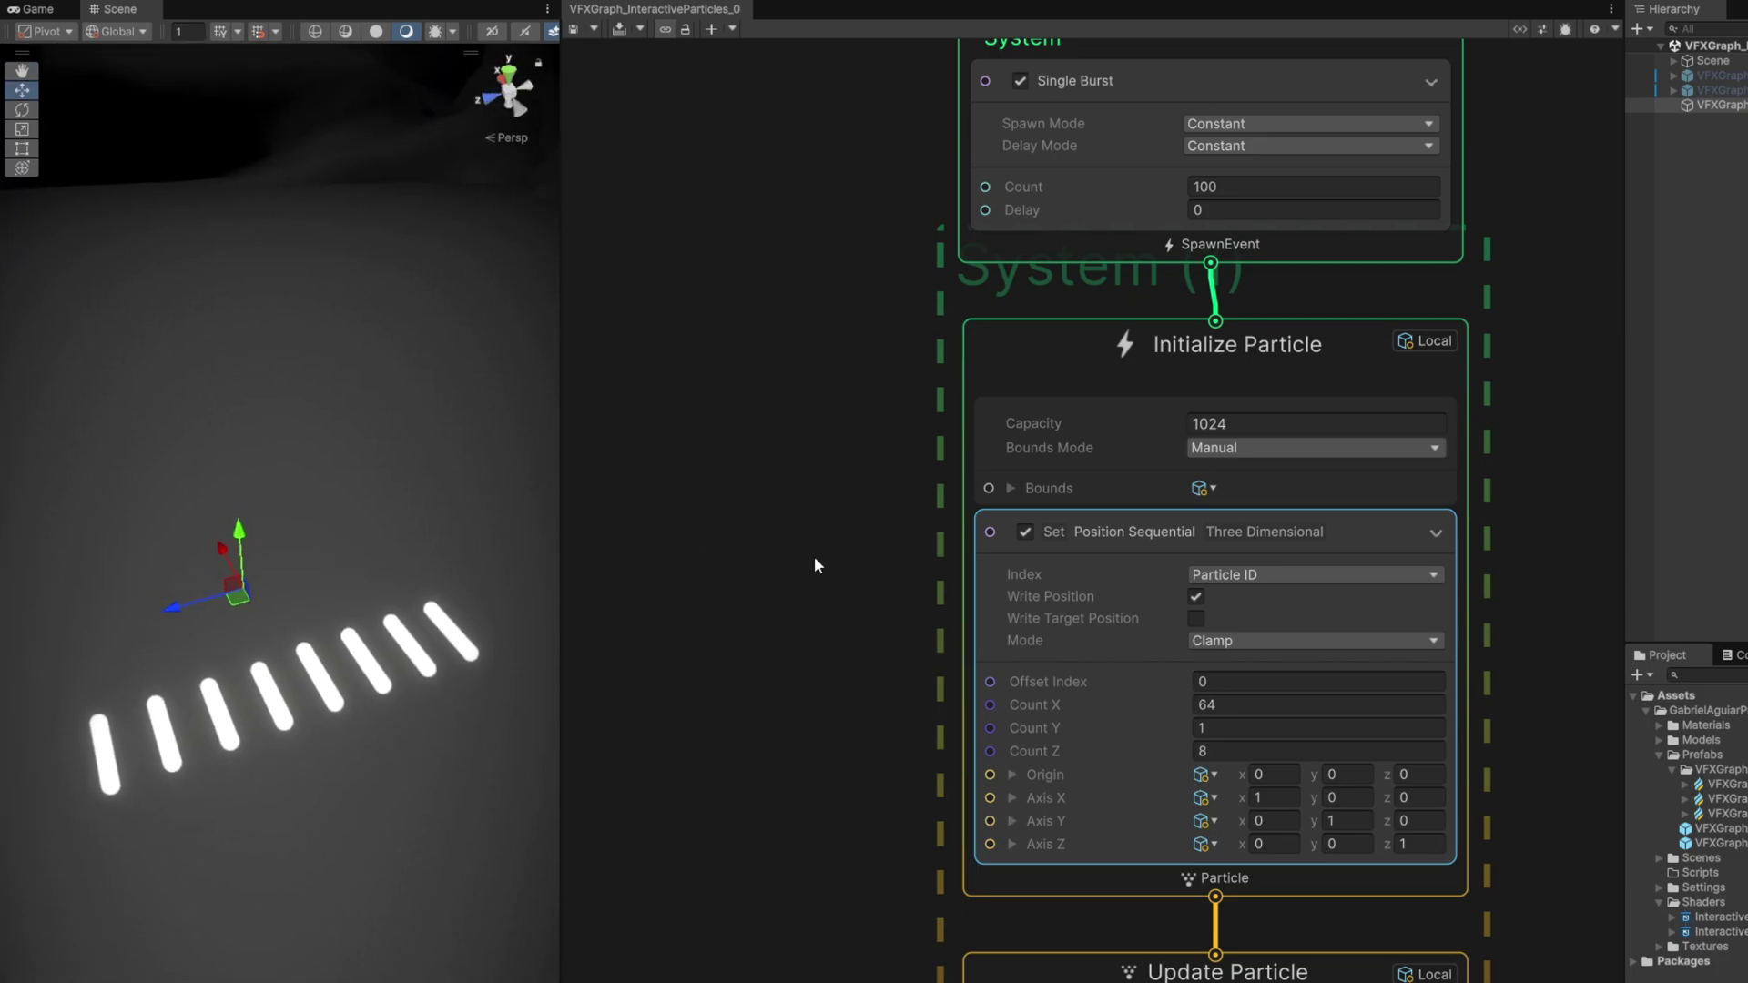
# Step: Try a spacing of 2 for Axis X, Y and Z and a Count X of 8 in the Set Position Sequential block
pyautogui.write('2')
pyautogui.click(1360, 820)
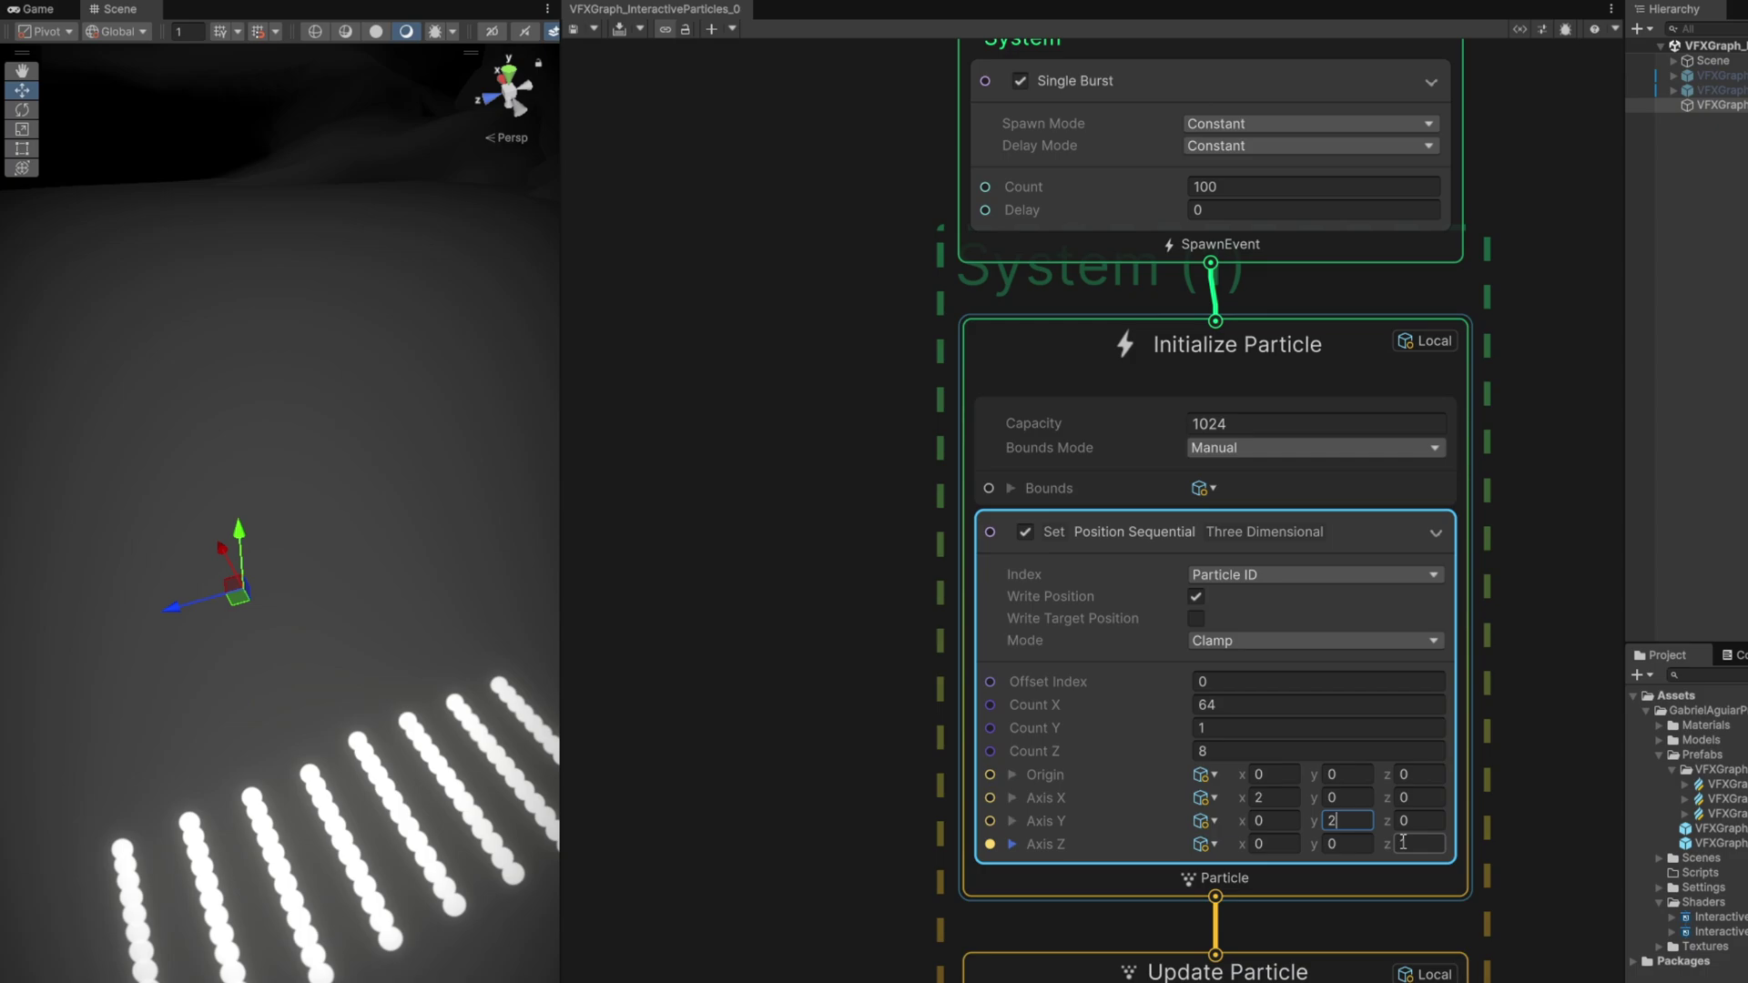
pyautogui.write('2')
pyautogui.moveTo(1237, 798); pyautogui.dragTo(1178, 797)
pyautogui.click(1218, 704)
pyautogui.write('8')
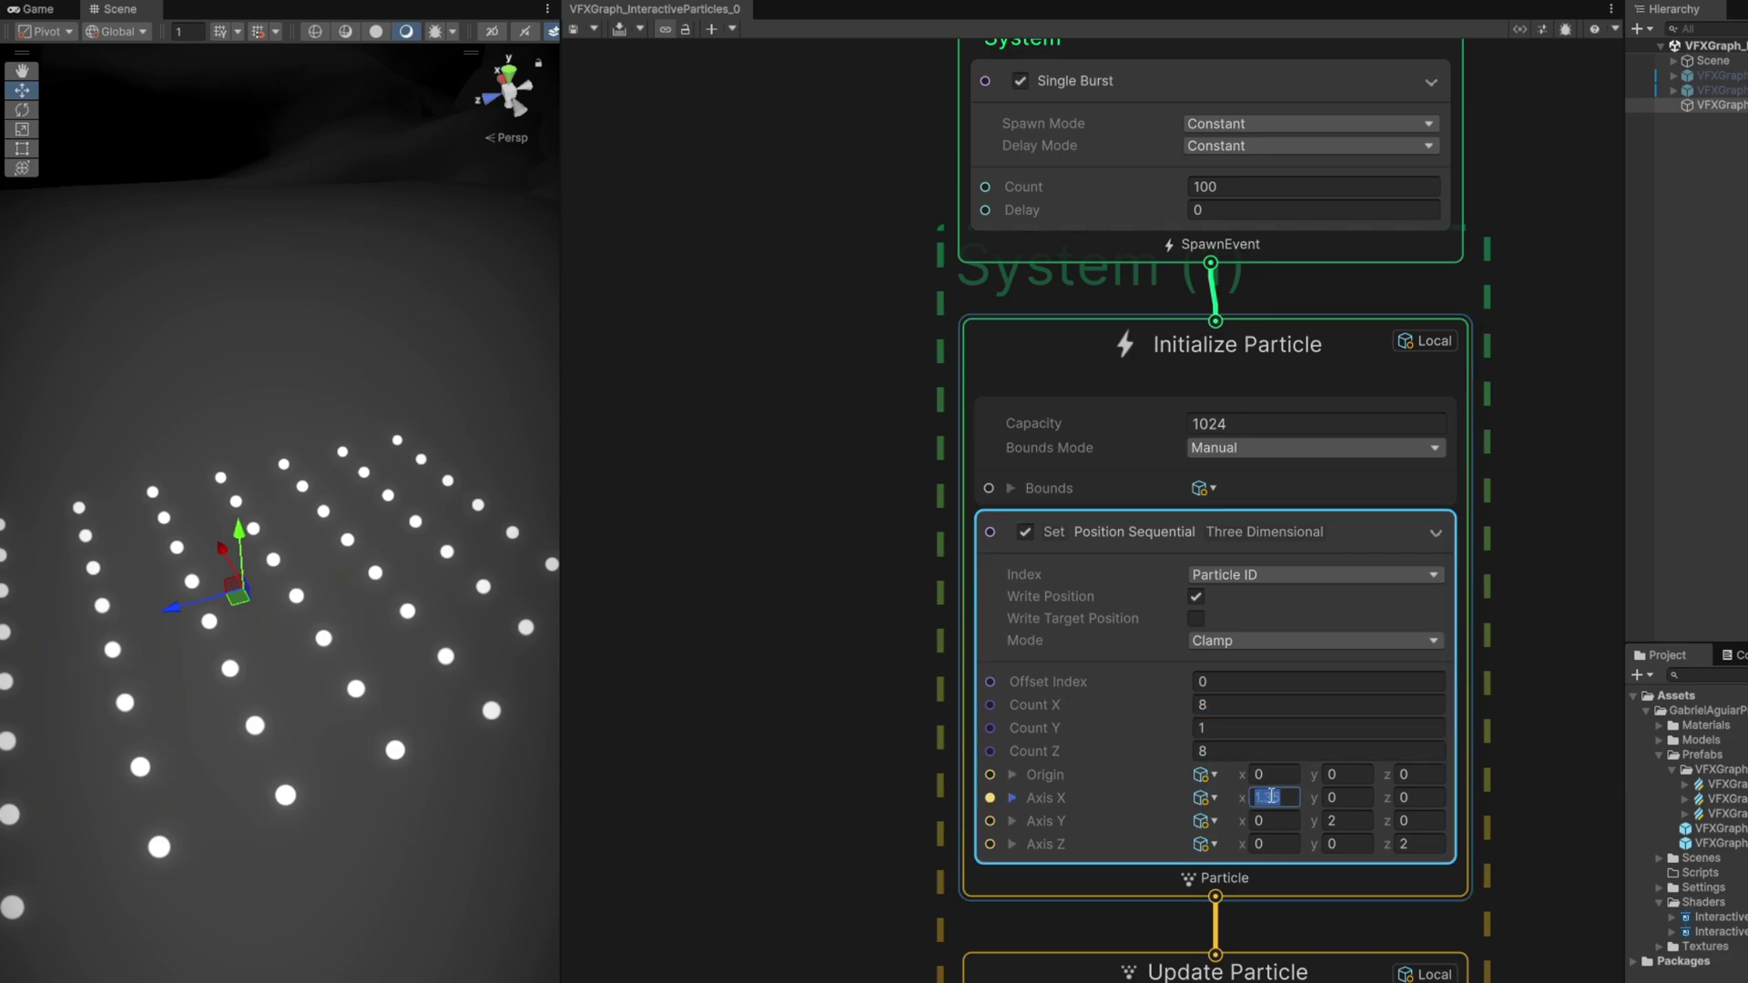
# Step: Try an Axis X spacing of 2 with Count X and Count Z both at 10, and inspect the grid in the scene
pyautogui.write('2')
pyautogui.click(1224, 703)
pyautogui.write('10')
pyautogui.click(1222, 752)
pyautogui.write('10')
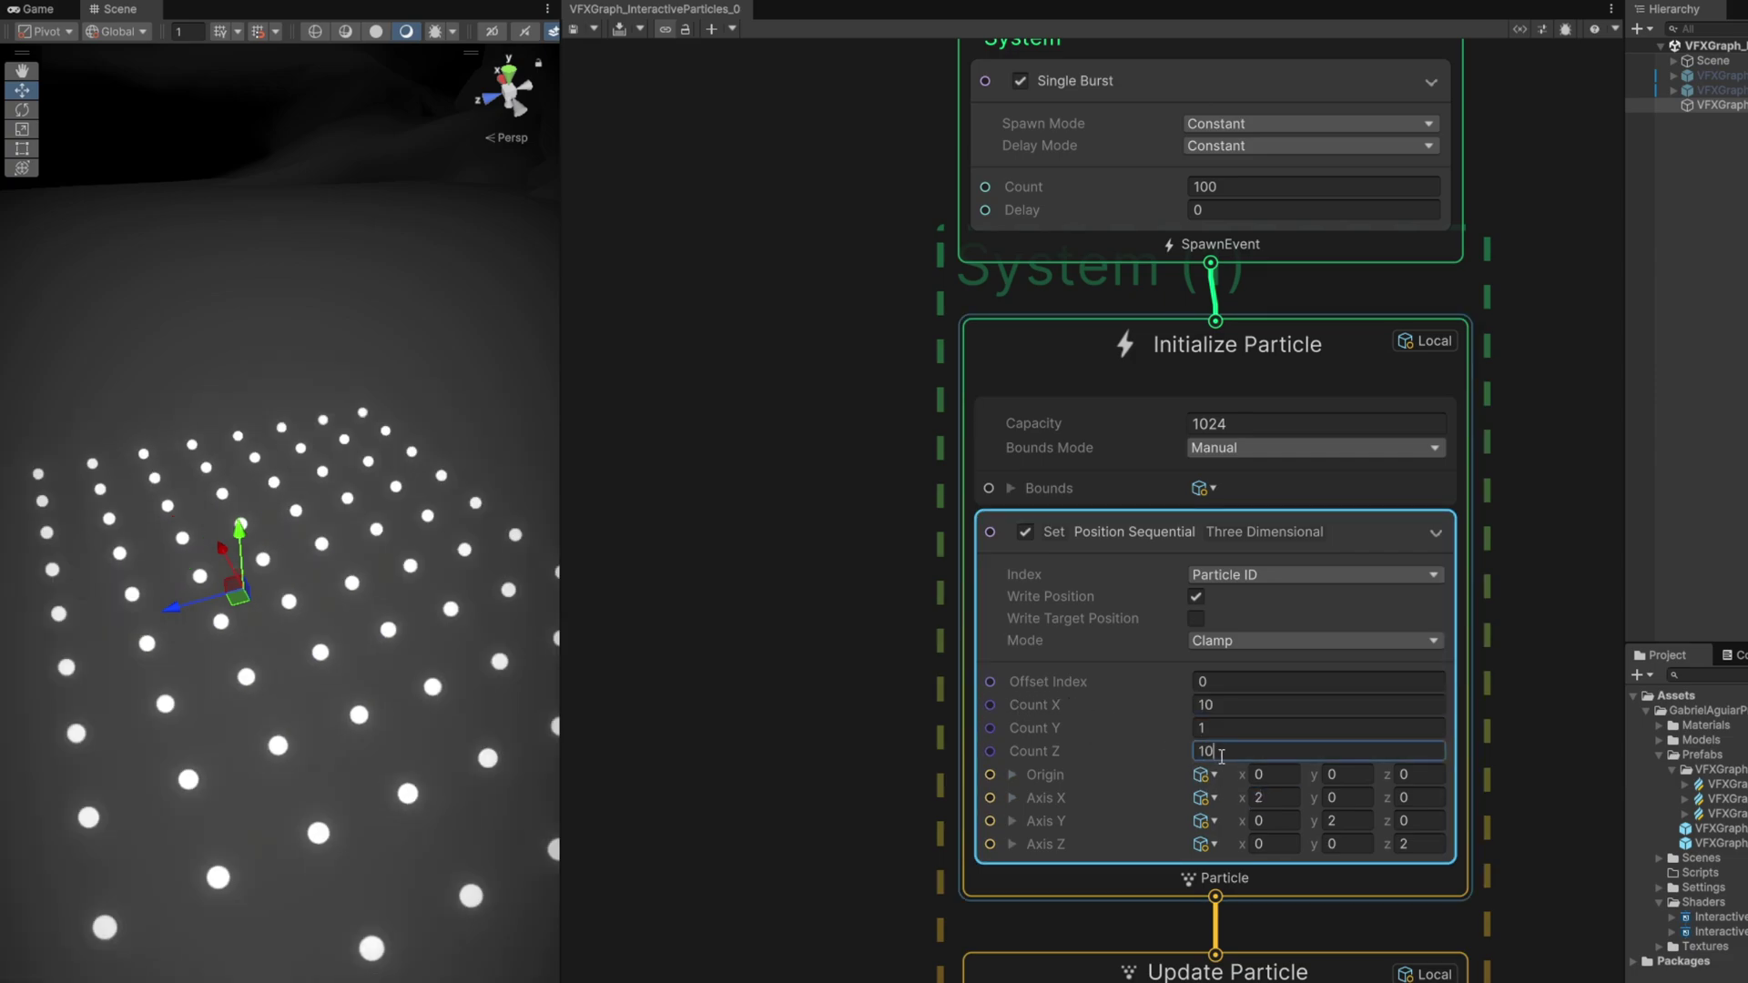
pyautogui.moveTo(456, 738); pyautogui.dragTo(309, 748, button='right')
pyautogui.keyDown('alt'); pyautogui.moveTo(308, 748); pyautogui.dragTo(346, 739); pyautogui.keyUp('alt')
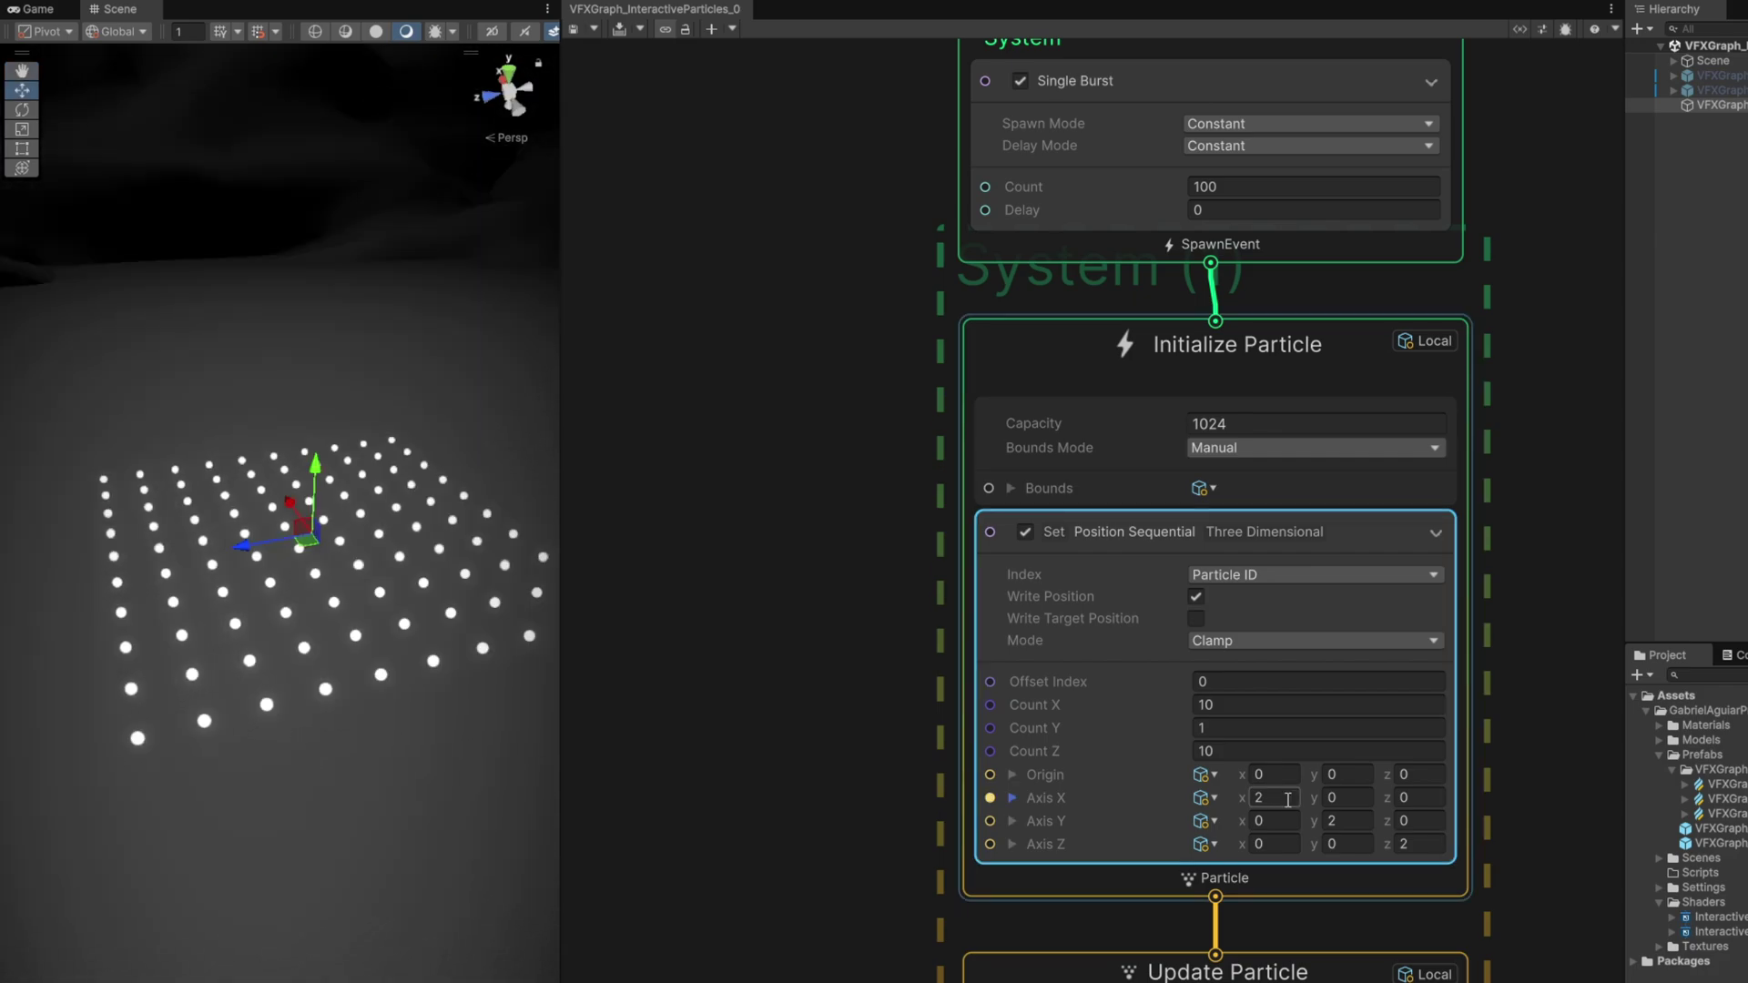
# Step: Try a tighter grid spacing of 1 for Axis X, Axis Y and Axis Z
pyautogui.write('1')
pyautogui.click(1331, 821)
pyautogui.click(1405, 843)
pyautogui.write('1')
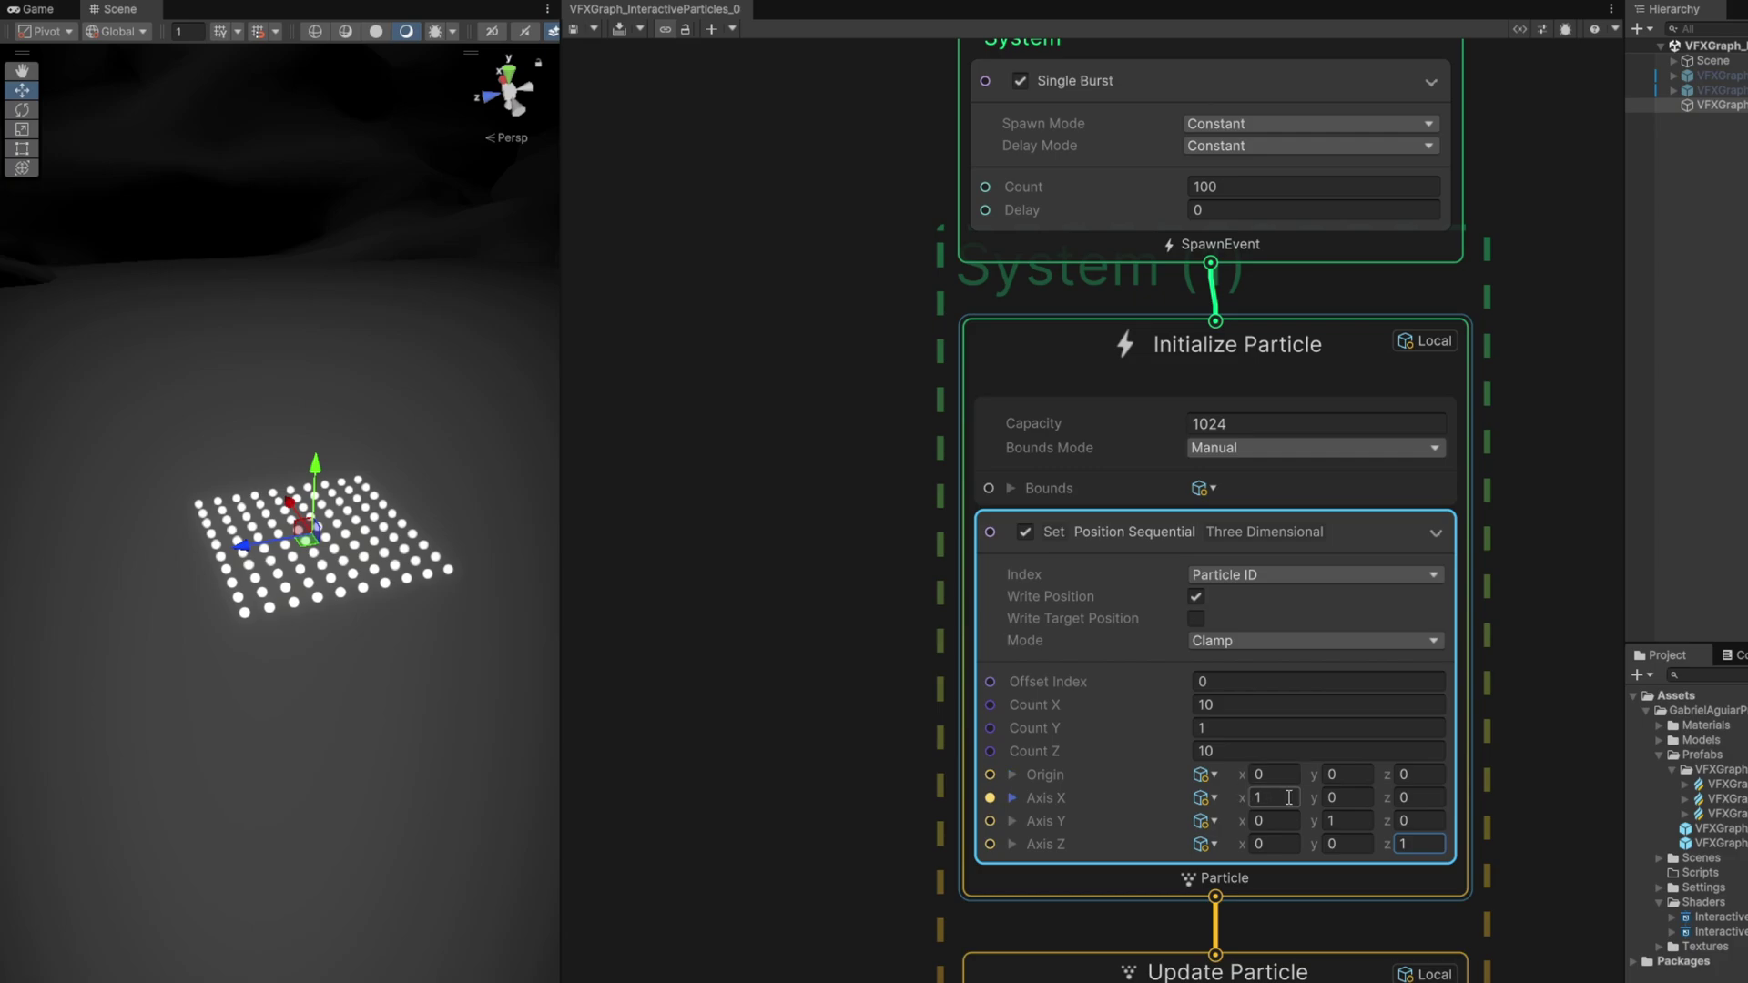
# Step: Set the Set Position Sequential block's Axis X, Axis Y and Axis Z spacing to 10
pyautogui.write('10')
pyautogui.click(1362, 823)
pyautogui.write('0')
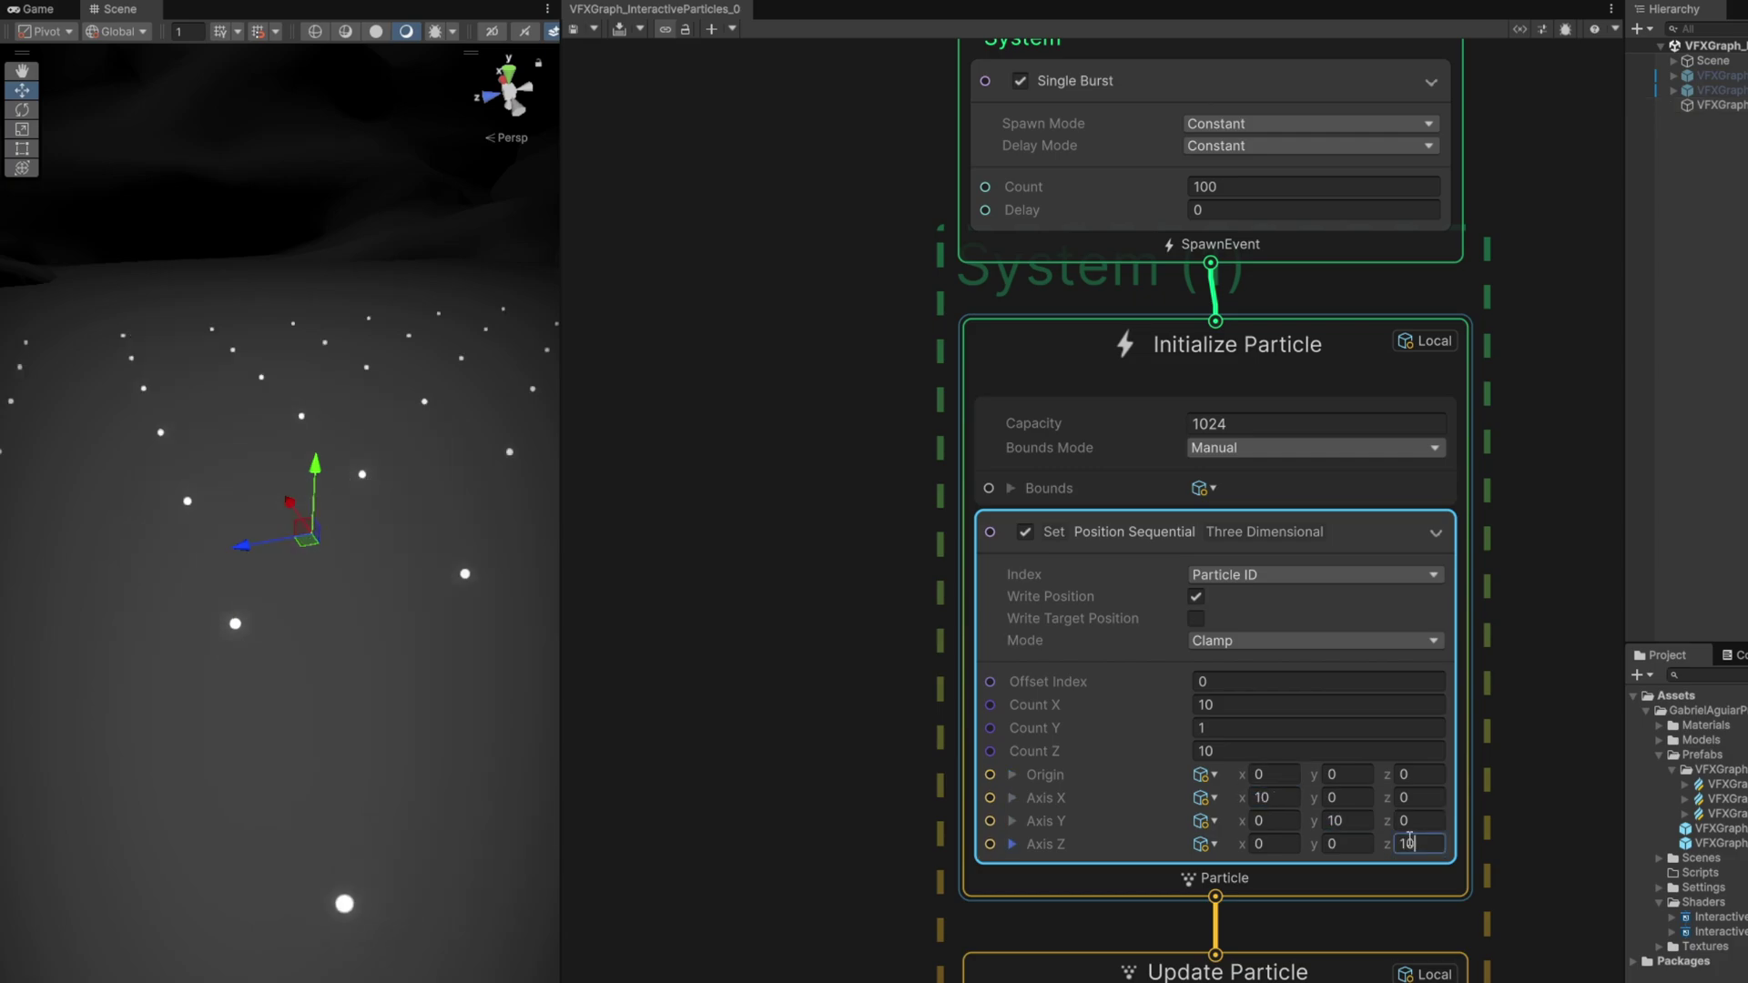
pyautogui.keyDown('alt'); pyautogui.moveTo(449, 713); pyautogui.dragTo(662, 688); pyautogui.keyUp('alt')
pyautogui.moveTo(662, 692); pyautogui.dragTo(456, 715, button='right')
# Step: Set Count X and Count Z of the Set Position Sequential block to 40
pyautogui.click(1218, 707)
pyautogui.write('40')
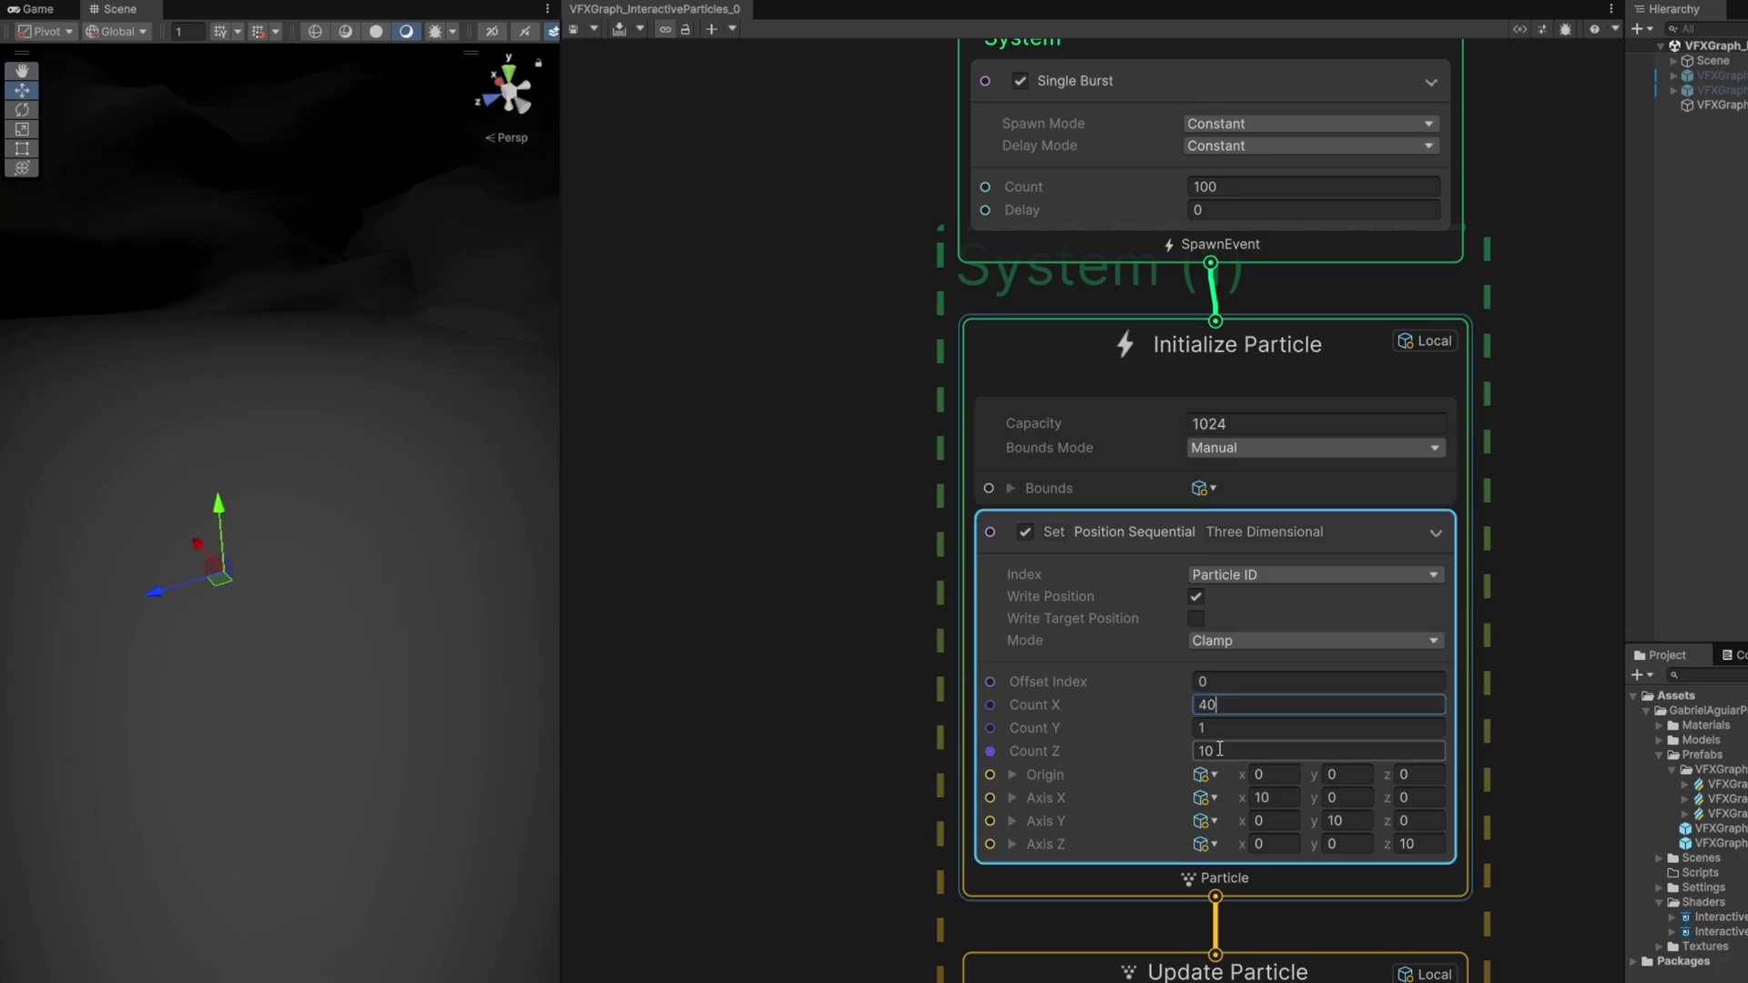
pyautogui.click(1220, 750)
pyautogui.write('40')
pyautogui.moveTo(300, 499); pyautogui.dragTo(305, 437, button='right')
# Step: Raise the Single Burst count to 1600 and the Initialize Particle capacity to 2048, and check the full grid in the scene
pyautogui.click(1219, 186)
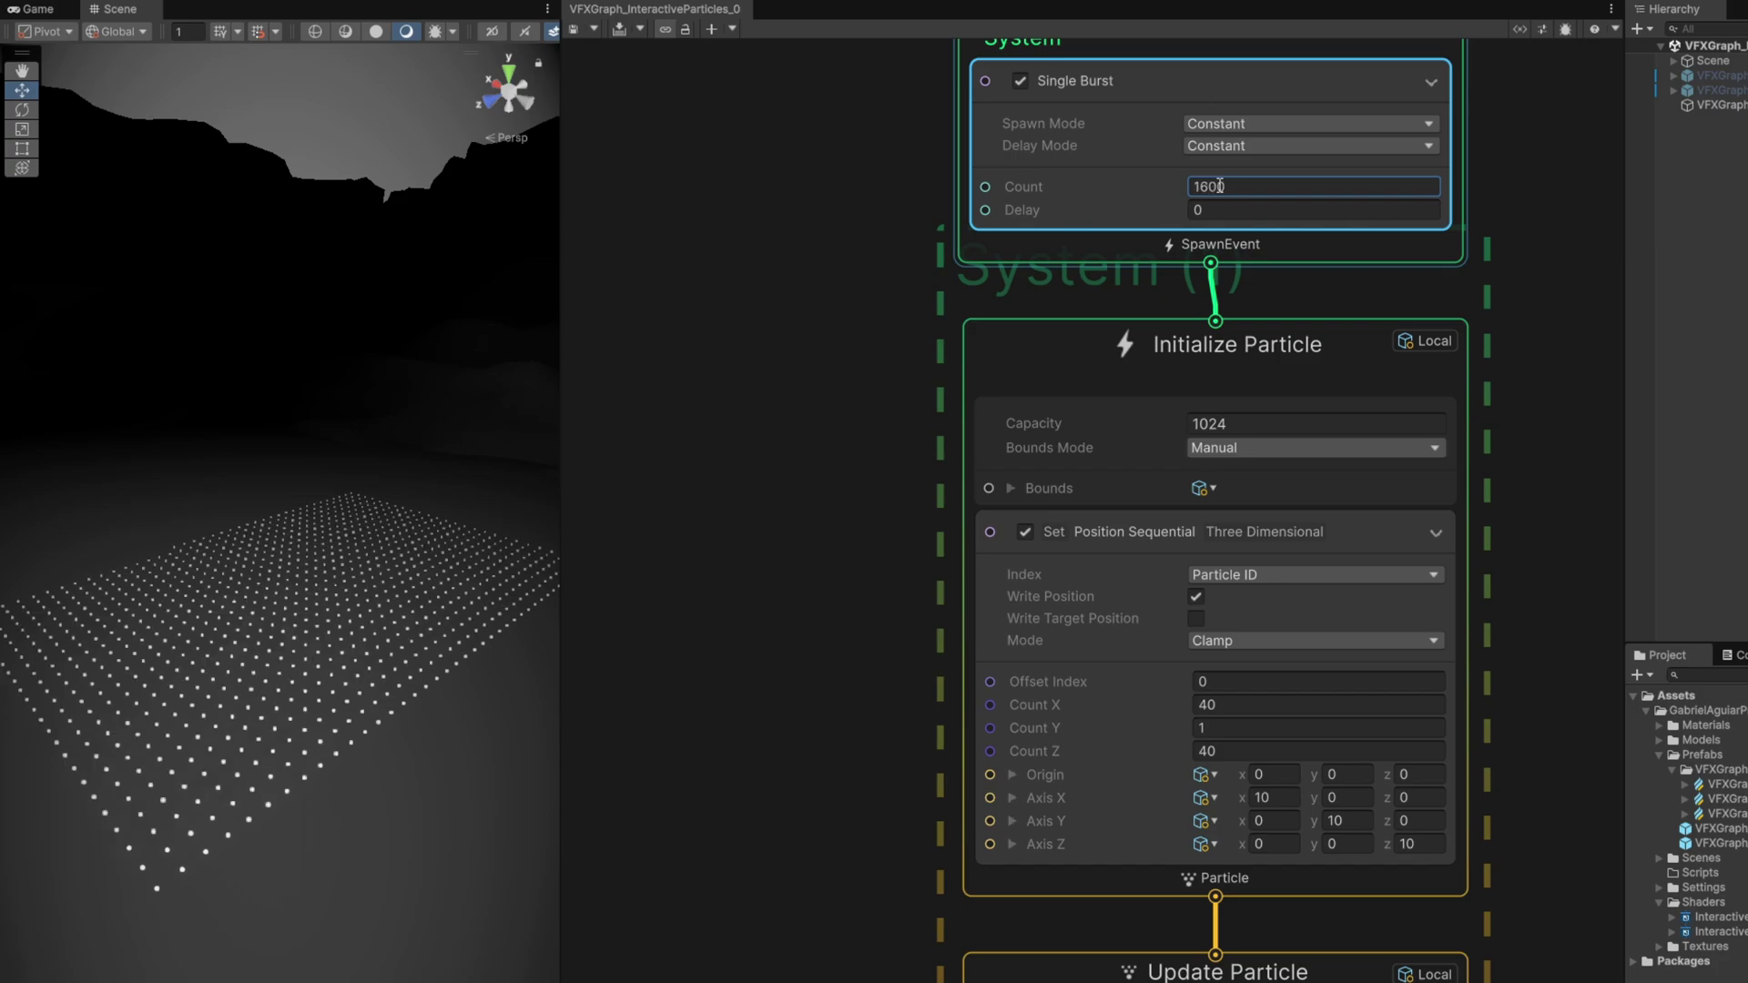
pyautogui.keyDown('alt'); pyautogui.moveTo(274, 490); pyautogui.dragTo(339, 475); pyautogui.keyUp('alt')
pyautogui.click(1188, 424)
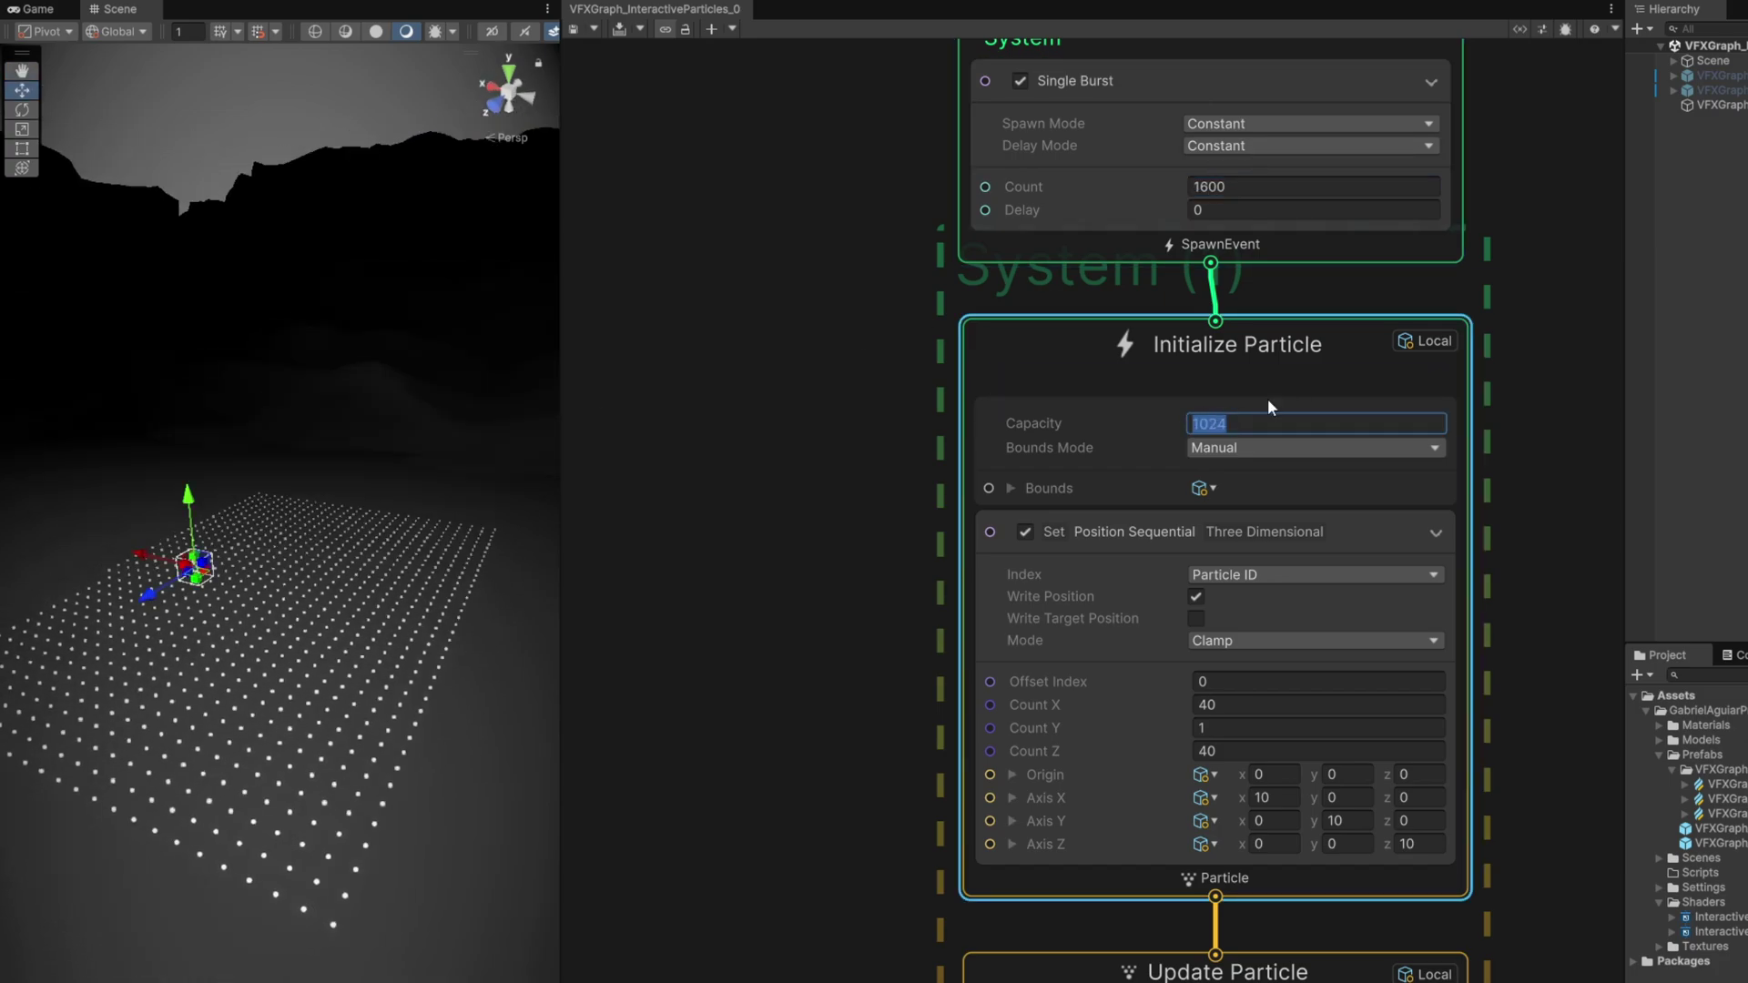
pyautogui.write('2048')
pyautogui.press('Return')
pyautogui.moveTo(480, 554); pyautogui.dragTo(283, 598, button='right')
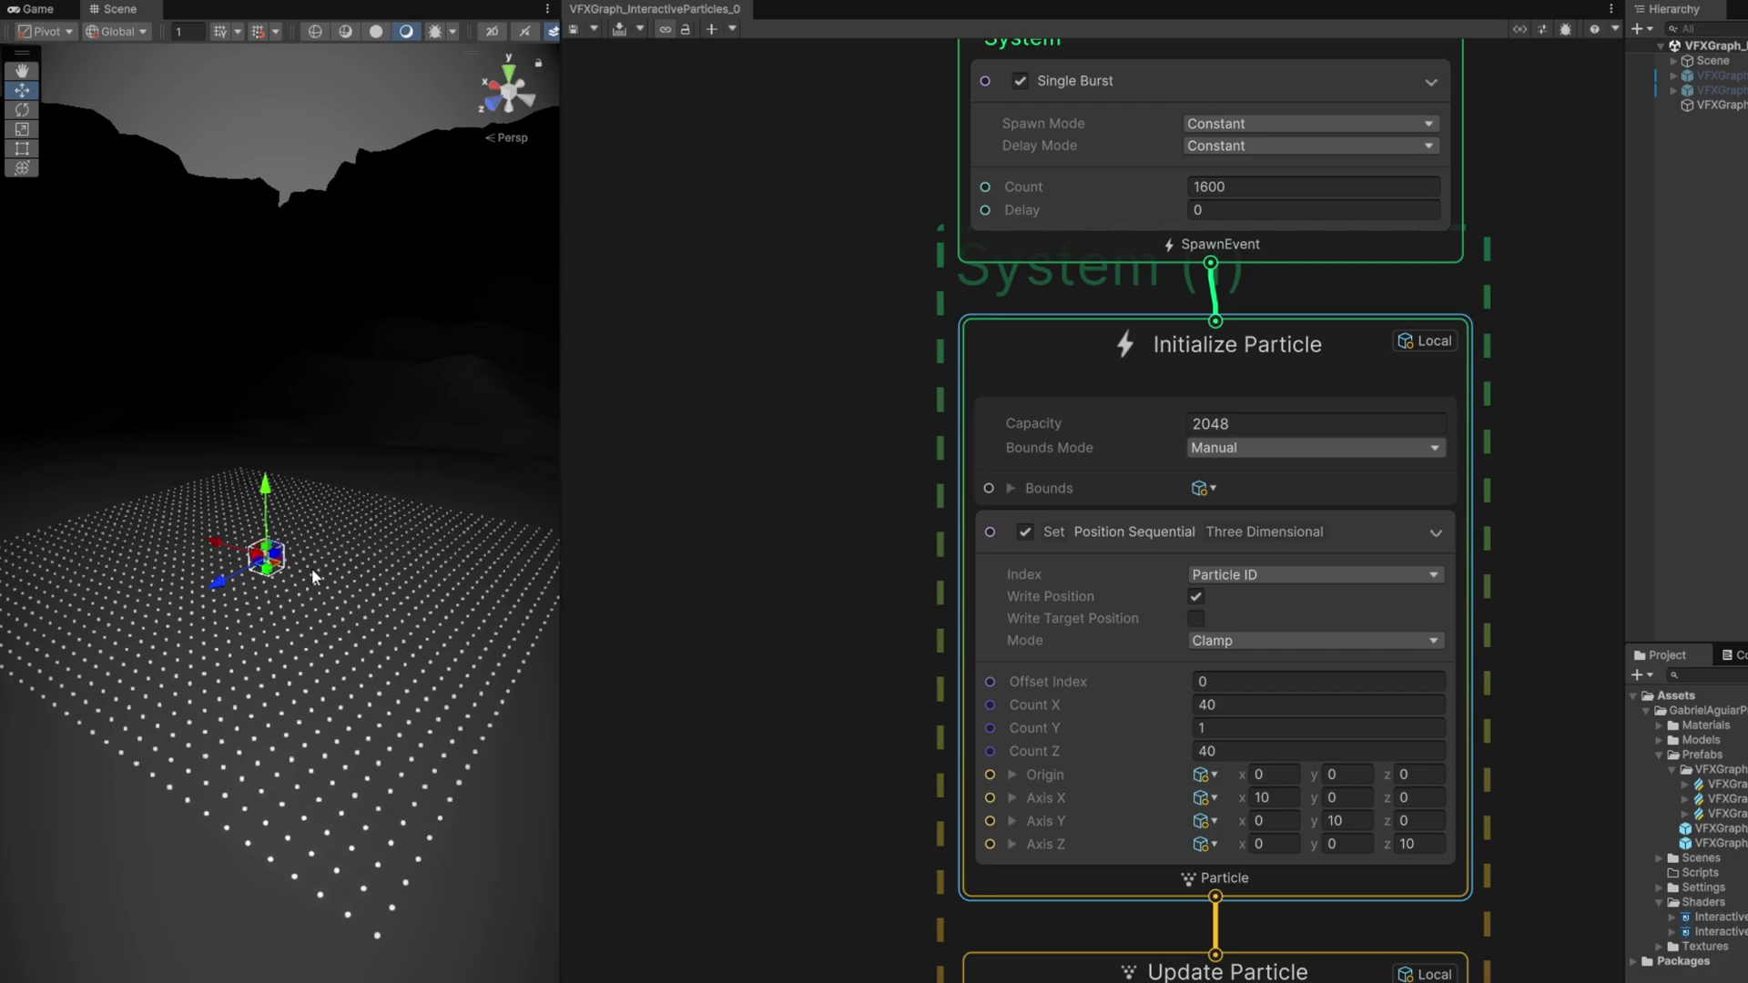
pyautogui.moveTo(308, 577); pyautogui.dragTo(109, 537, button='right')
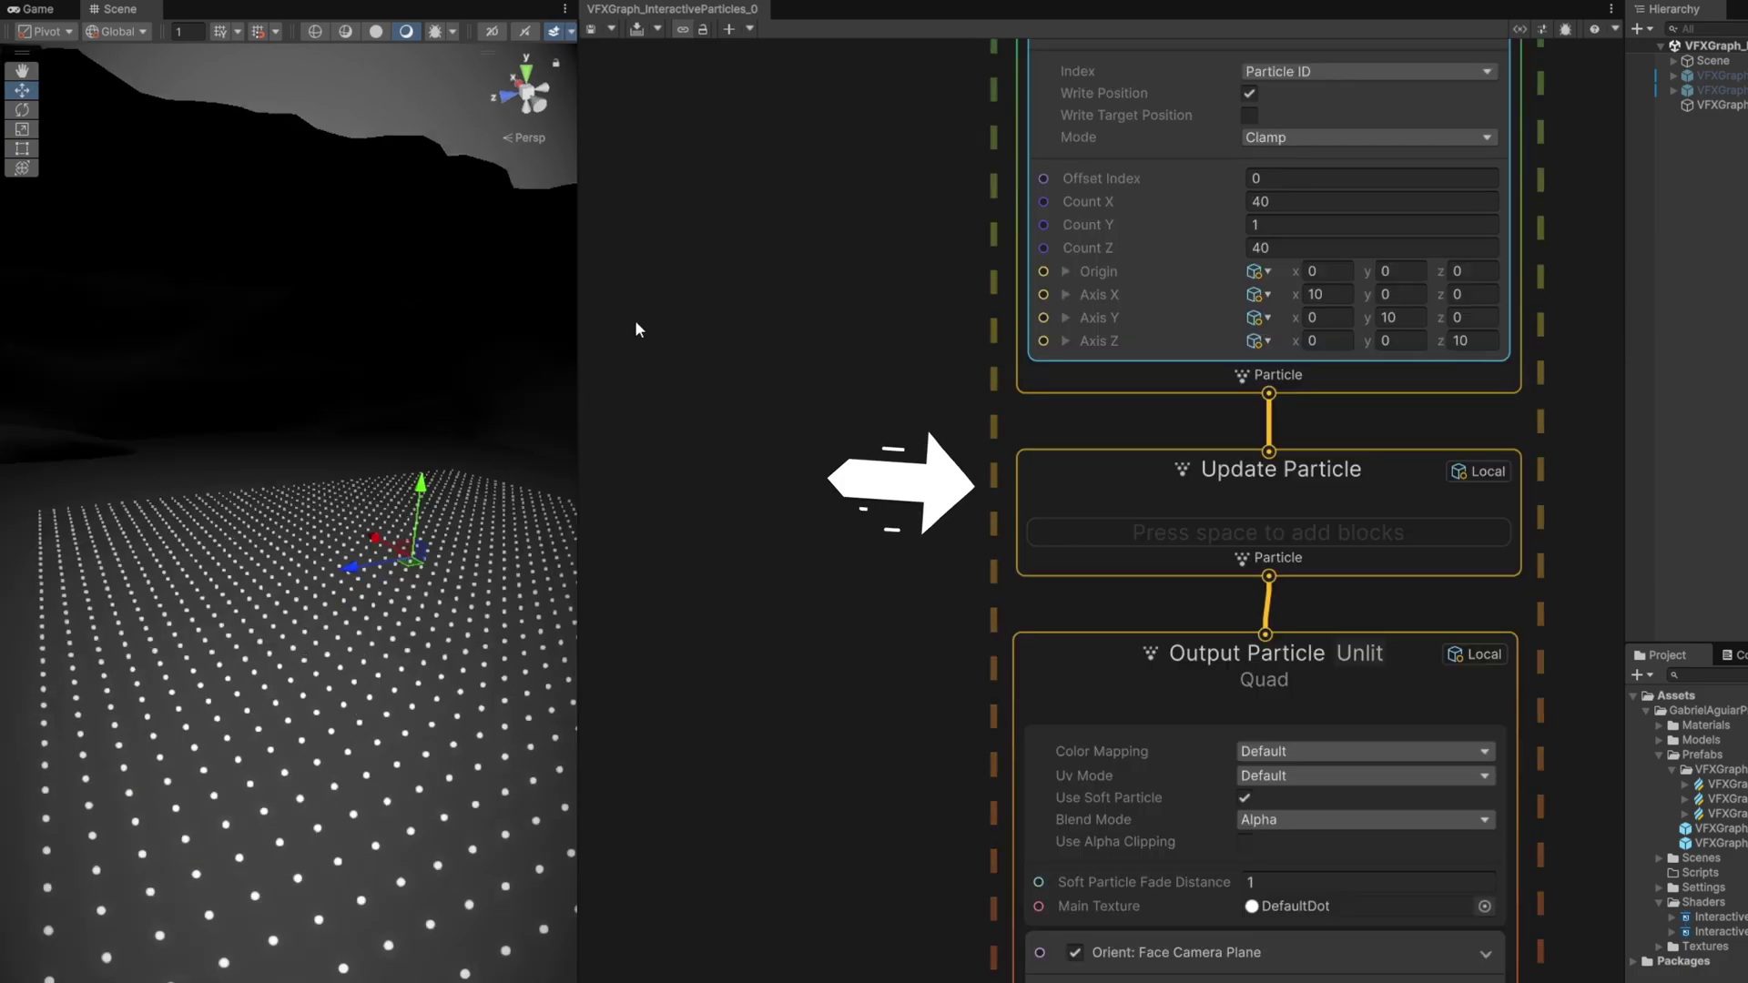
# Step: Add an inline Sphere operator in the empty graph area beside the particle system
pyautogui.moveTo(613, 327); pyautogui.dragTo(1298, 364, button='middle')
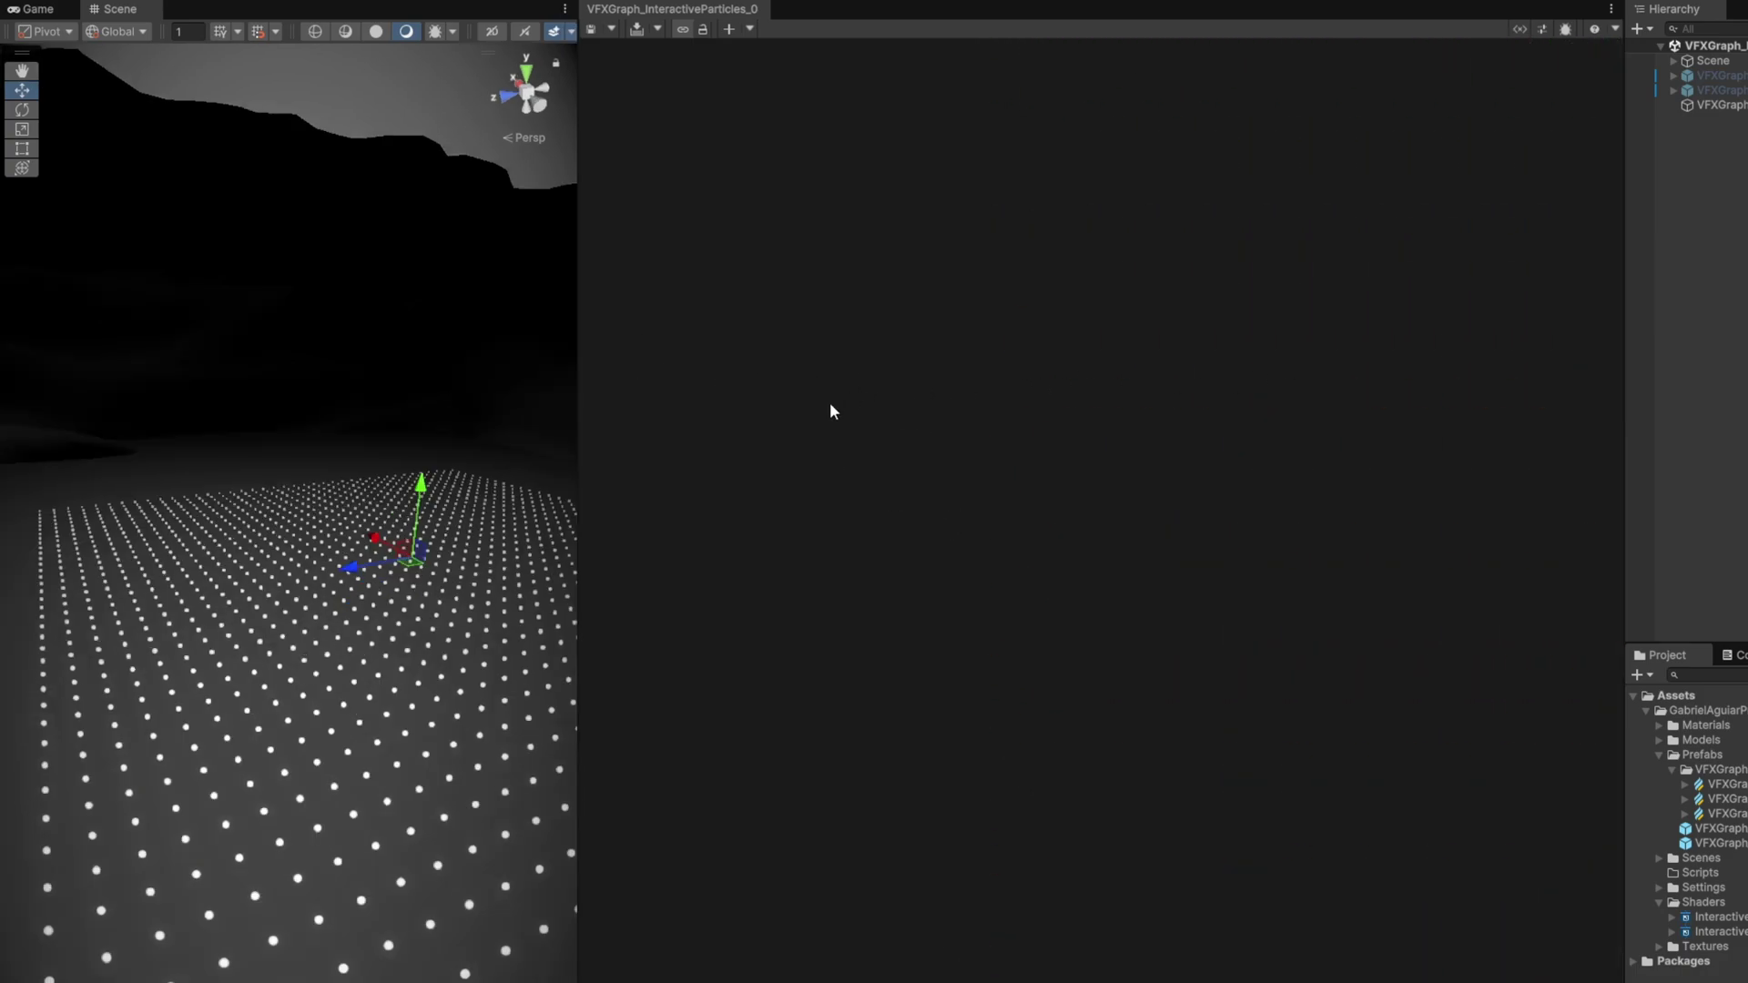
pyautogui.press('space')
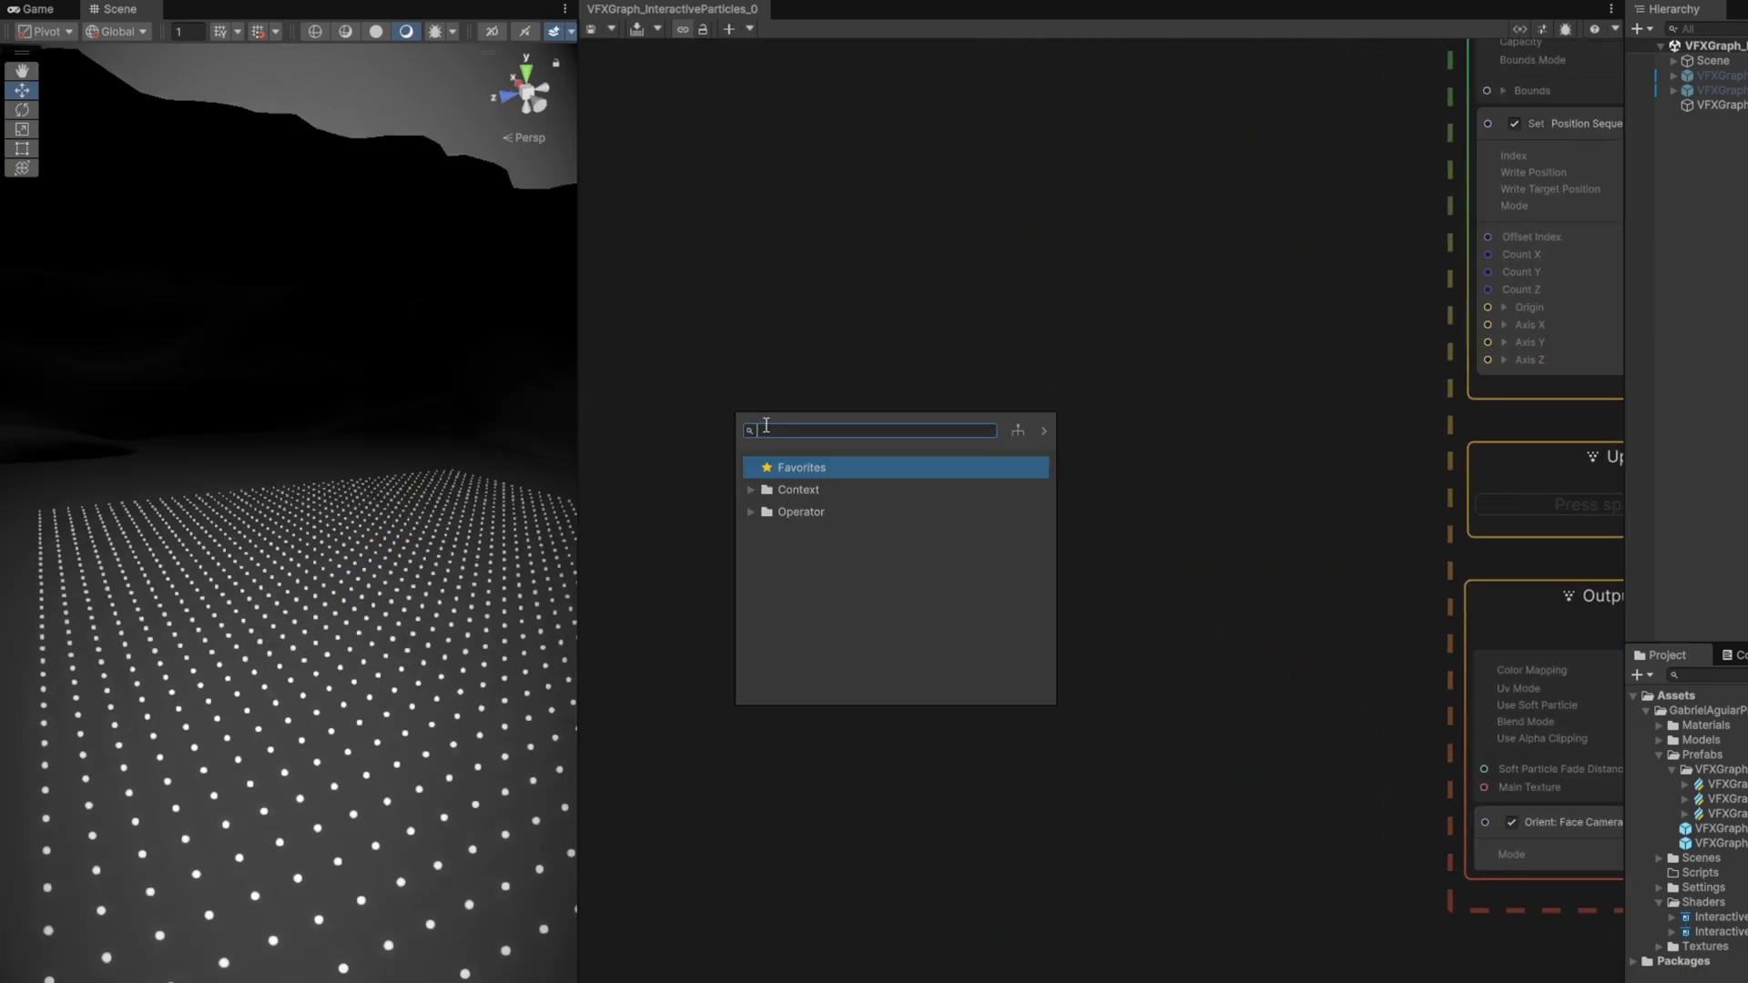
pyautogui.write('sphere')
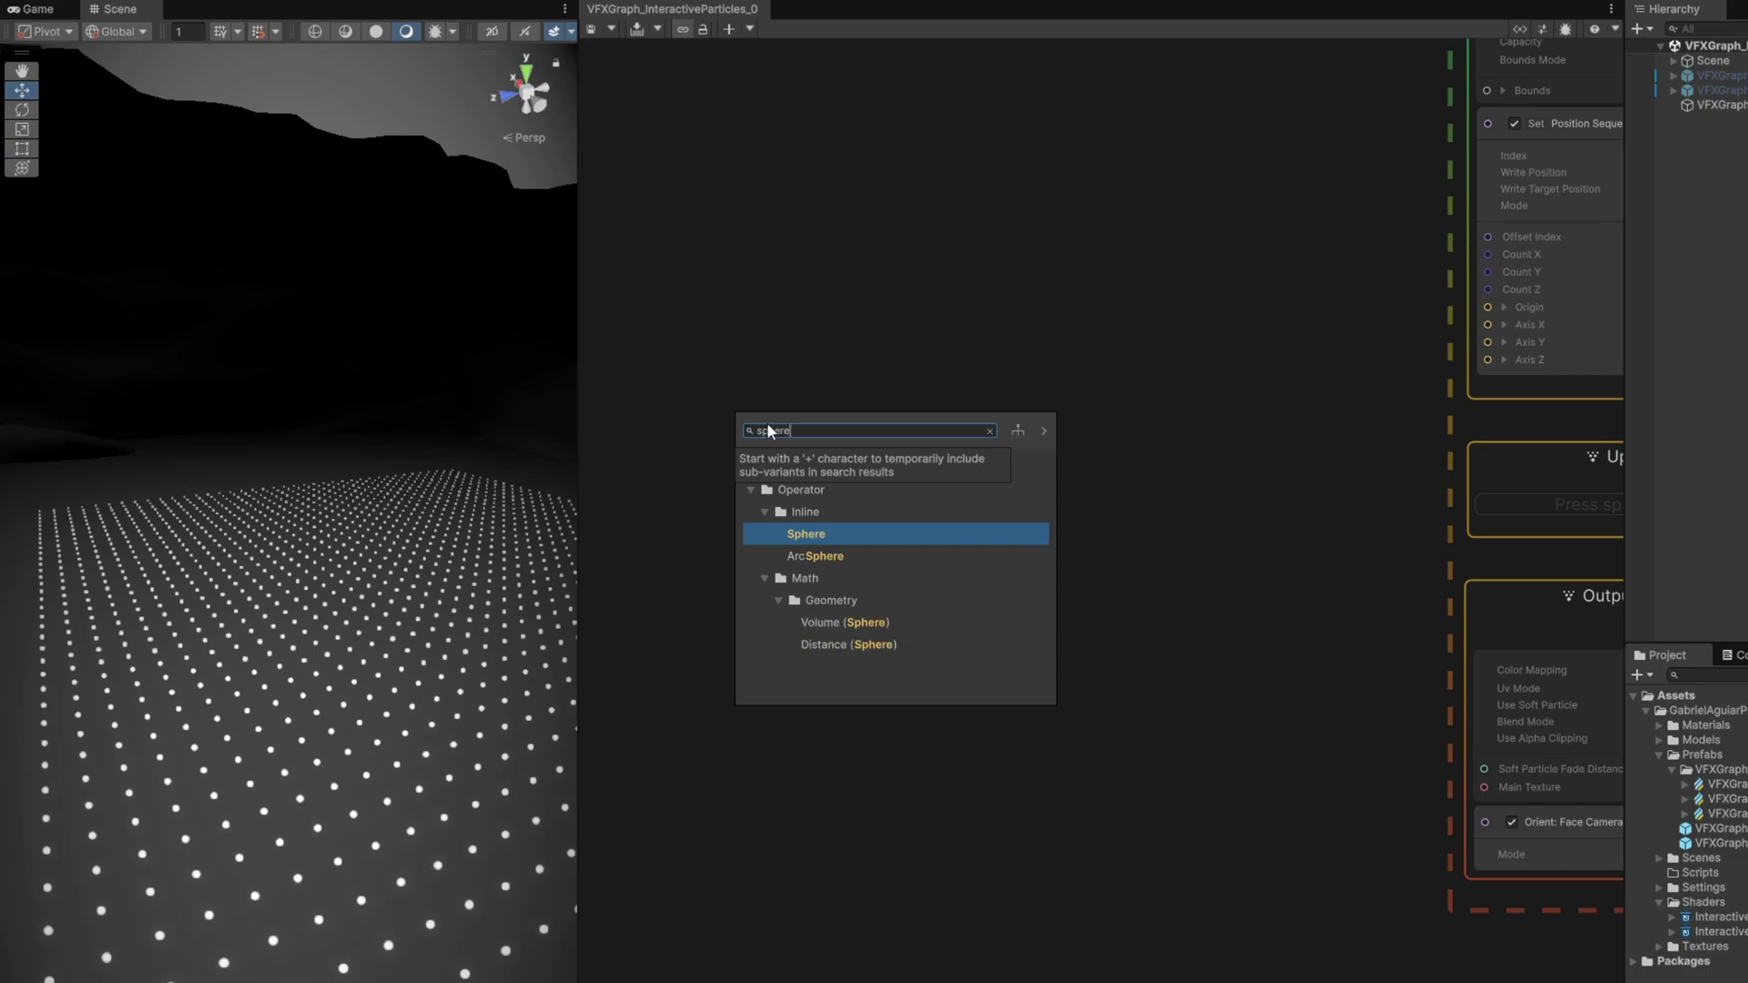
pyautogui.press('Return')
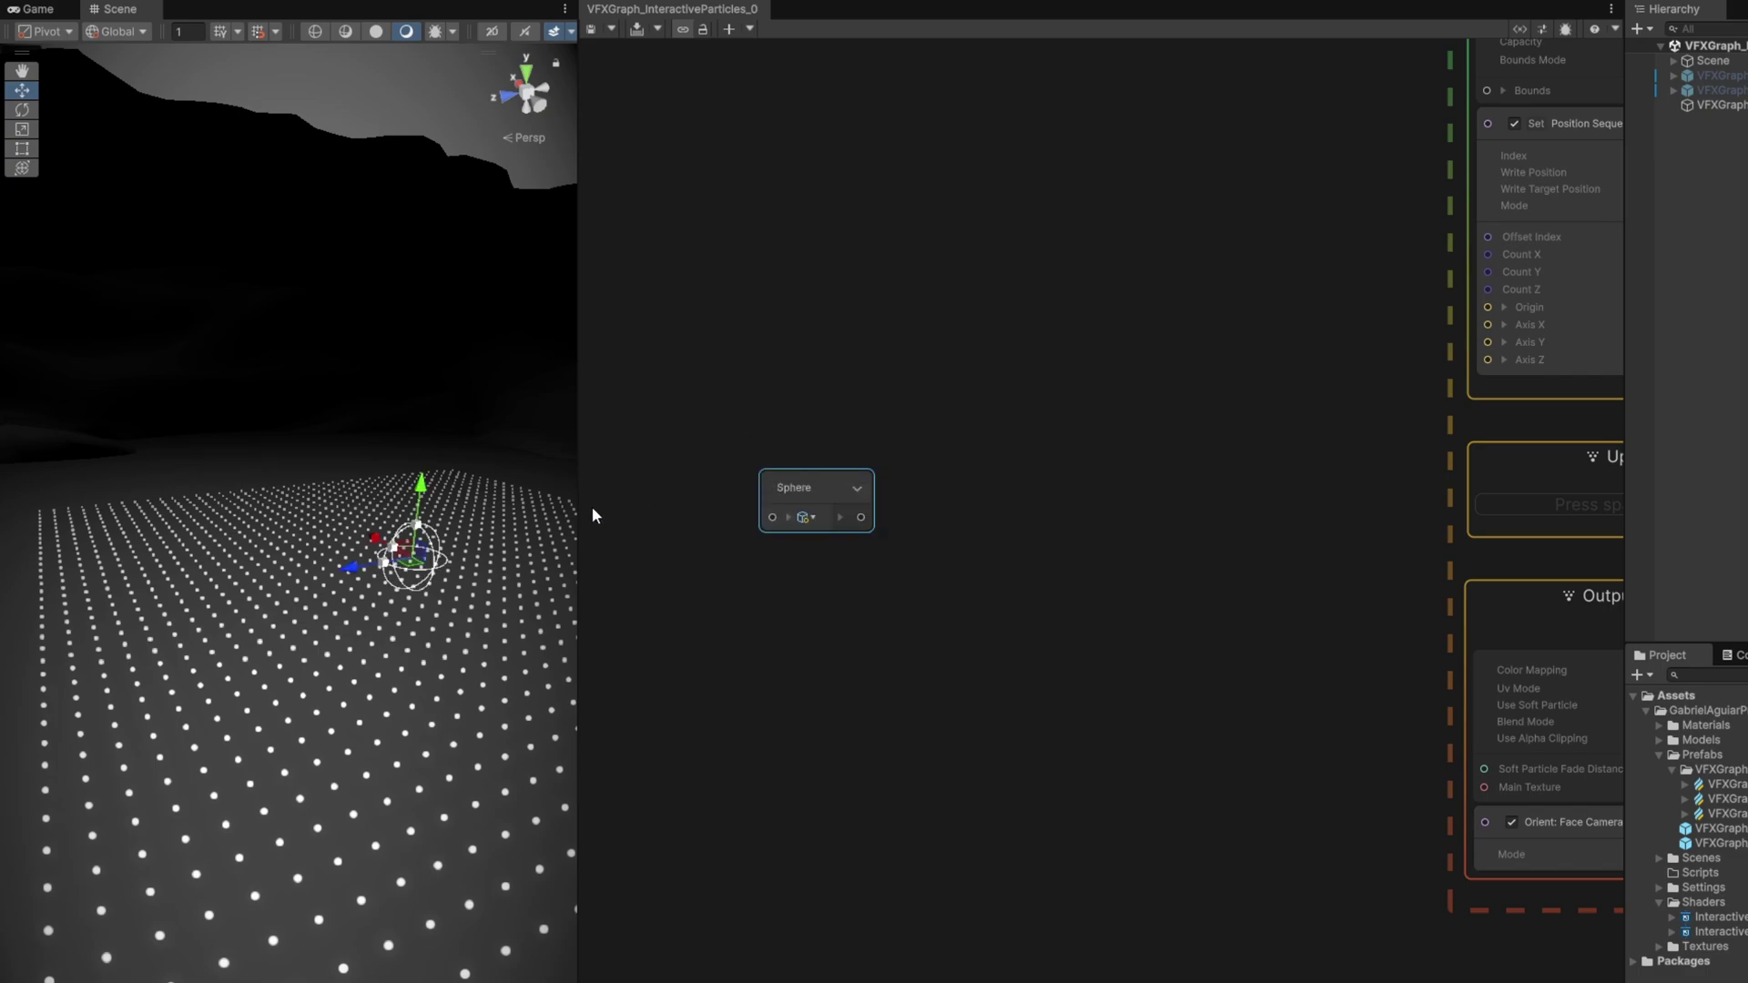
pyautogui.moveTo(472, 531); pyautogui.dragTo(515, 522, button='right')
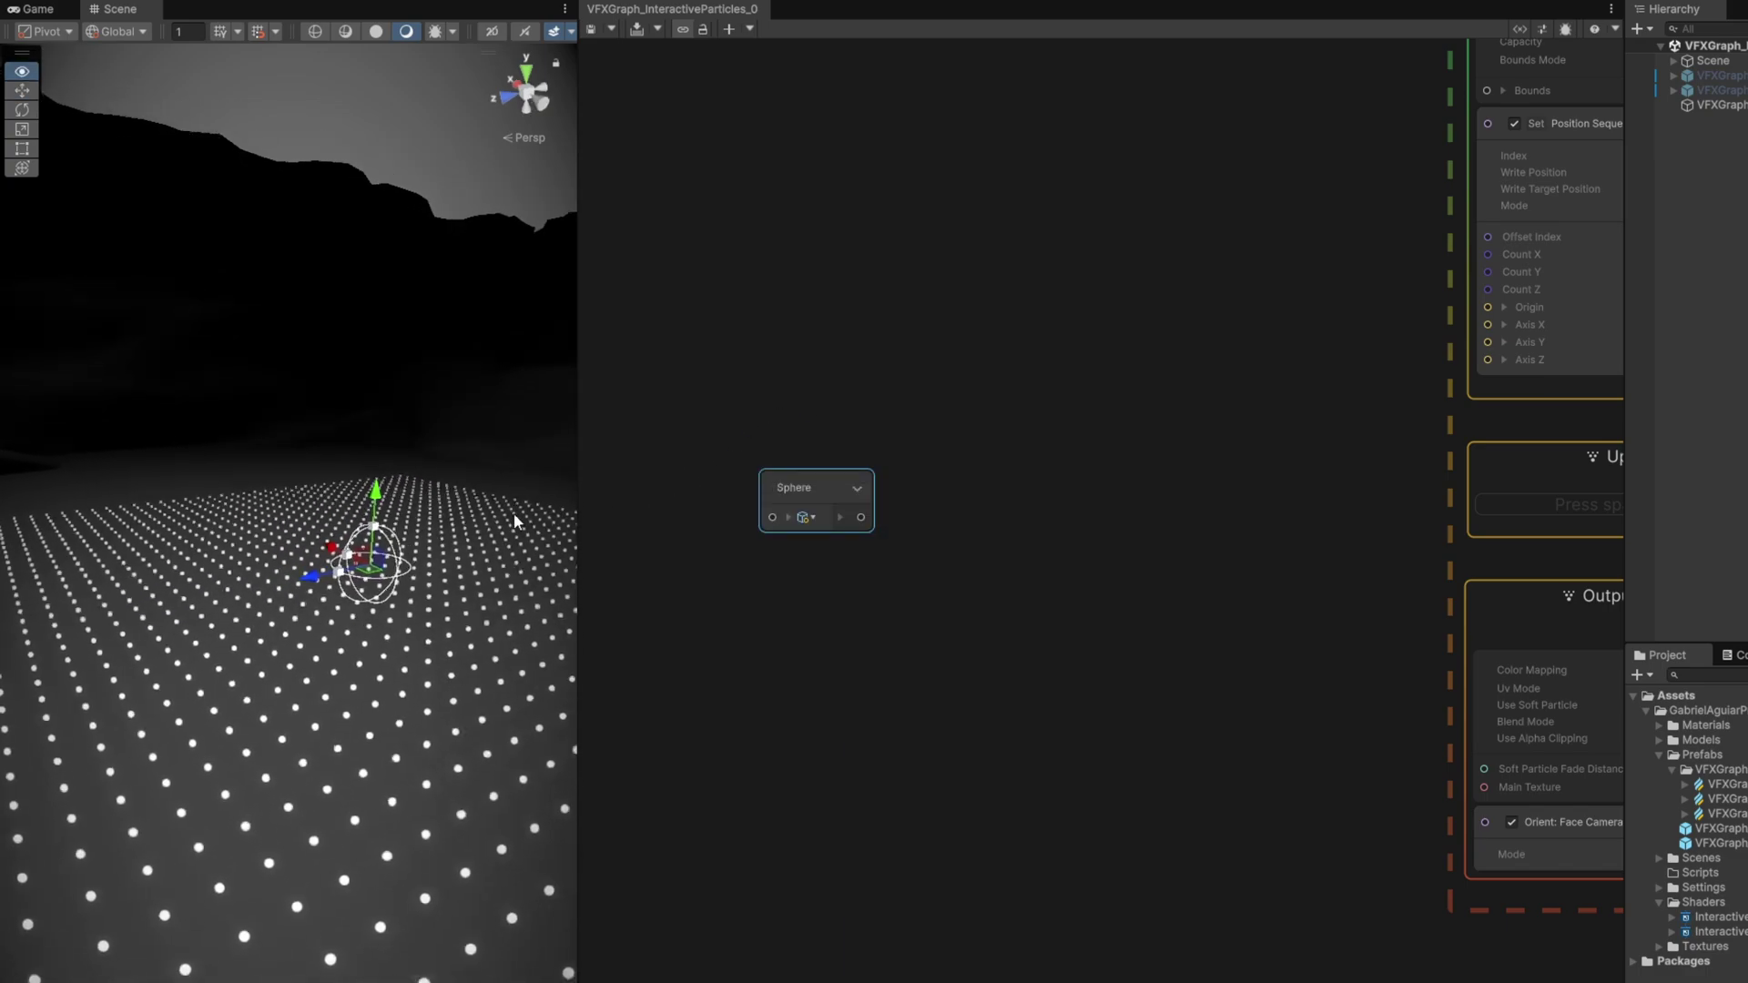
# Step: Expand the Sphere operator to expose its radius input and its output transform's position, and reposition the node
pyautogui.click(788, 518)
pyautogui.click(799, 532)
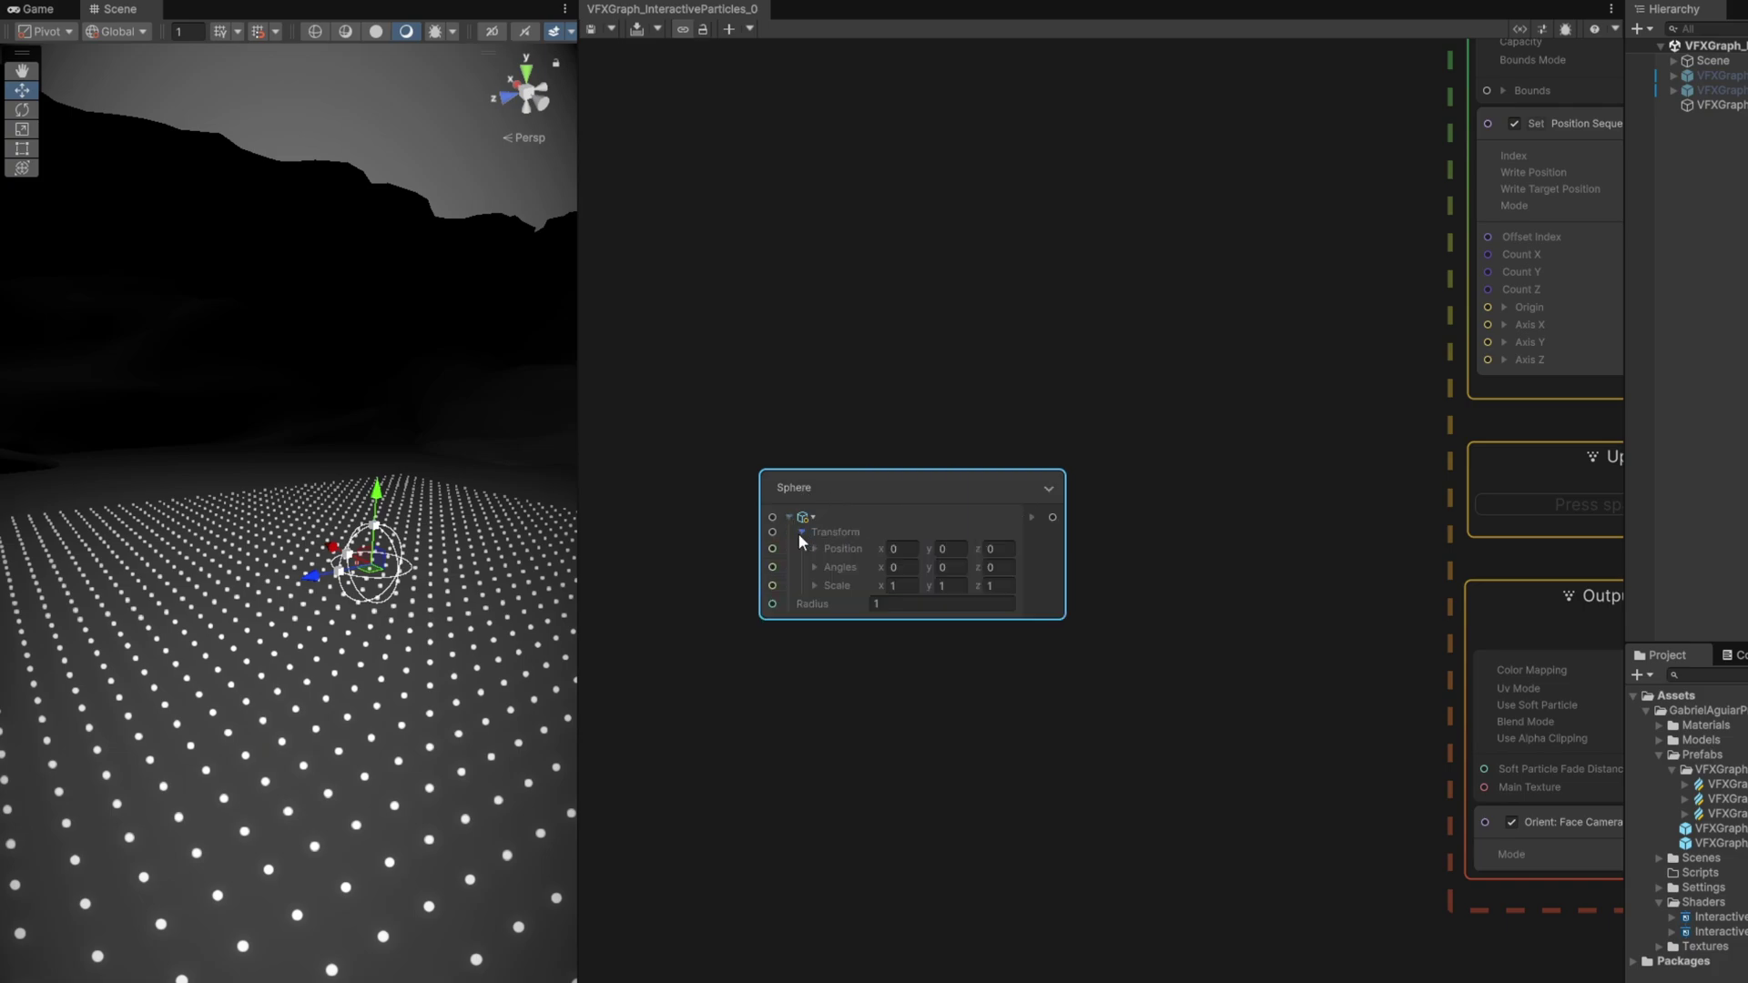
pyautogui.click(802, 532)
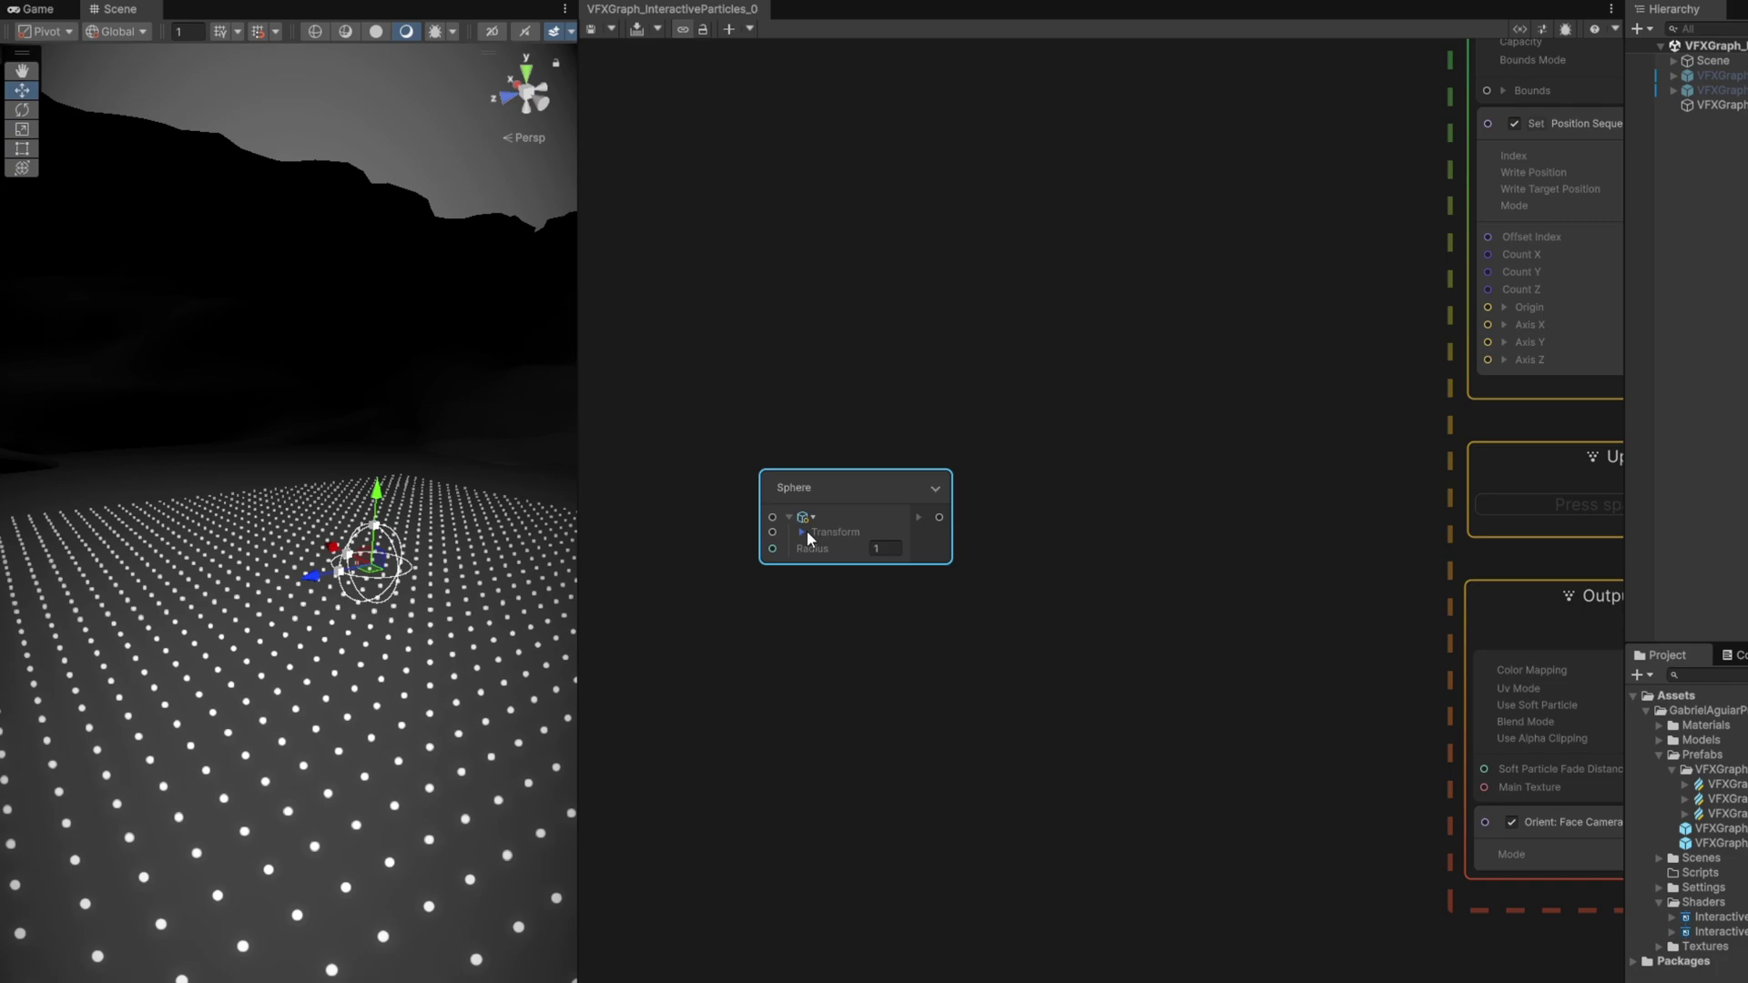
pyautogui.click(920, 517)
pyautogui.click(951, 533)
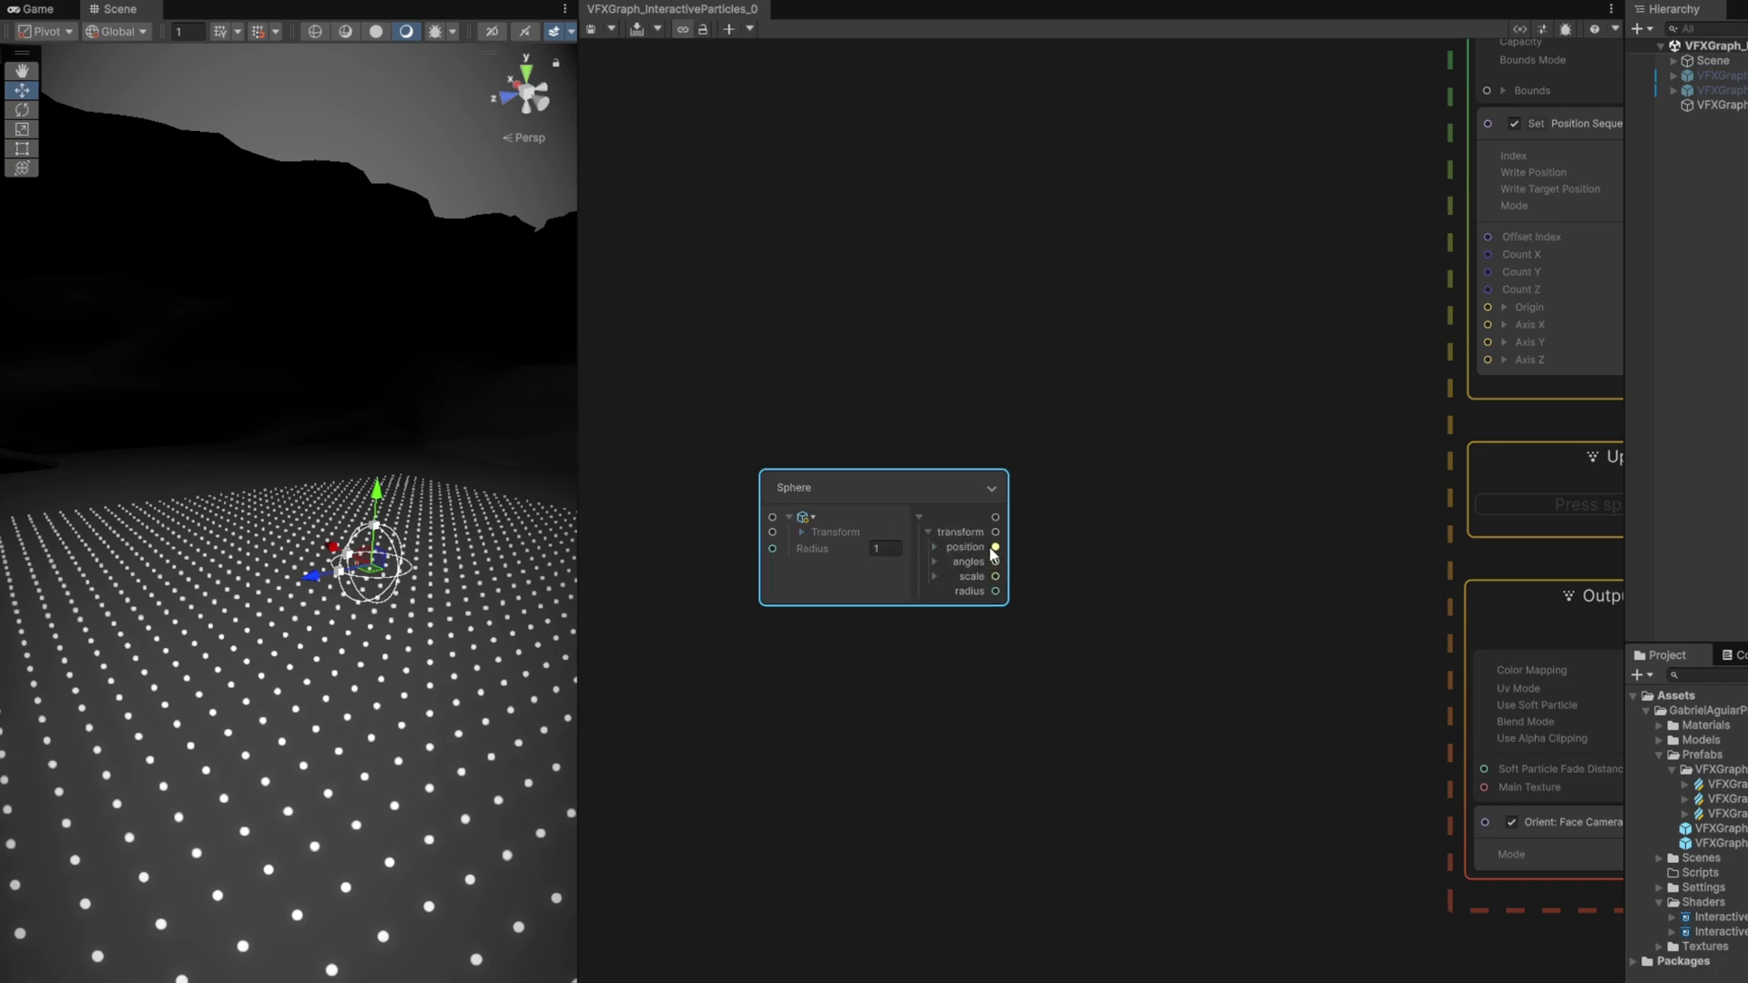
pyautogui.moveTo(922, 541); pyautogui.dragTo(854, 519)
# Step: Add a Get Position operator and place it below the Sphere operator
pyautogui.press('space')
pyautogui.write('get pos')
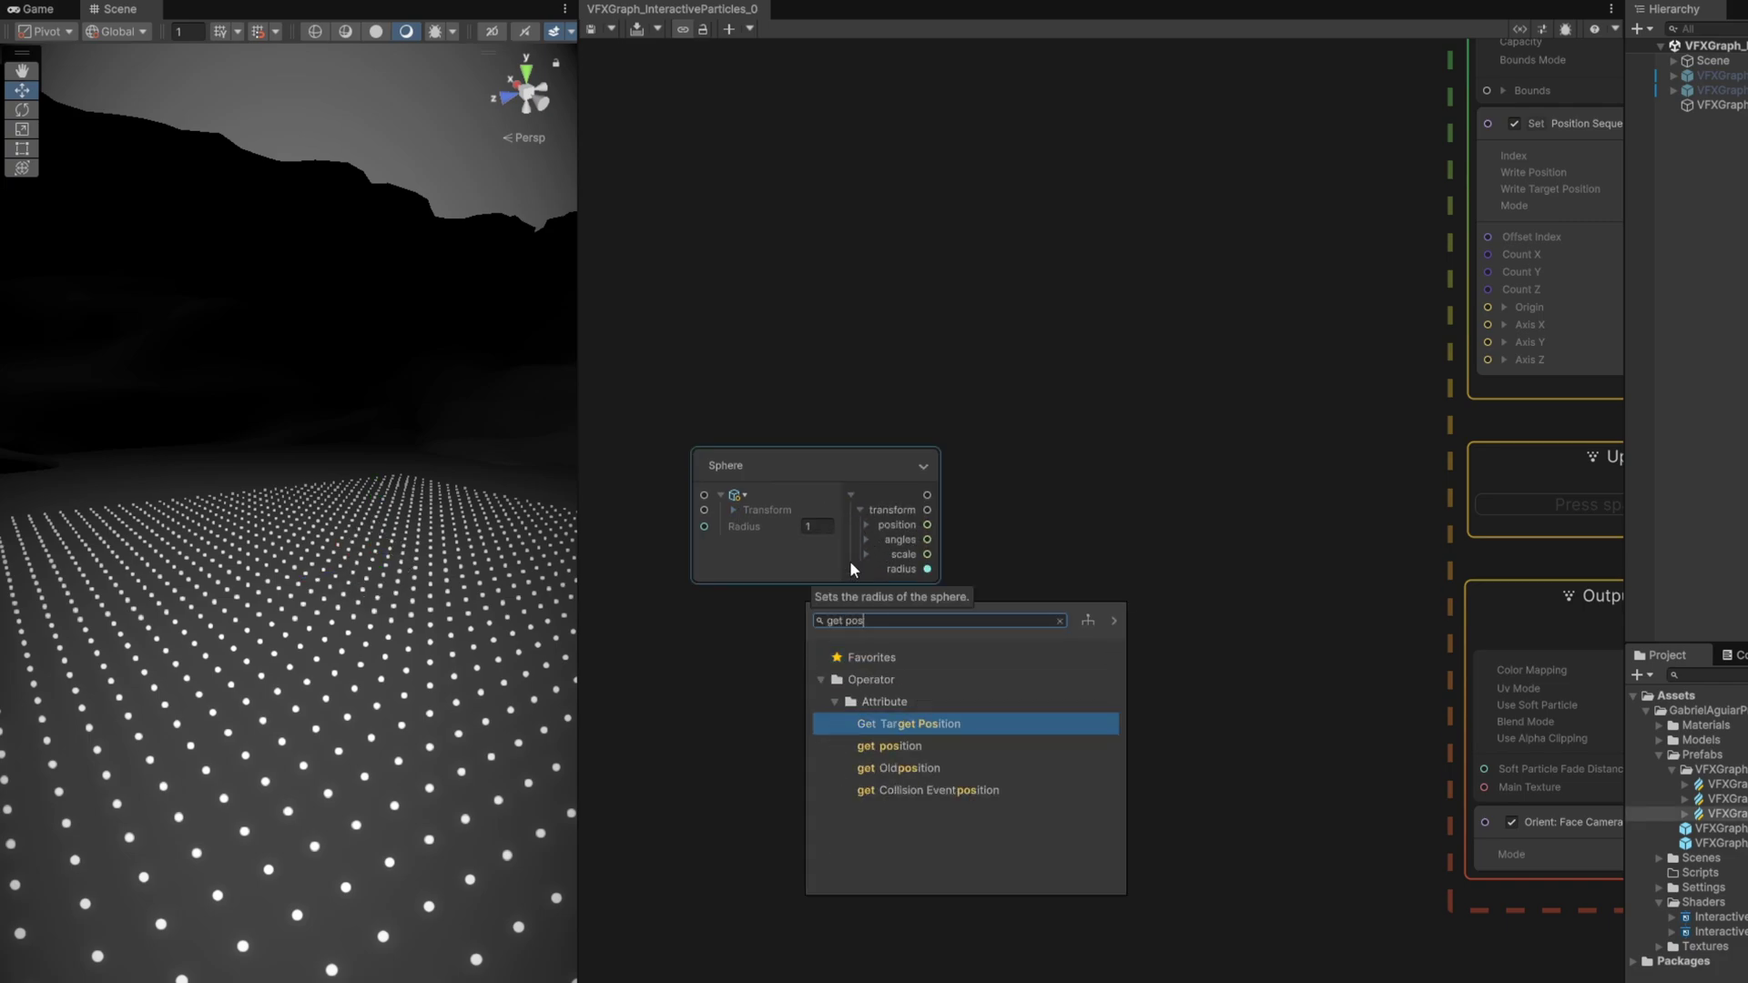
pyautogui.press('Down')
pyautogui.press('Return')
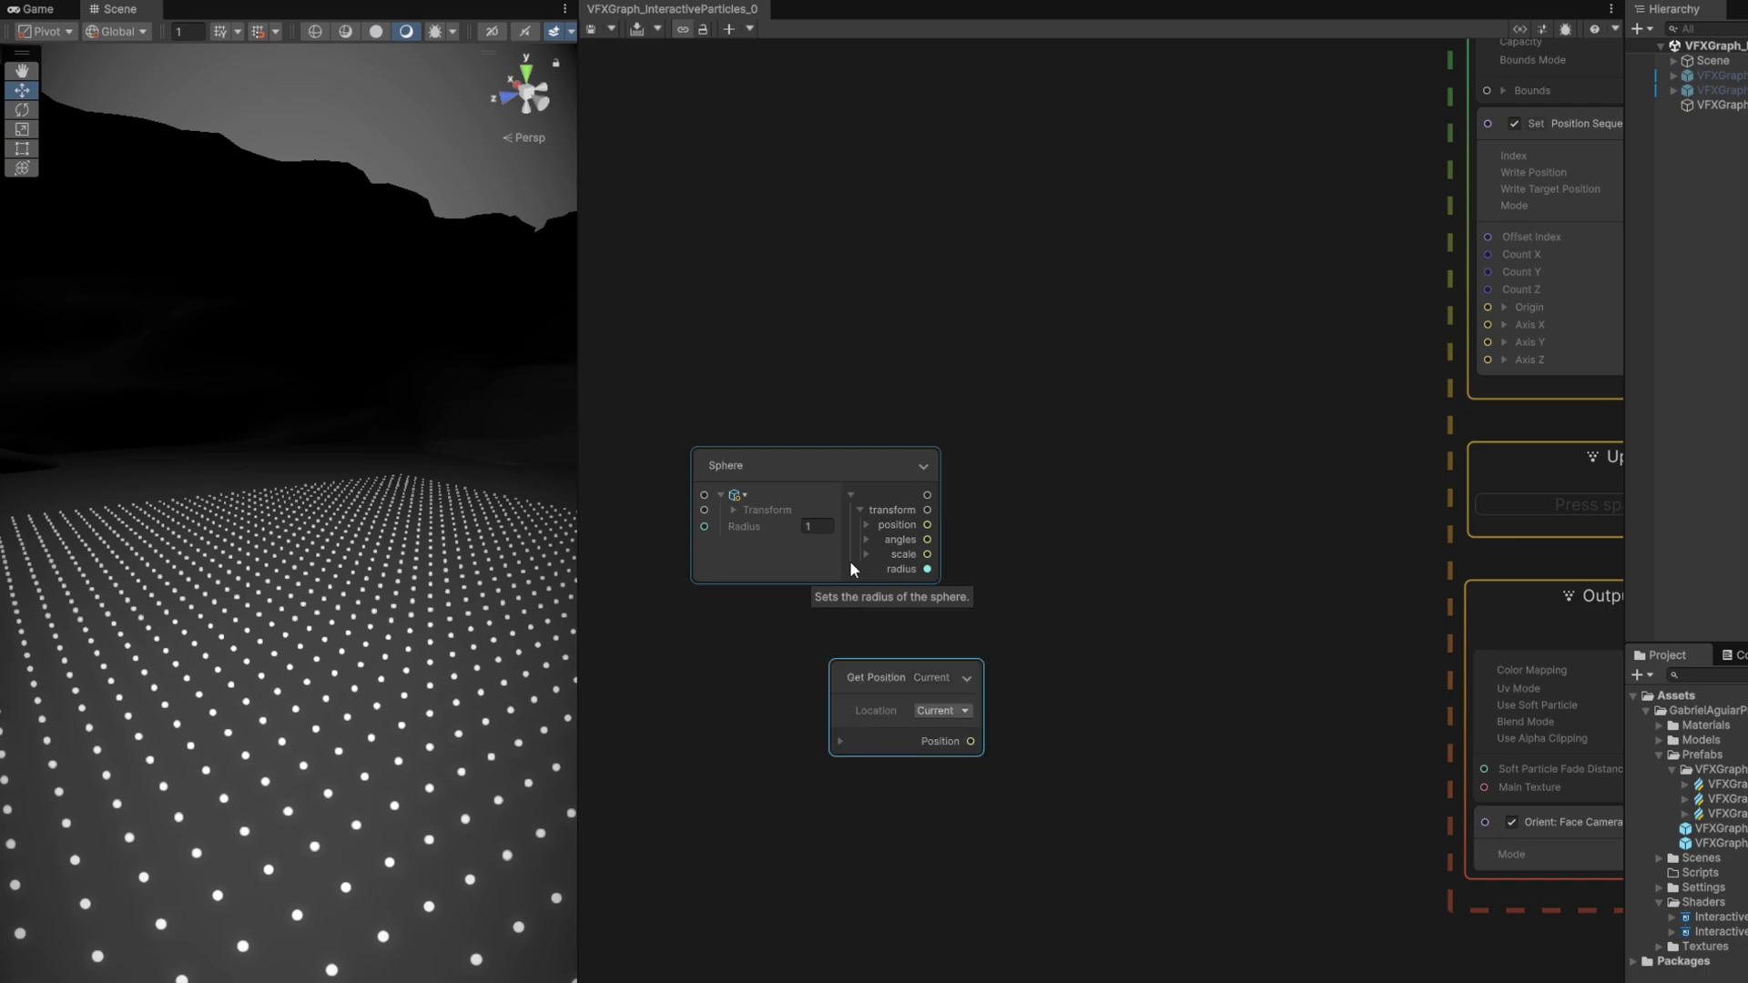
pyautogui.moveTo(880, 692); pyautogui.dragTo(809, 694)
# Step: Create a vector Distance operator fed by the Sphere's position output
pyautogui.moveTo(928, 525); pyautogui.dragTo(1004, 510)
pyautogui.write('dista')
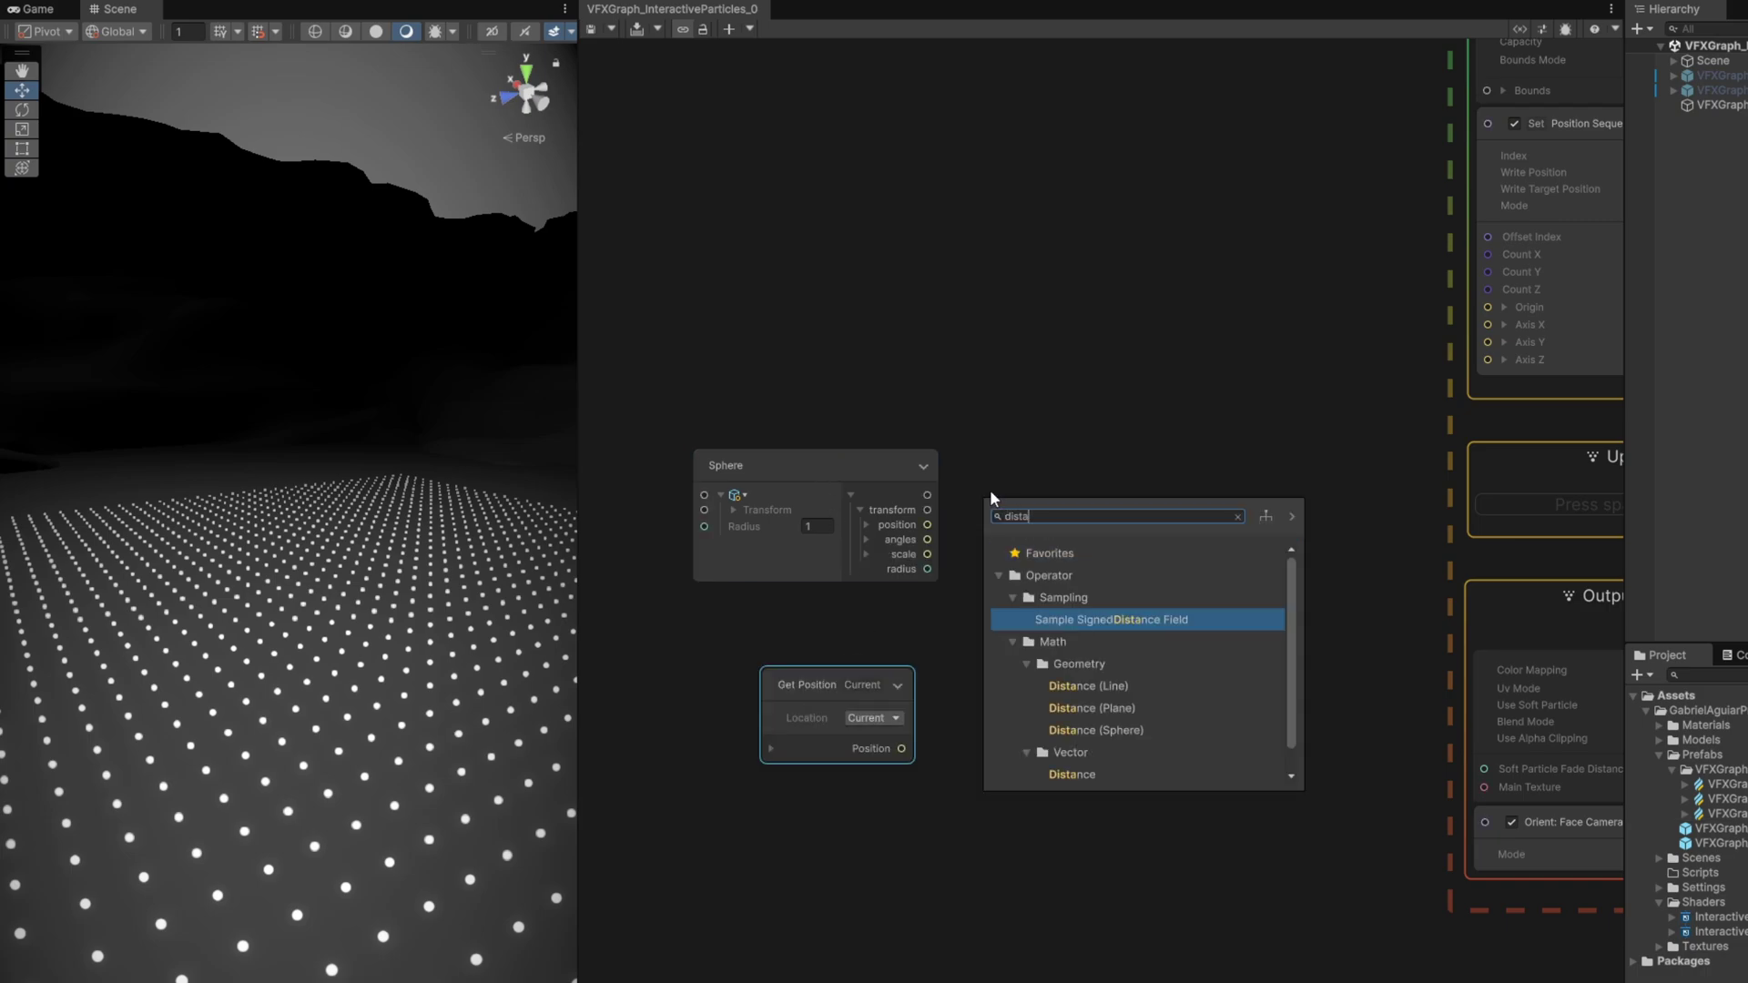
pyautogui.scroll(-1, 1090, 608)
pyautogui.click(1095, 750)
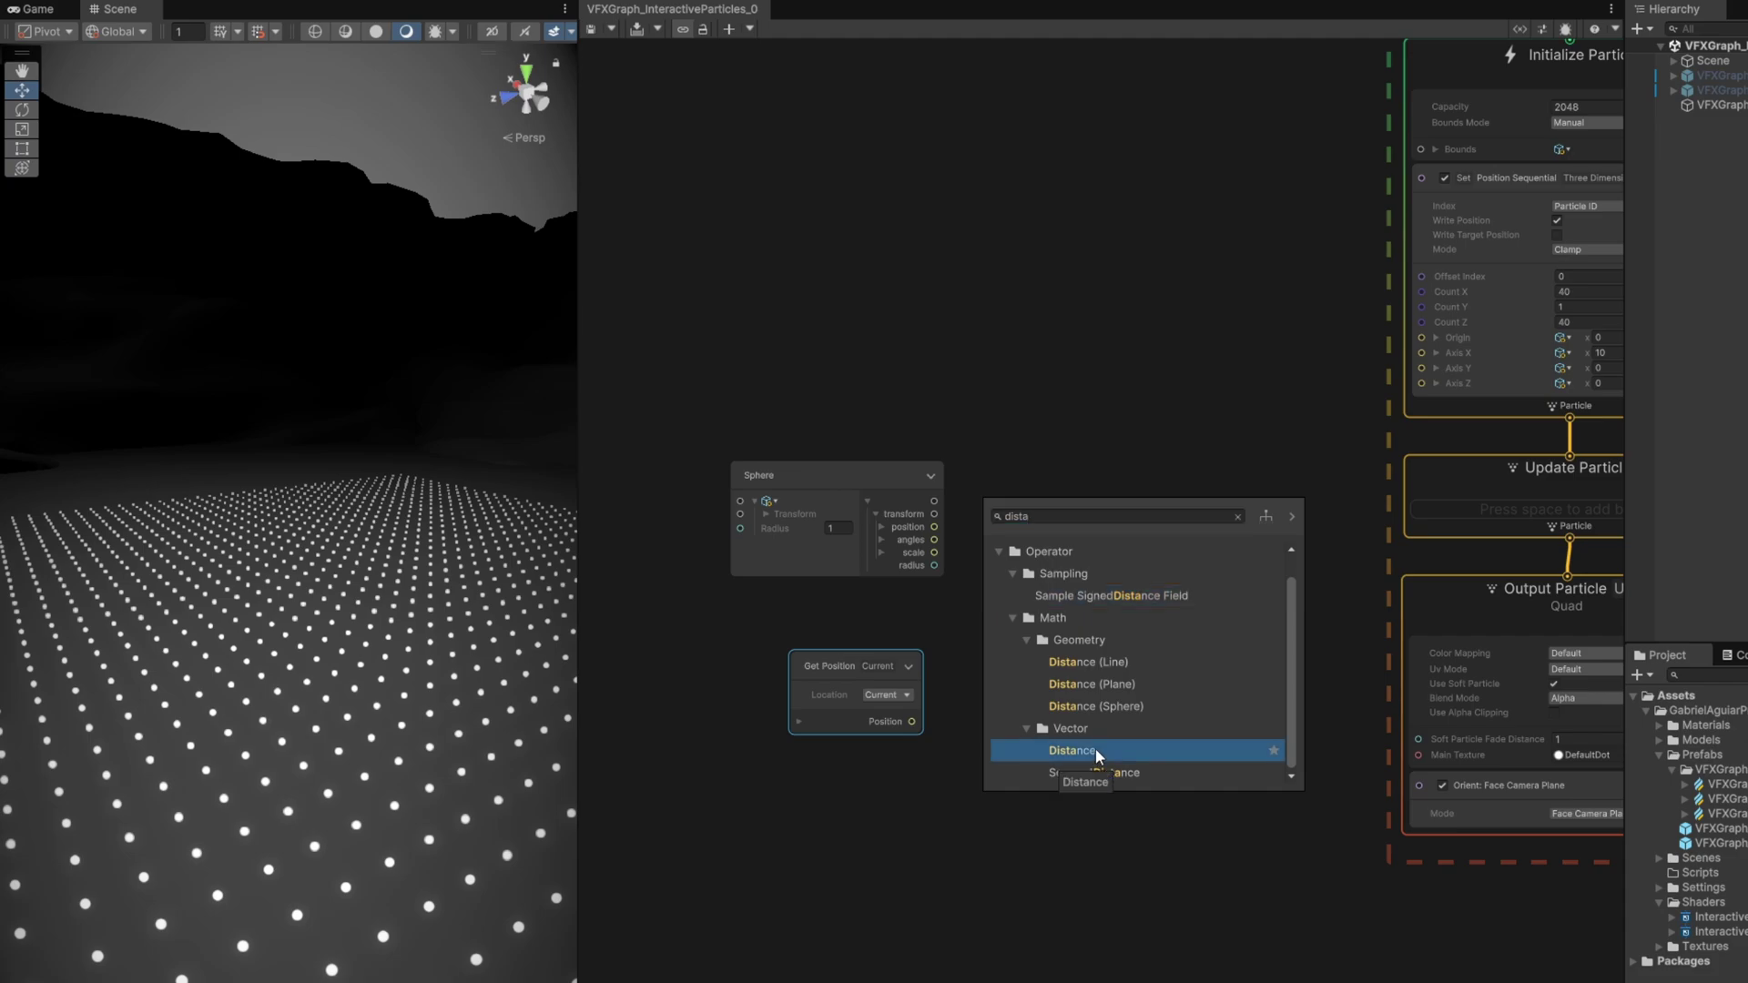
pyautogui.click(1095, 750)
pyautogui.scroll(1, 990, 602)
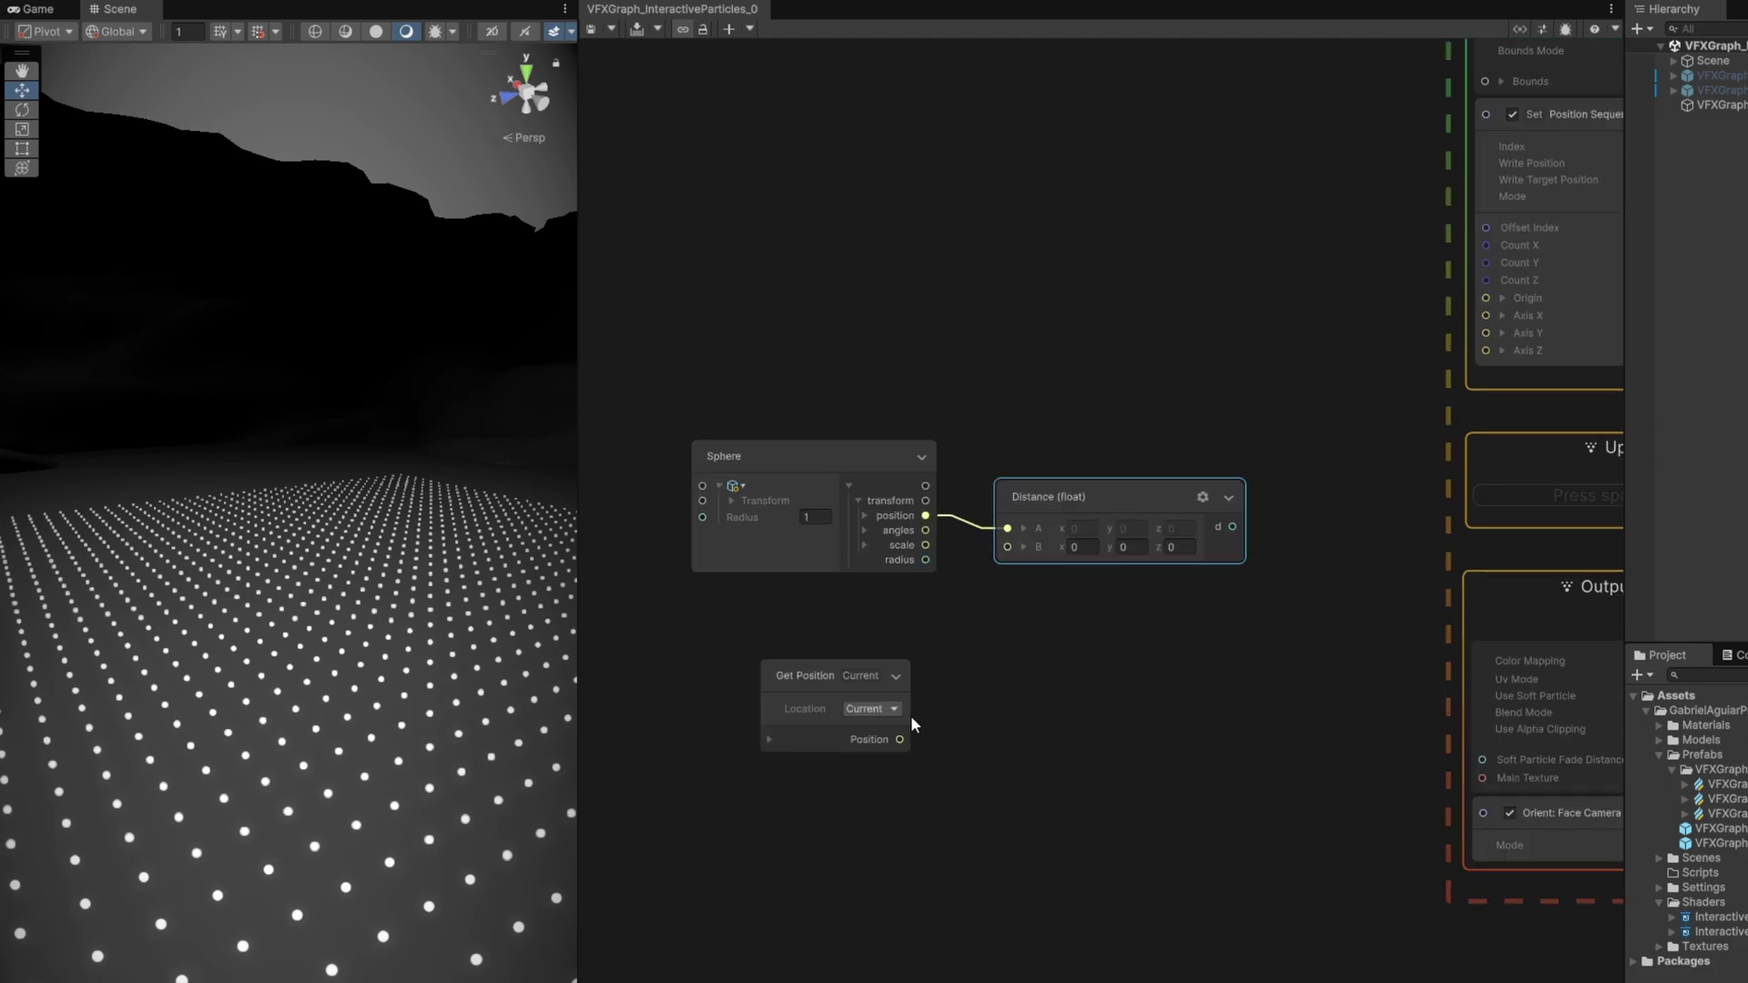
# Step: Connect the Get Position output to input B of the Distance operator and tidy the node layout
pyautogui.moveTo(911, 714); pyautogui.dragTo(1038, 481)
pyautogui.moveTo(849, 672); pyautogui.dragTo(871, 626)
pyautogui.moveTo(1025, 437); pyautogui.dragTo(910, 638)
pyautogui.moveTo(1062, 466); pyautogui.dragTo(853, 458)
pyautogui.click(1045, 496)
# Step: Add a Compare operator with the Distance result connected to its Left input
pyautogui.moveTo(1042, 491); pyautogui.dragTo(1166, 489, button='middle')
pyautogui.write('comp')
pyautogui.moveTo(1152, 499); pyautogui.dragTo(1270, 431)
pyautogui.press('Down')
pyautogui.press('Return')
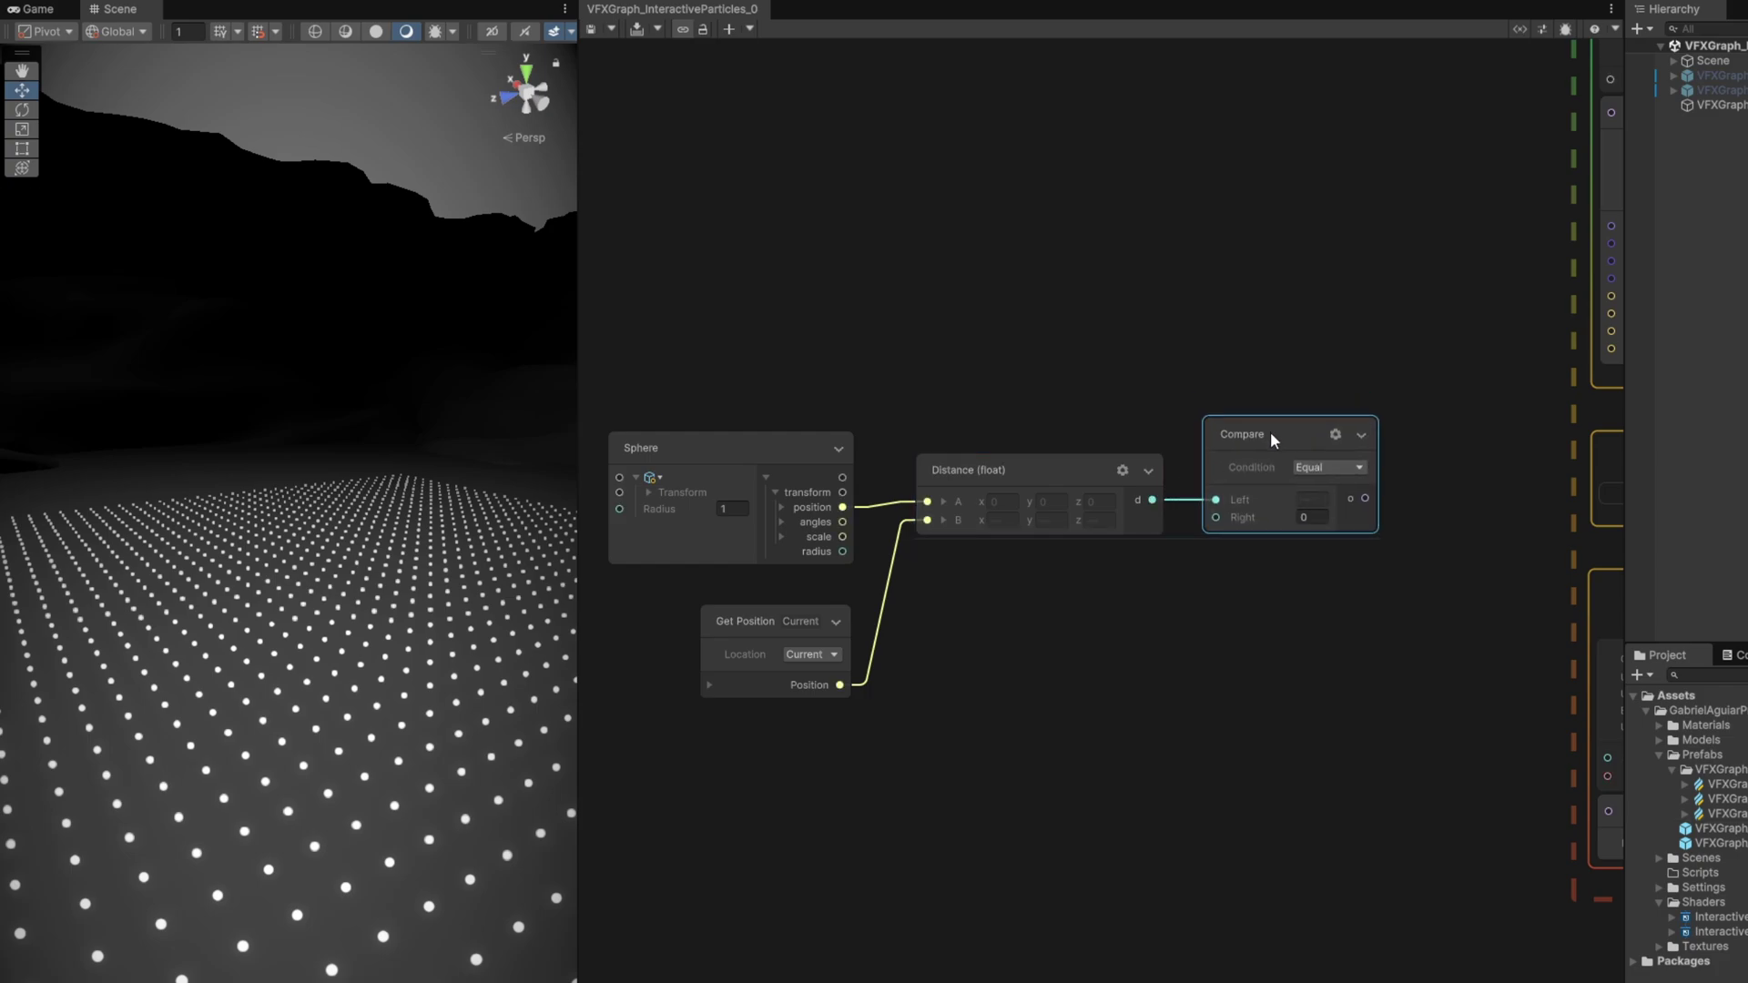
# Step: Set the Compare condition to Greater, connect the Sphere's radius to its Right input, and shift the operator chain away from the system
pyautogui.click(1330, 467)
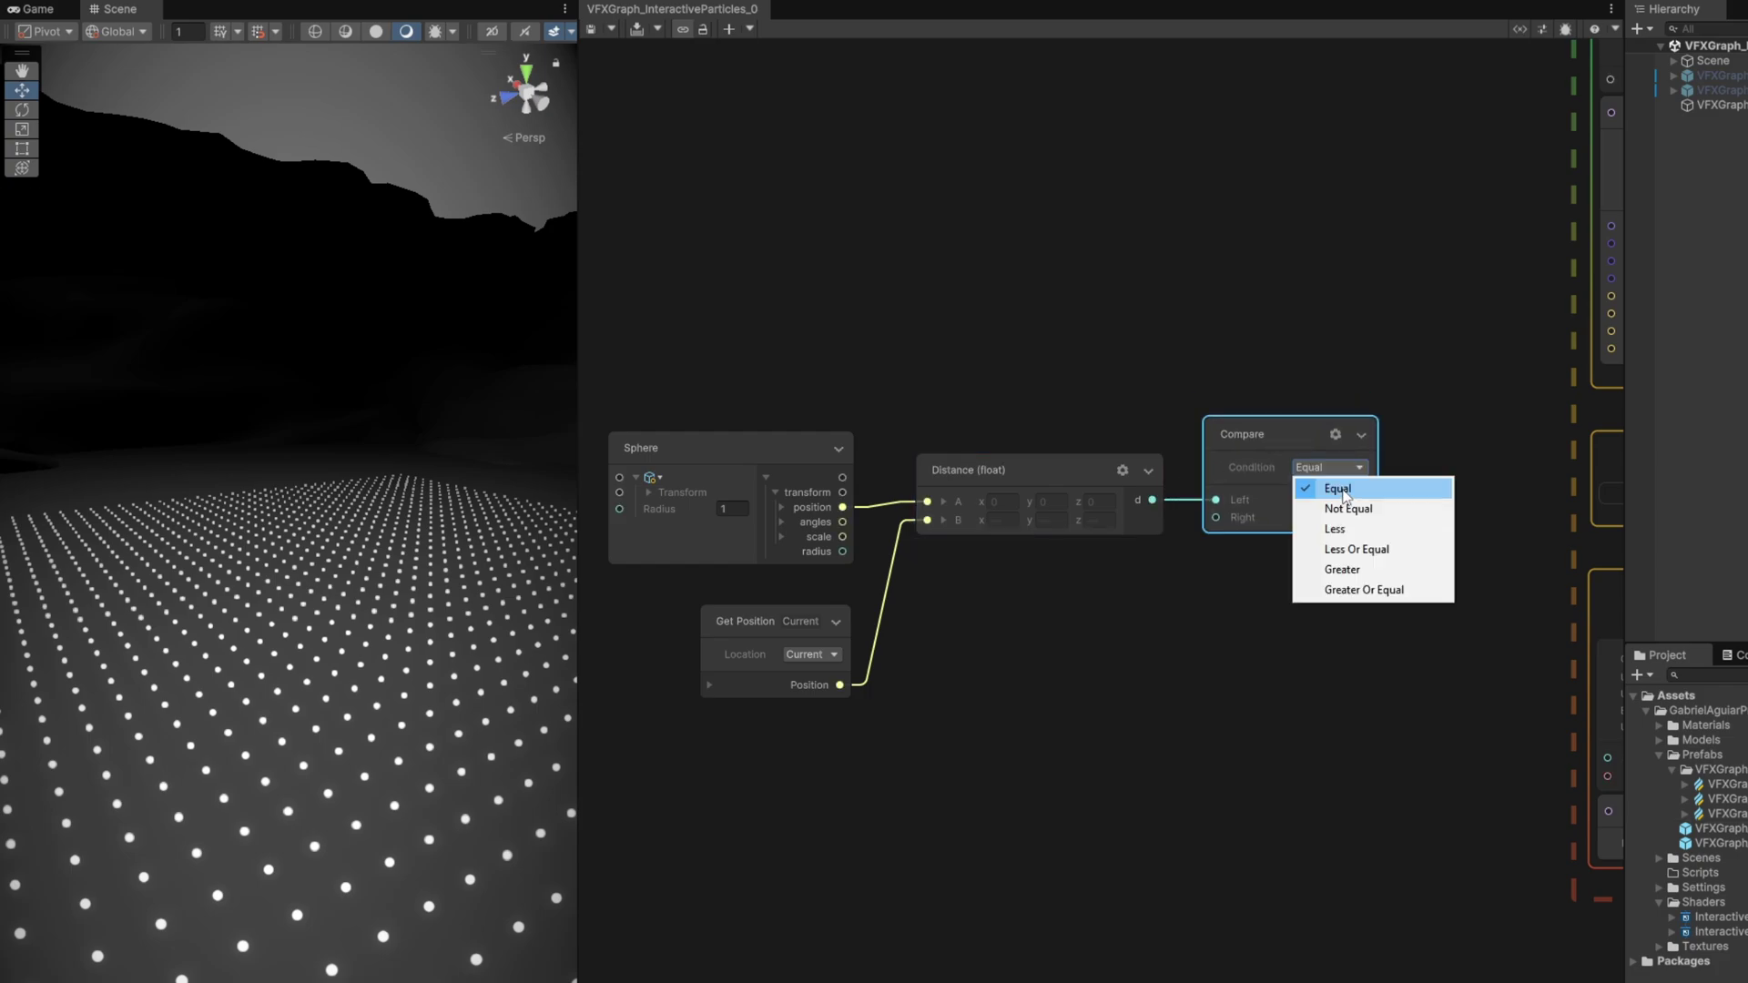
pyautogui.click(1355, 570)
pyautogui.moveTo(843, 552); pyautogui.dragTo(1216, 517)
pyautogui.moveTo(1274, 683); pyautogui.dragTo(824, 416)
pyautogui.moveTo(1241, 437); pyautogui.dragTo(1009, 438)
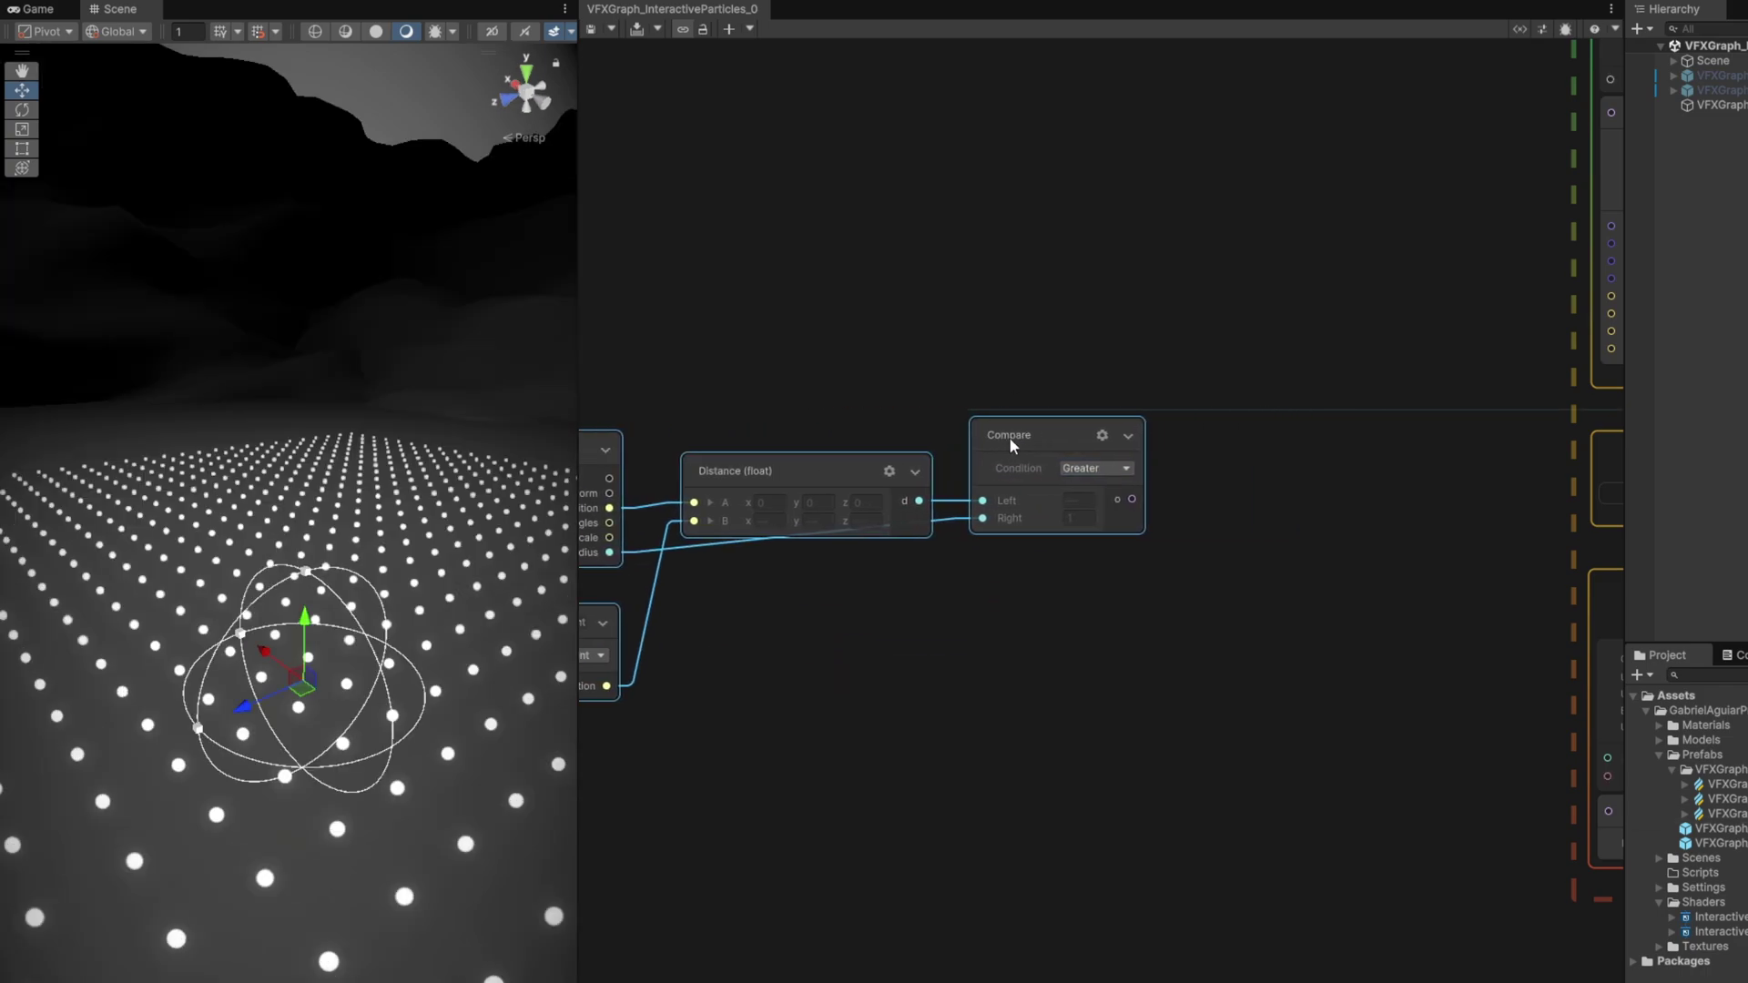
pyautogui.click(1061, 391)
# Step: Add a Branch operator driven by the Compare result, with True set to -1 and False set to 1
pyautogui.moveTo(1132, 499); pyautogui.dragTo(1243, 468)
pyautogui.write('branch')
pyautogui.press('Return')
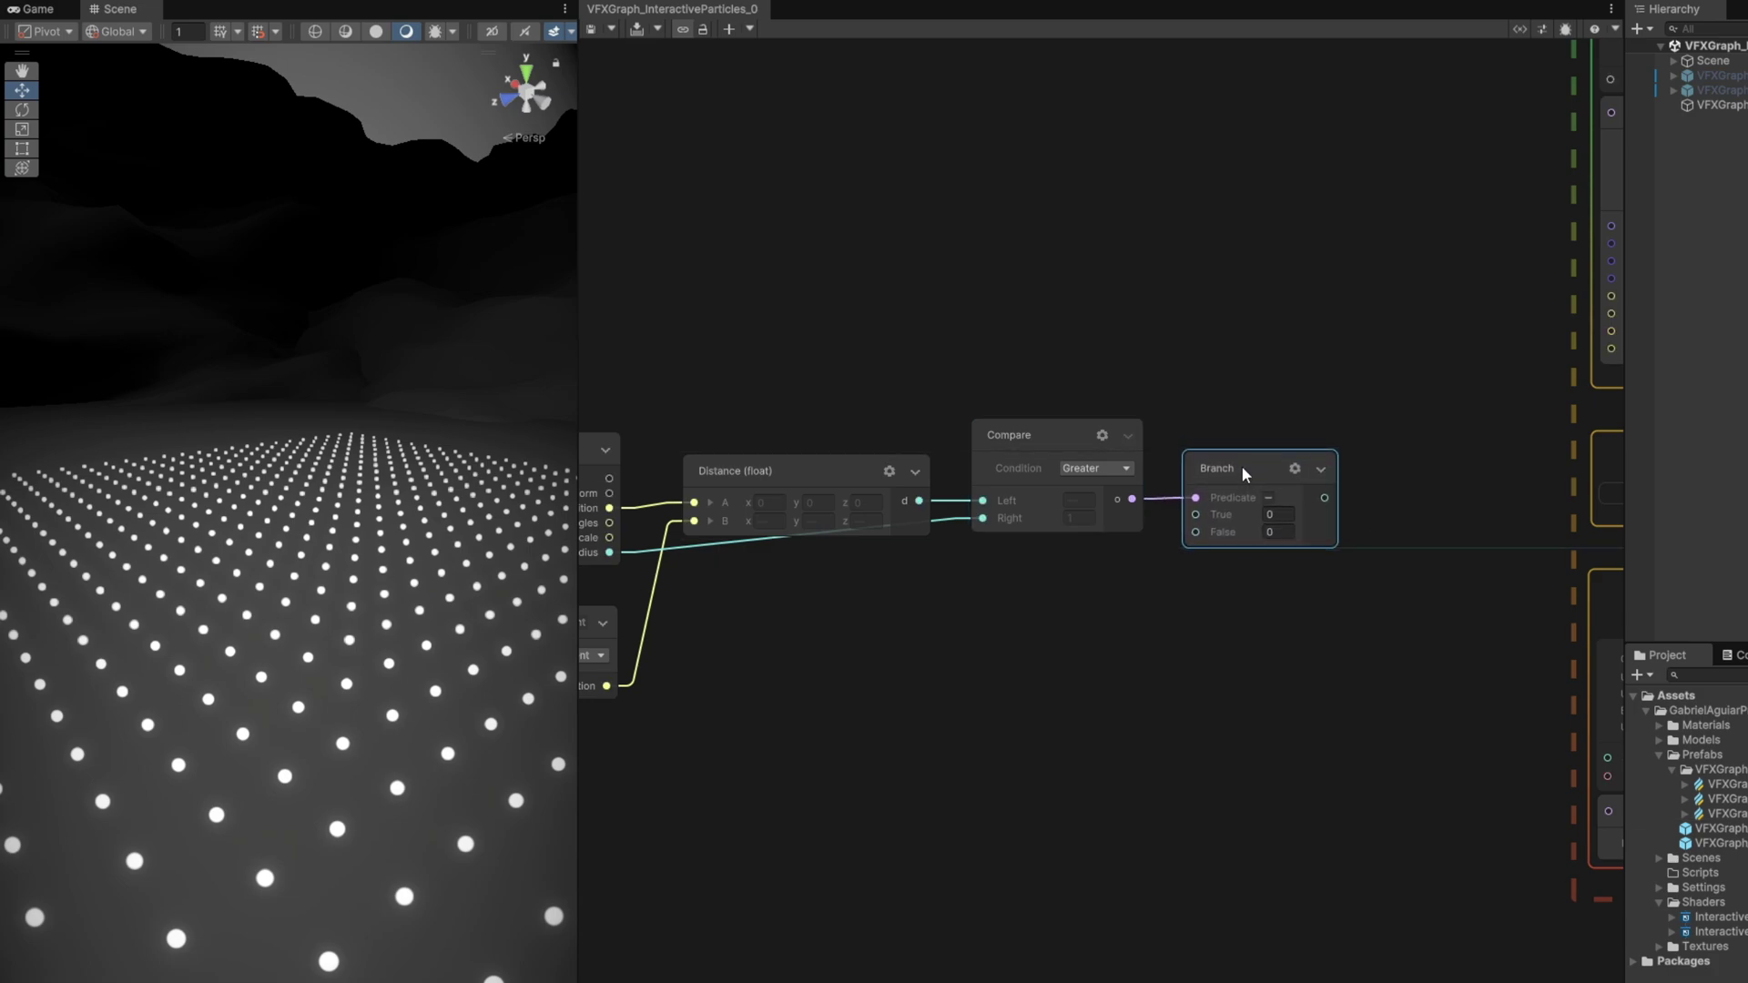
pyautogui.click(1278, 514)
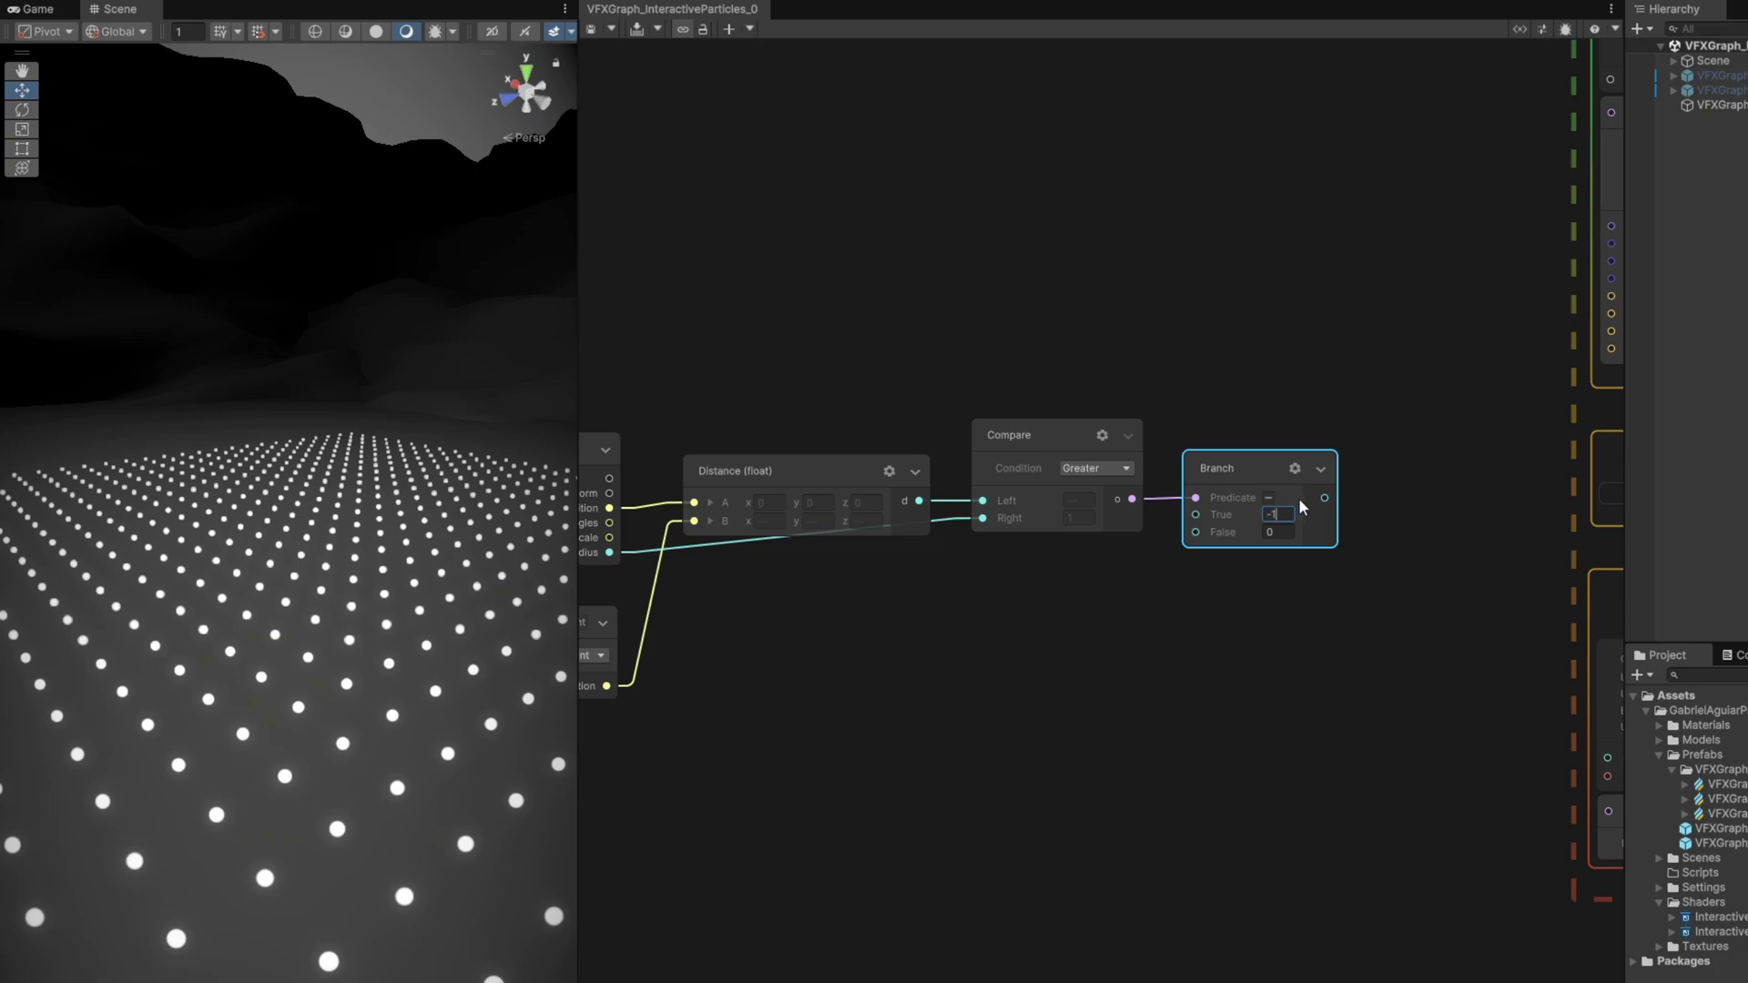
pyautogui.click(1279, 532)
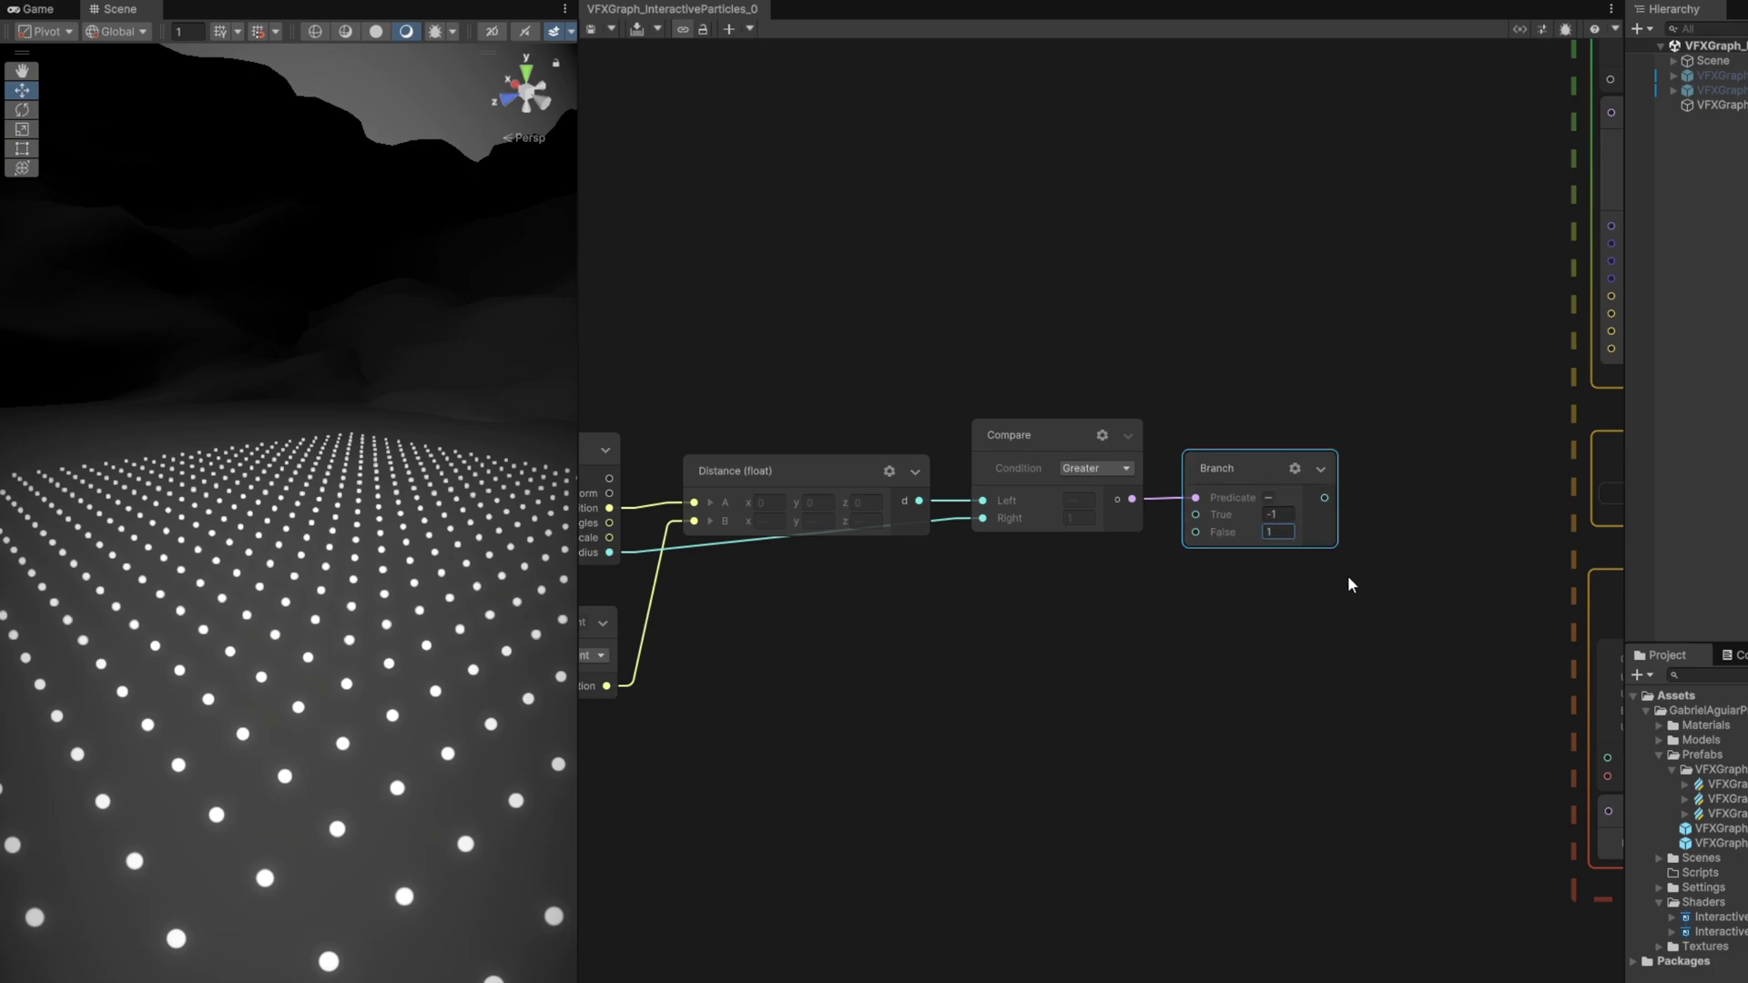
# Step: Select the whole operator chain from Sphere to Branch and move it farther from the particle system
pyautogui.scroll(-3, 1347, 585)
pyautogui.moveTo(1300, 657); pyautogui.dragTo(682, 454)
pyautogui.moveTo(1268, 496); pyautogui.dragTo(1169, 478)
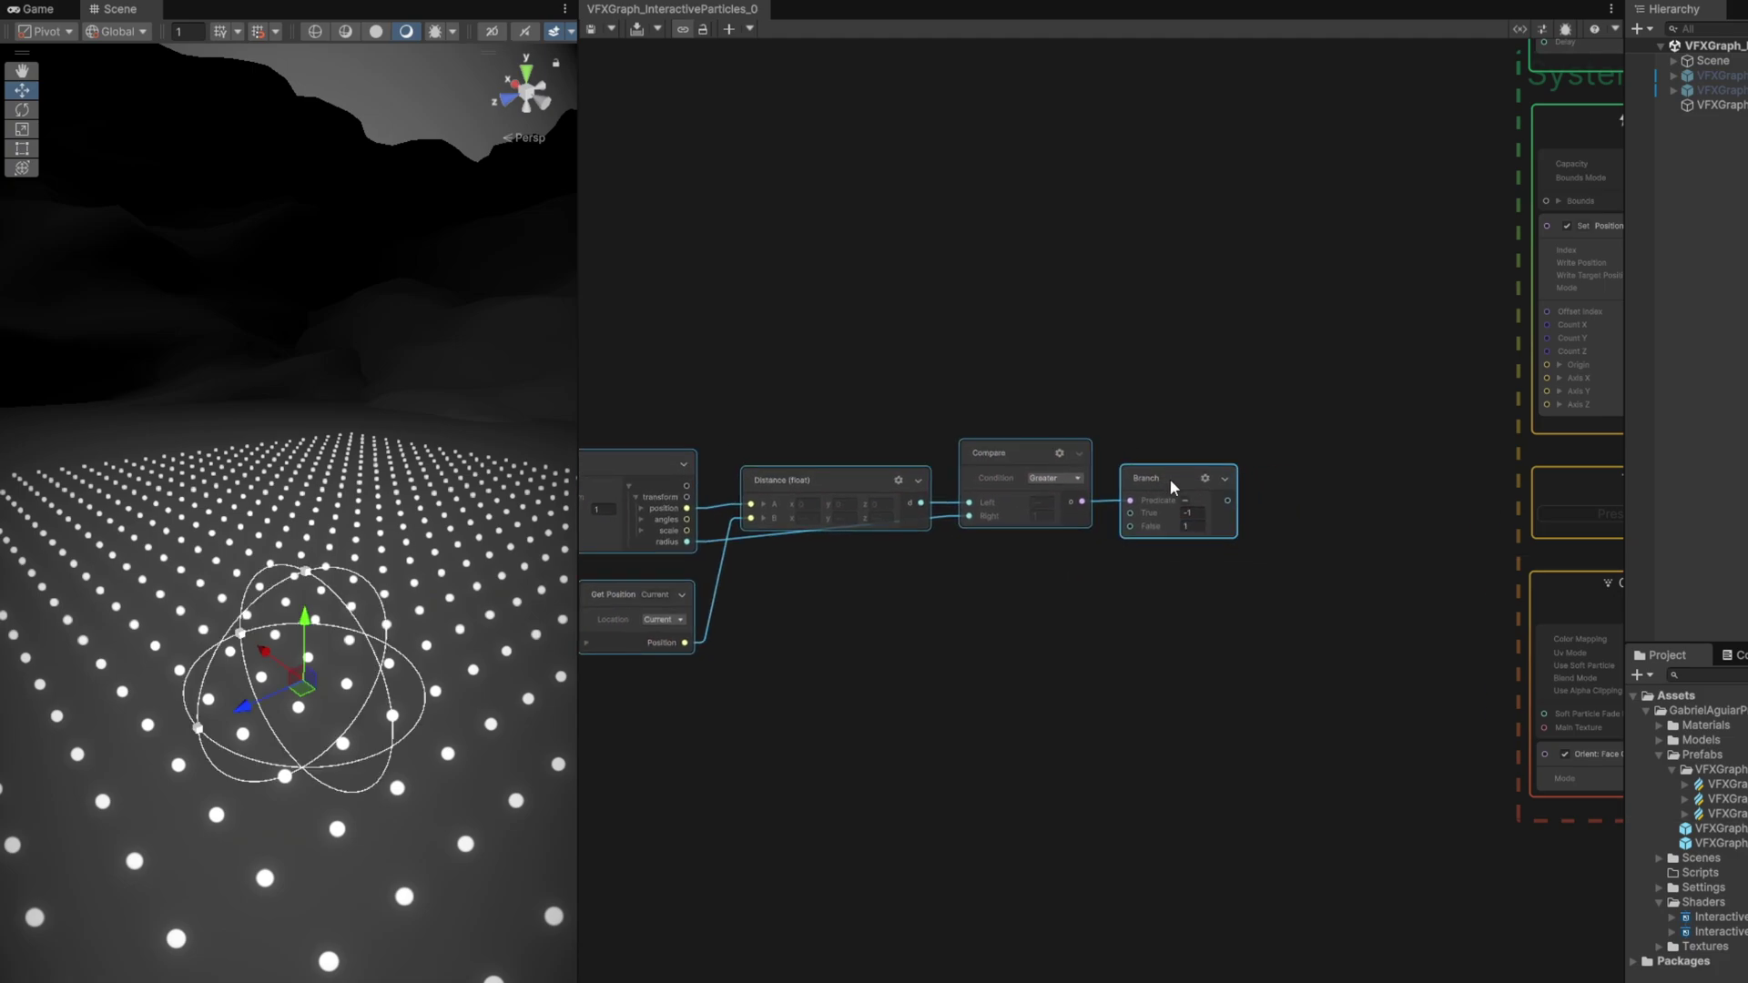
pyautogui.click(1266, 445)
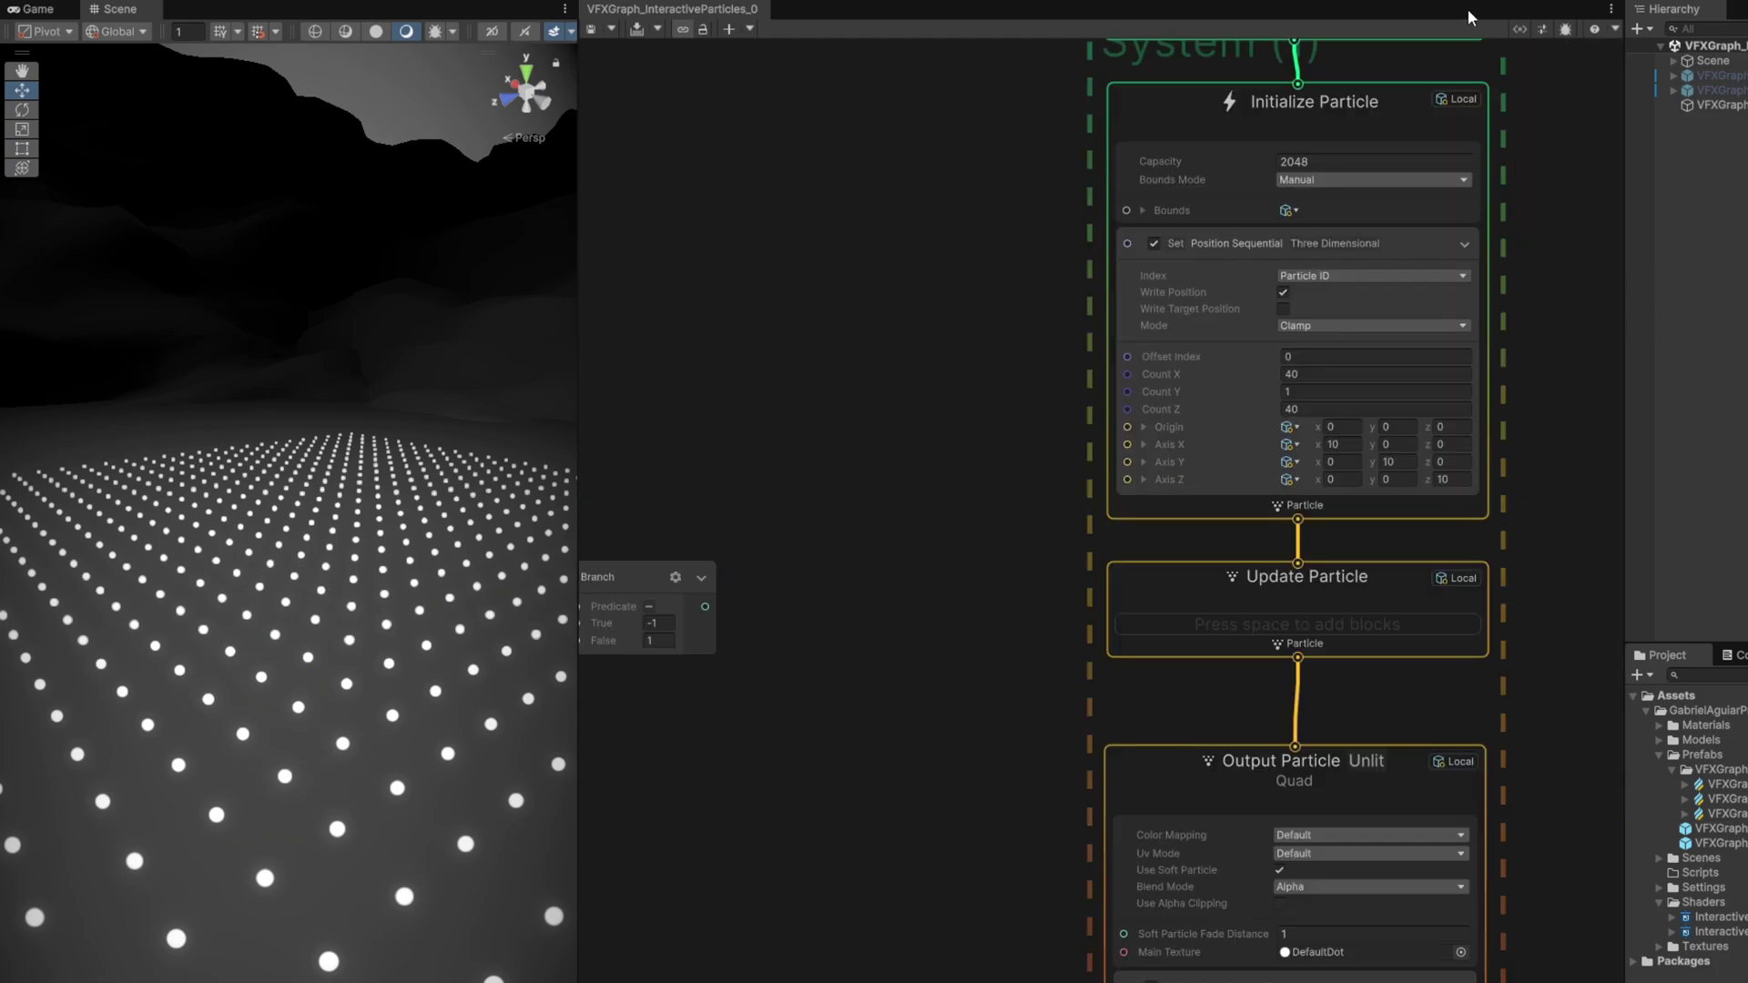
# Step: Create a custom float attribute named DeformPosition in the graph's blackboard
pyautogui.click(1518, 29)
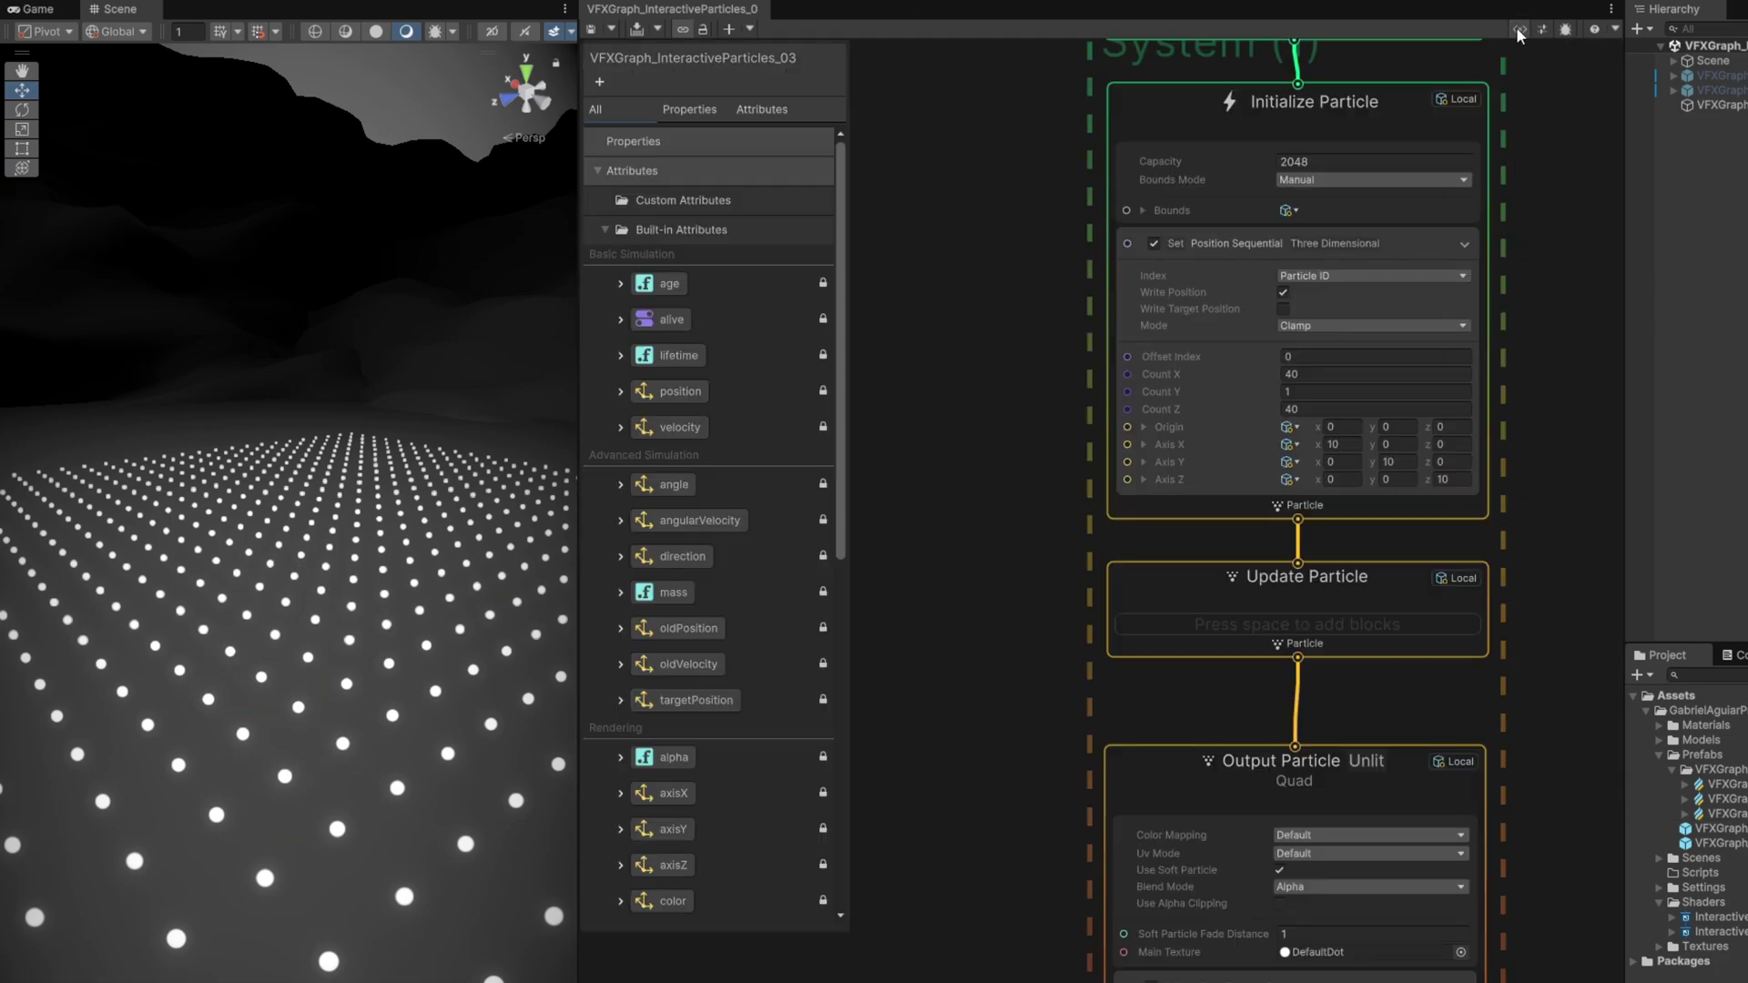
pyautogui.click(761, 109)
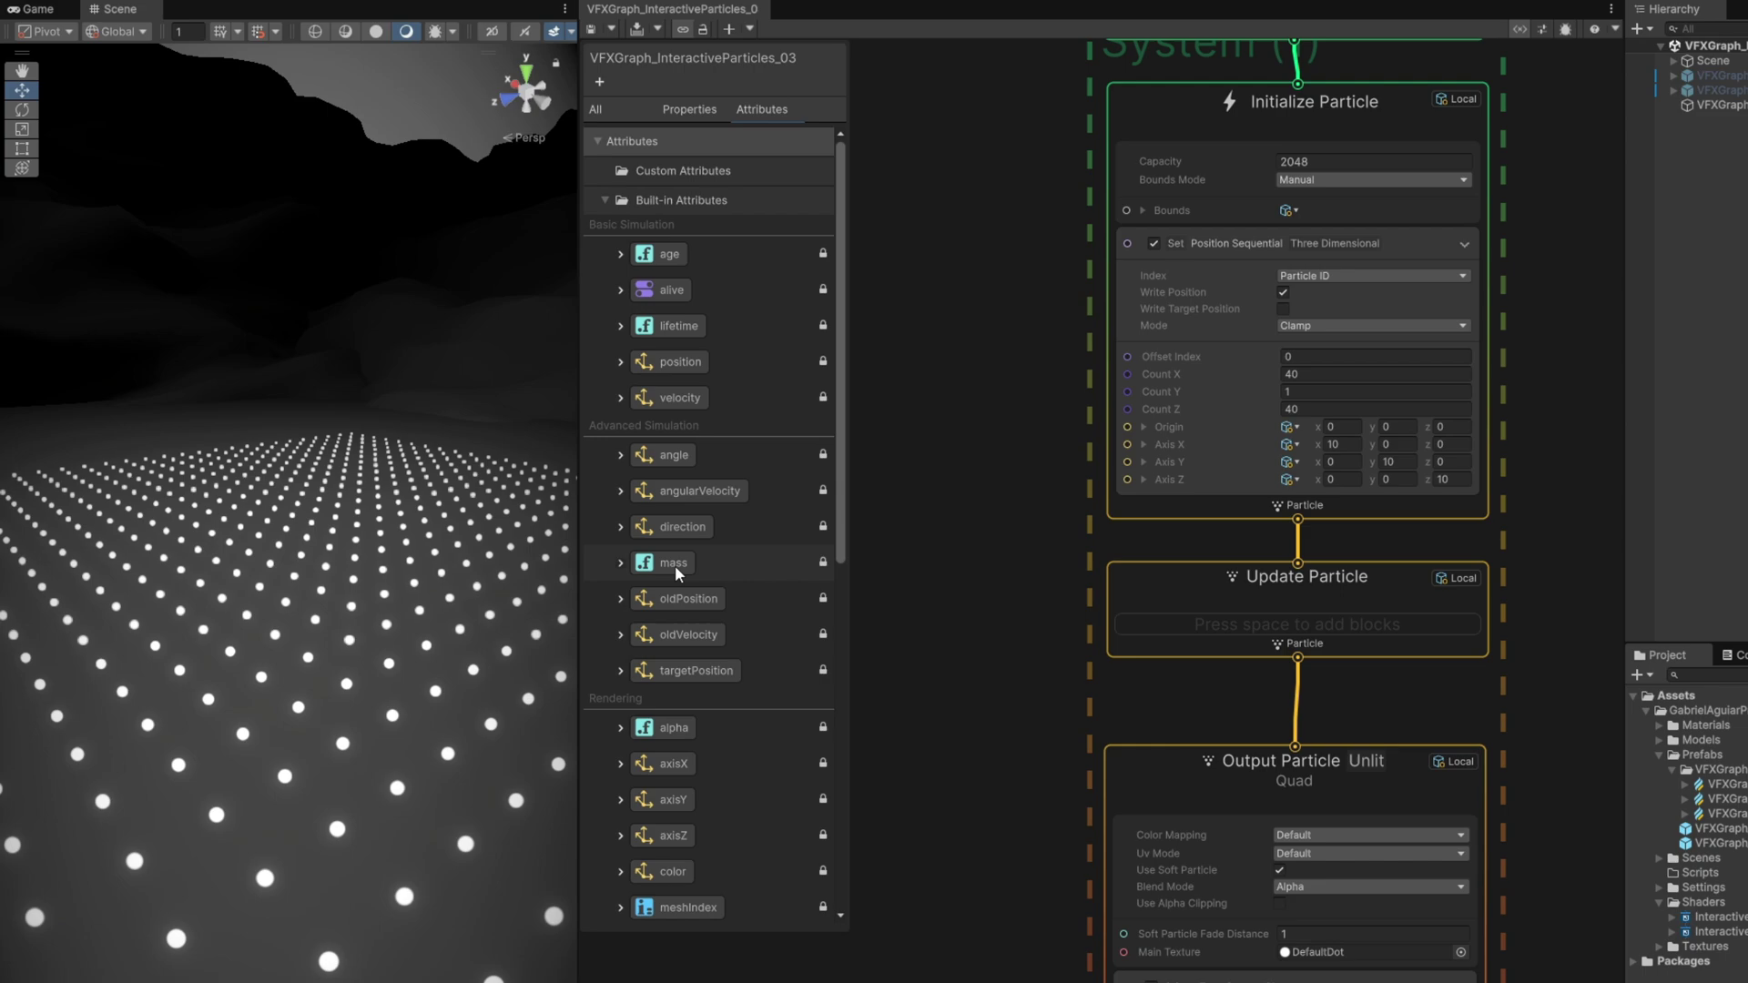
pyautogui.scroll(-5, 719, 774)
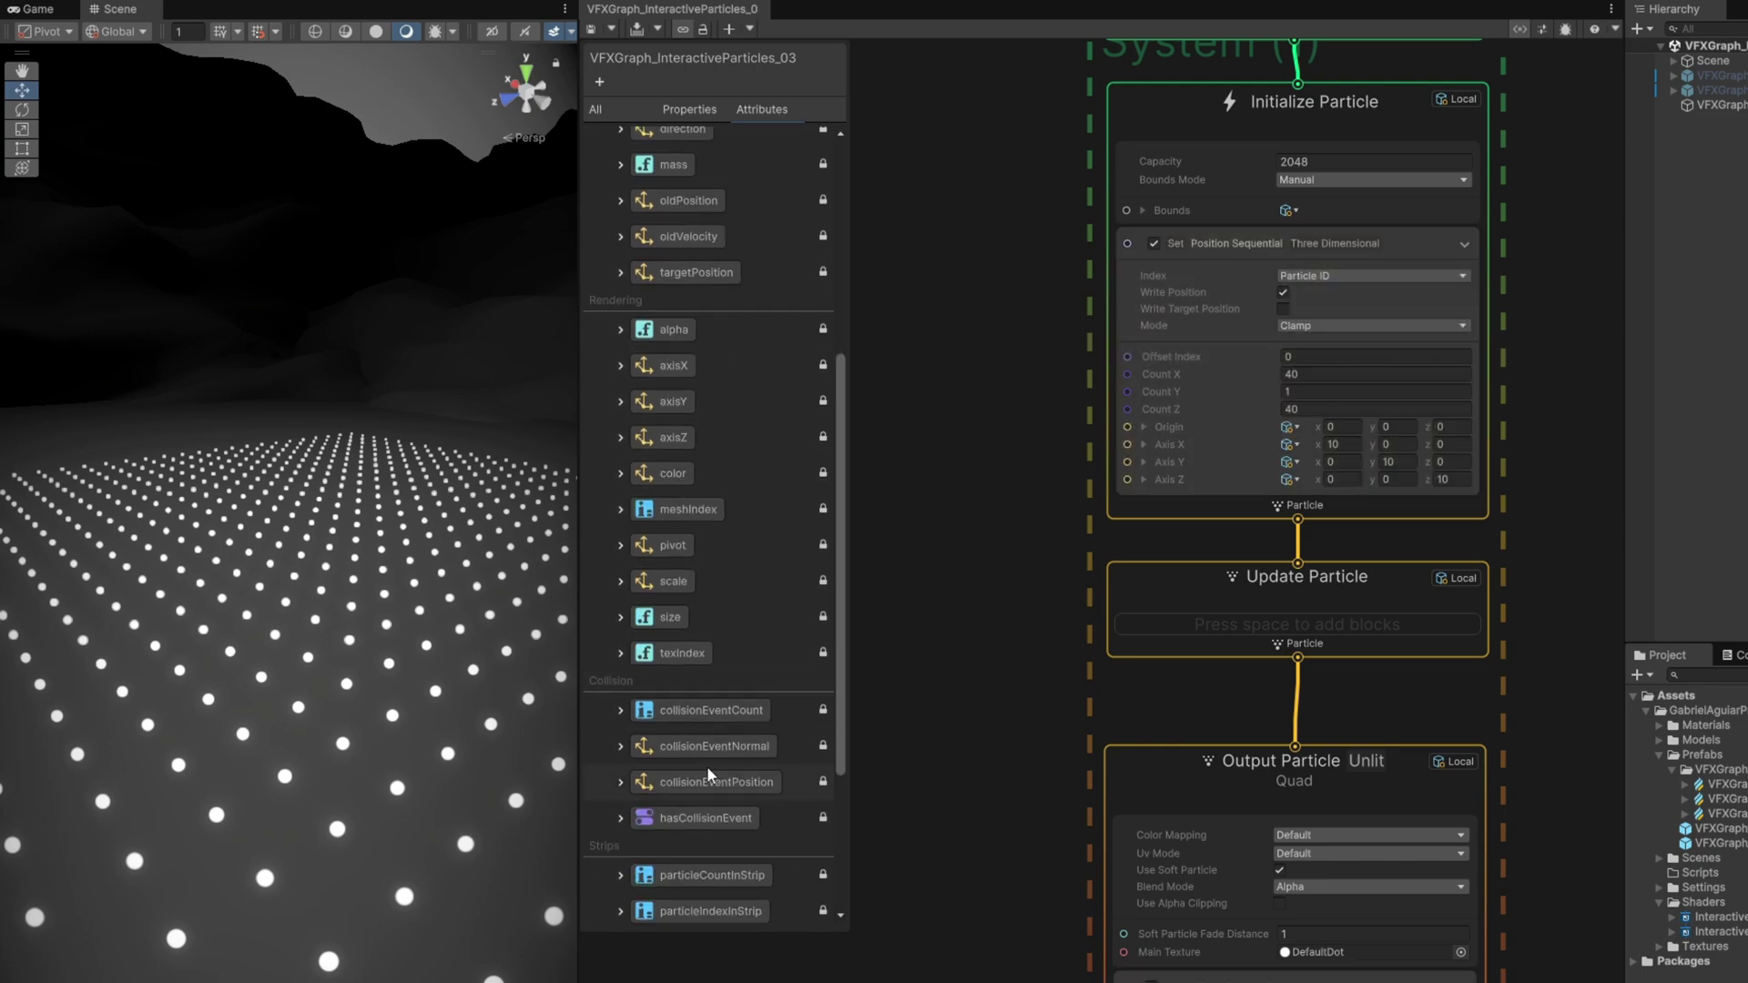
pyautogui.scroll(5, 707, 766)
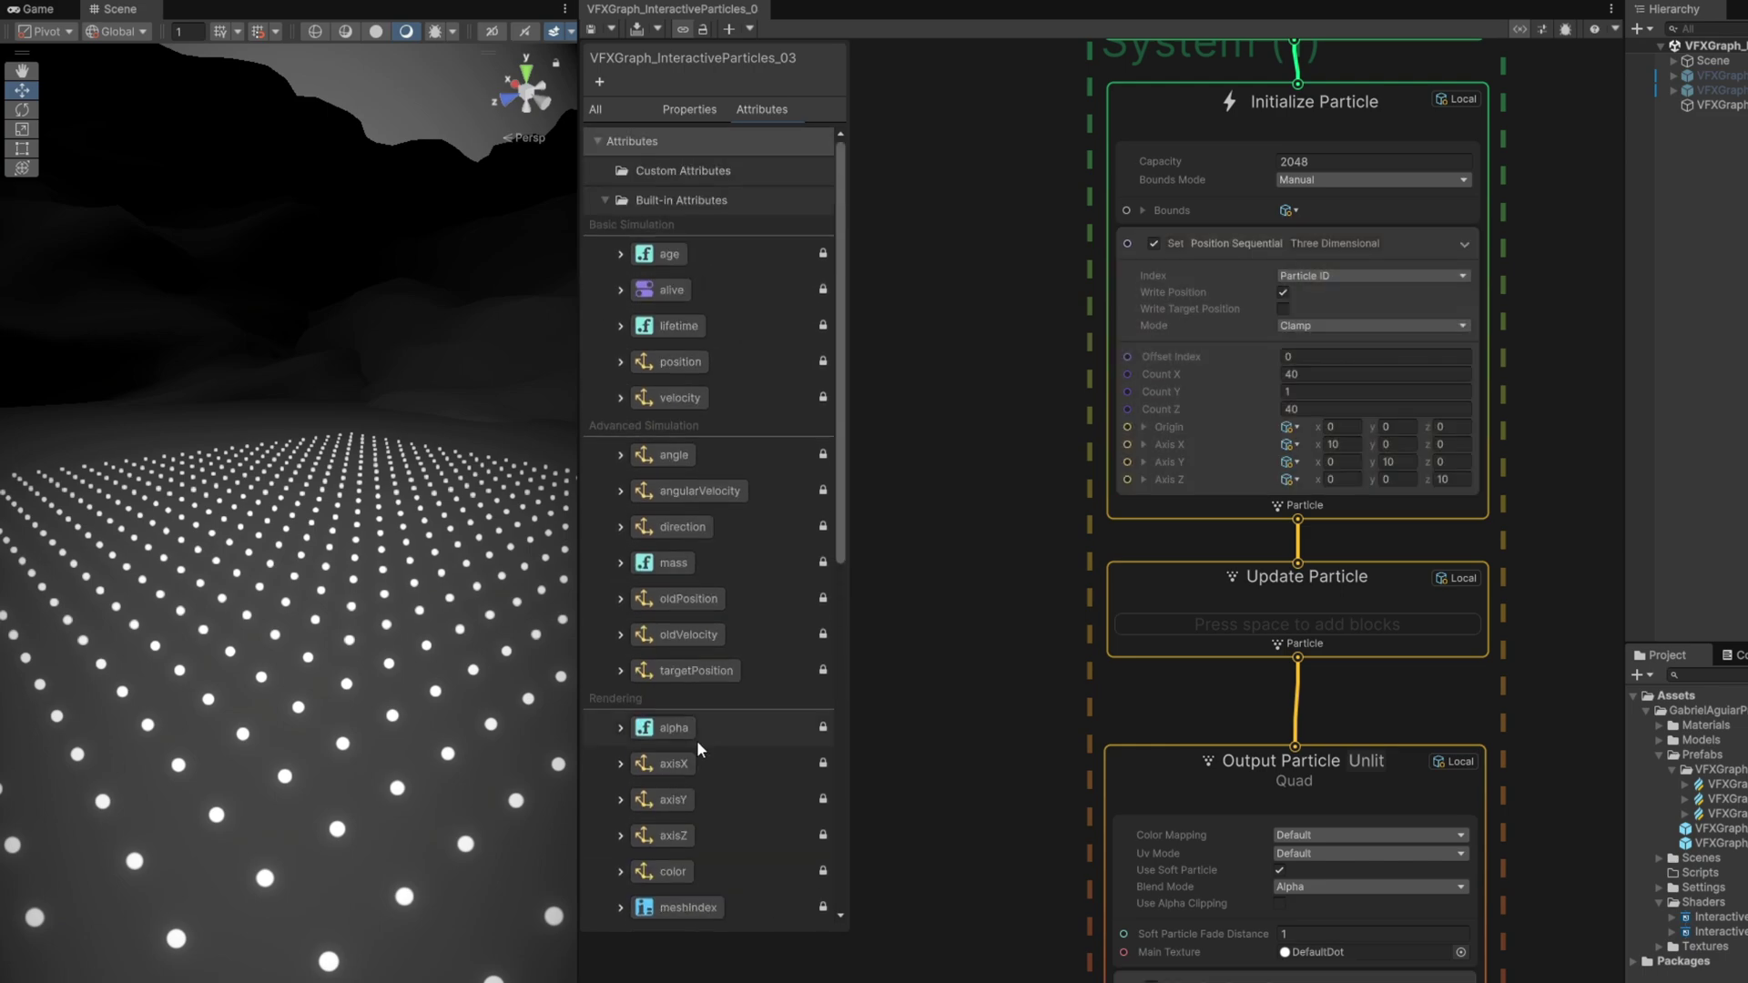
pyautogui.click(600, 81)
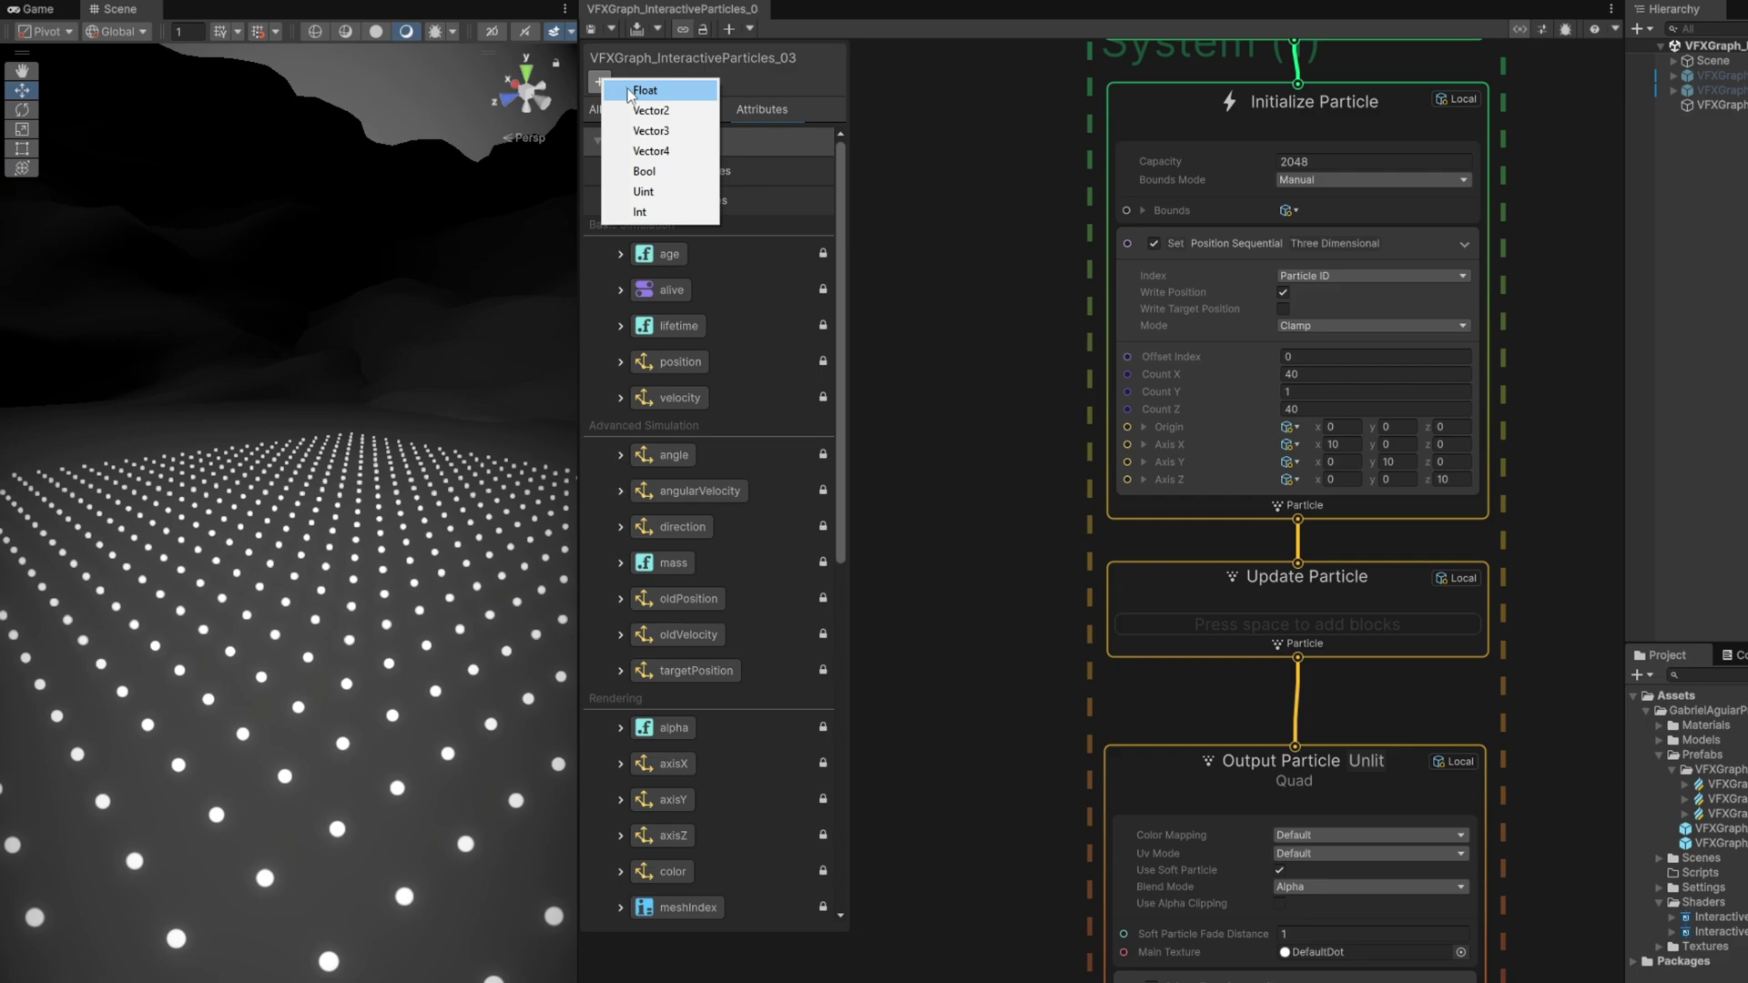
pyautogui.click(645, 90)
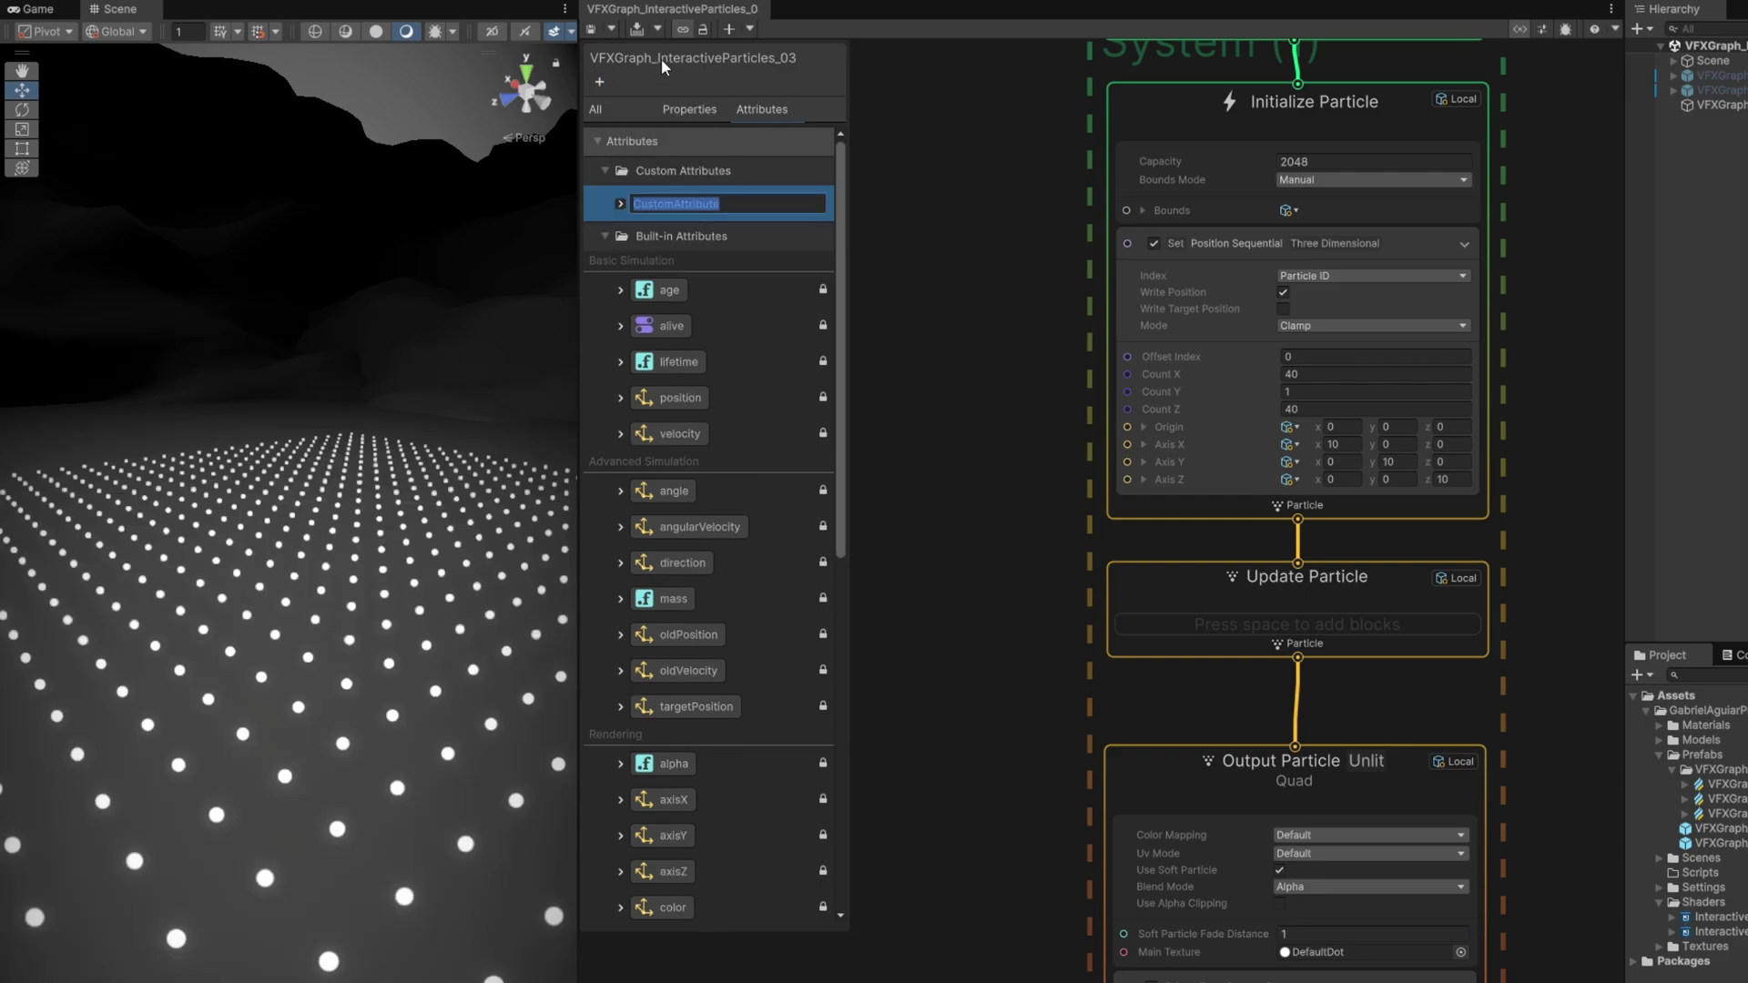
pyautogui.write('DeformPosition')
pyautogui.press('Return')
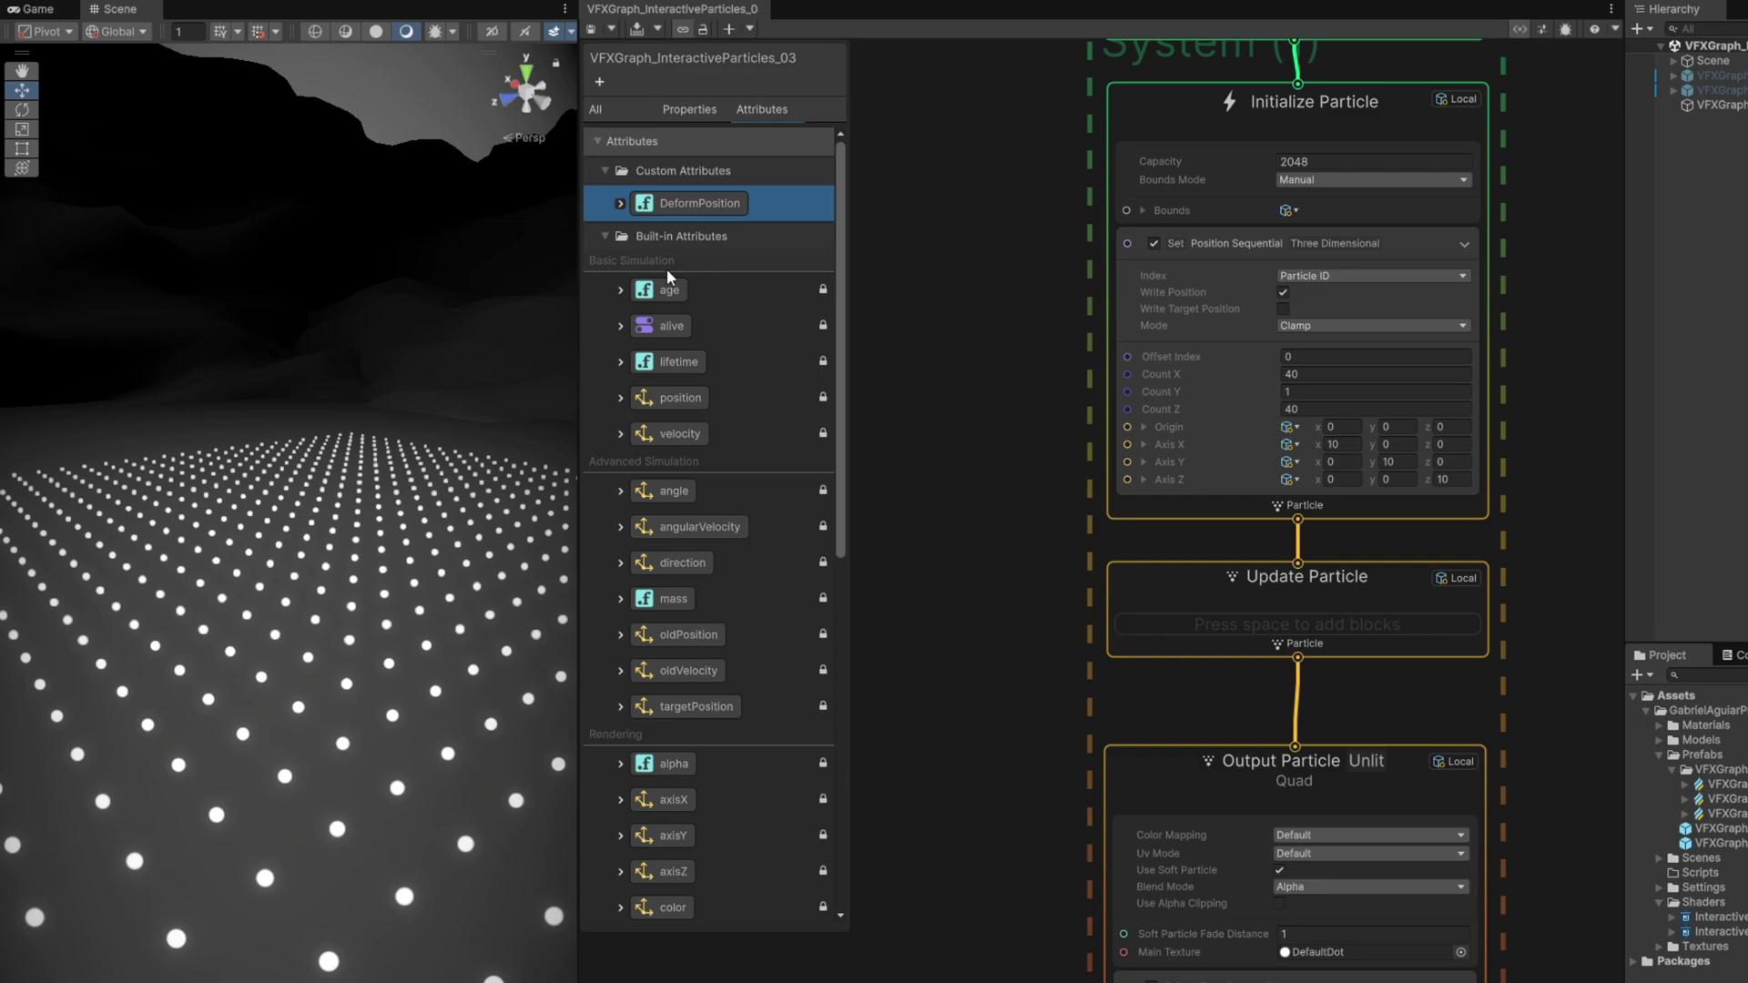
pyautogui.click(620, 204)
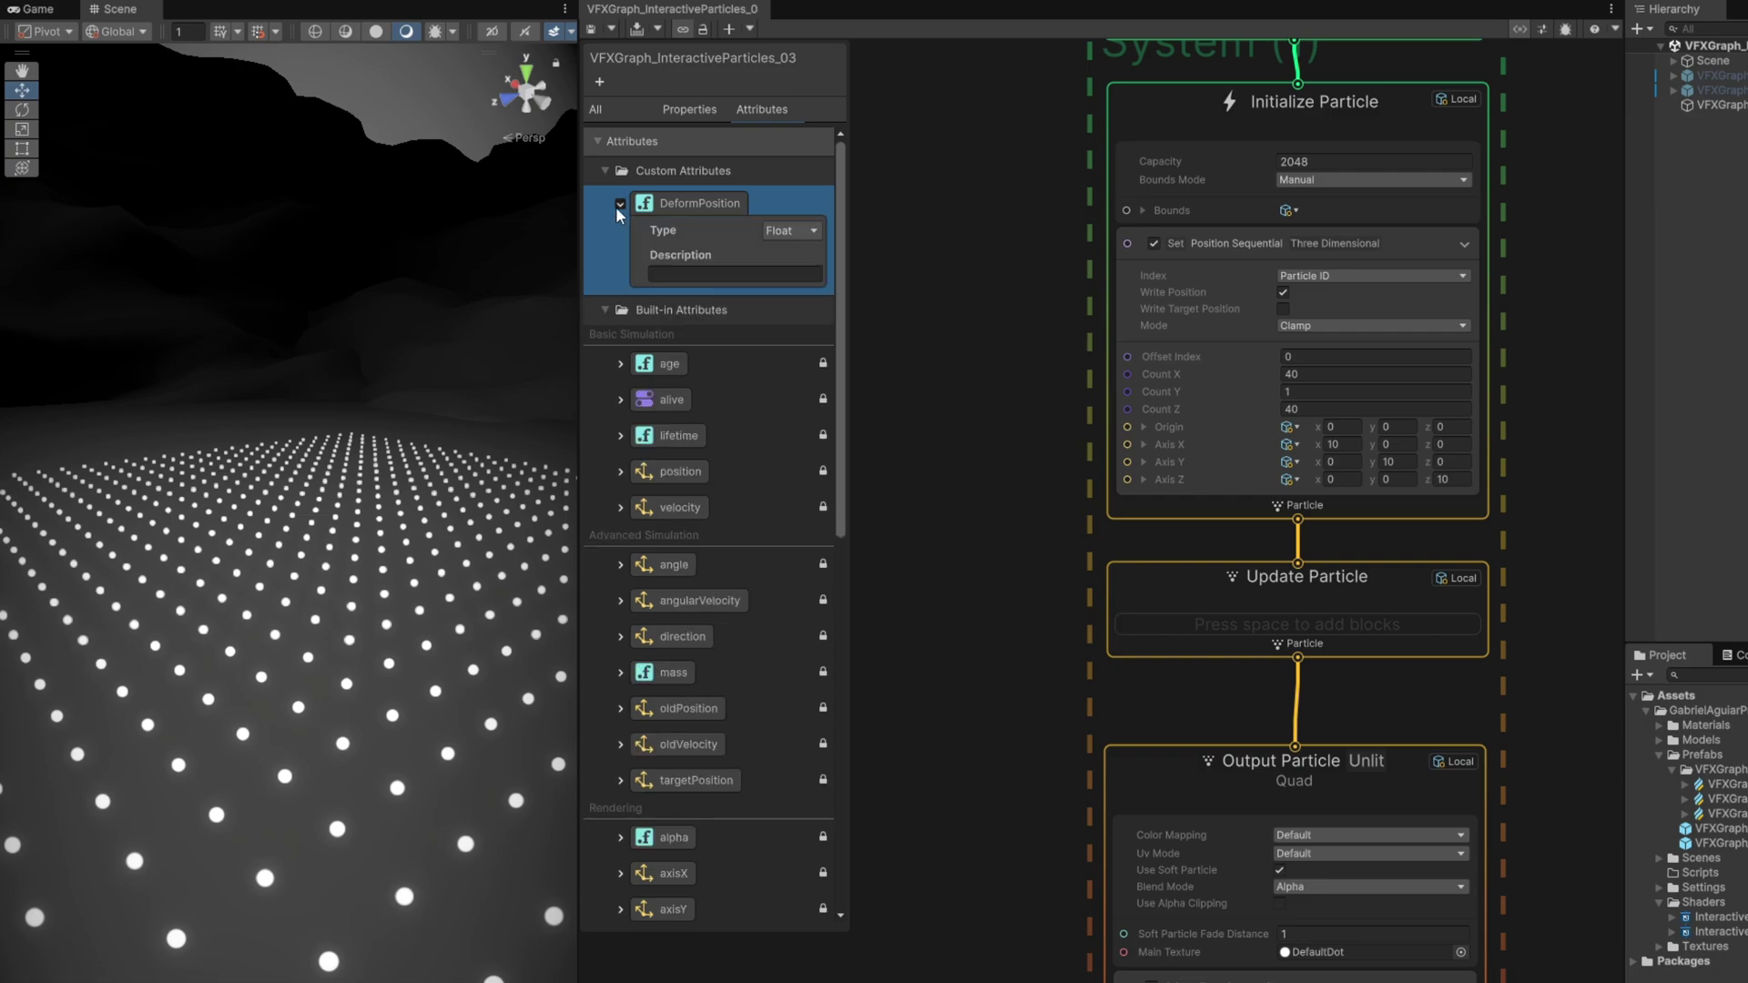
pyautogui.click(620, 204)
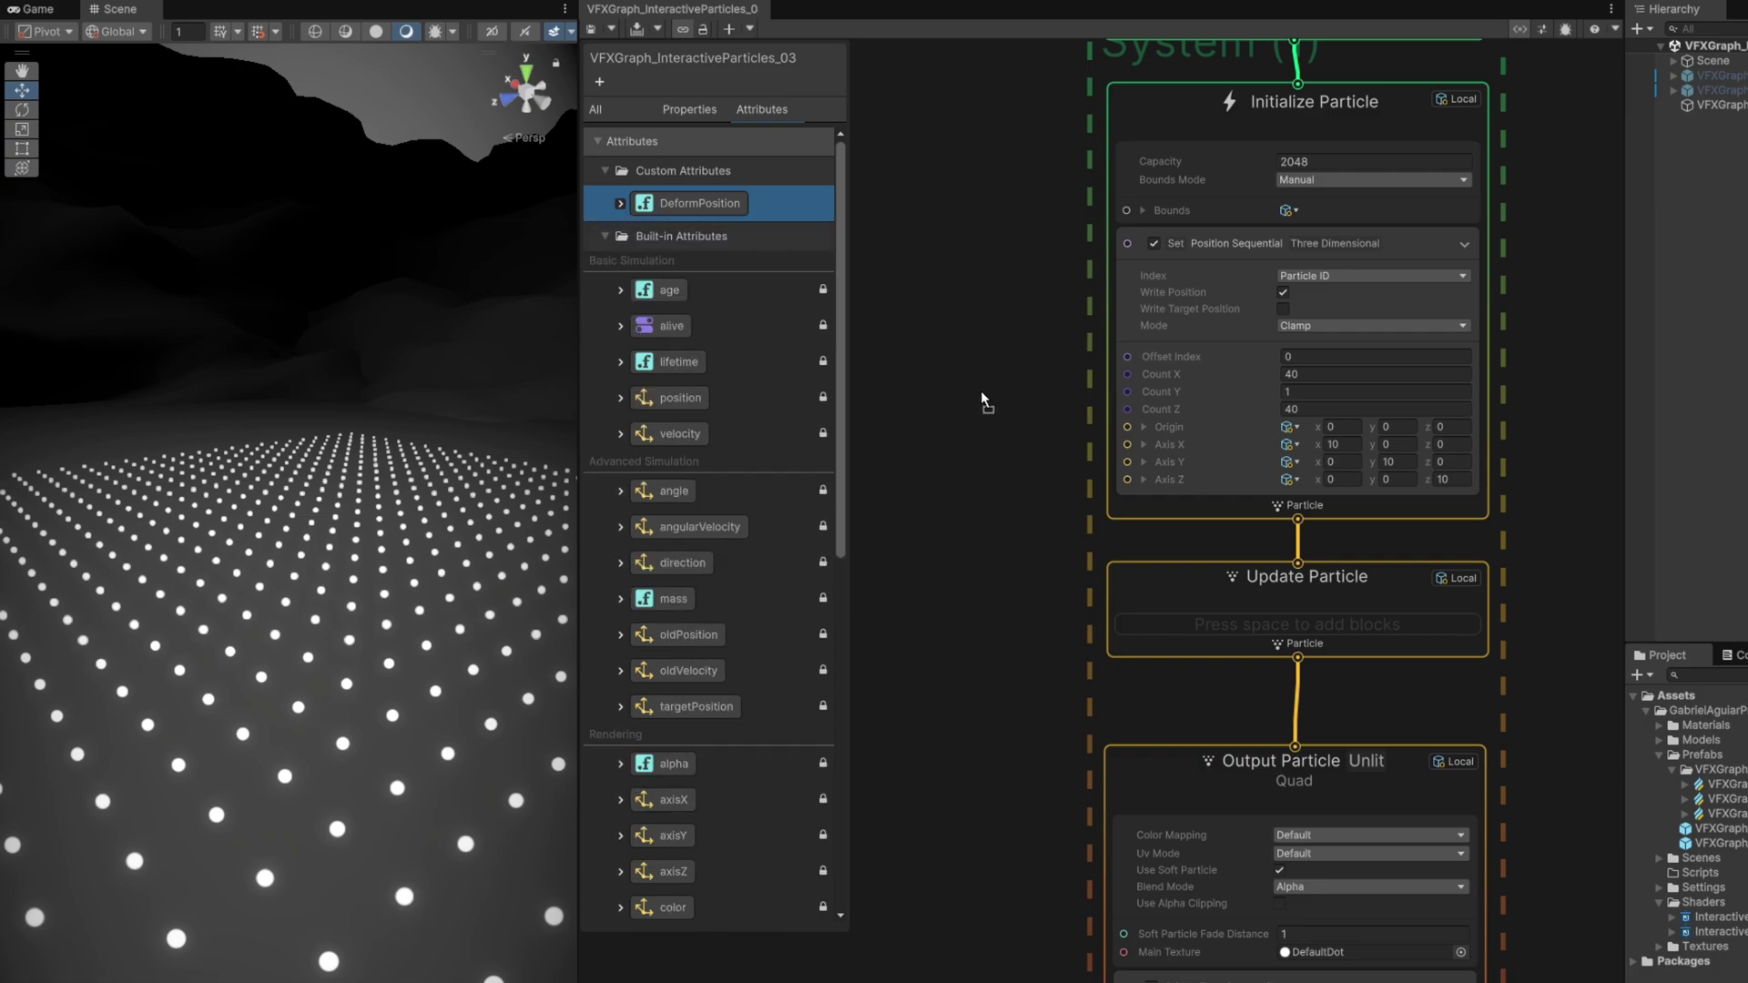
# Step: Add a Set Deform Position block to Update Particle using the custom attribute, and connect the Branch result to it
pyautogui.moveTo(981, 391); pyautogui.dragTo(1177, 641)
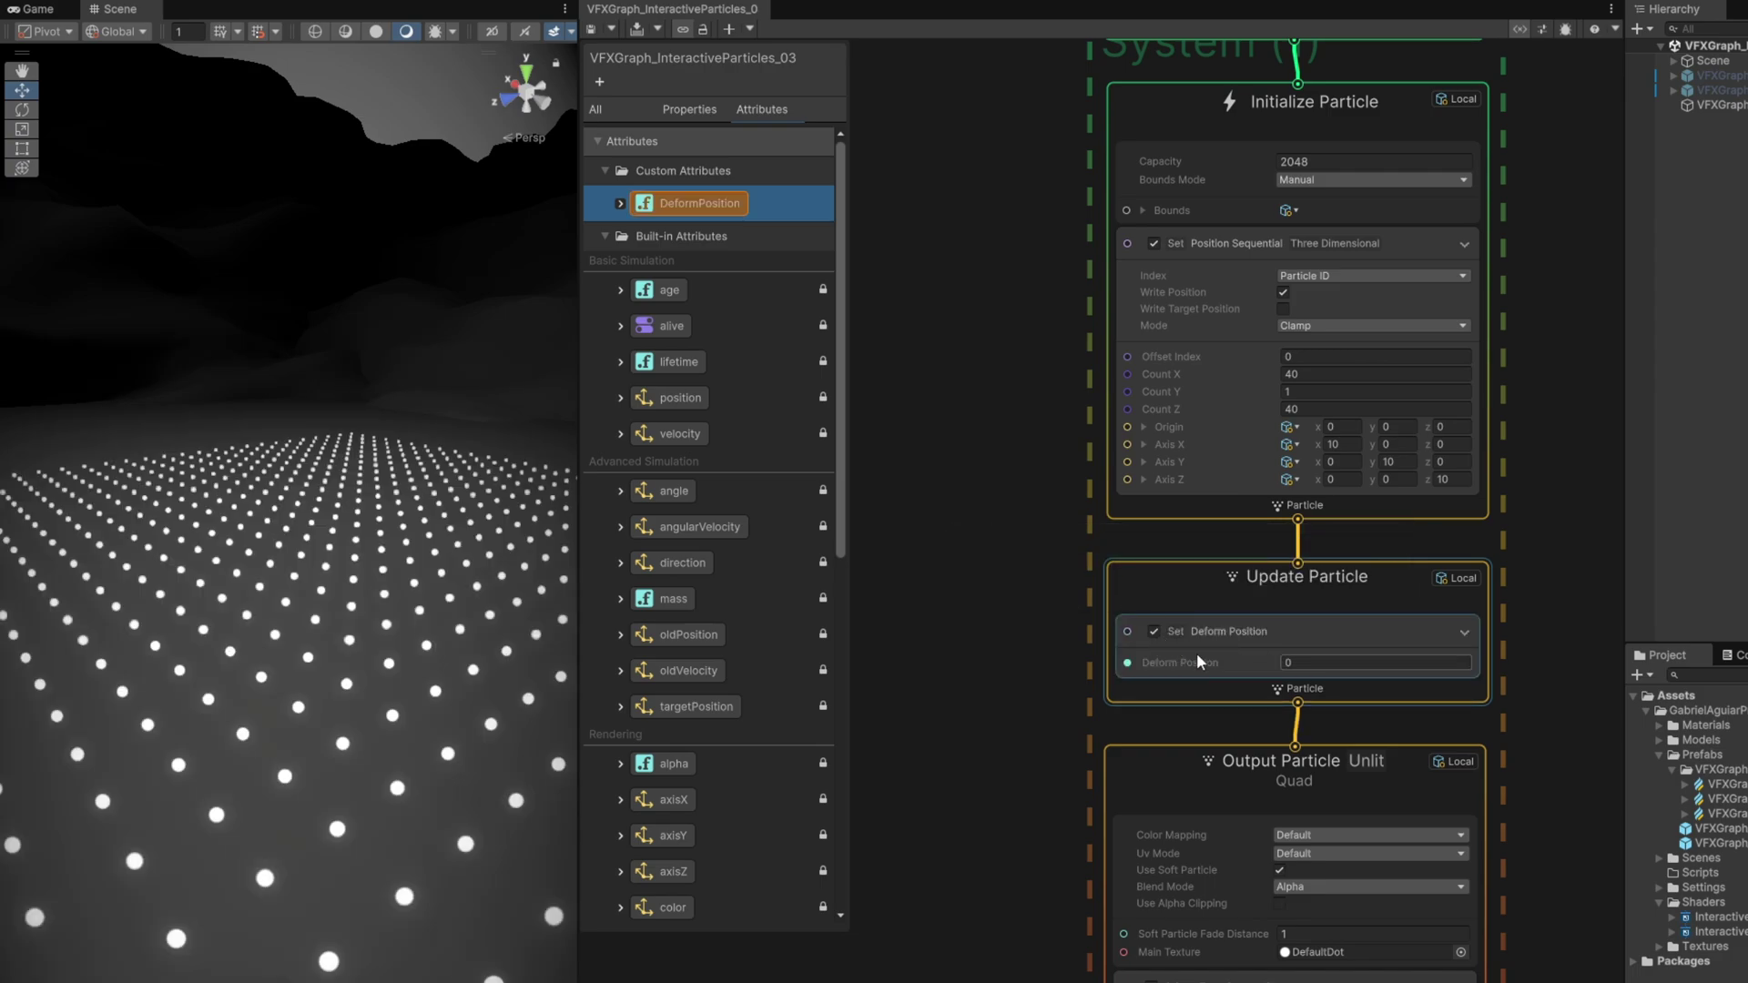
pyautogui.moveTo(986, 676); pyautogui.dragTo(1215, 625, button='middle')
pyautogui.moveTo(937, 555); pyautogui.dragTo(1359, 612)
# Step: Add a Set Position block to Output Particle below the Orient block
pyautogui.moveTo(1293, 715); pyautogui.dragTo(956, 554, button='middle')
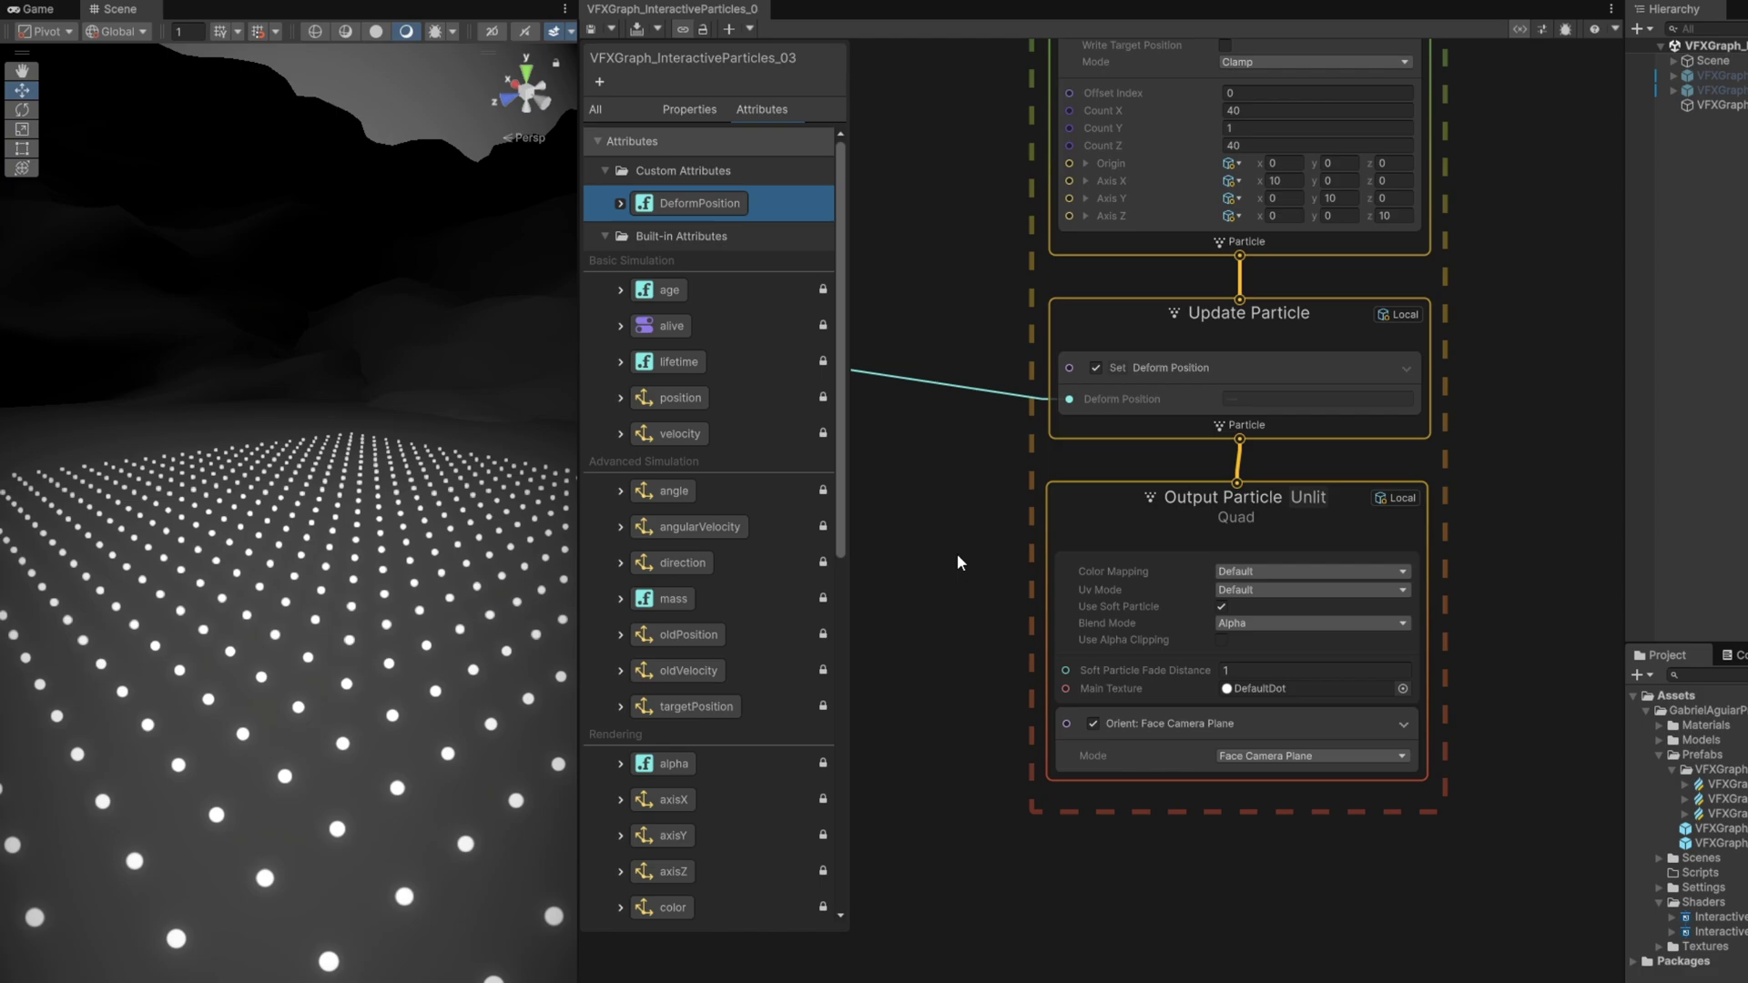
pyautogui.moveTo(1067, 674); pyautogui.dragTo(1221, 599, button='middle')
pyautogui.click(1289, 683)
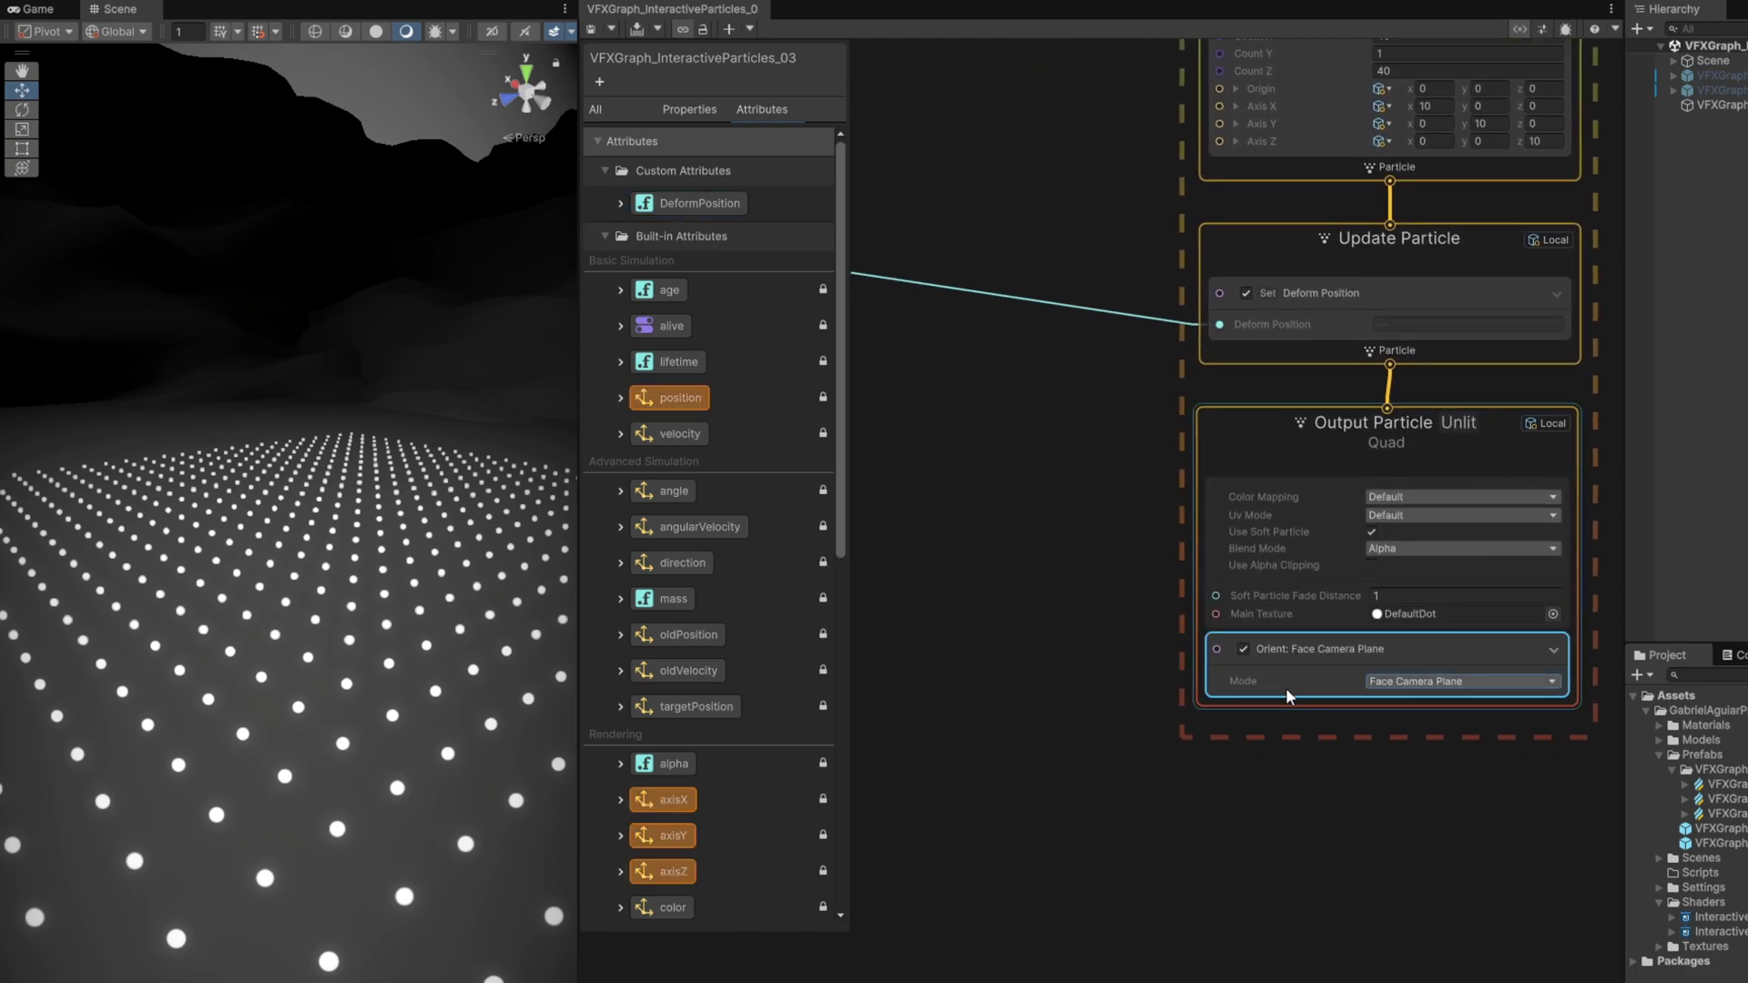
pyautogui.press('space')
pyautogui.write('set po')
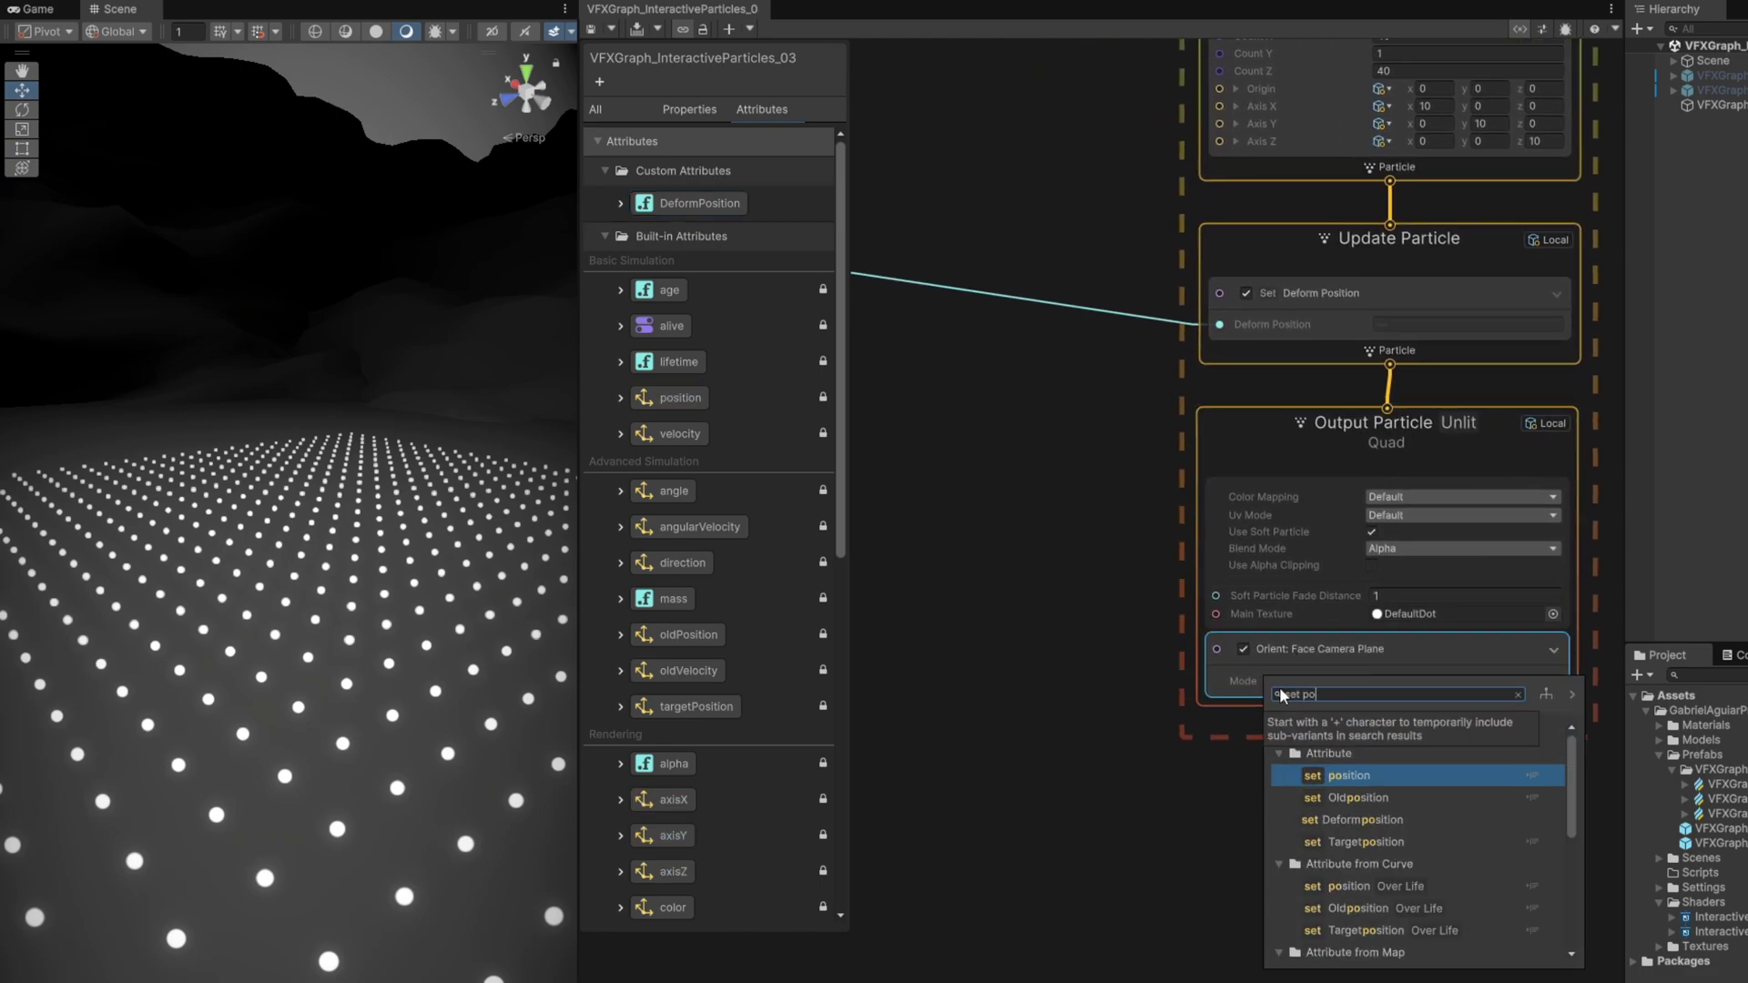
pyautogui.press('Return')
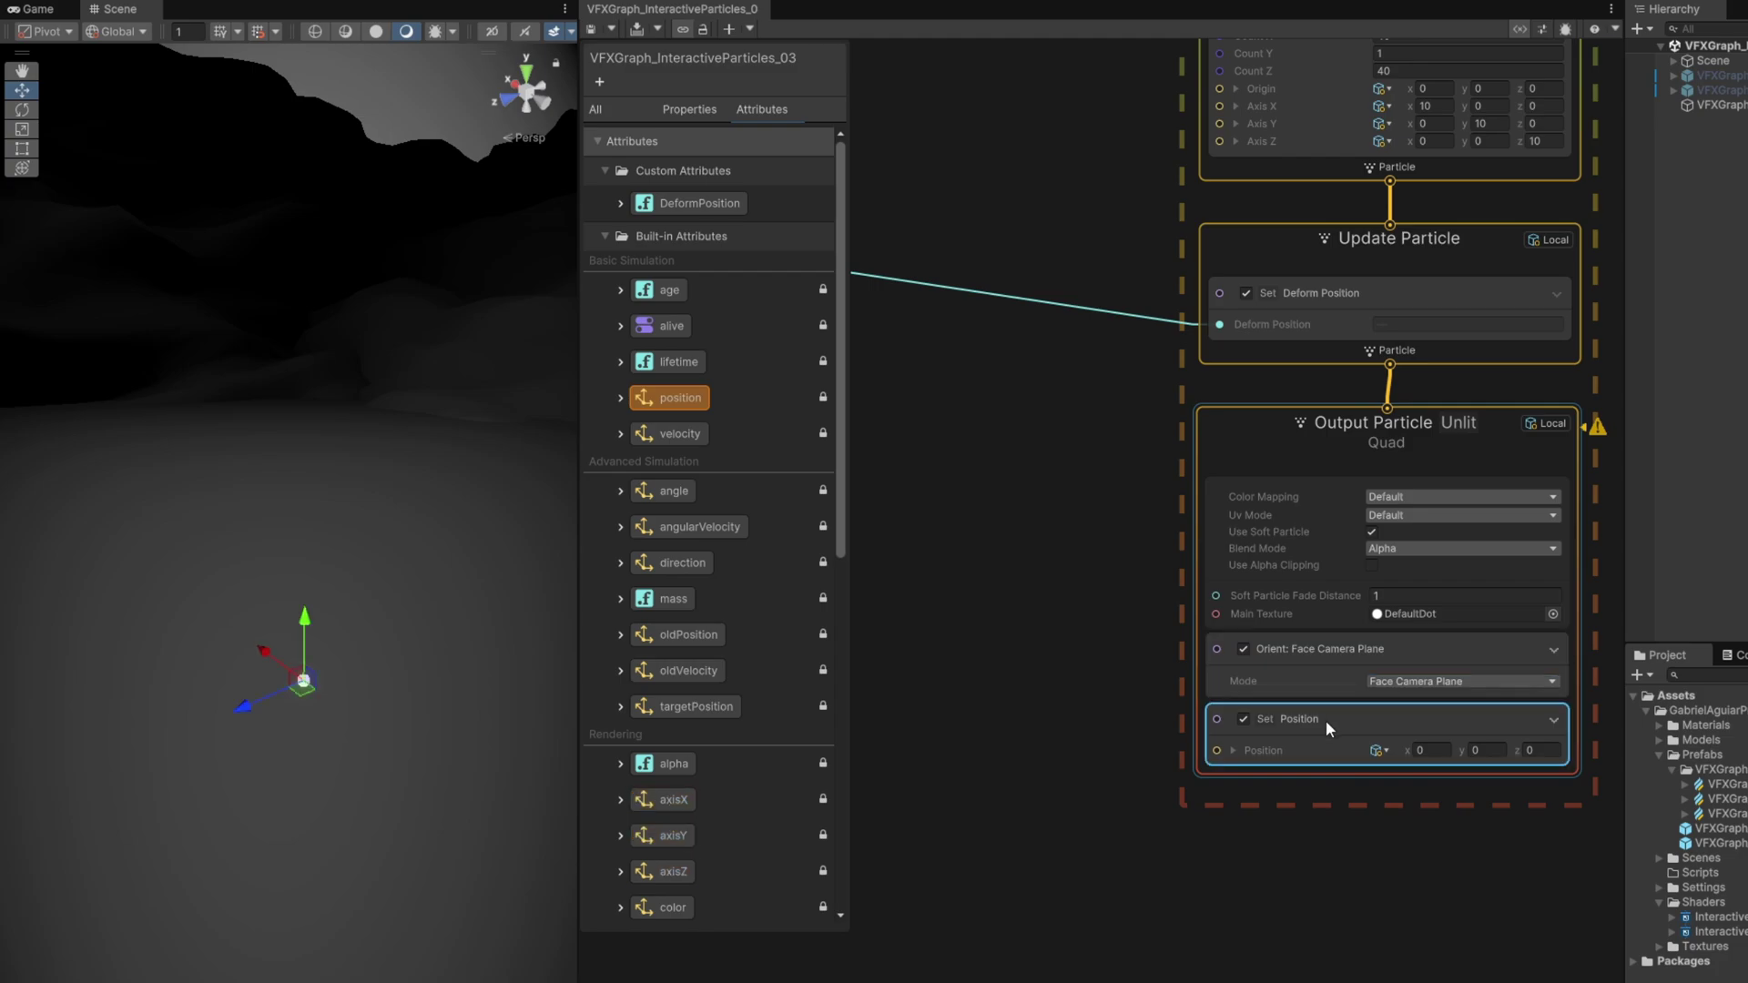
# Step: Add a Get Position operator in the empty area beside Output Particle, below the Branch operator
pyautogui.moveTo(1088, 767); pyautogui.dragTo(1282, 688, button='middle')
pyautogui.click(1020, 666)
pyautogui.press('space')
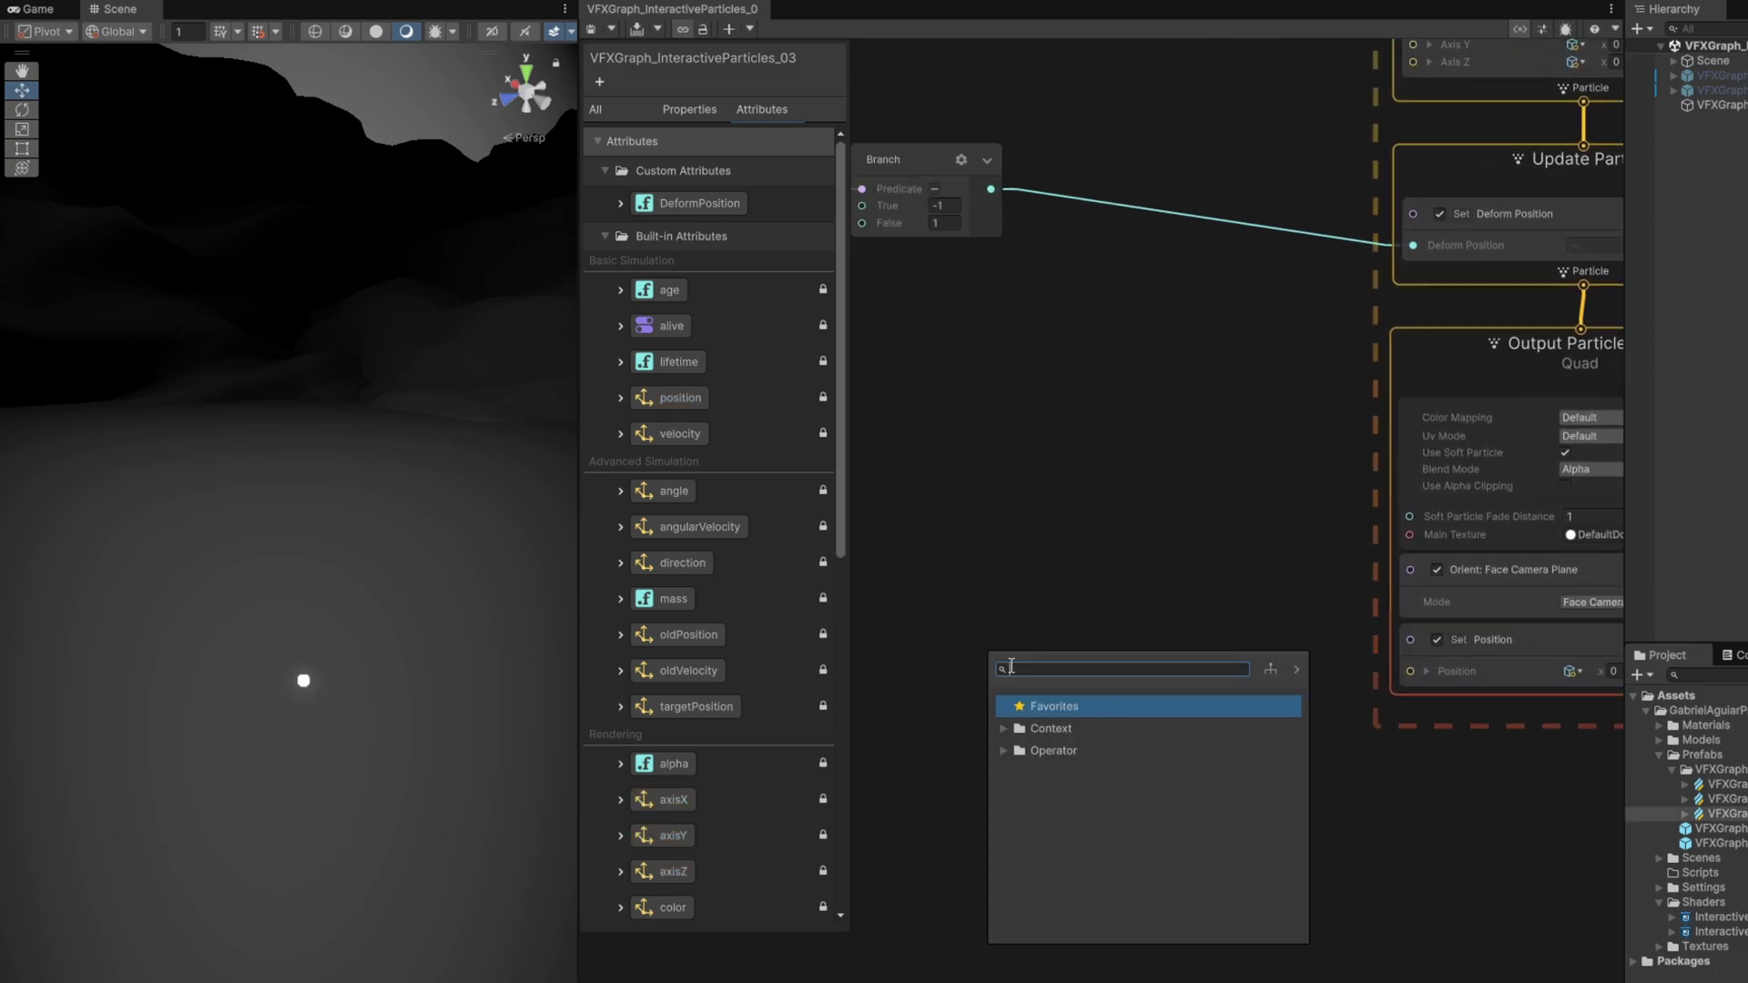
pyautogui.write('get position')
pyautogui.press('Return')
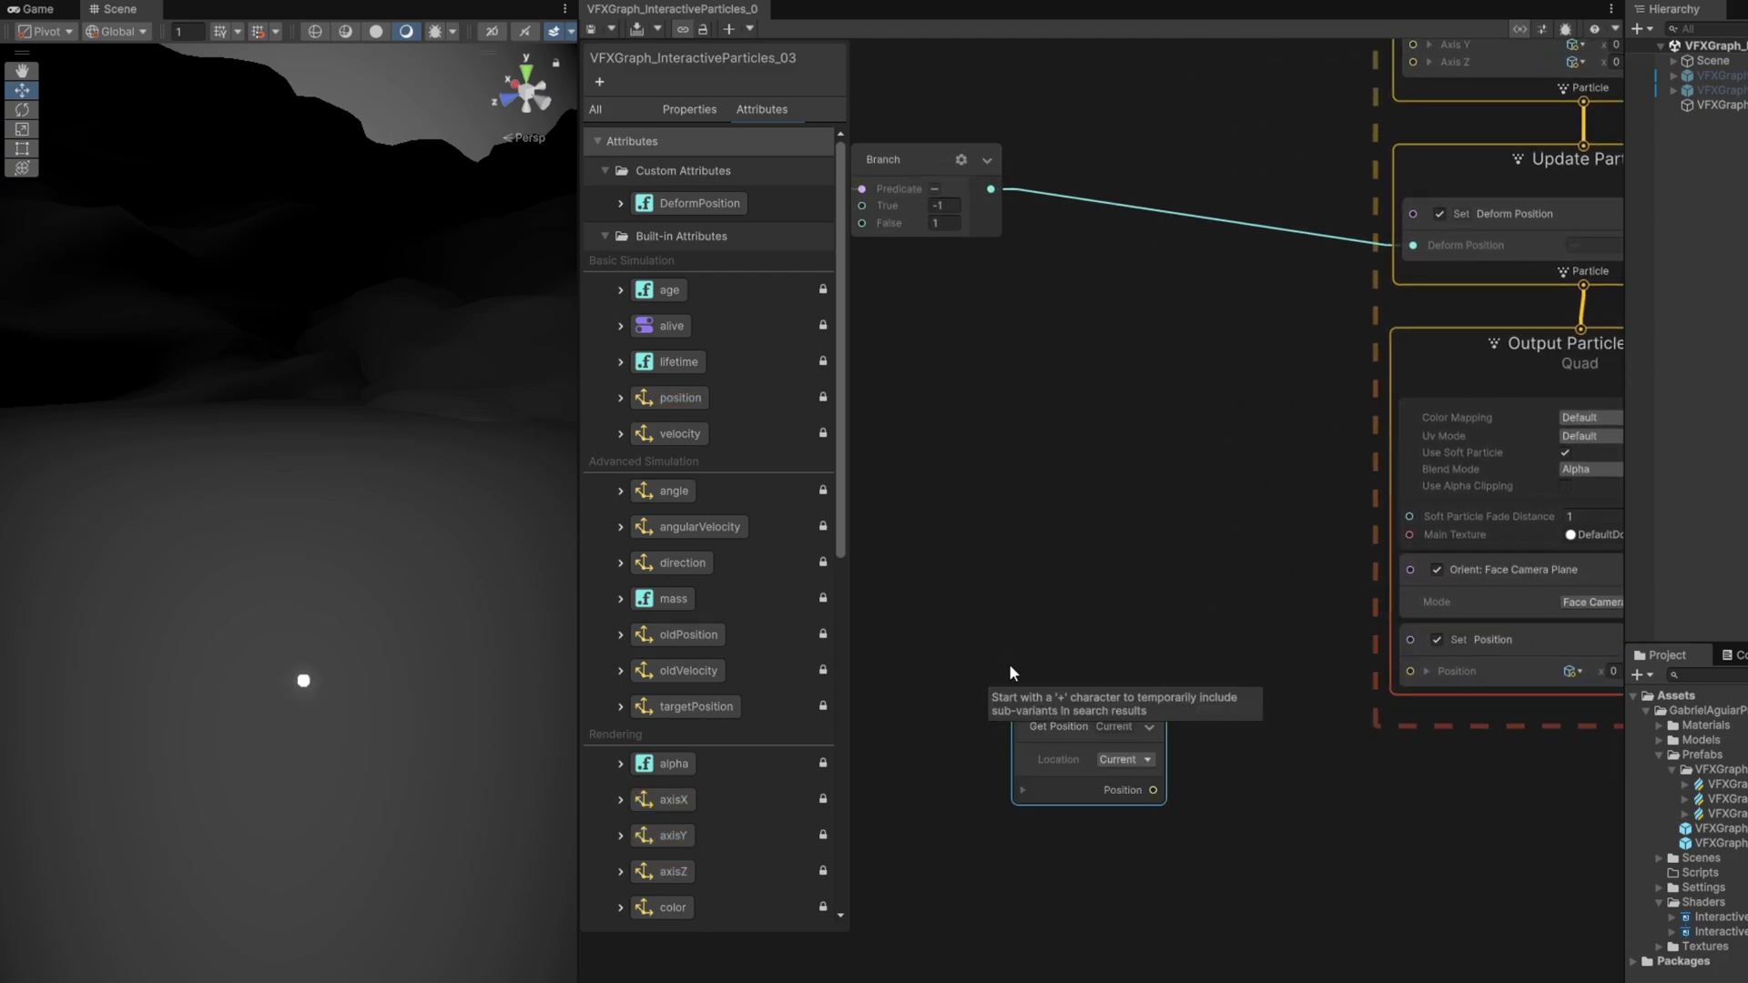
pyautogui.moveTo(1076, 728); pyautogui.dragTo(962, 535)
# Step: Feed the Get Position output into a new Add operator, change its b operand to Vector3, and expand B's components
pyautogui.moveTo(1039, 607); pyautogui.dragTo(1137, 645)
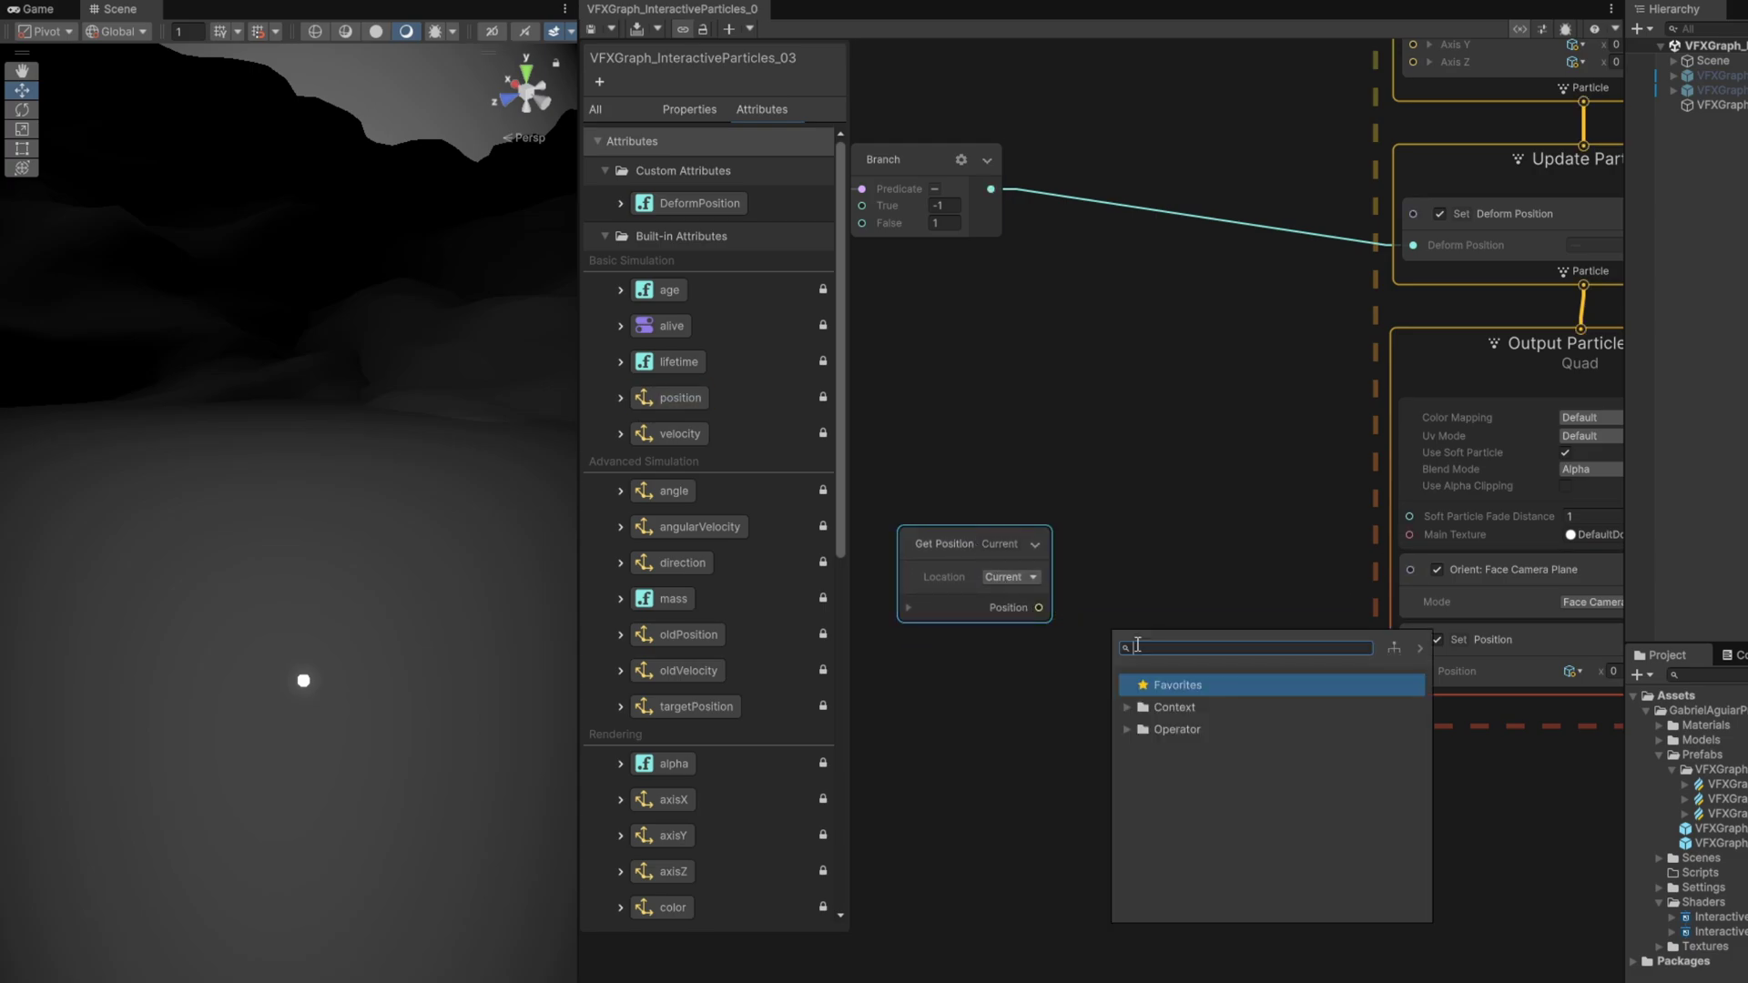
pyautogui.write('add')
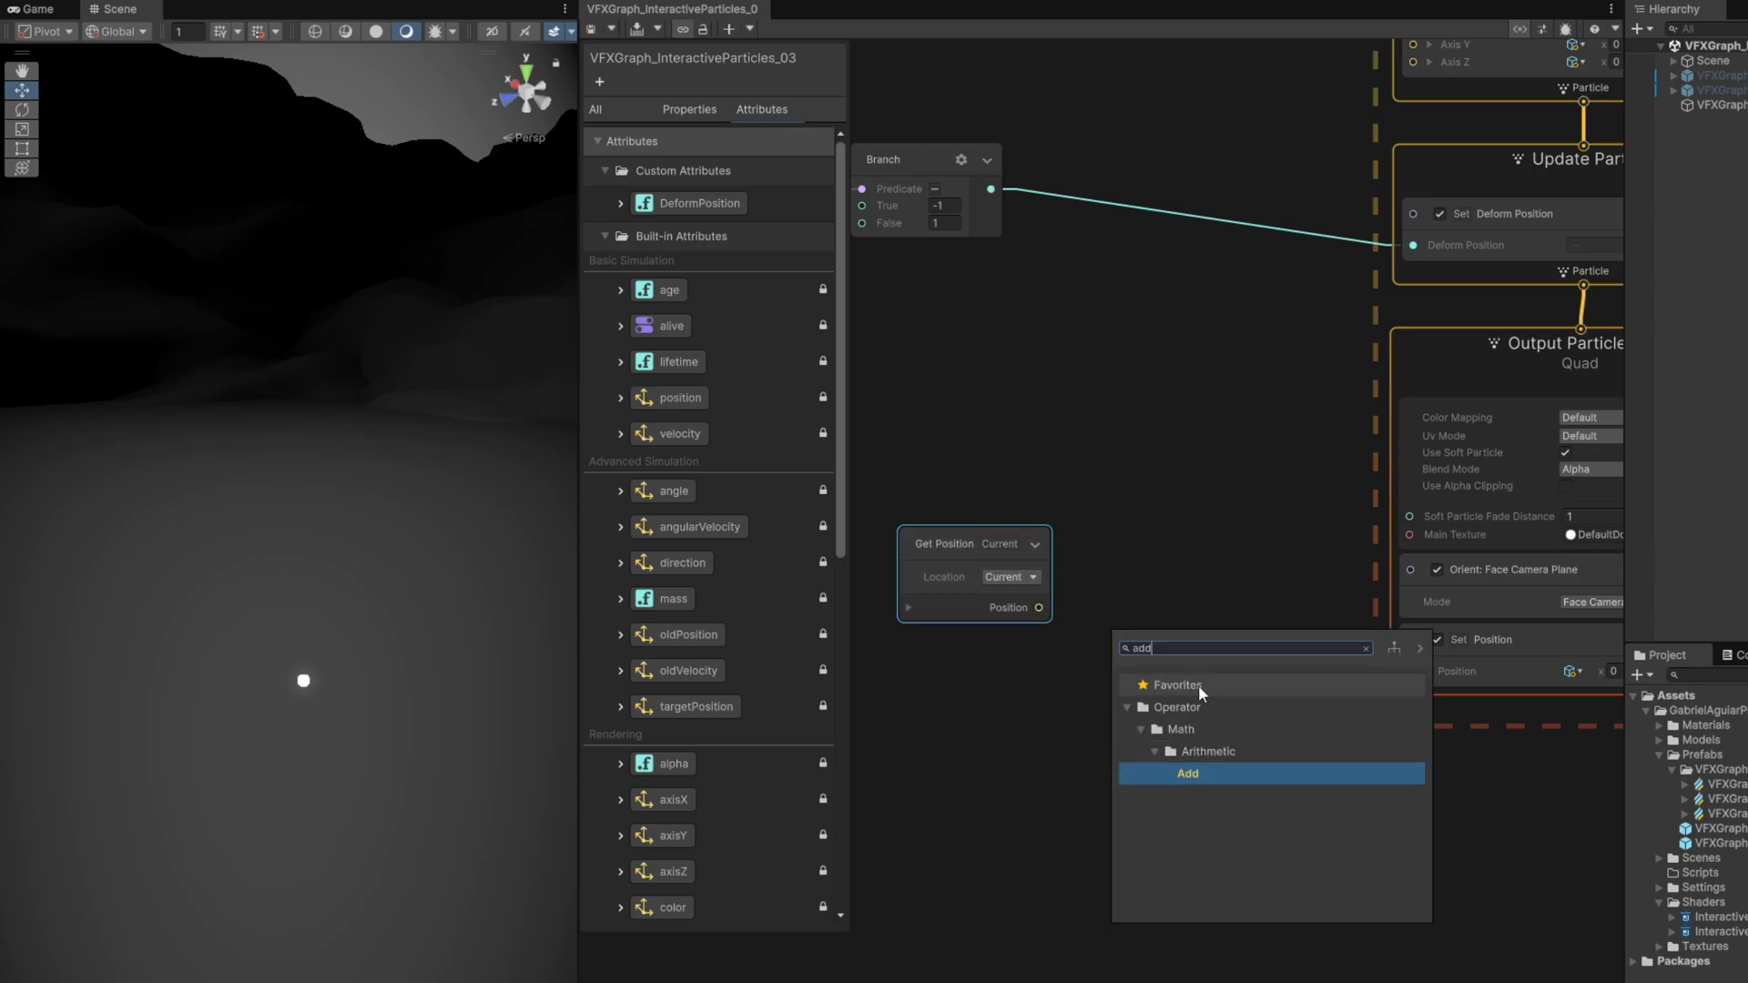
pyautogui.click(1189, 776)
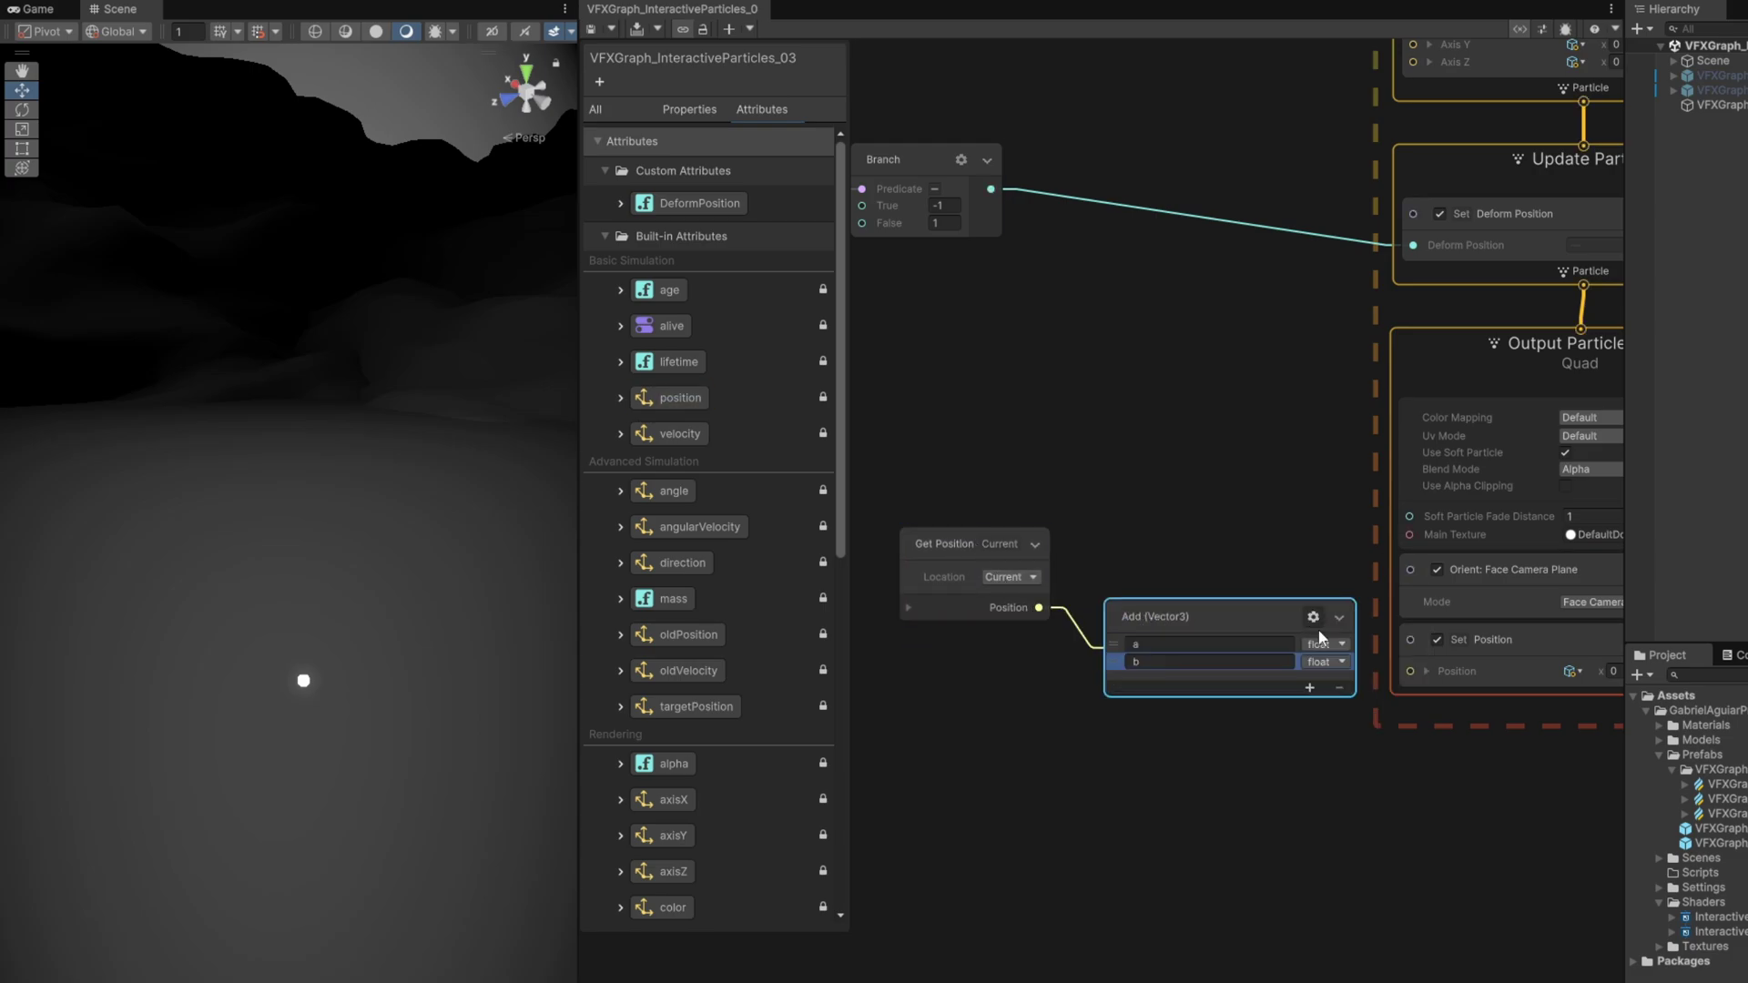
pyautogui.click(1324, 662)
pyautogui.click(1348, 781)
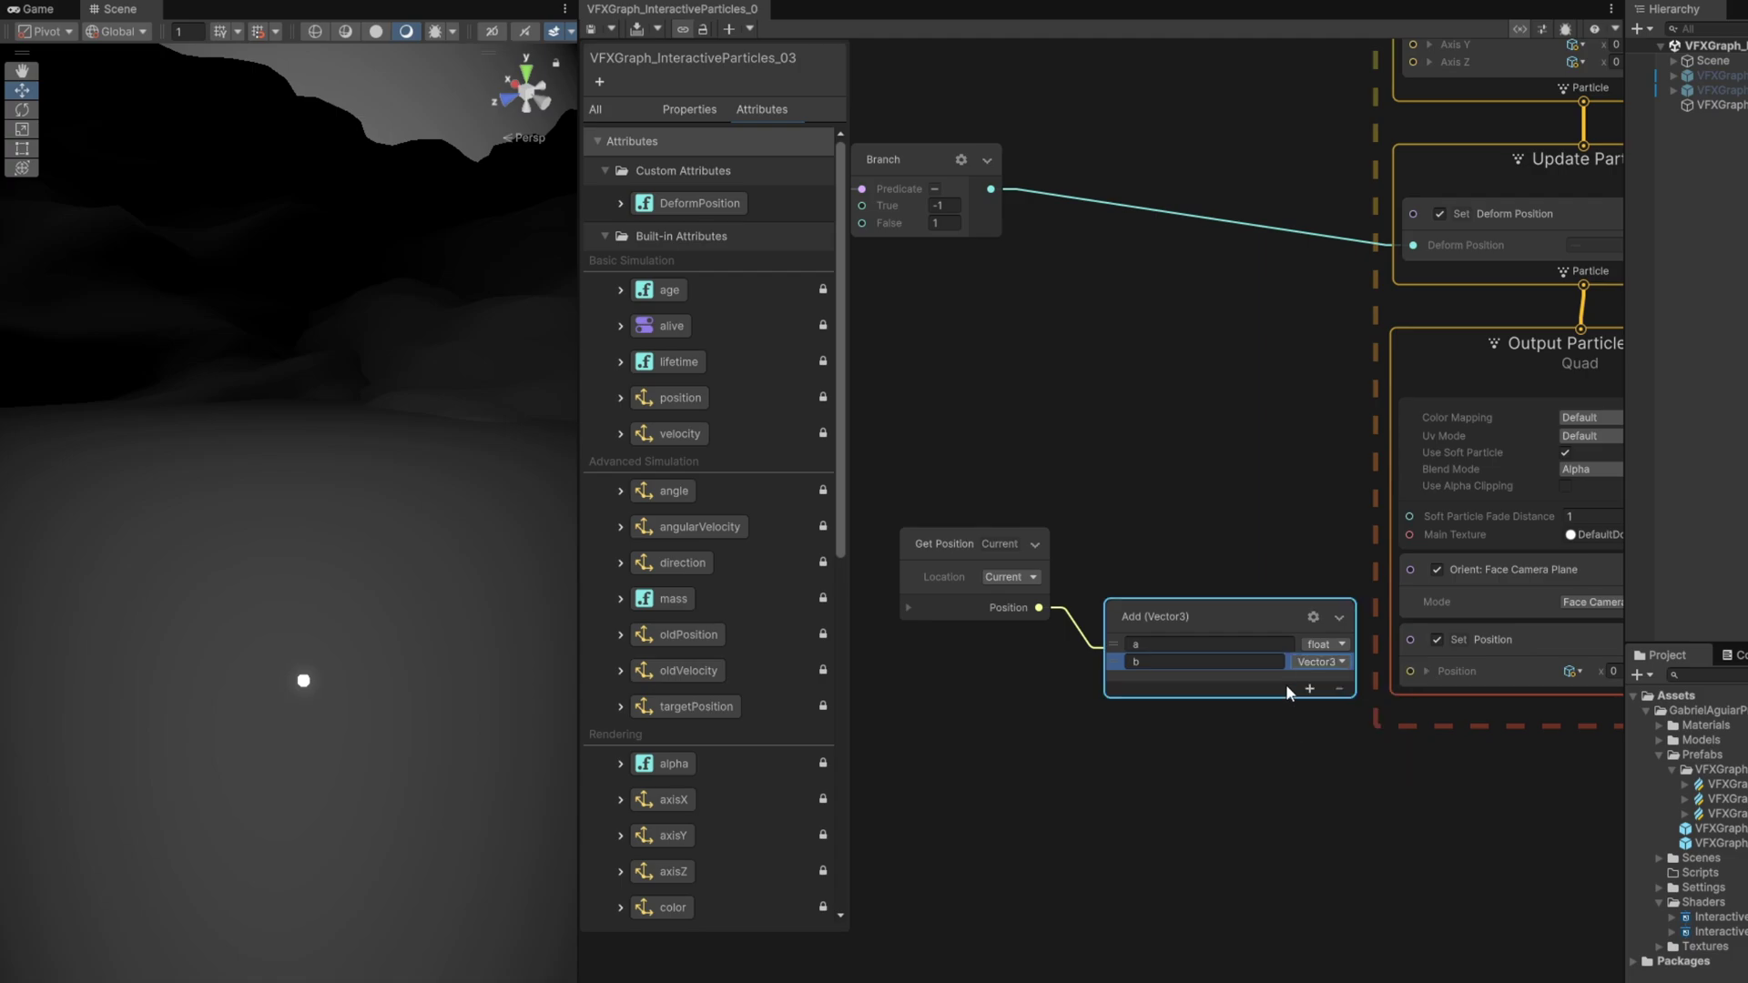
pyautogui.click(1309, 619)
pyautogui.click(1133, 665)
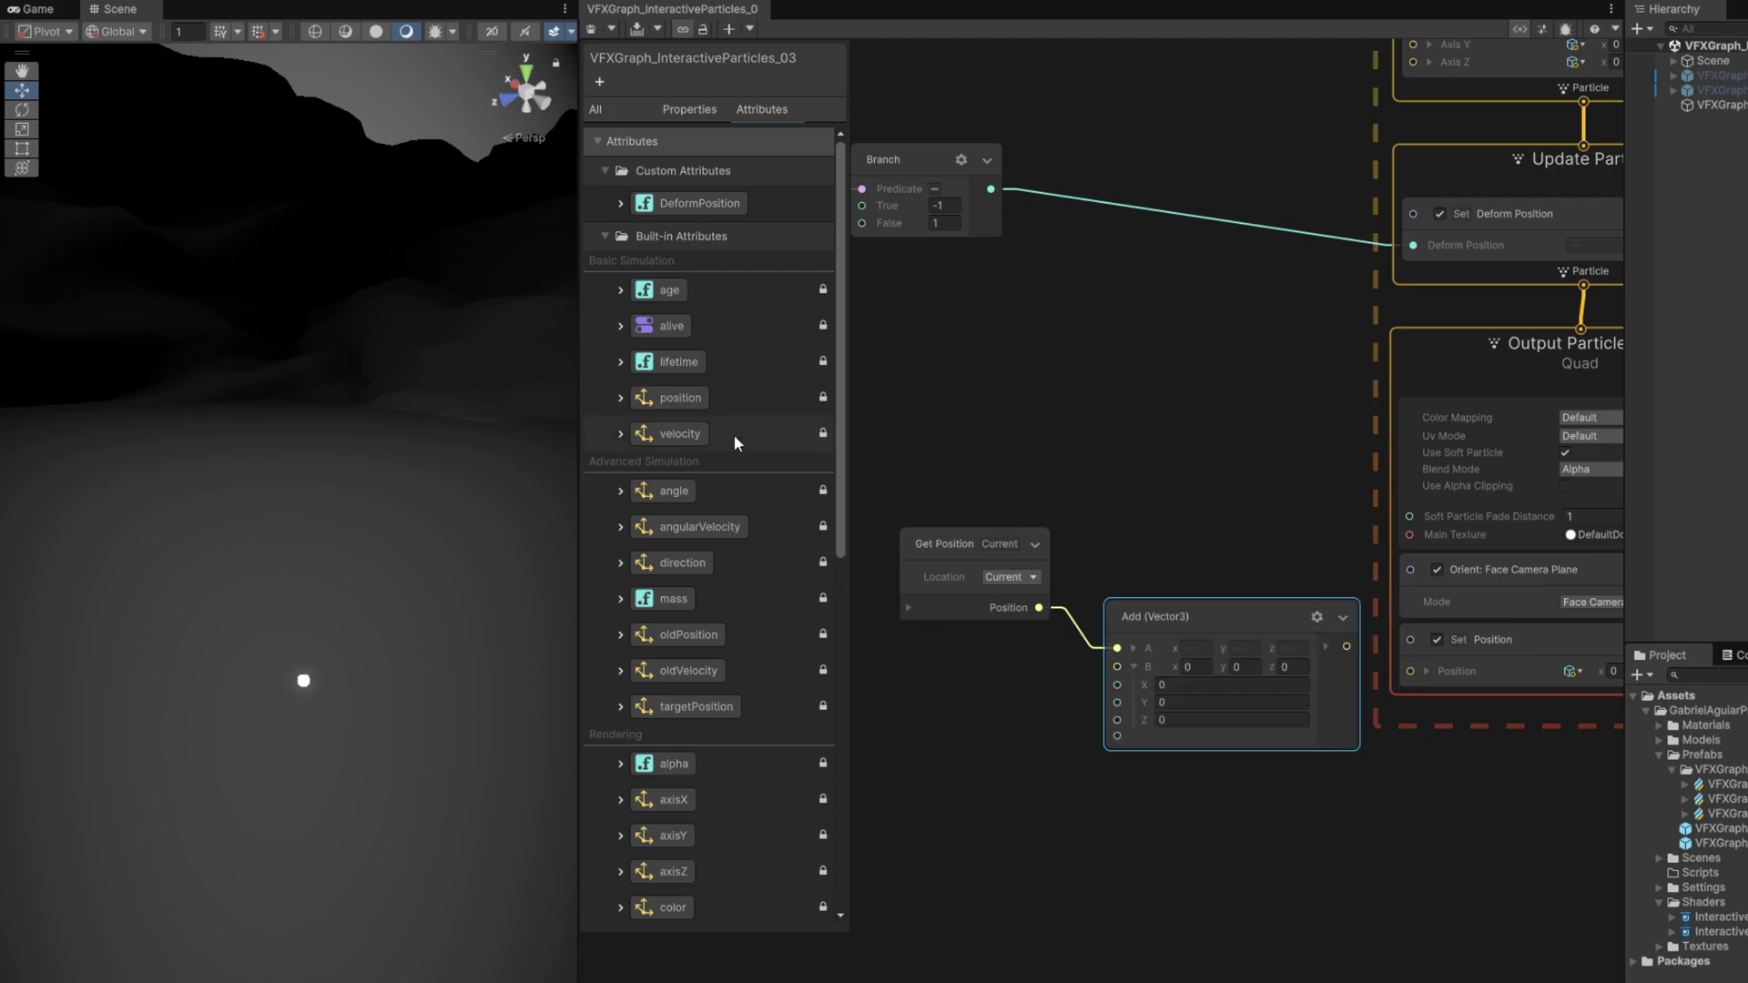
# Step: Add a Get Deform Position operator, connect it to the Y component of Add's B input, and connect the sum to Set Position
pyautogui.moveTo(690, 209); pyautogui.dragTo(965, 446)
pyautogui.moveTo(898, 707); pyautogui.dragTo(898, 707)
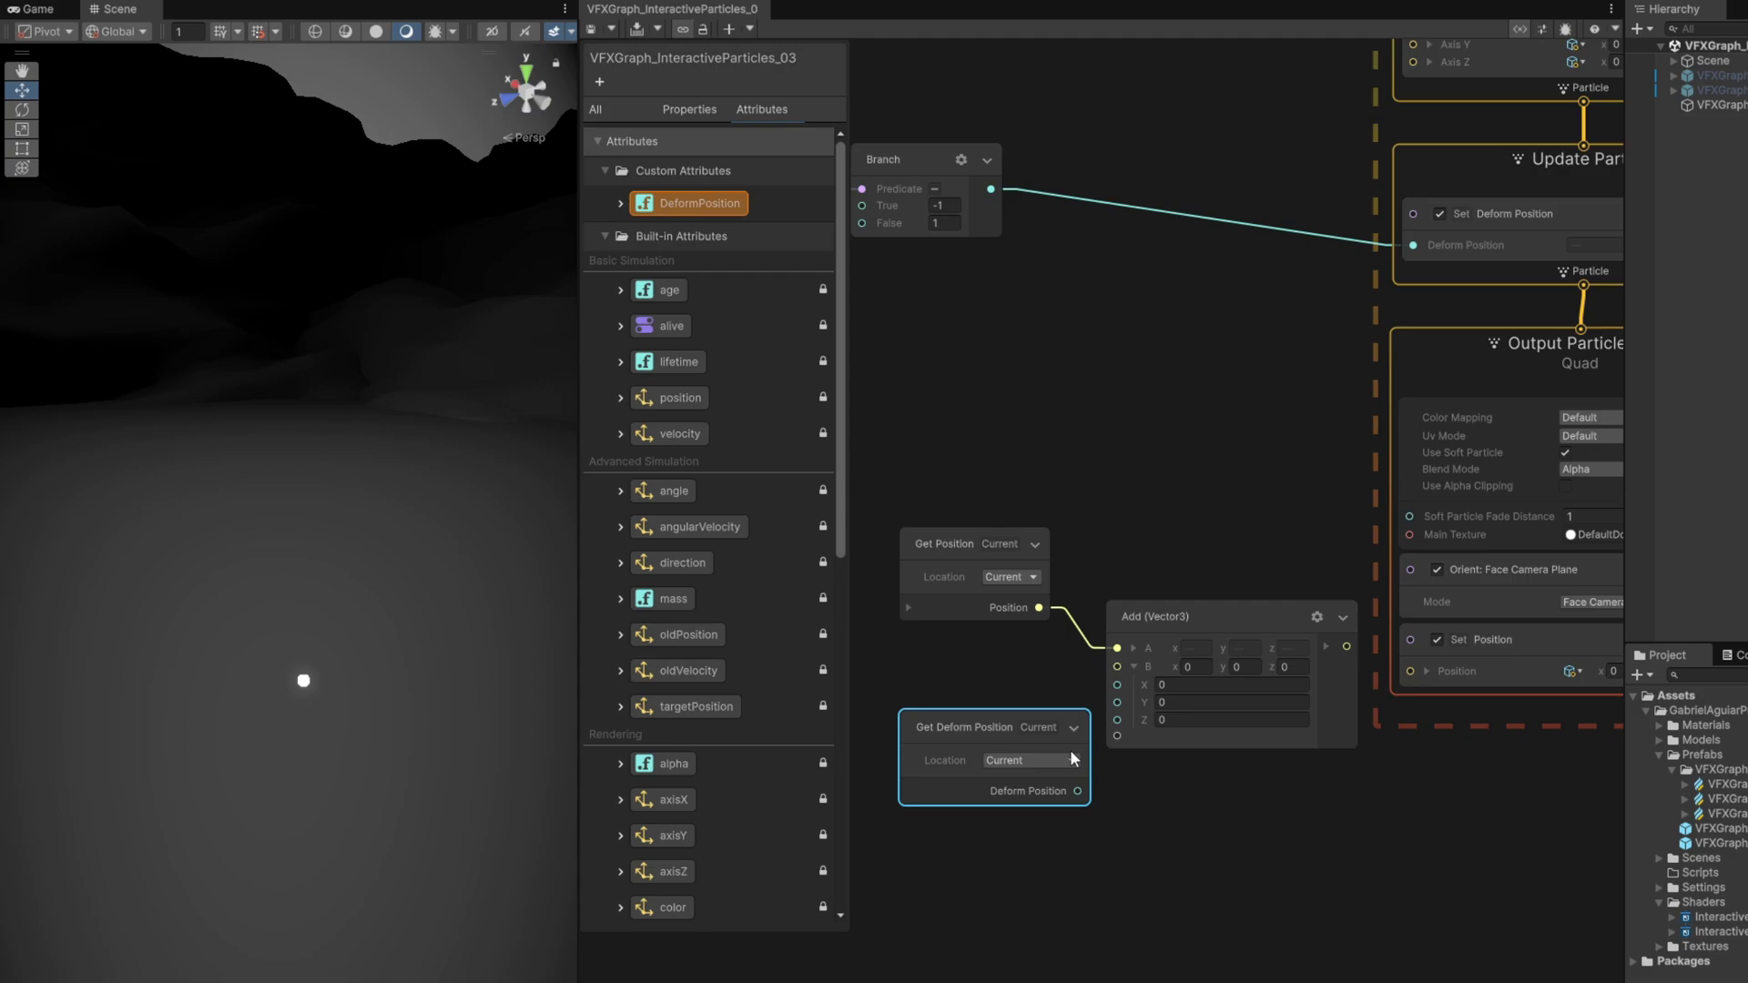
pyautogui.moveTo(995, 733); pyautogui.dragTo(1118, 703)
pyautogui.moveTo(1348, 648); pyautogui.dragTo(1411, 671)
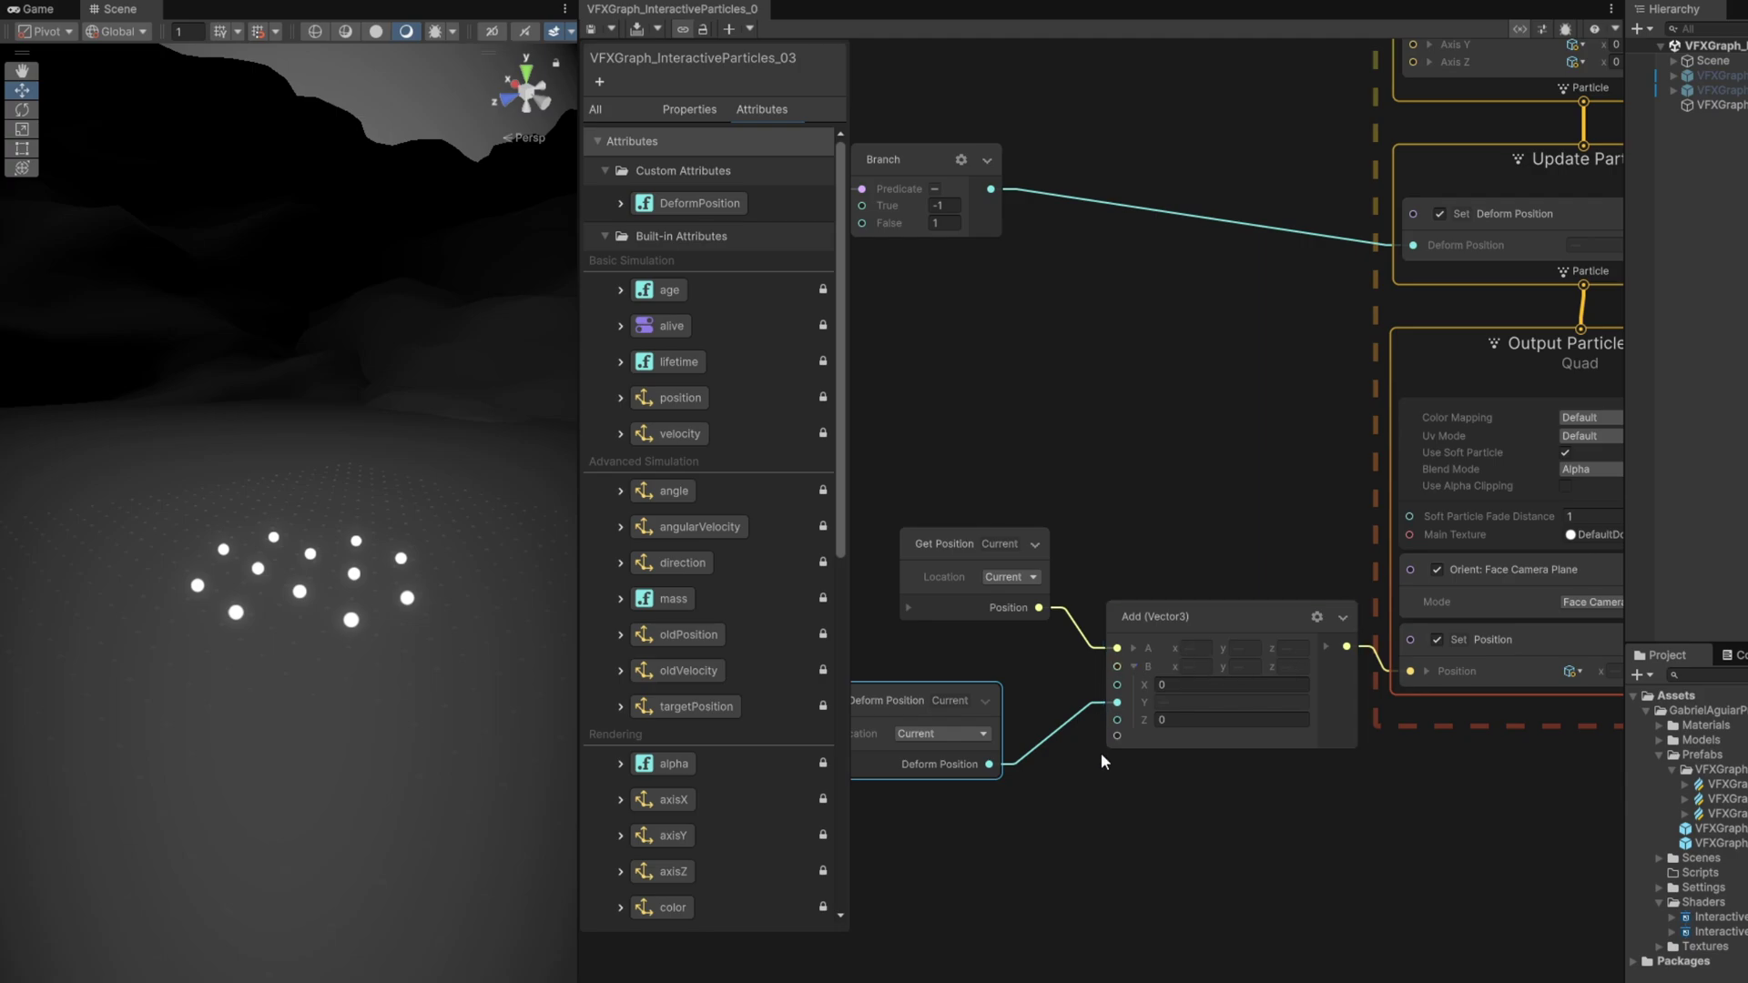
# Step: Set the Branch operator's True value to 0
pyautogui.moveTo(1101, 754); pyautogui.dragTo(1095, 790, button='middle')
pyautogui.moveTo(393, 613); pyautogui.dragTo(519, 568, button='right')
pyautogui.press('a')
pyautogui.keyDown('alt'); pyautogui.moveTo(519, 568); pyautogui.dragTo(235, 602); pyautogui.keyUp('alt')
pyautogui.click(1721, 104)
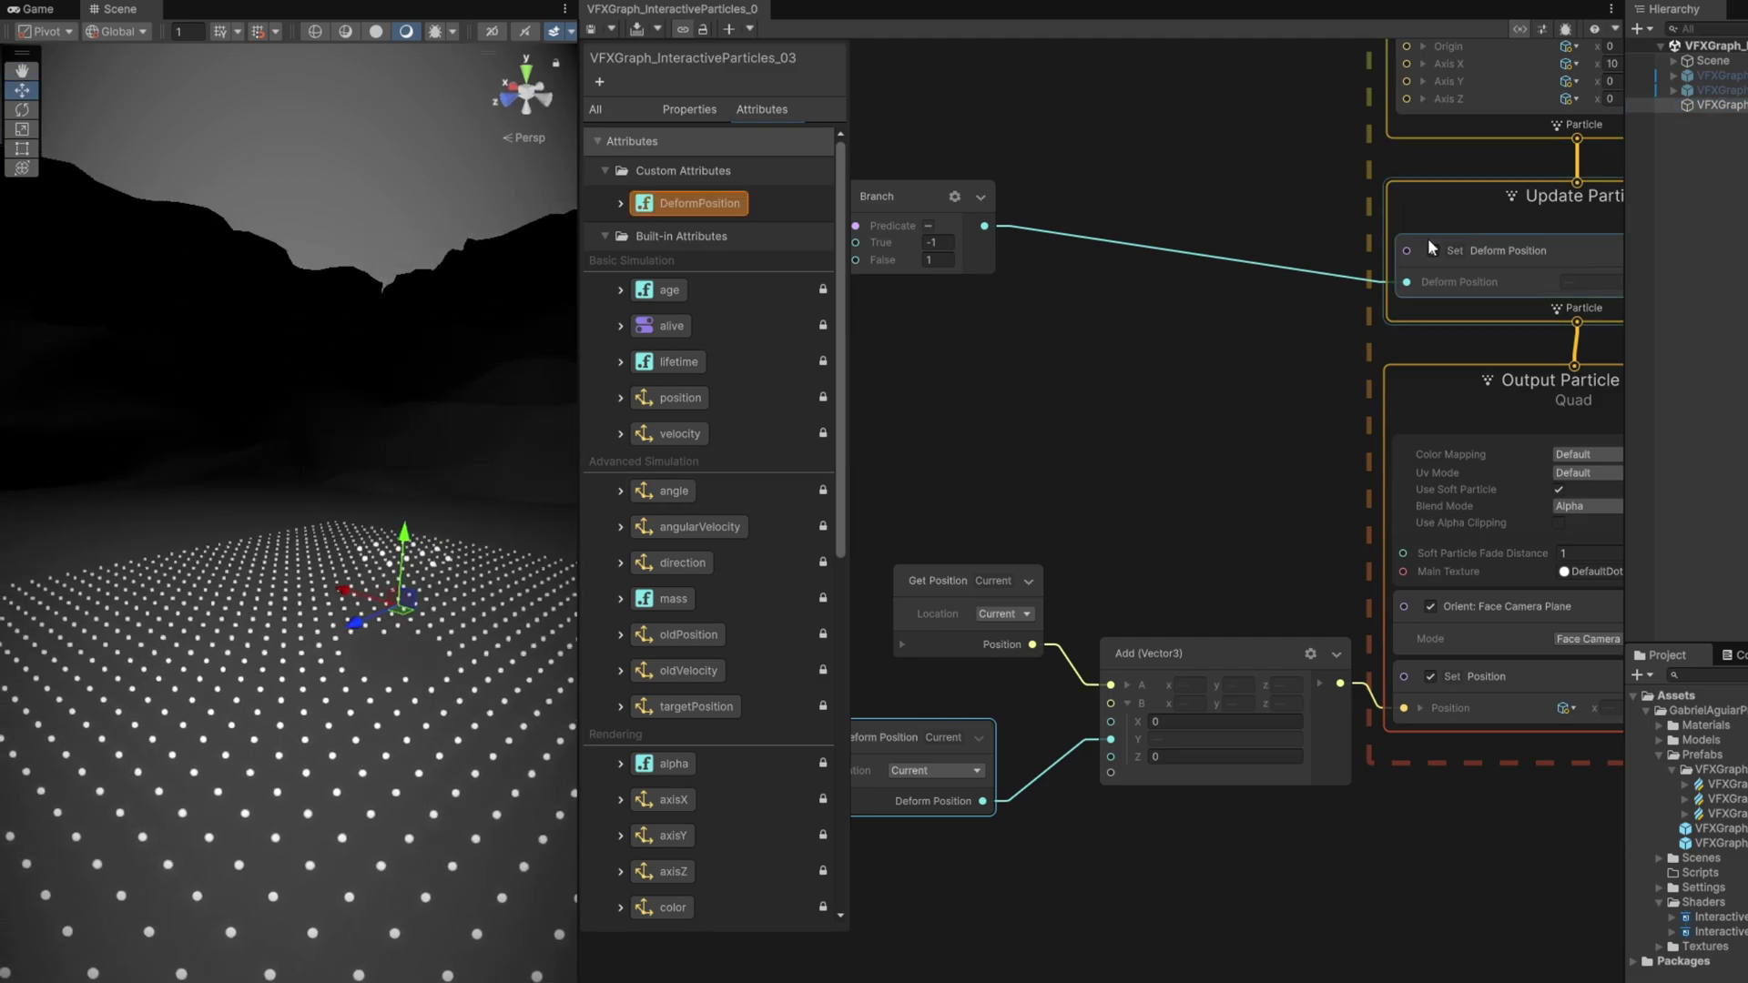
pyautogui.click(944, 242)
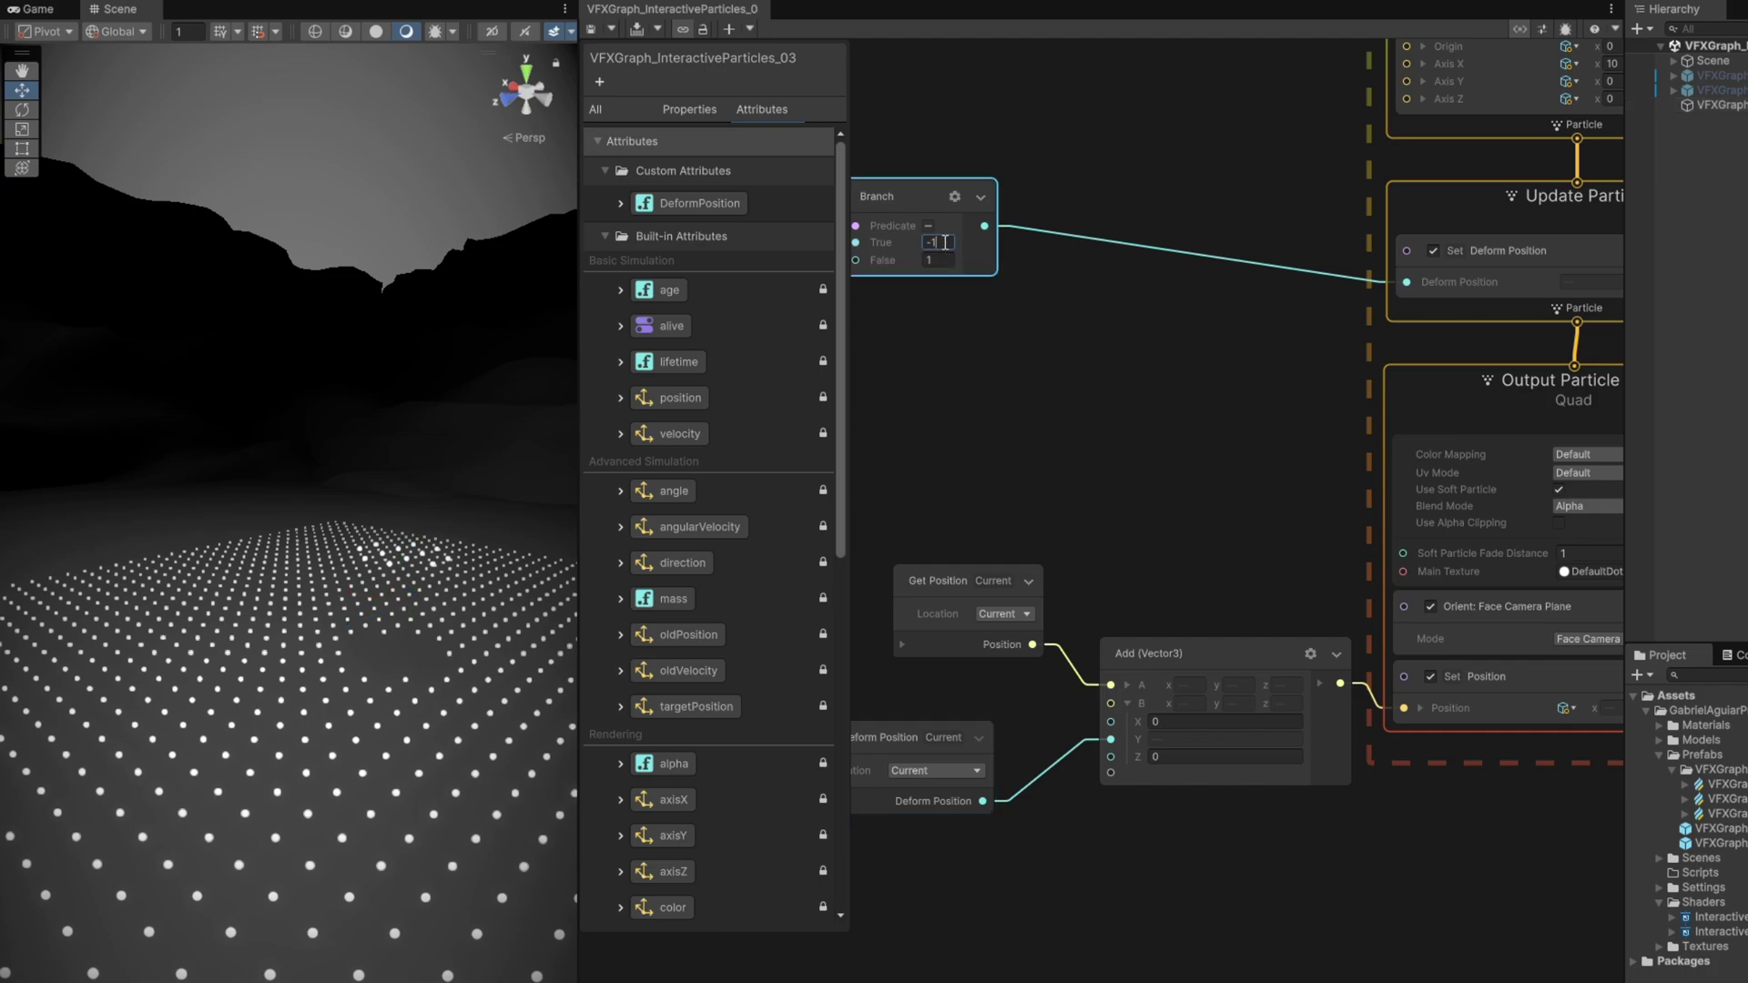
pyautogui.write('0')
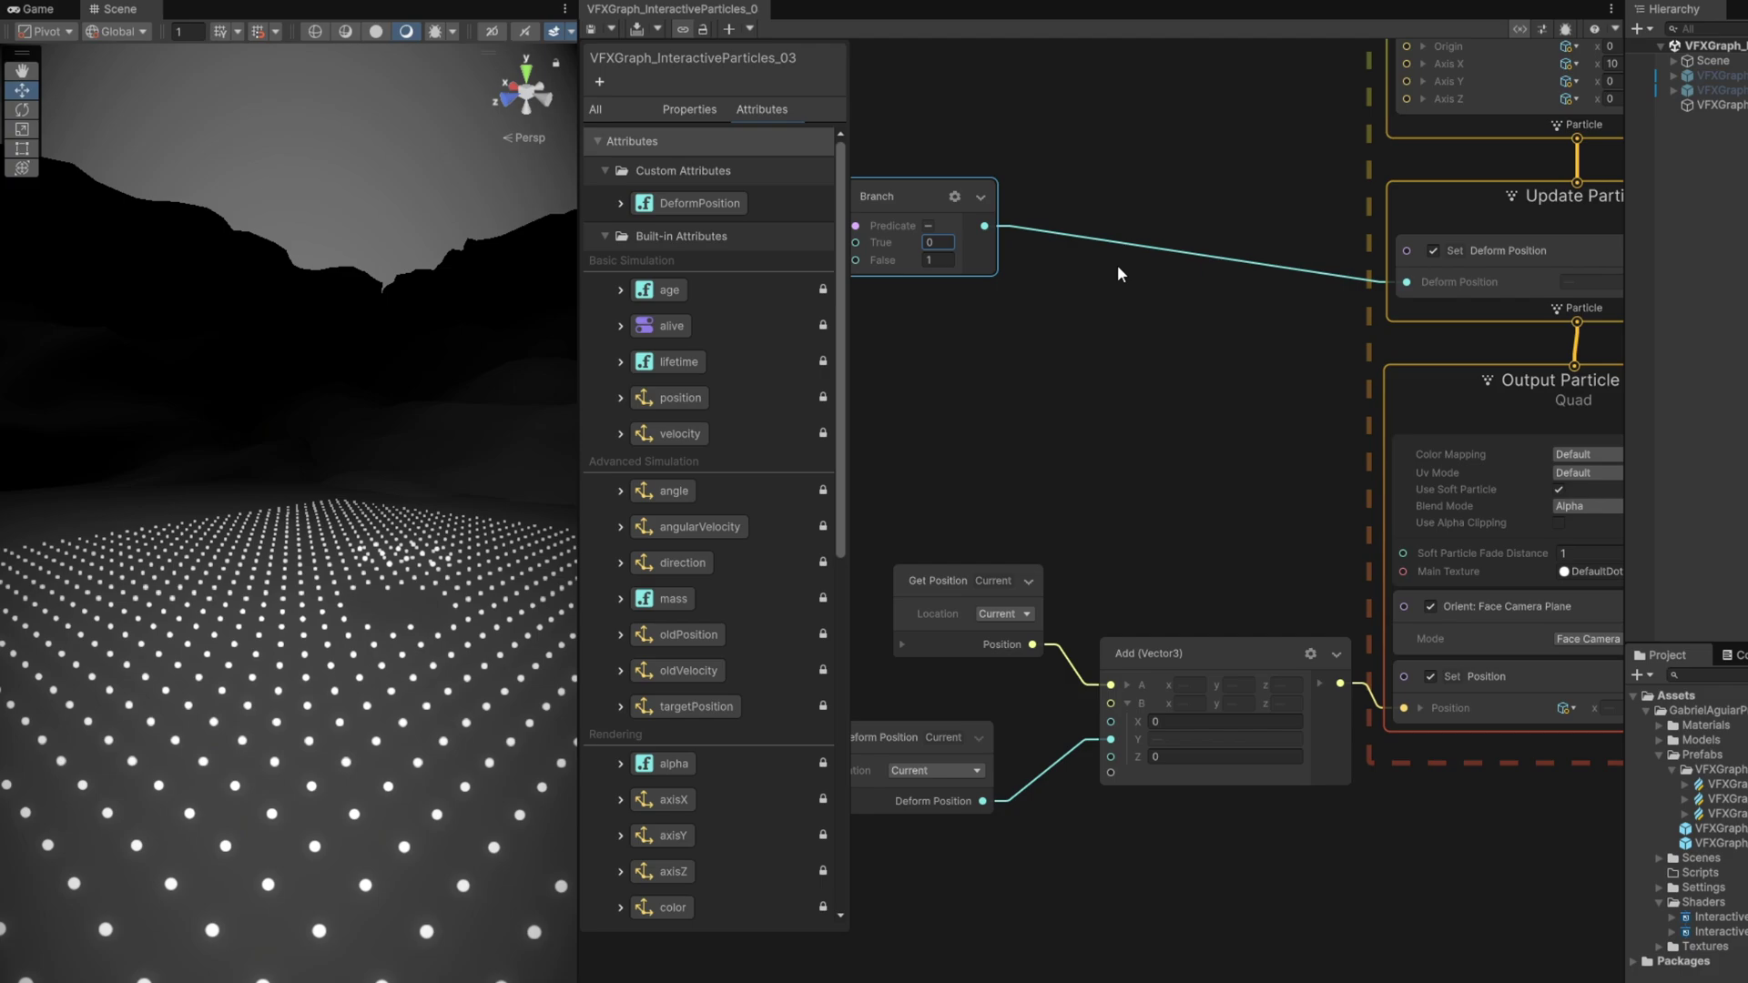
# Step: Select the Sphere operator with the VFX object active and move the sphere's gizmo across the particle grid in the scene
pyautogui.click(1719, 104)
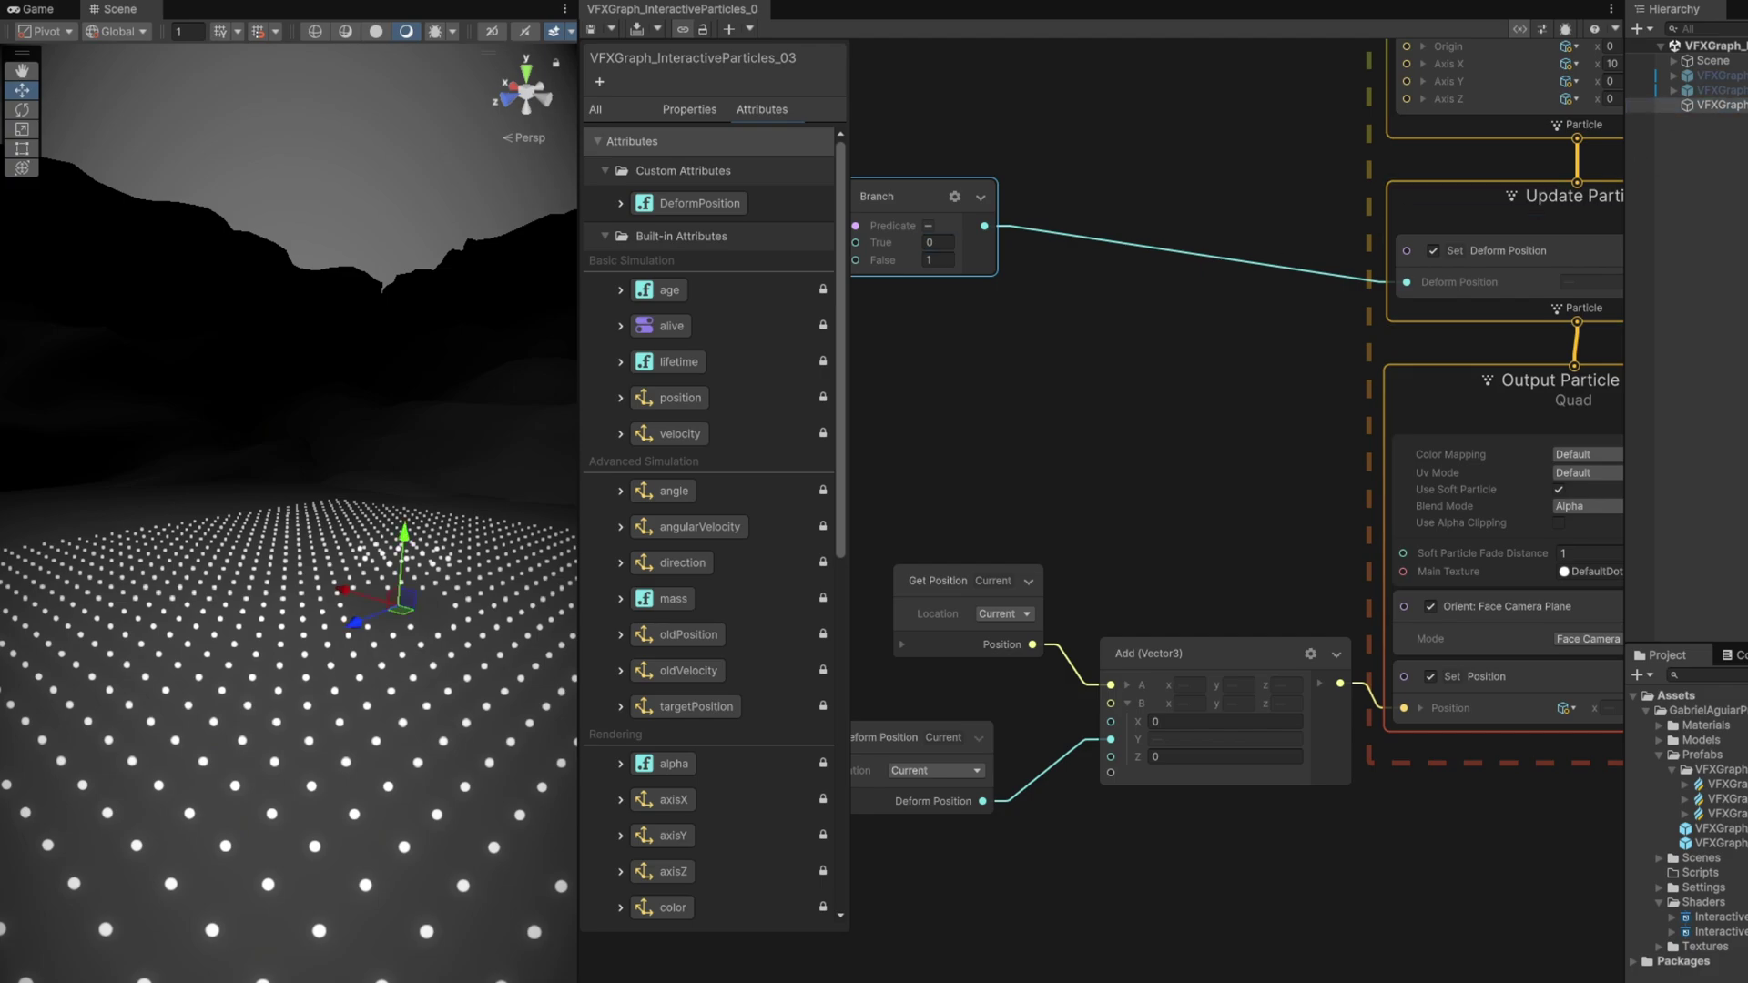
pyautogui.press('q')
pyautogui.moveTo(437, 543); pyautogui.dragTo(475, 498, button='right')
pyautogui.keyDown('alt'); pyautogui.moveTo(475, 496); pyautogui.dragTo(481, 601); pyautogui.keyUp('alt')
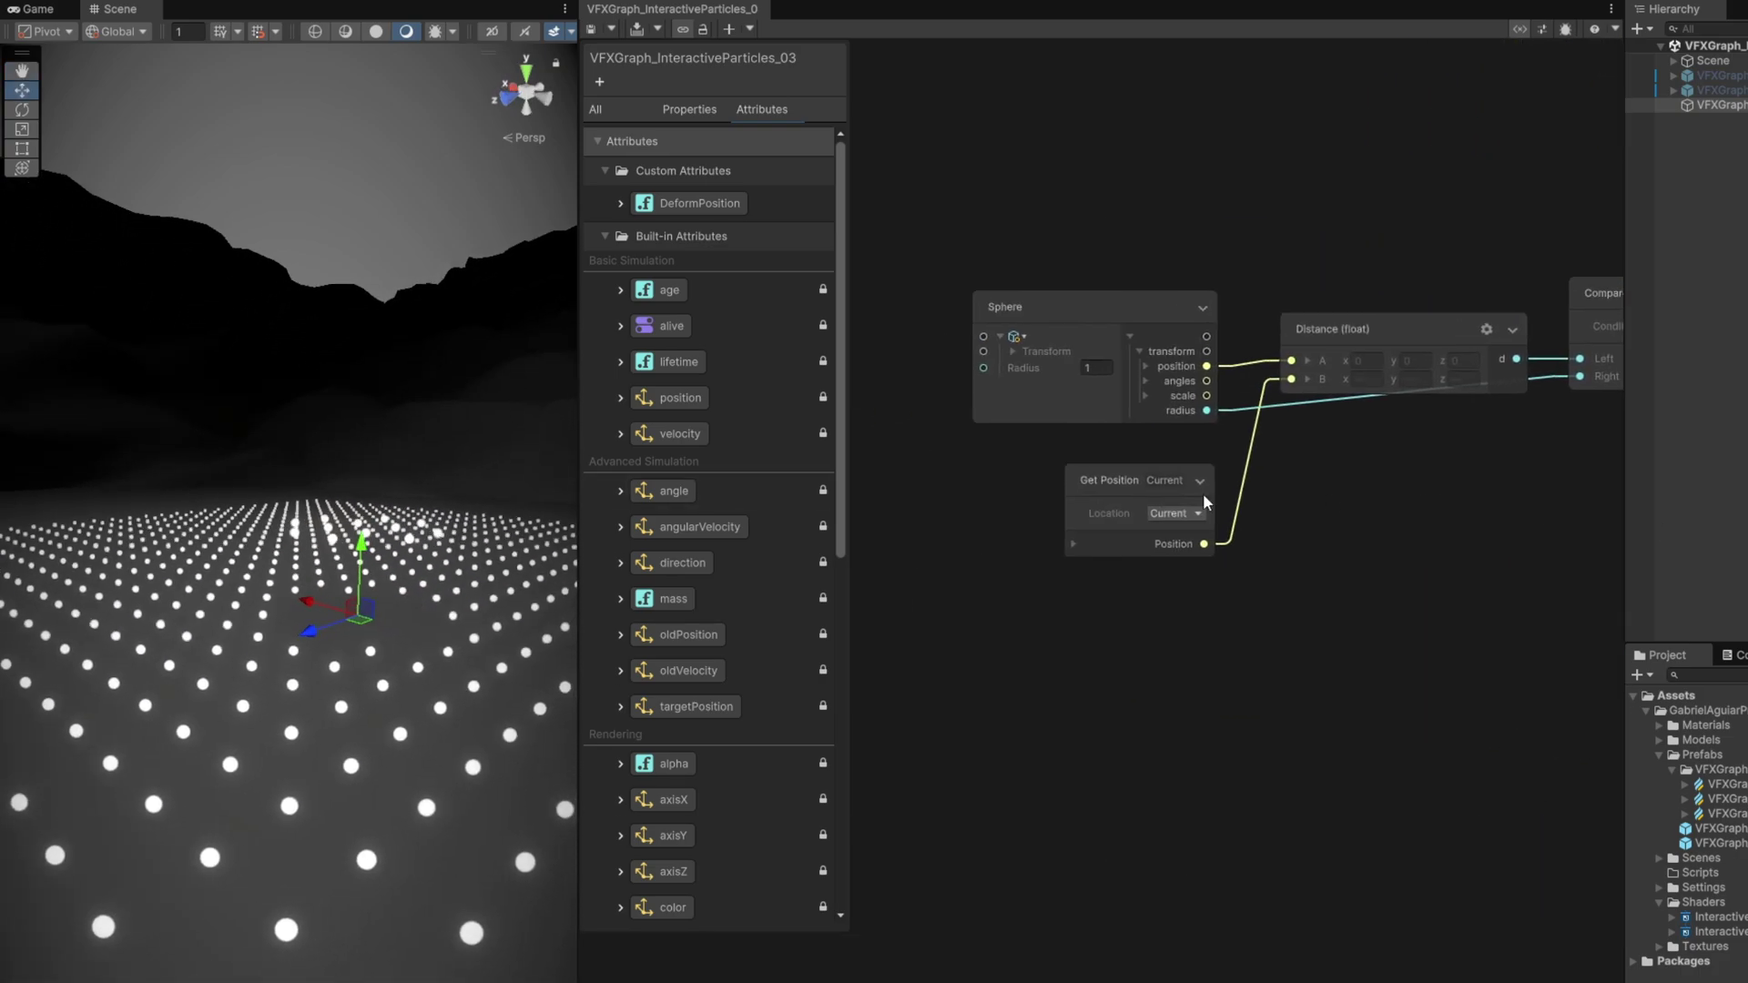
pyautogui.click(1057, 323)
pyautogui.keyDown('alt'); pyautogui.moveTo(355, 638); pyautogui.dragTo(372, 699); pyautogui.keyUp('alt')
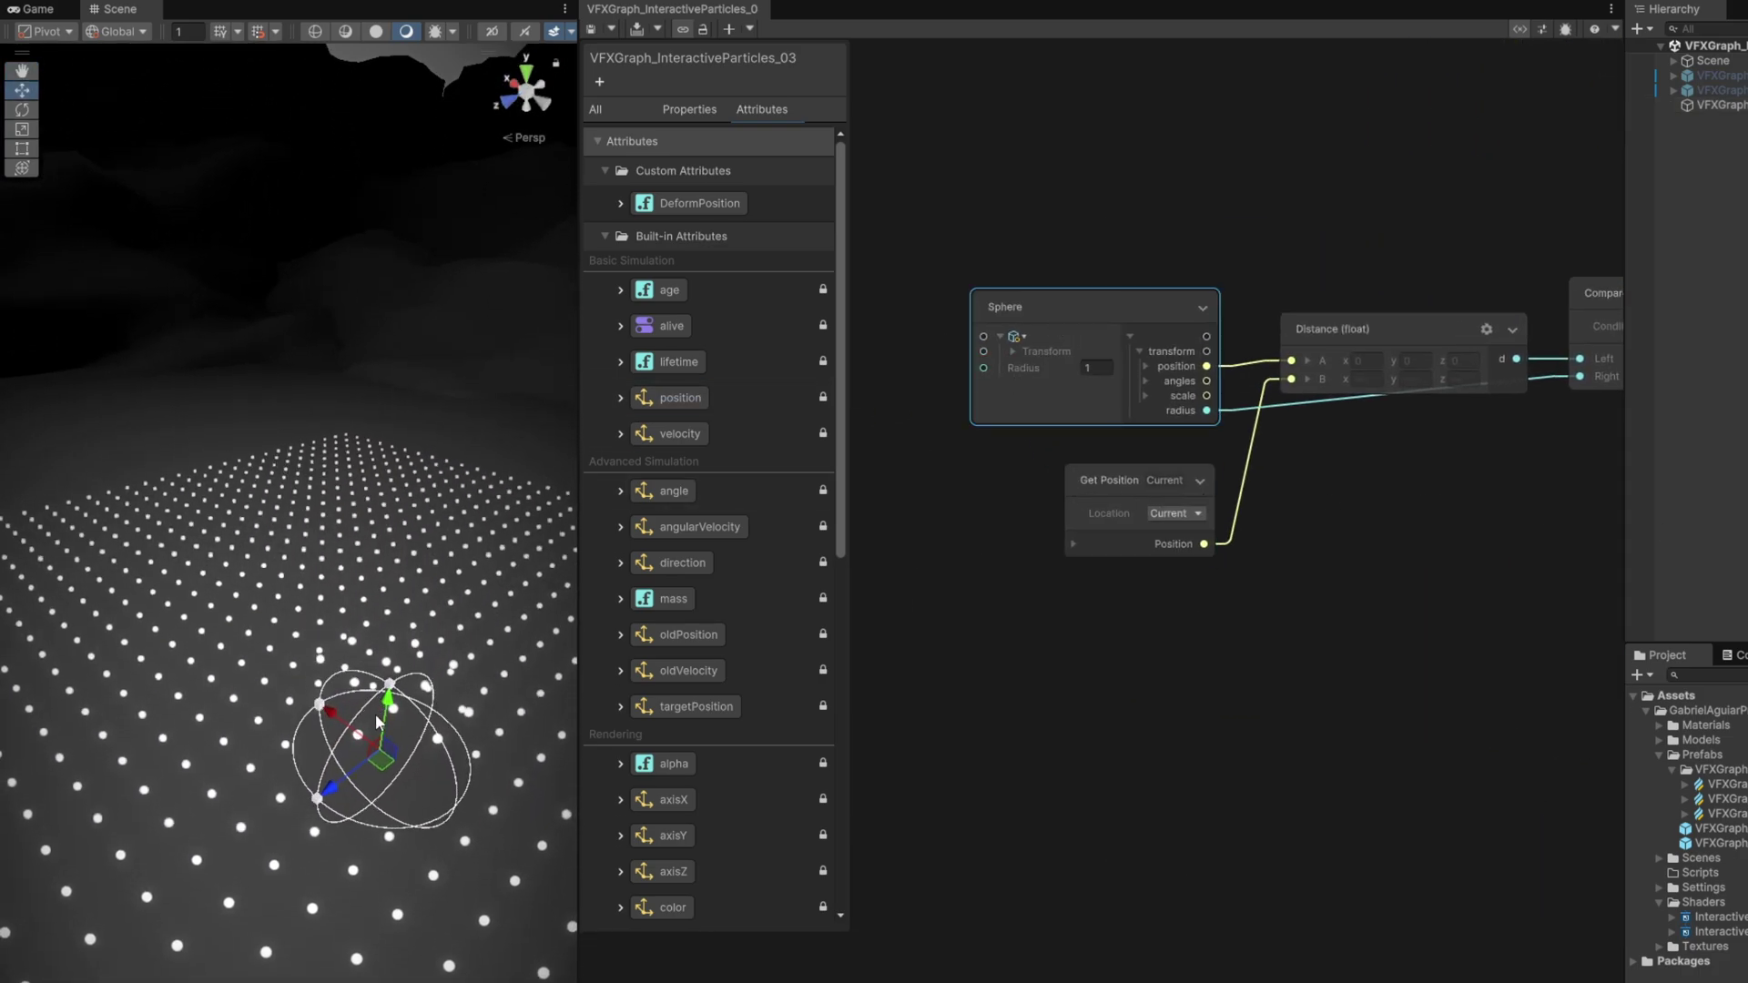
pyautogui.moveTo(380, 763); pyautogui.dragTo(337, 737)
pyautogui.moveTo(337, 734); pyautogui.dragTo(349, 651, button='right')
pyautogui.moveTo(324, 557); pyautogui.dragTo(291, 483)
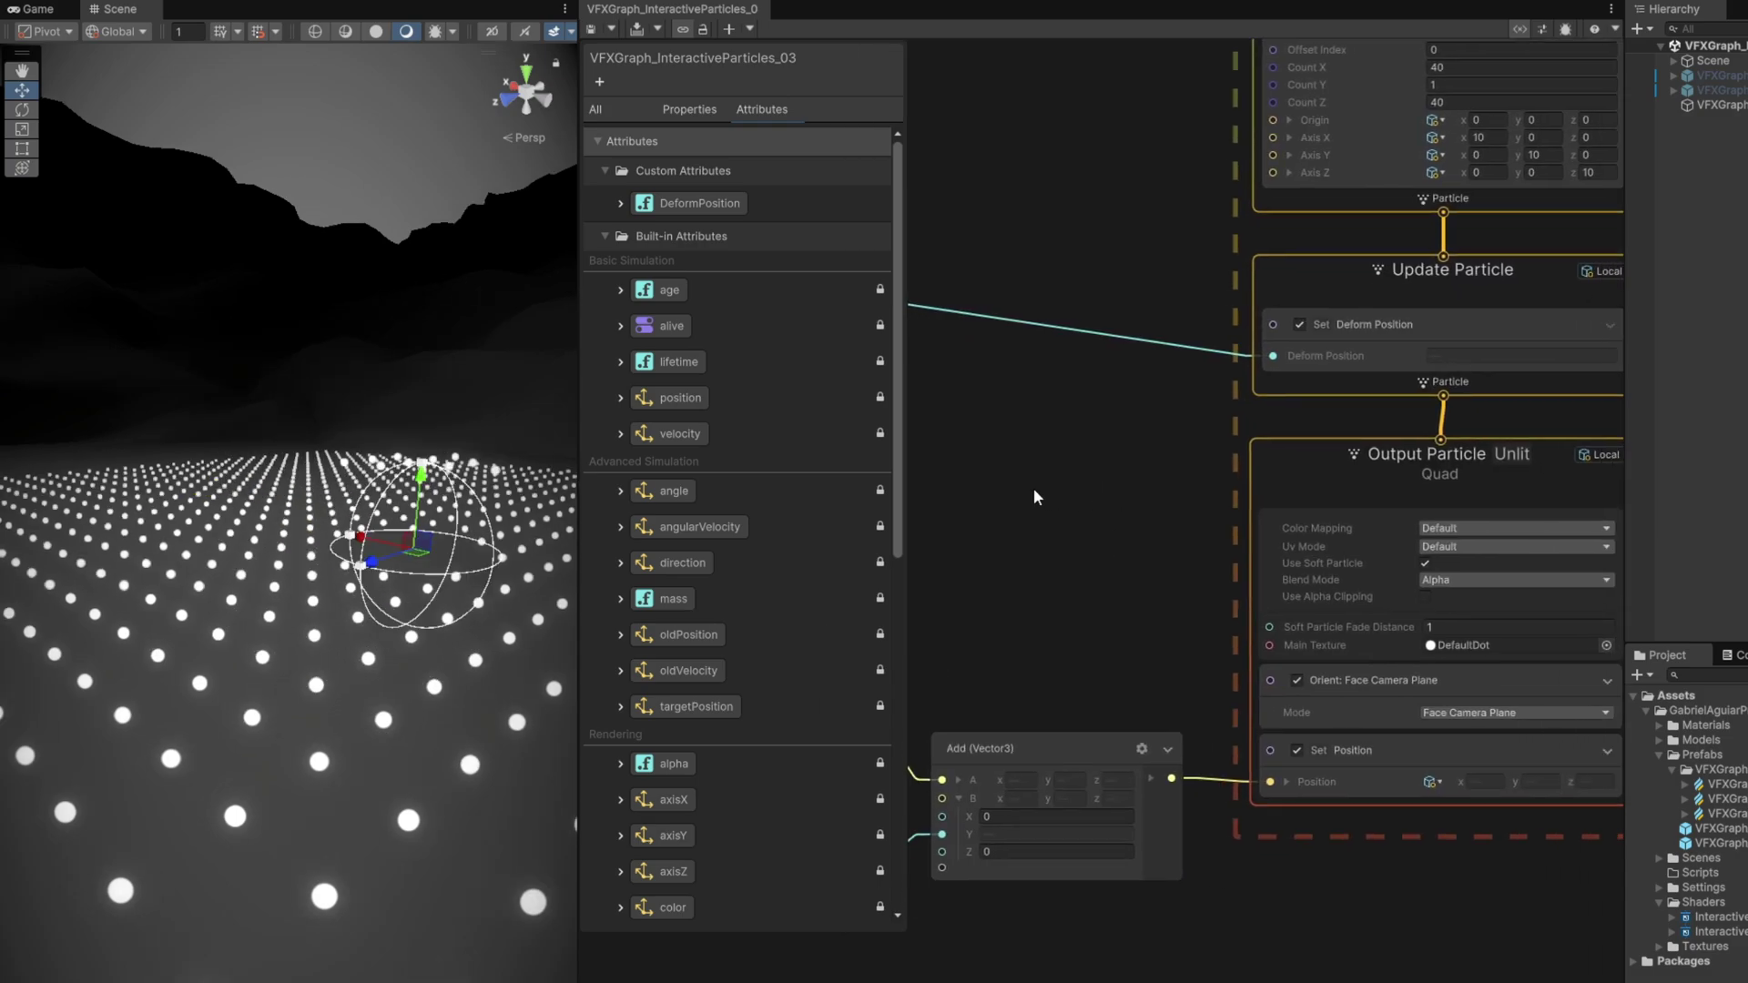
# Step: Add a Set Color block to Output Particle and place it above the Orient block
pyautogui.moveTo(1034, 490); pyautogui.dragTo(1012, 487, button='middle')
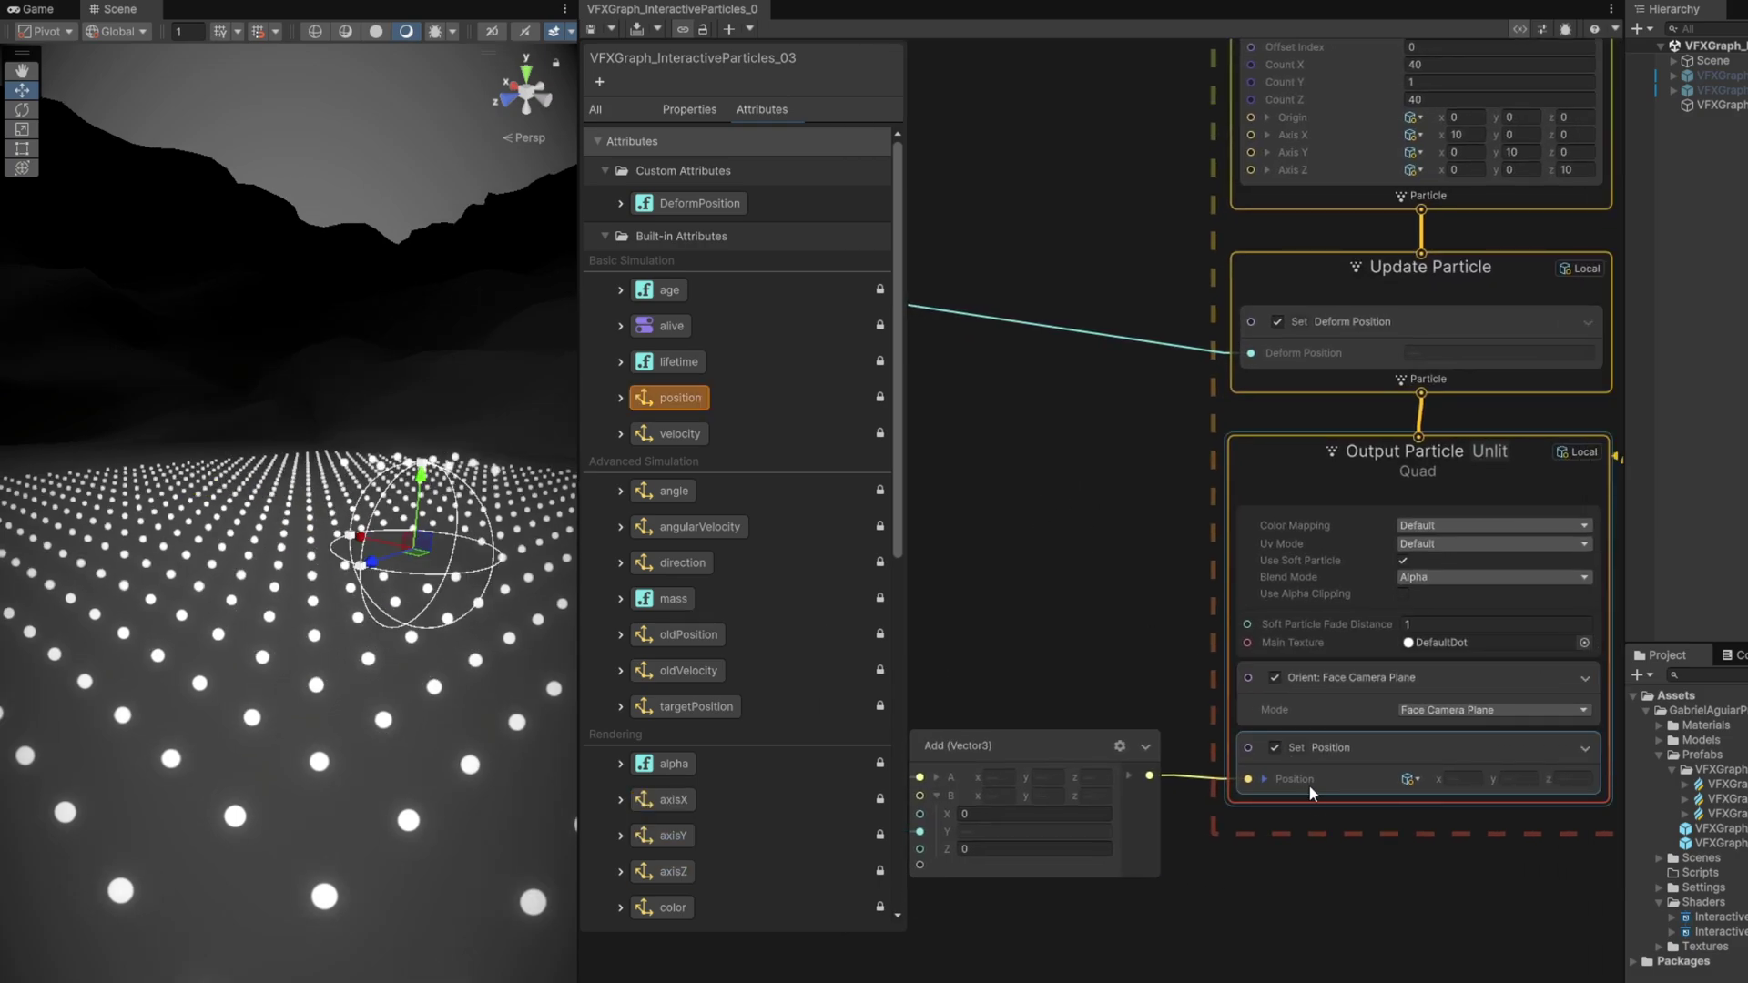
pyautogui.click(1325, 697)
pyautogui.press('space')
pyautogui.write('set ol')
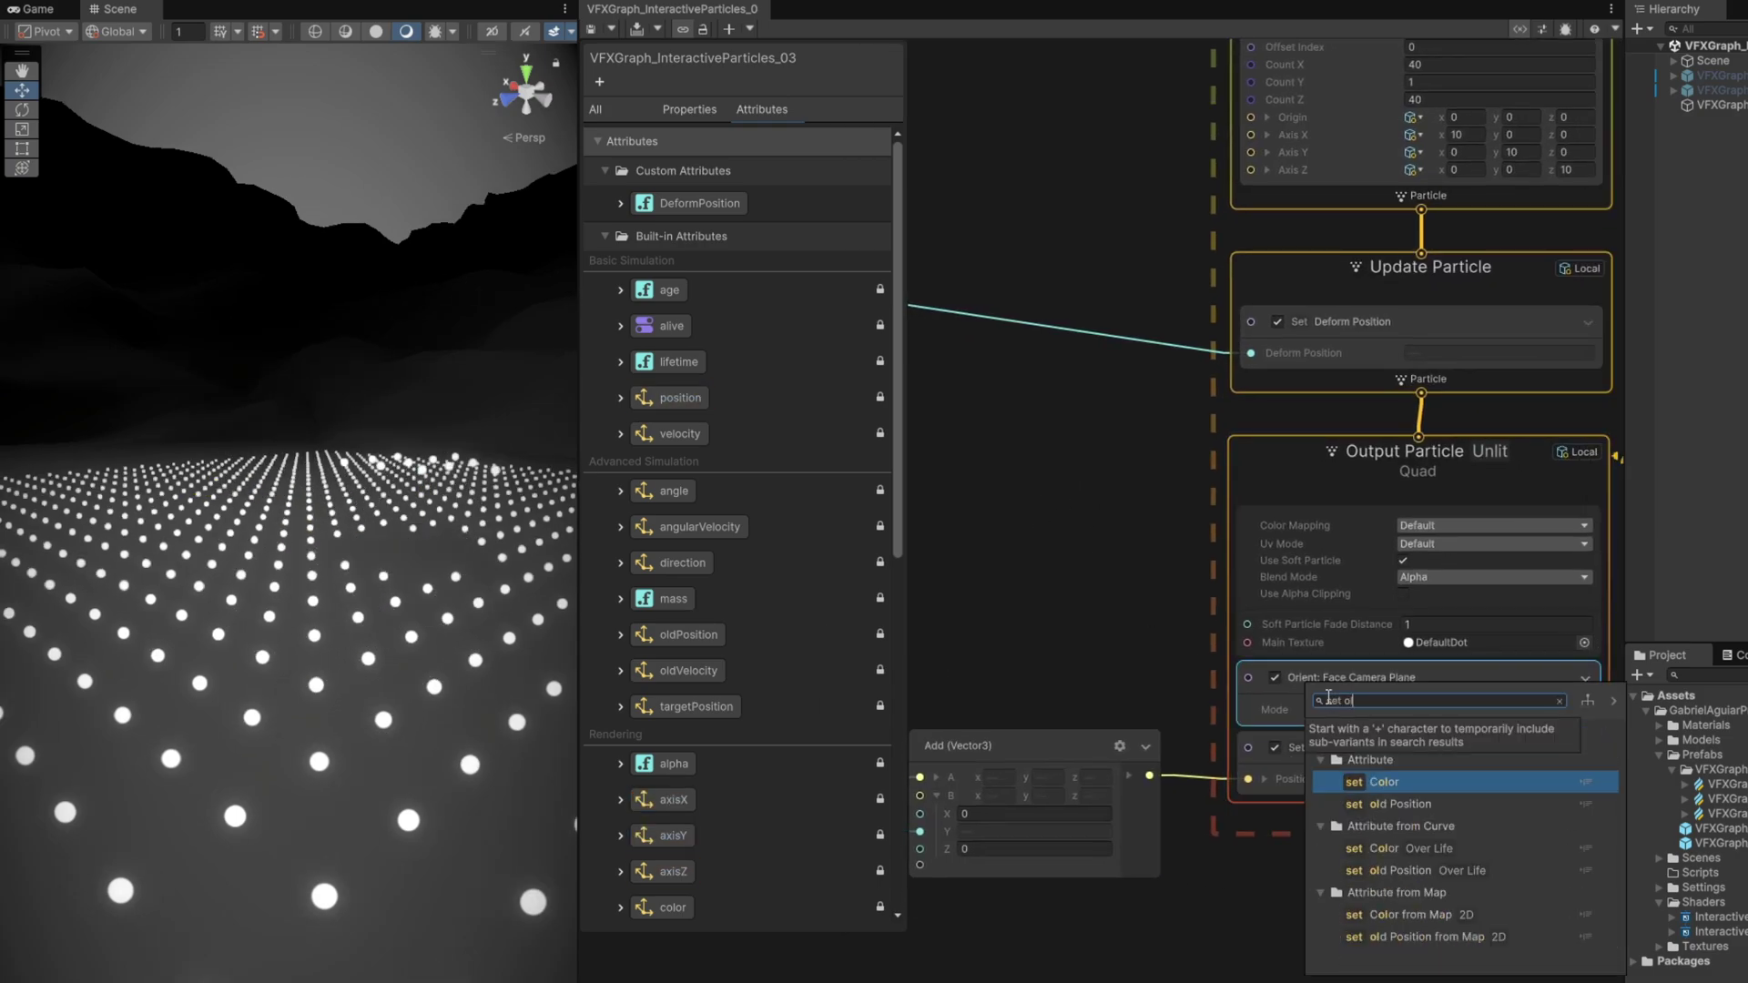
pyautogui.press('Return')
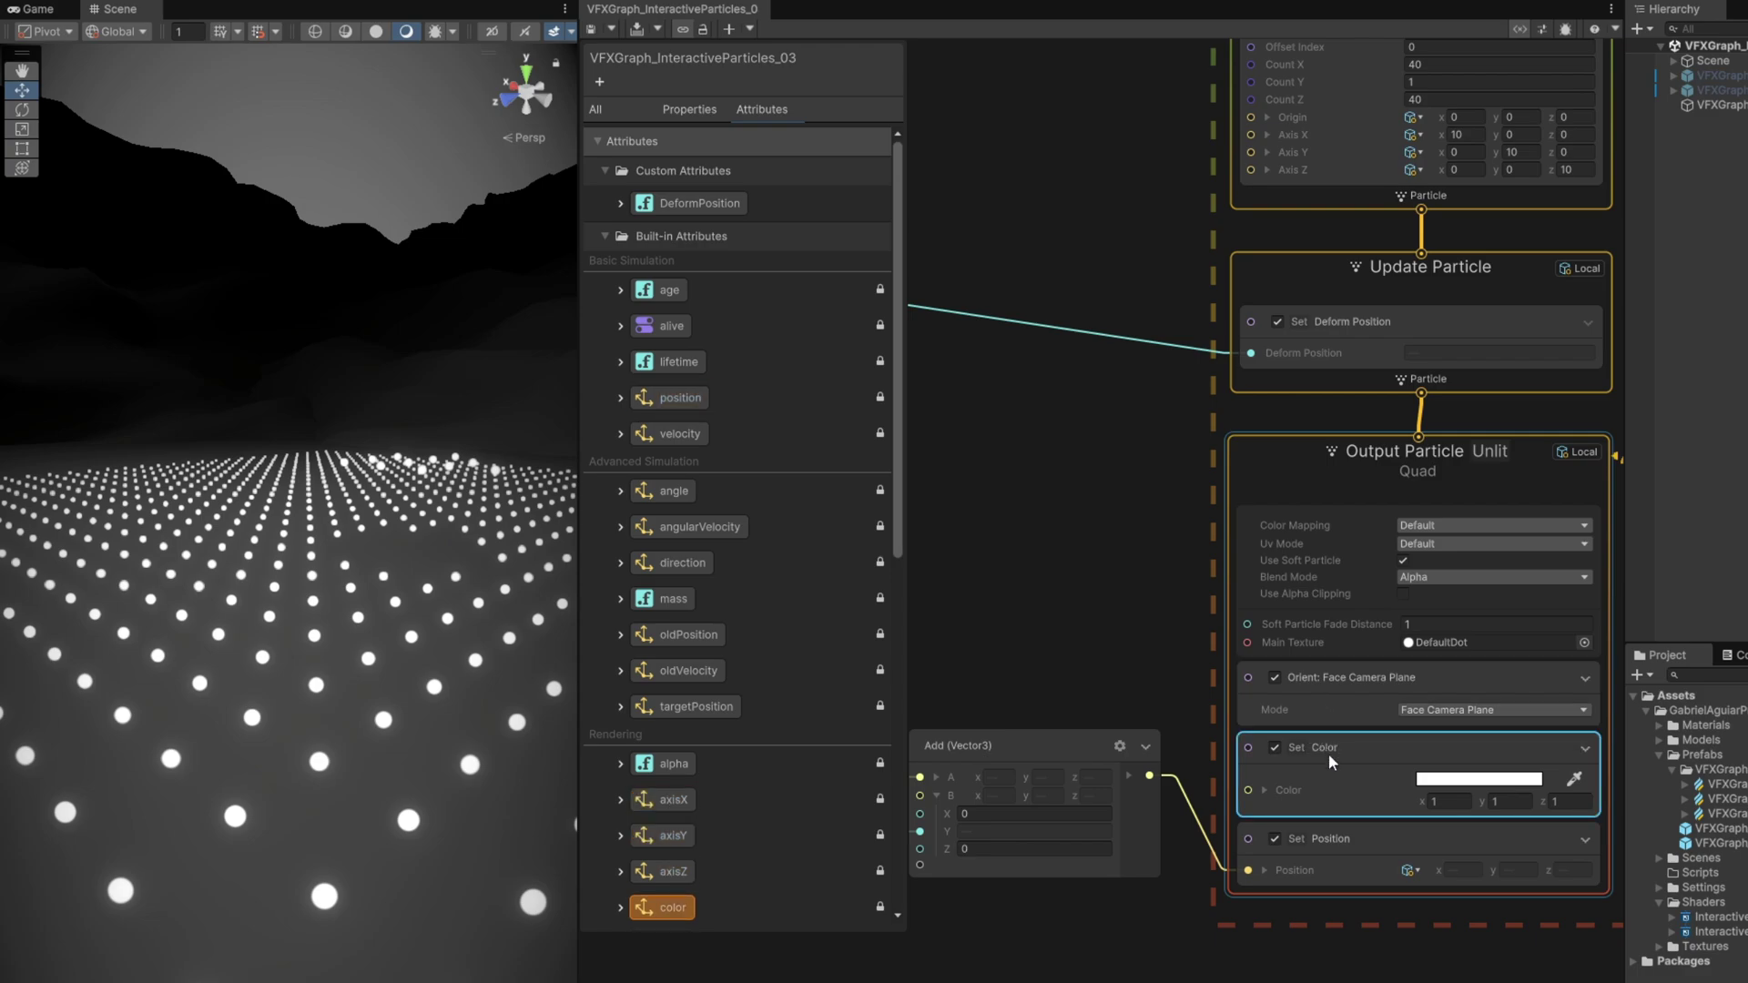
pyautogui.moveTo(1330, 752); pyautogui.dragTo(1325, 657)
# Step: Select the Get Position, Get Deform Position and Add operators and move them down to free space beside Output Particle
pyautogui.scroll(-2, 1032, 613)
pyautogui.moveTo(1032, 613); pyautogui.dragTo(1332, 566, button='middle')
pyautogui.moveTo(1317, 807); pyautogui.dragTo(1126, 628)
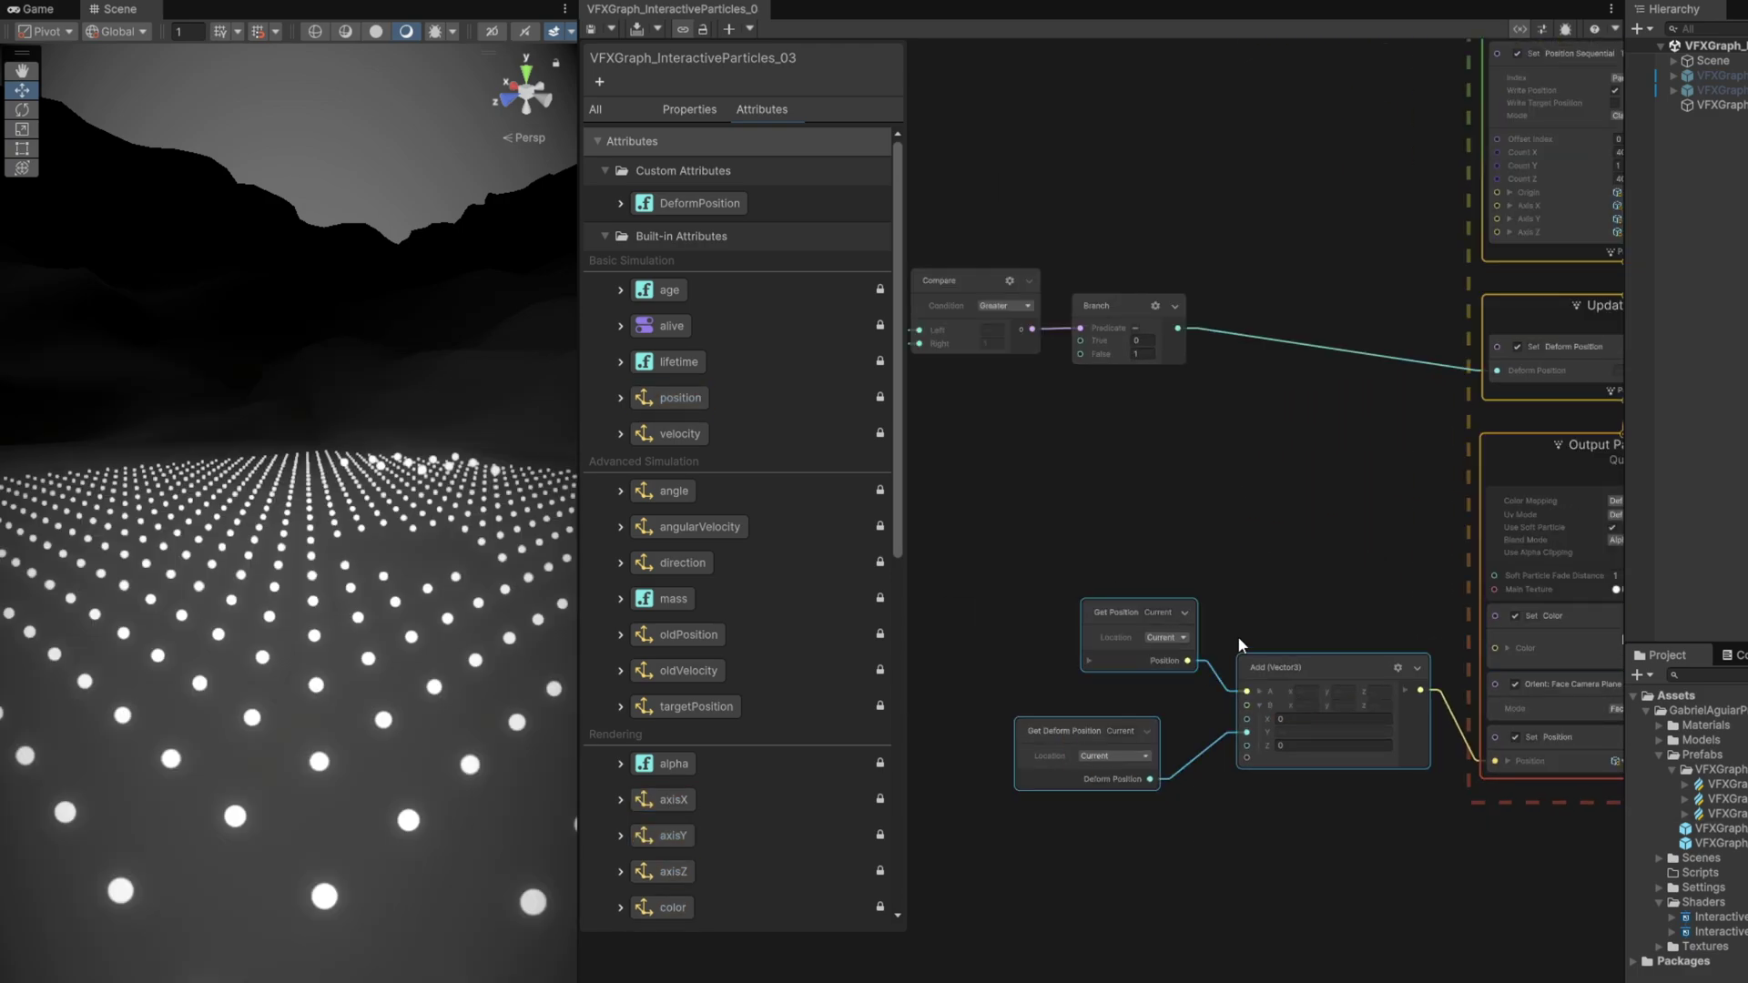
pyautogui.moveTo(1303, 680); pyautogui.dragTo(1302, 922)
pyautogui.click(1336, 786)
pyautogui.scroll(2, 1275, 641)
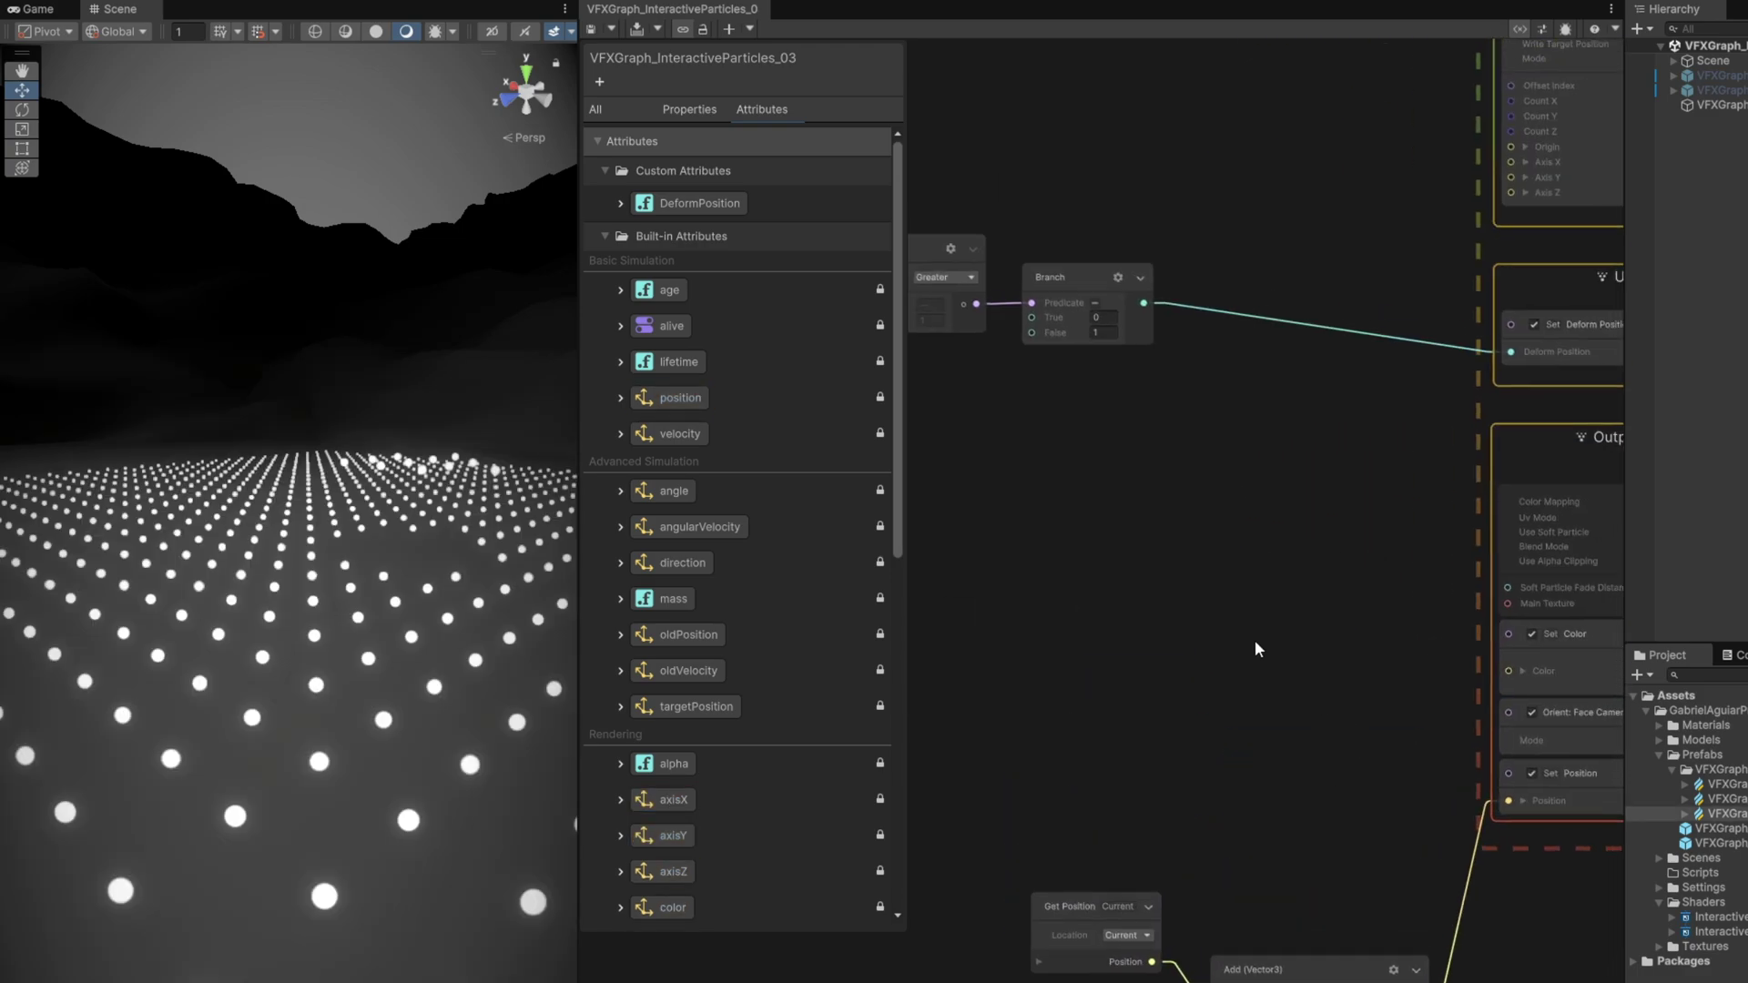
# Step: Add a Lerp operator in the free space beside Output Particle, below the Branch operator
pyautogui.press('space')
pyautogui.write('lerp')
pyautogui.press('Return')
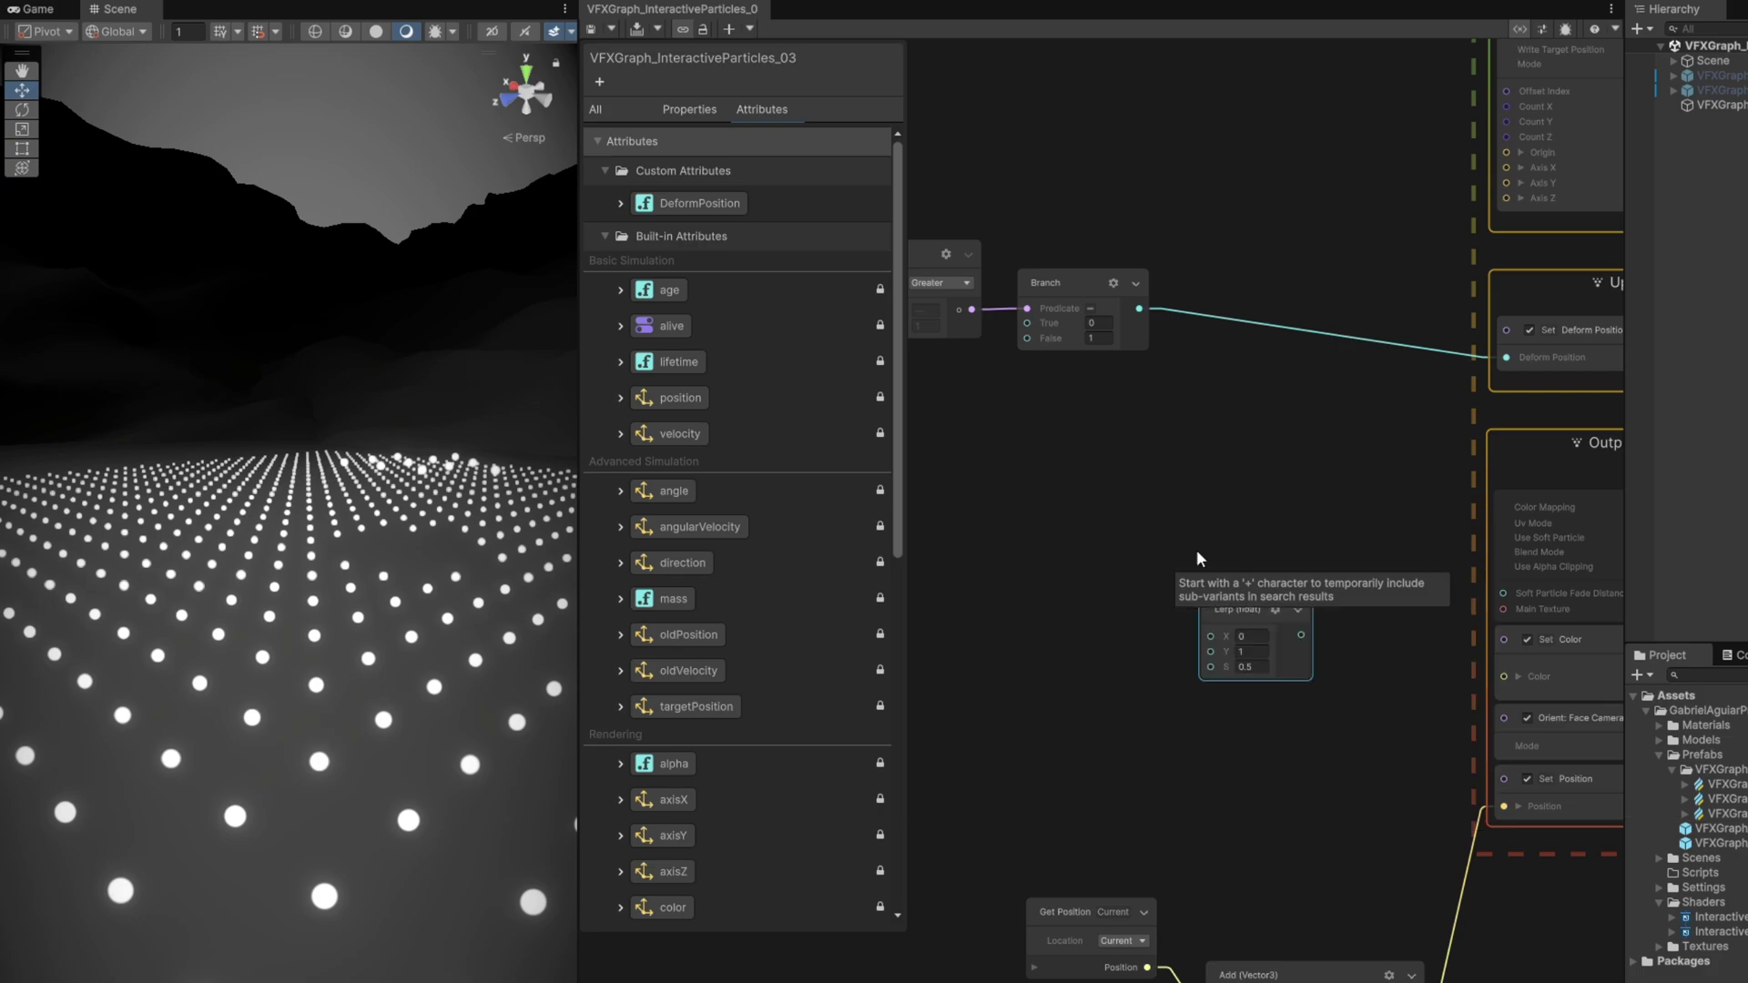
pyautogui.scroll(2, 1293, 674)
pyautogui.moveTo(1206, 564); pyautogui.dragTo(1272, 589)
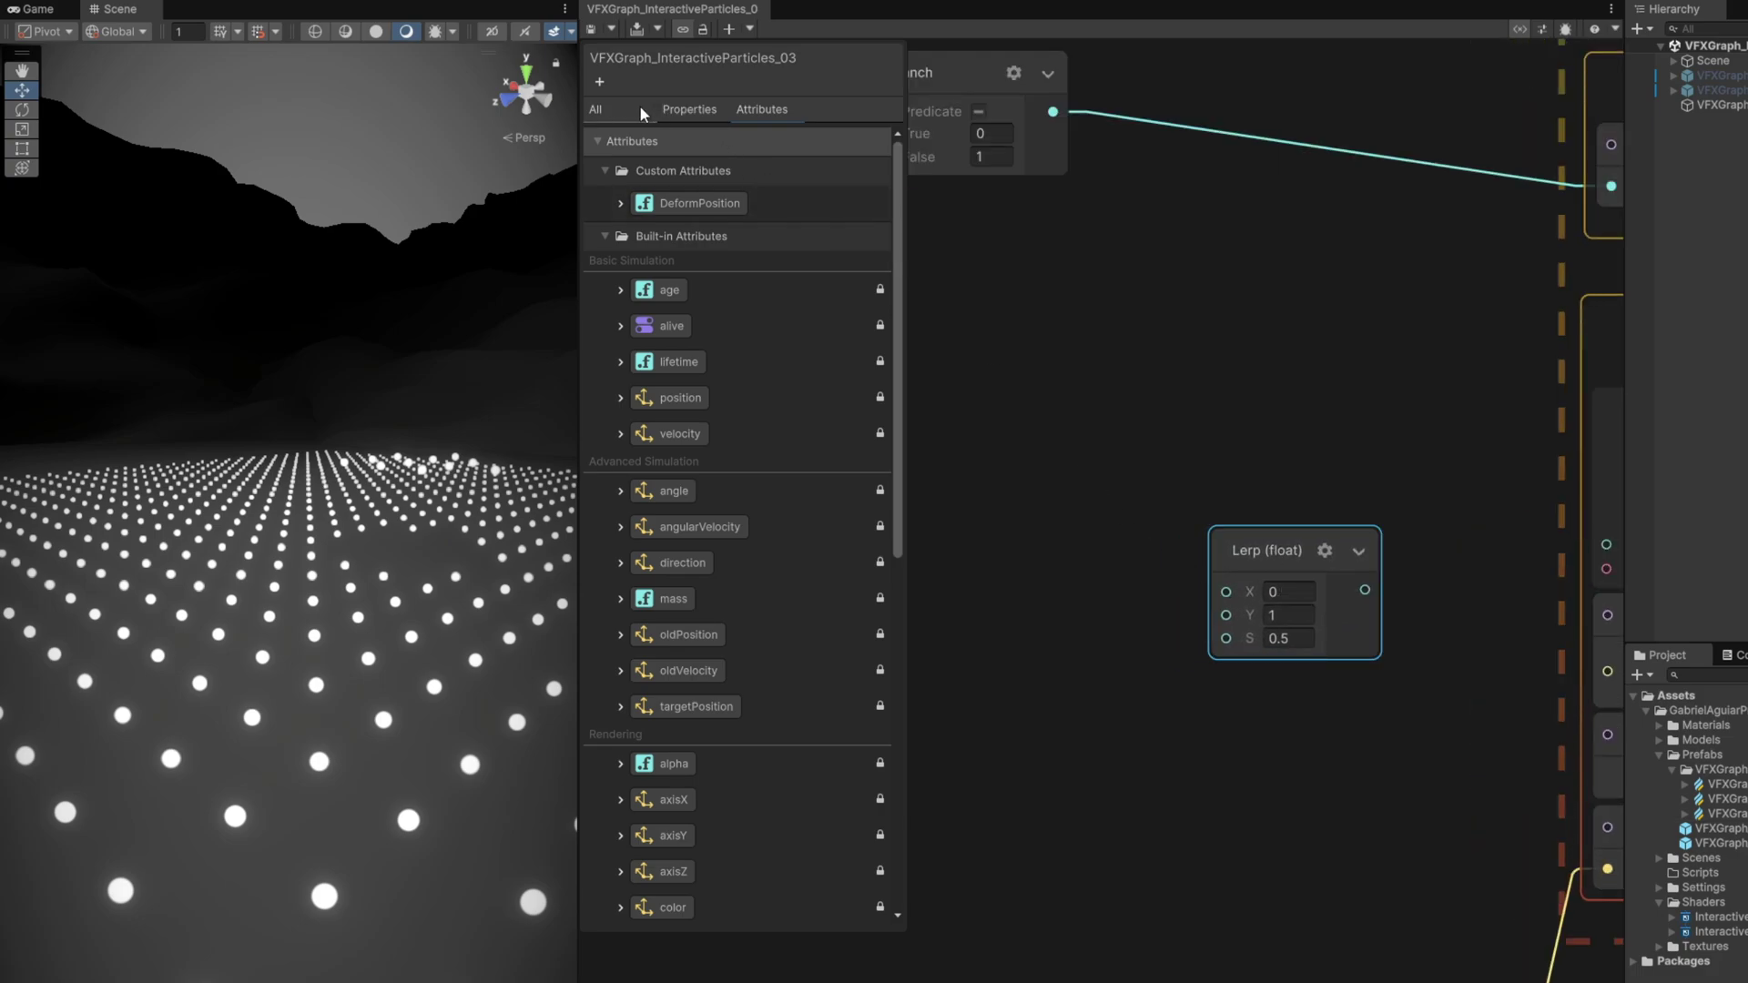
# Step: Create a Color property named ColorInside in the graph's blackboard
pyautogui.click(680, 107)
pyautogui.click(601, 81)
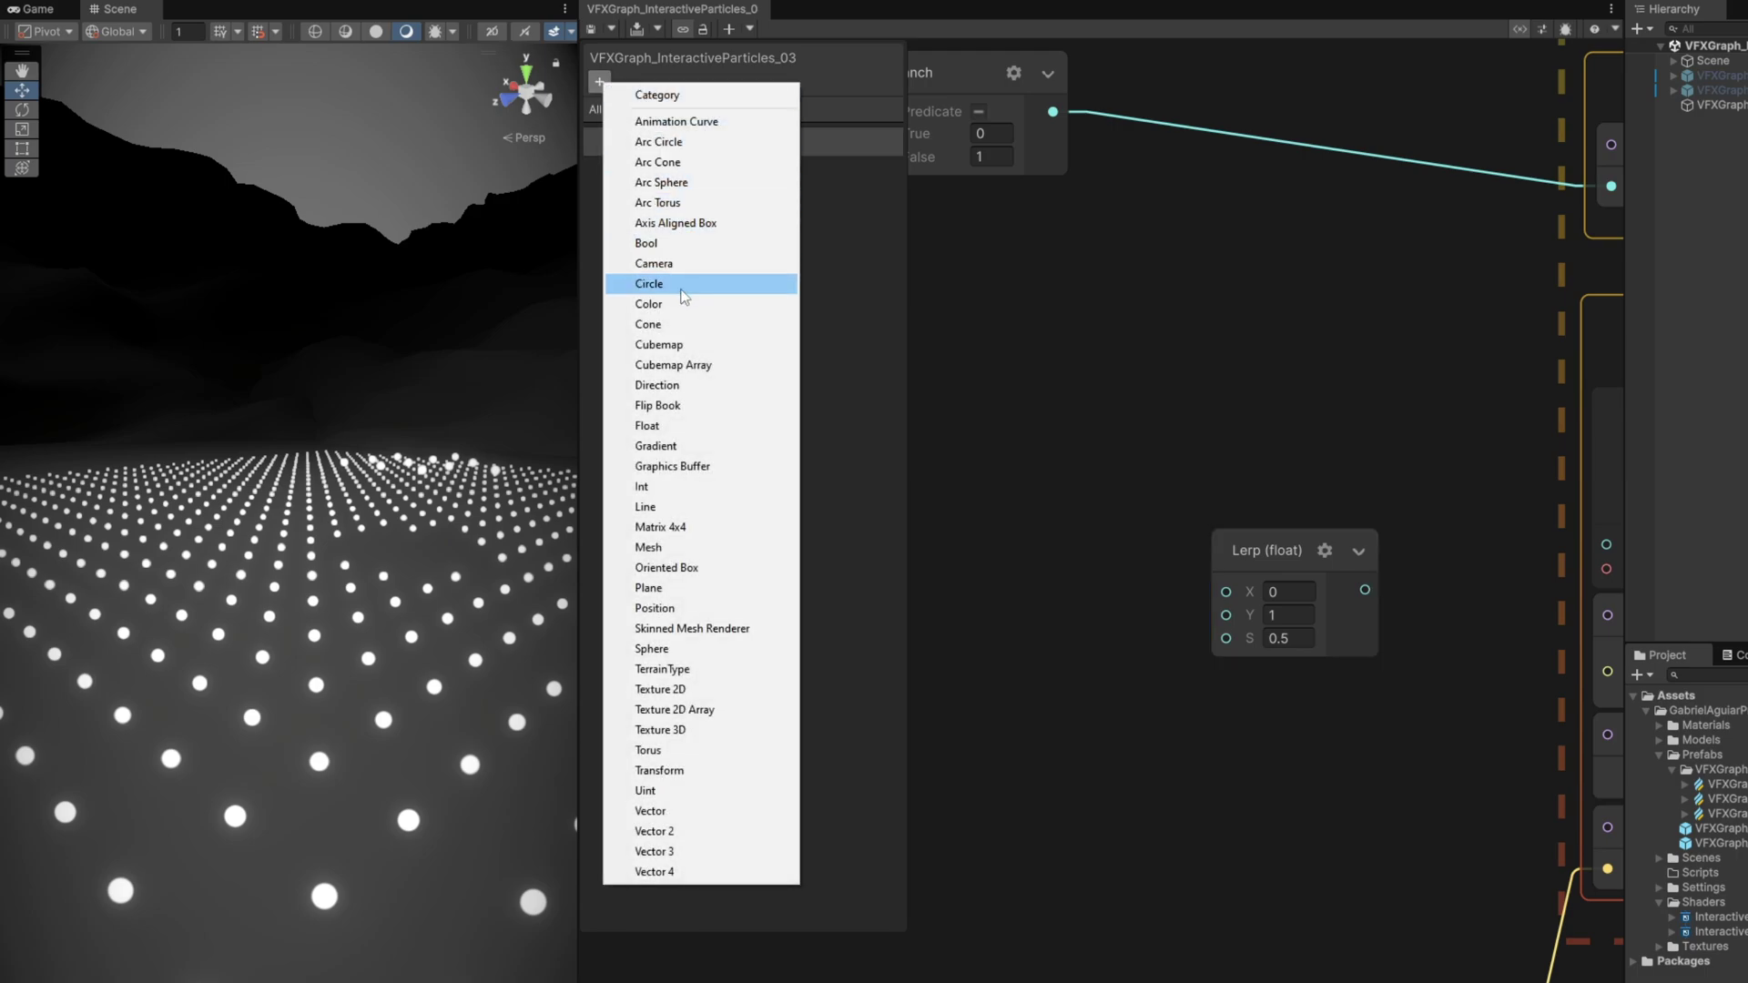
pyautogui.click(733, 302)
pyautogui.write('Color')
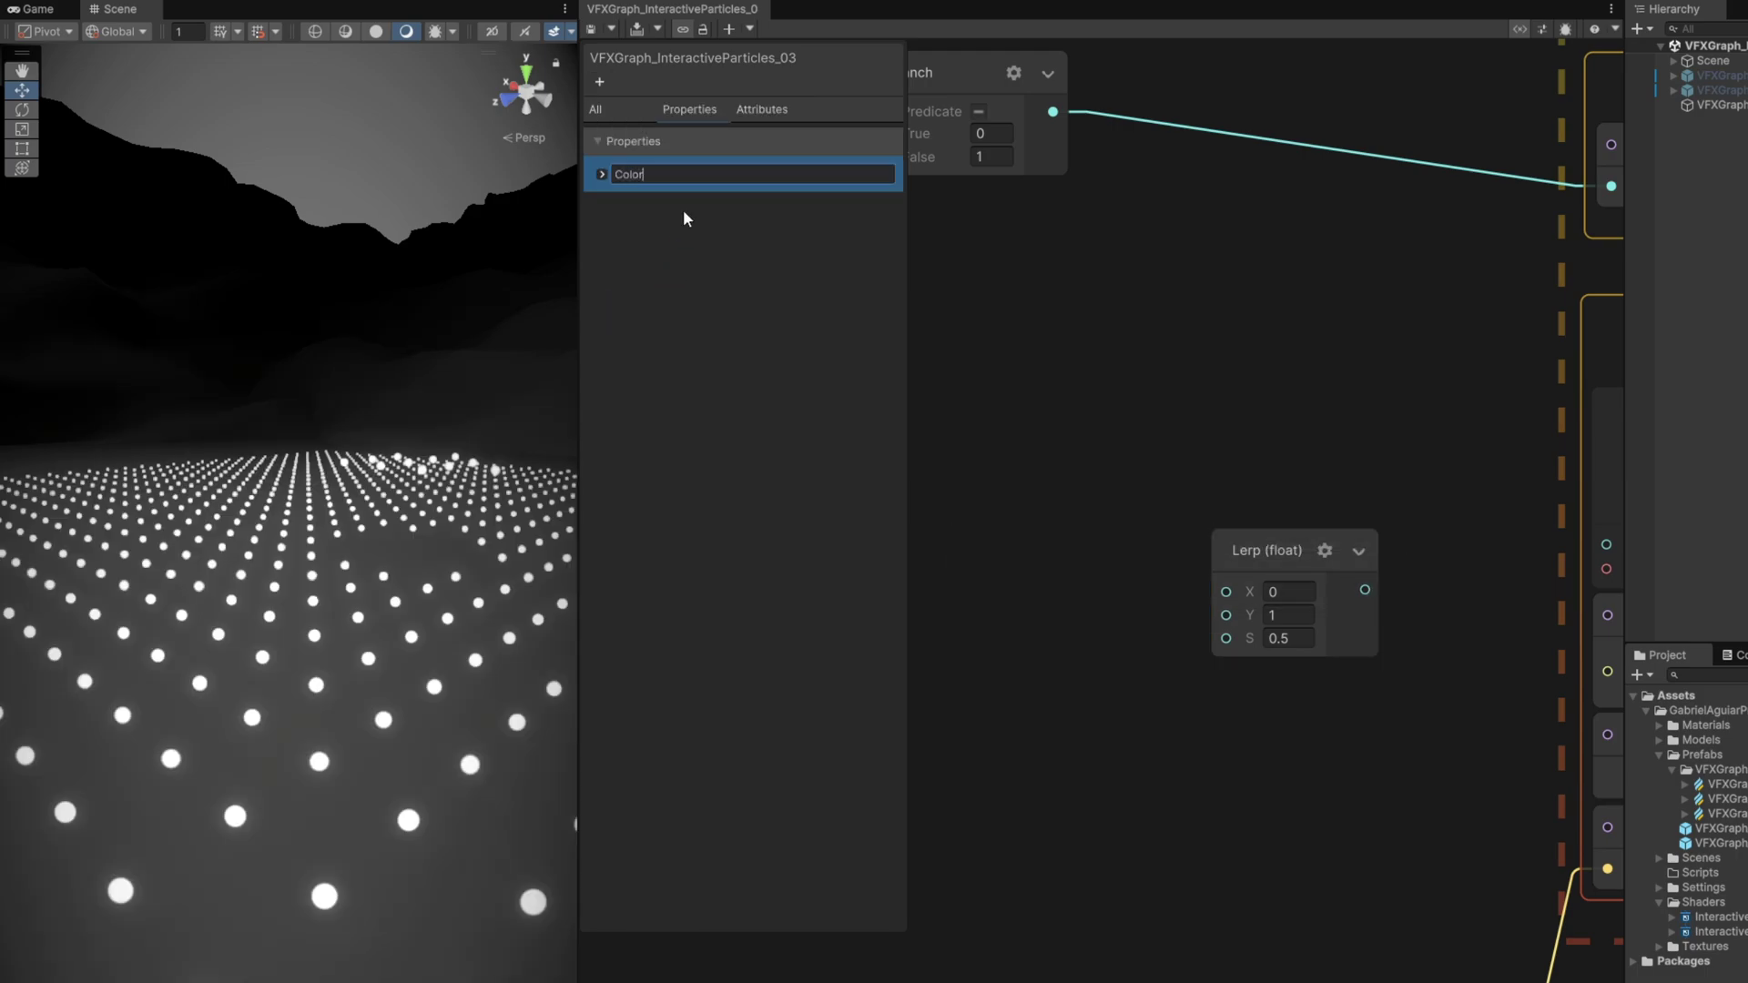
pyautogui.write('Inside')
pyautogui.press('Return')
# Step: Create a second Color property named ColorOutside
pyautogui.click(599, 81)
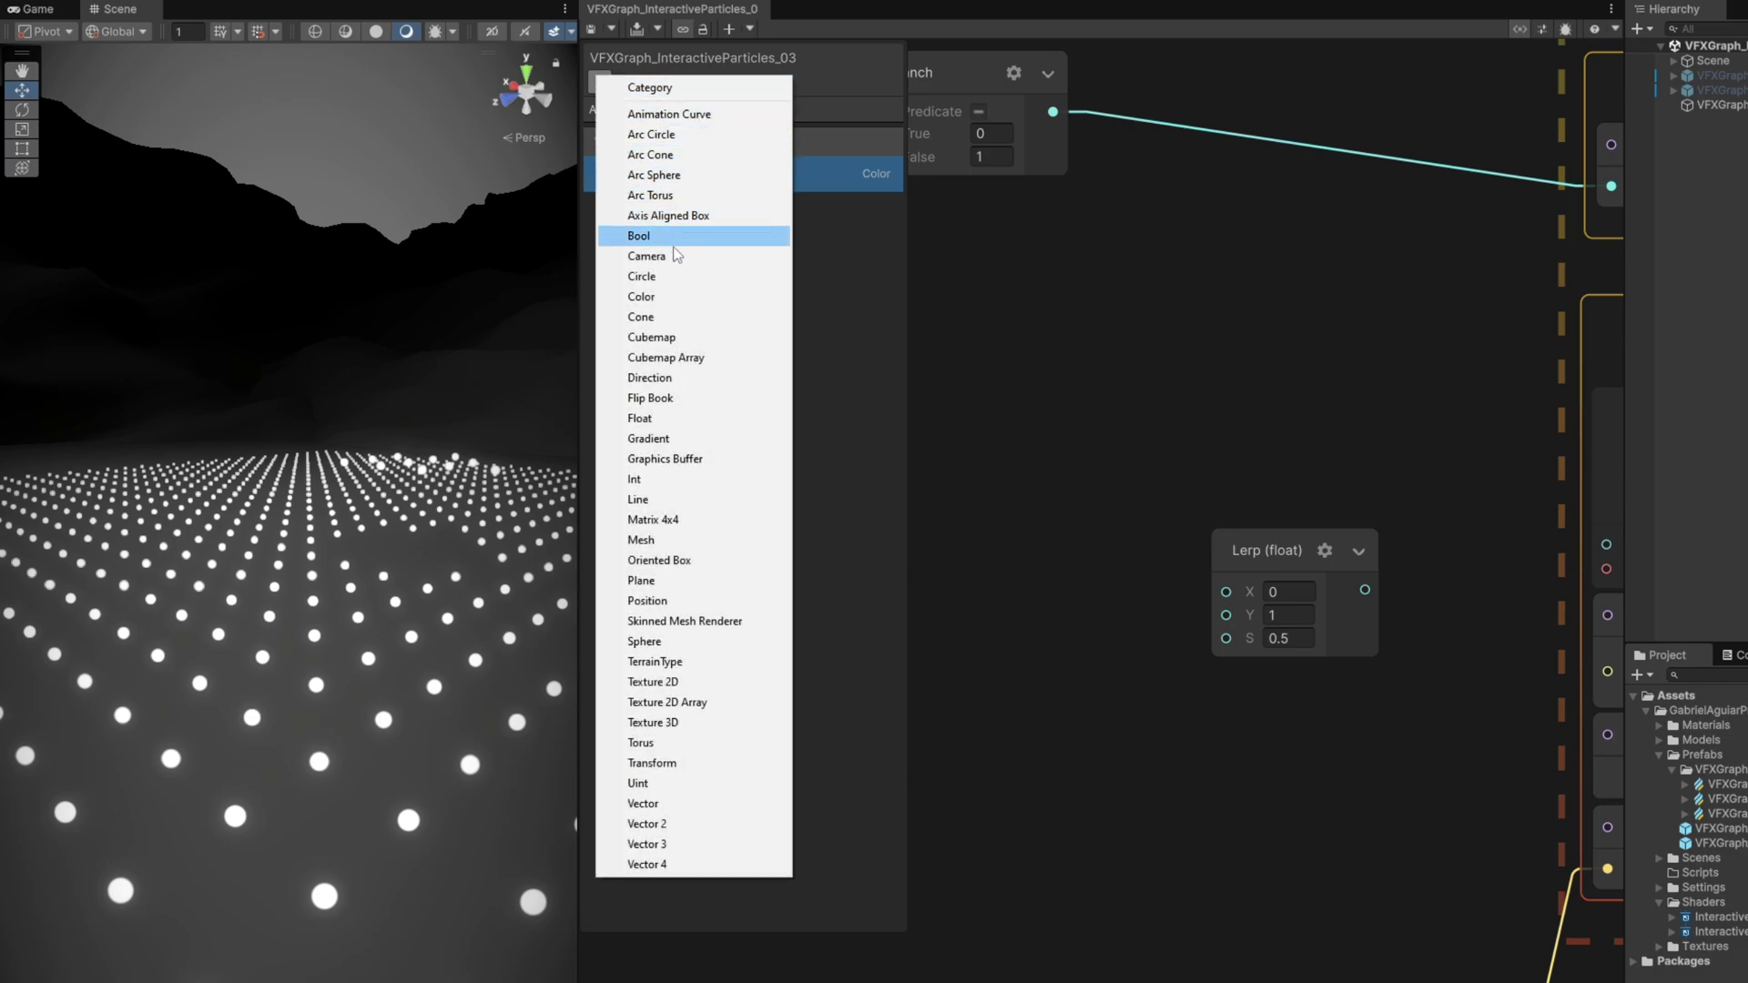
pyautogui.click(656, 295)
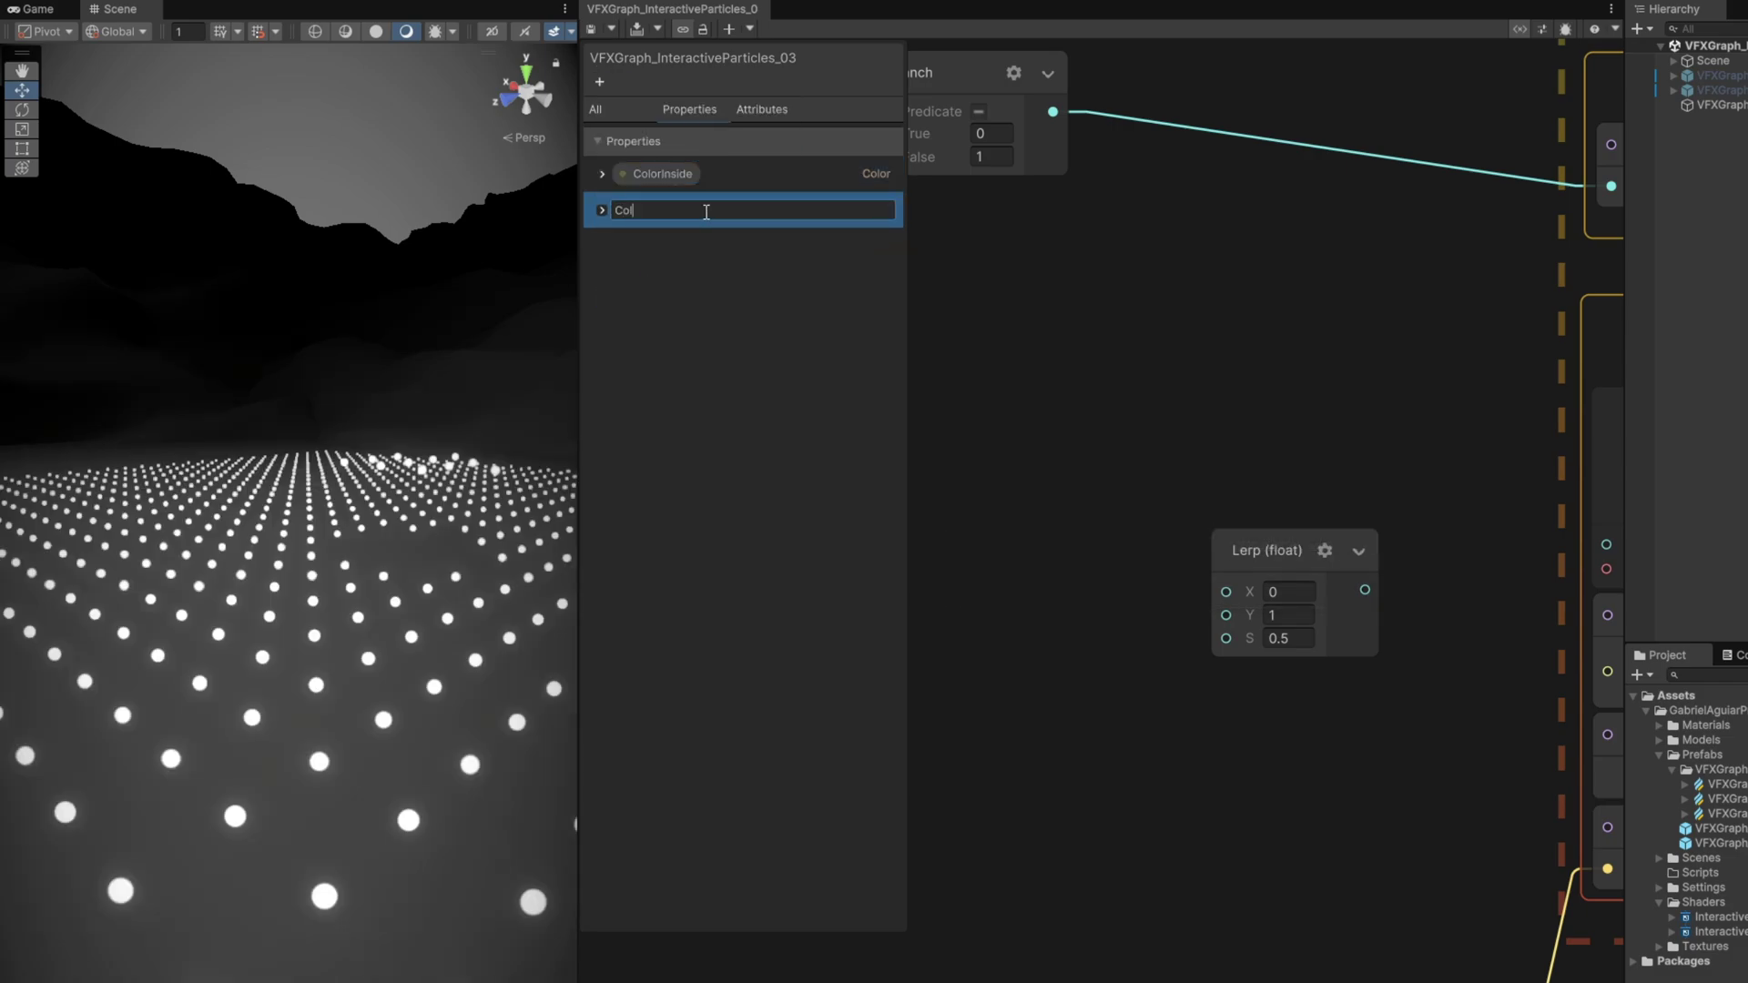
pyautogui.write('ColorOutside')
pyautogui.press('Return')
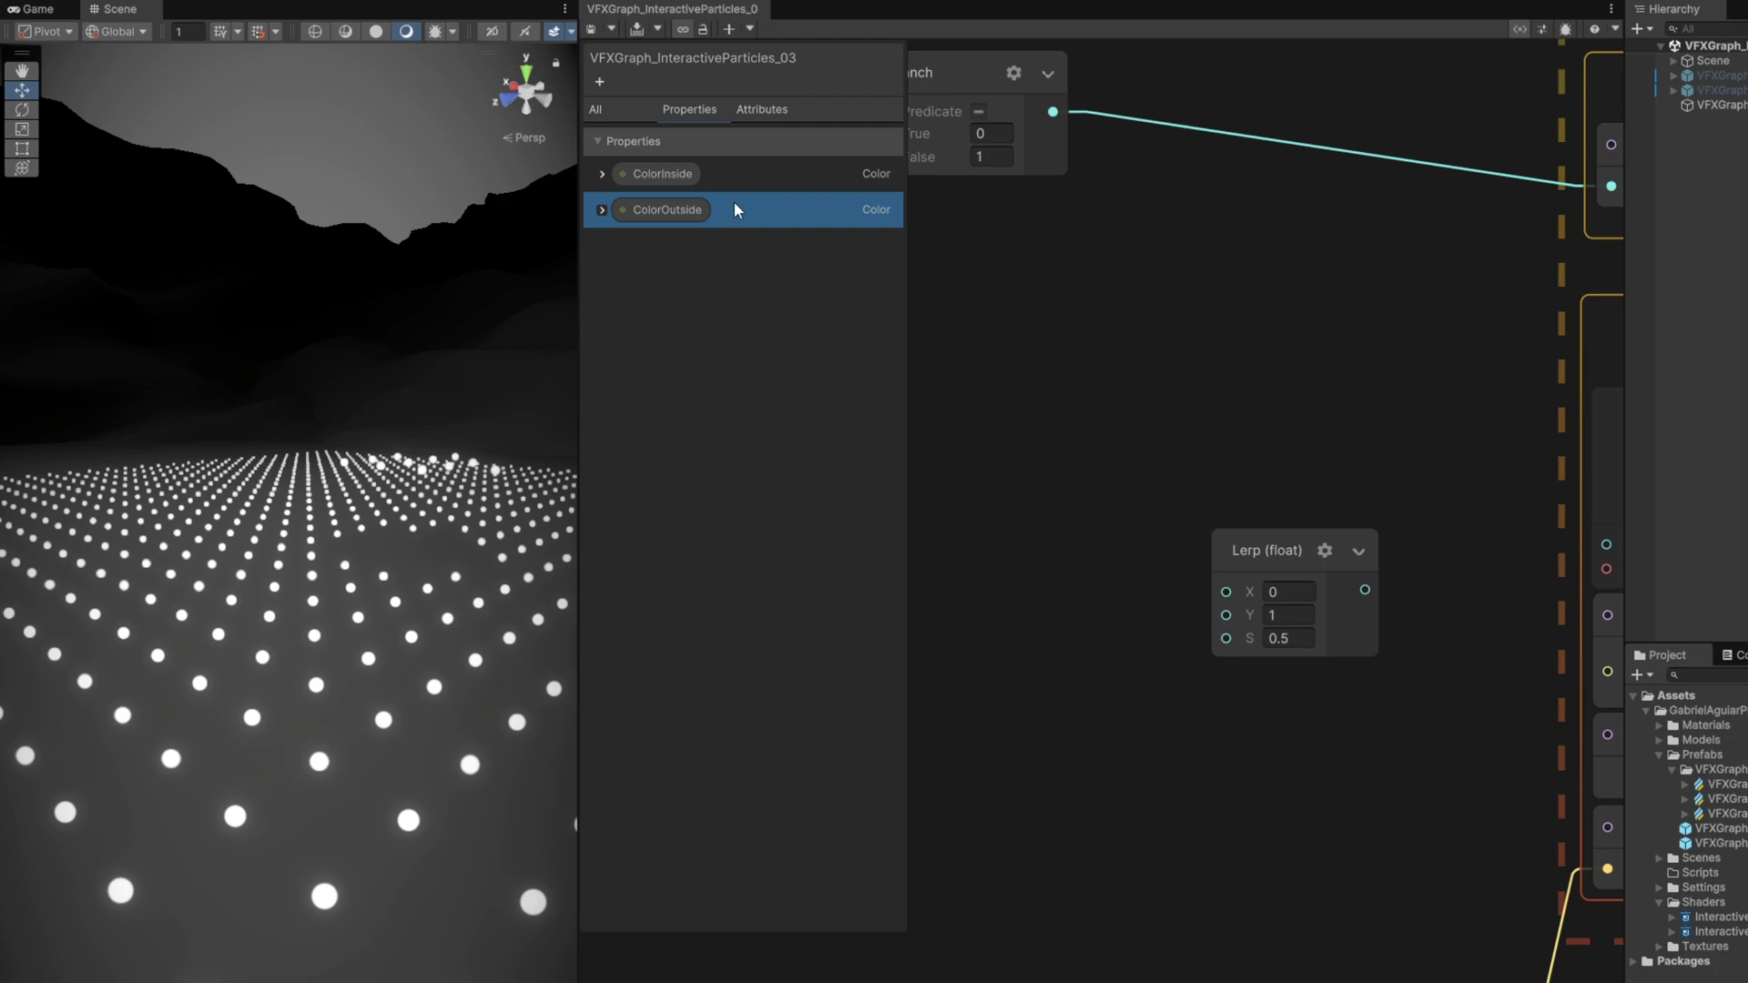
# Step: Expand the ColorInside and ColorOutside properties and set the alpha of both to 1
pyautogui.click(602, 209)
pyautogui.click(600, 182)
pyautogui.click(601, 174)
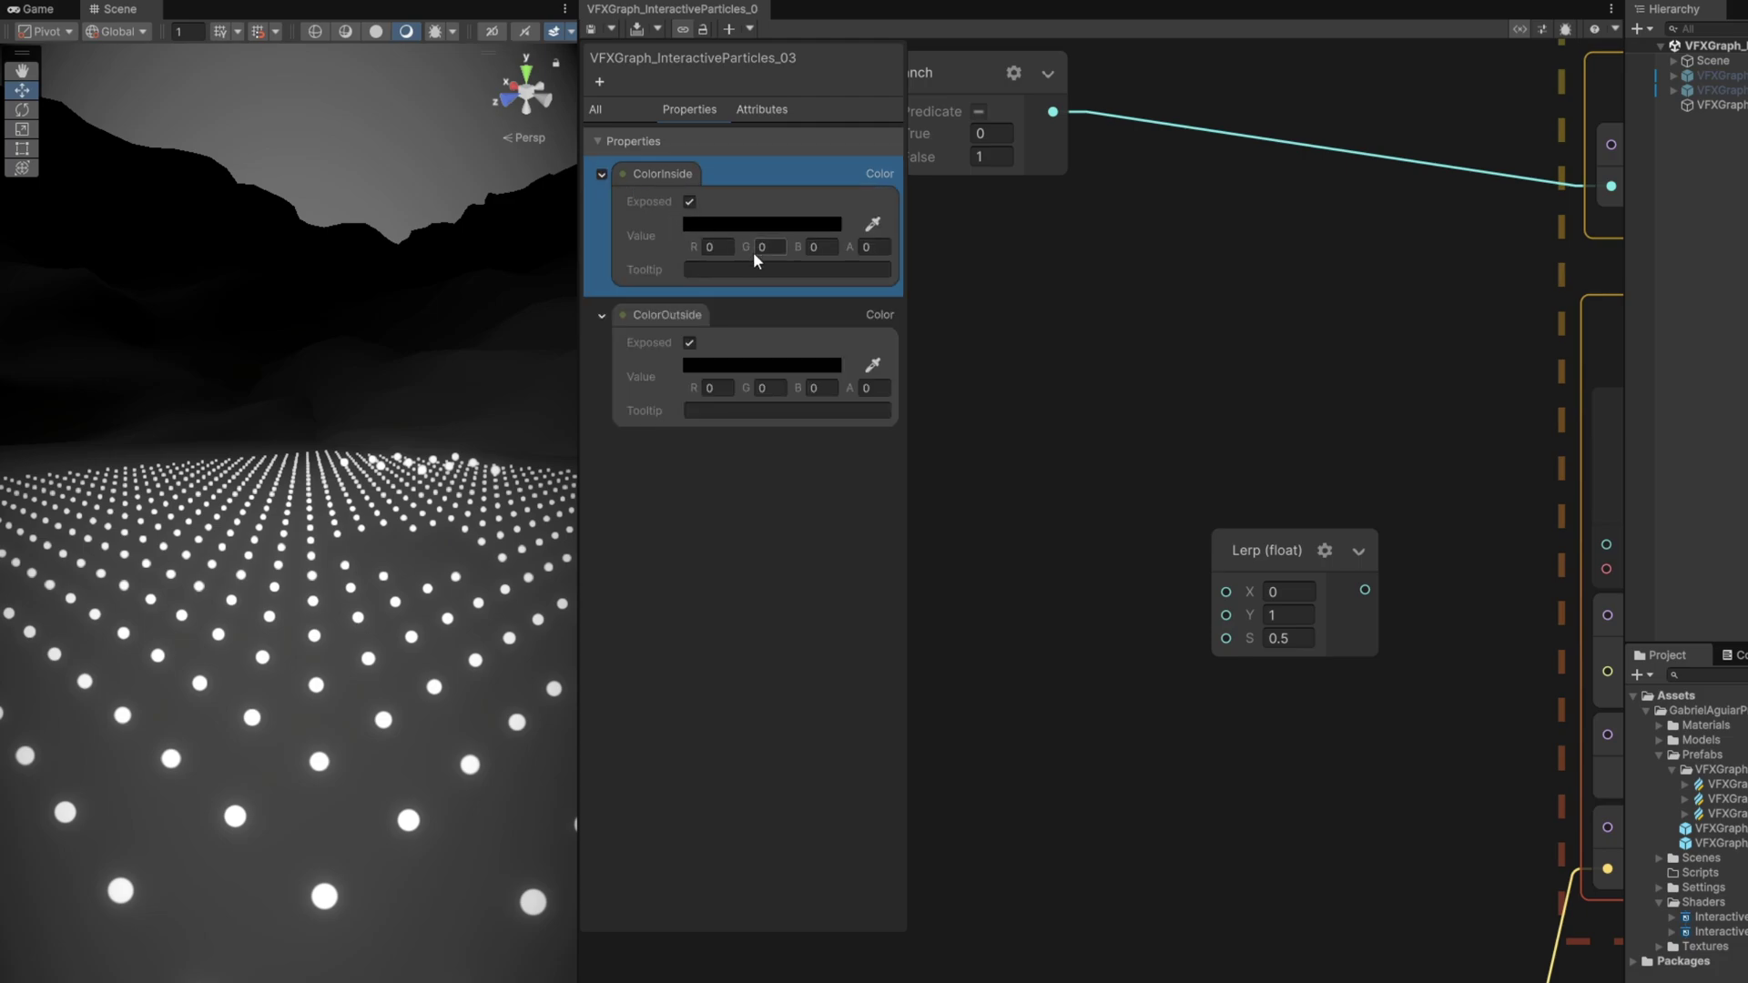
pyautogui.write('1')
pyautogui.click(874, 247)
pyautogui.write('1')
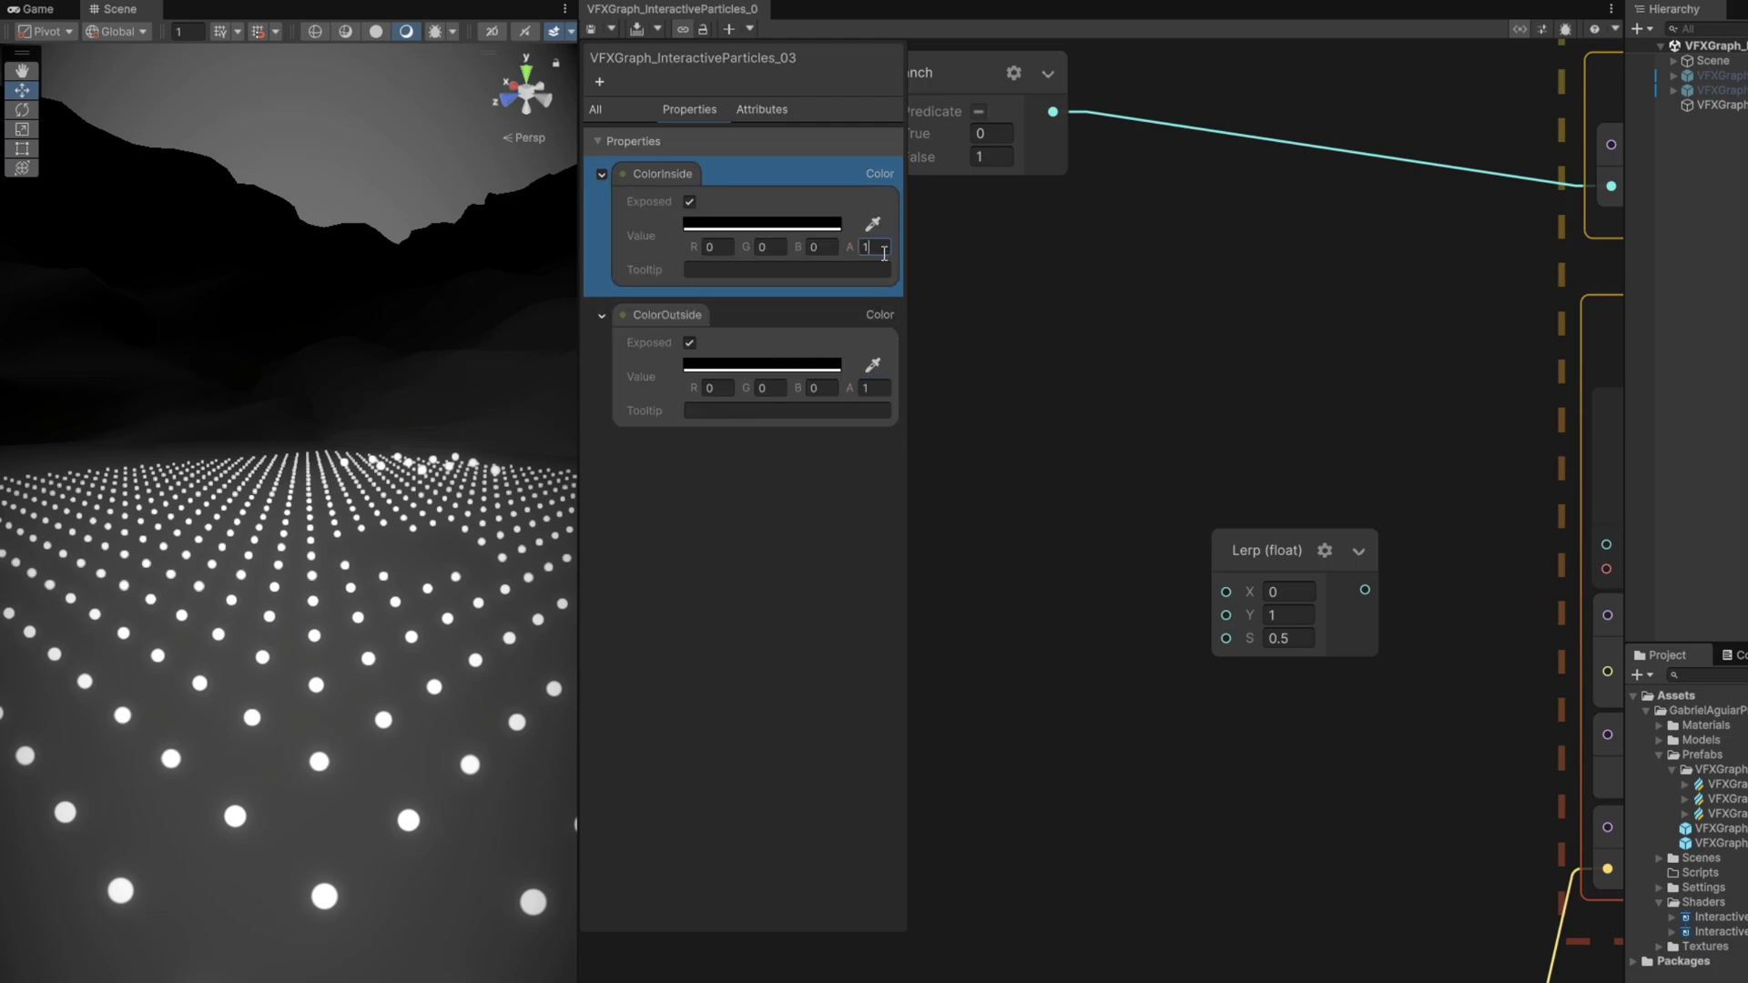
# Step: Give ColorInside a blue HDR color with hue 231, saturation 72 and an intensity of about 2.6
pyautogui.click(725, 225)
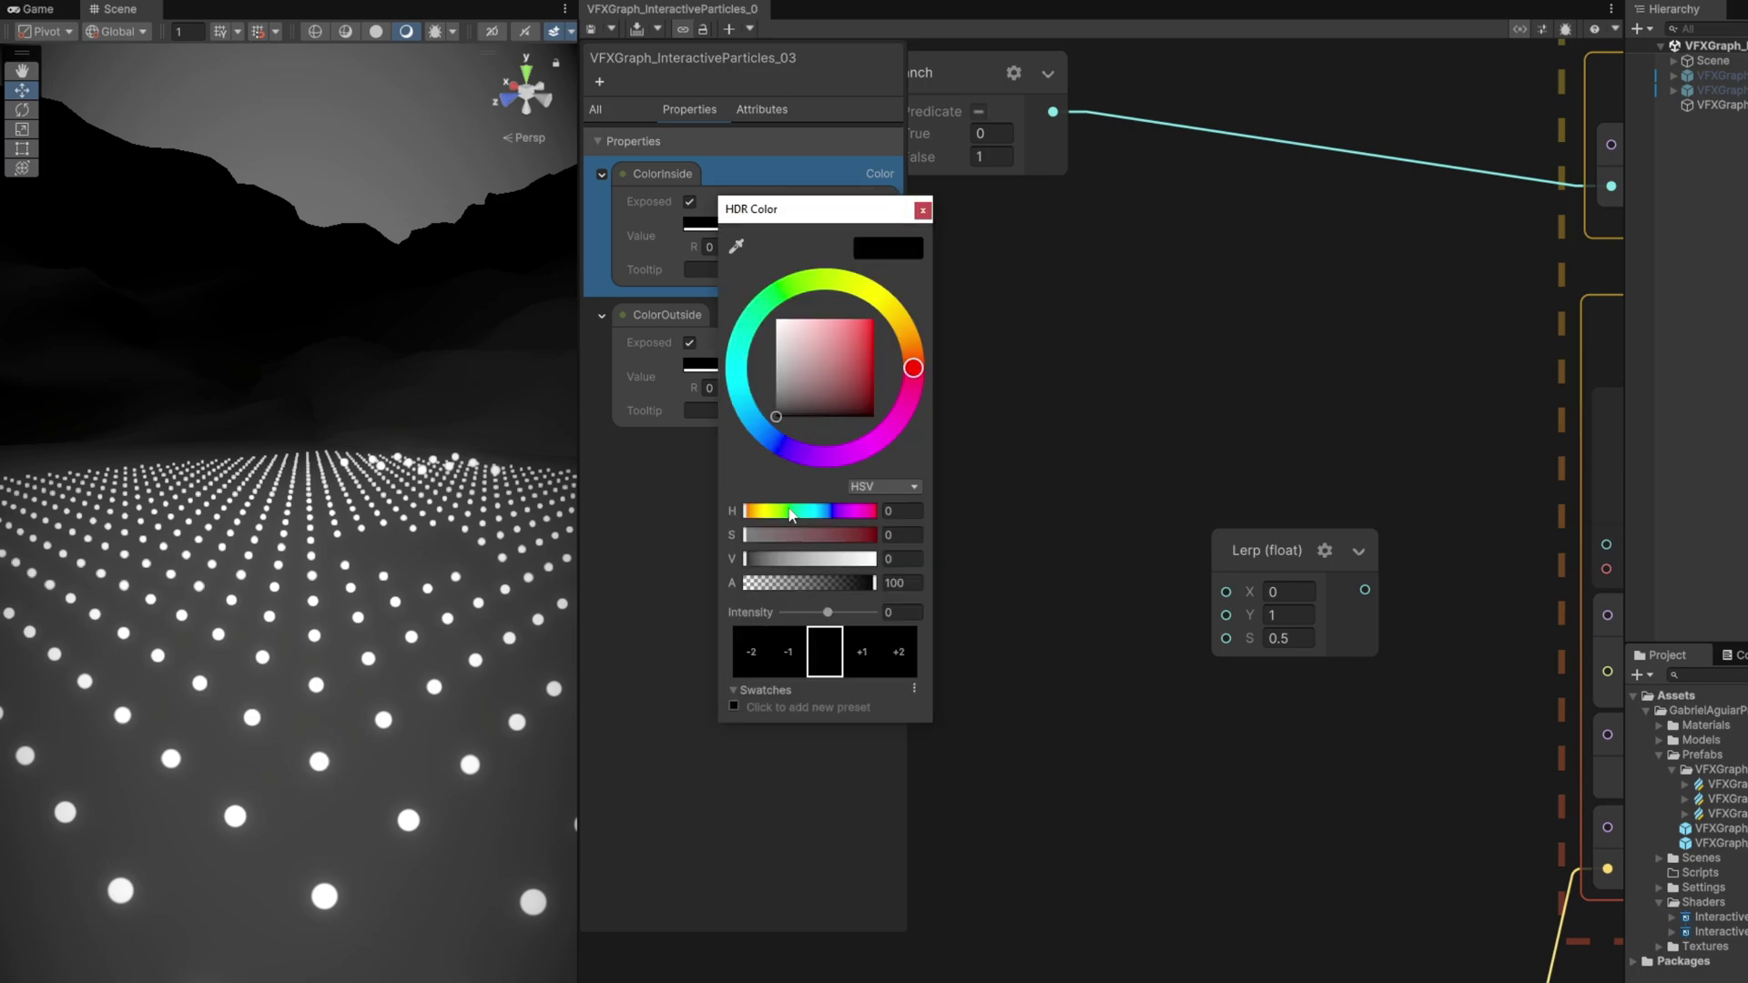
pyautogui.click(847, 319)
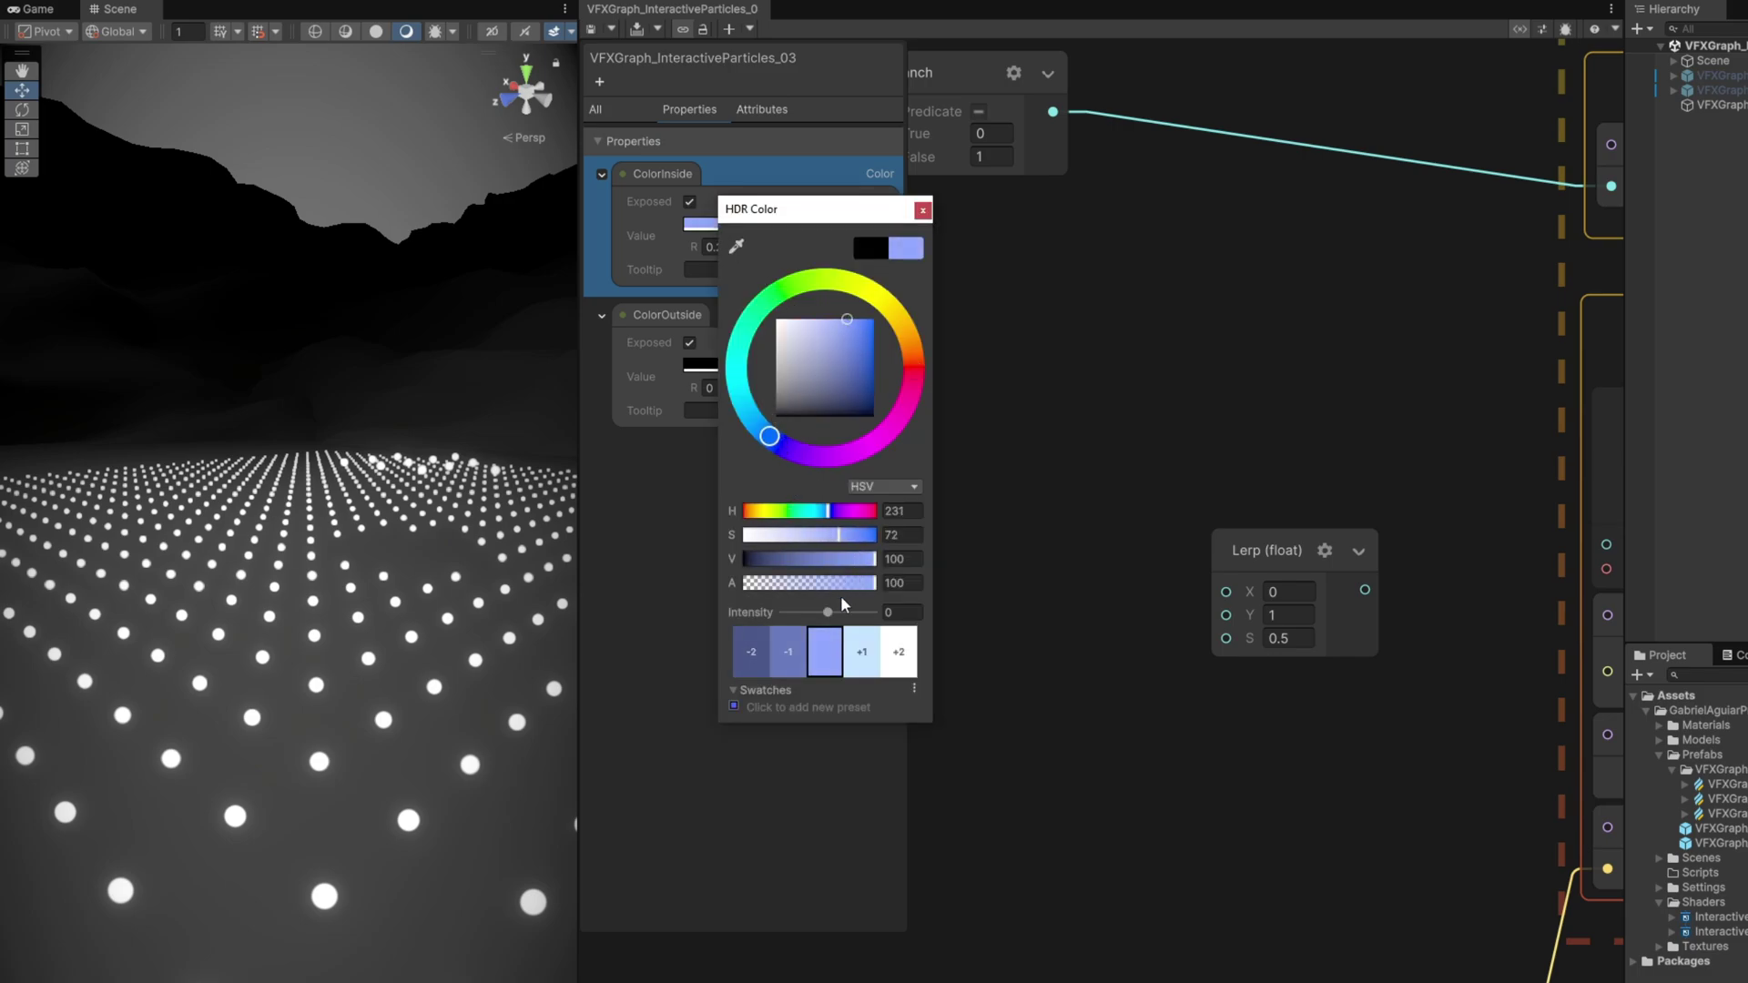
pyautogui.moveTo(828, 612); pyautogui.dragTo(839, 611)
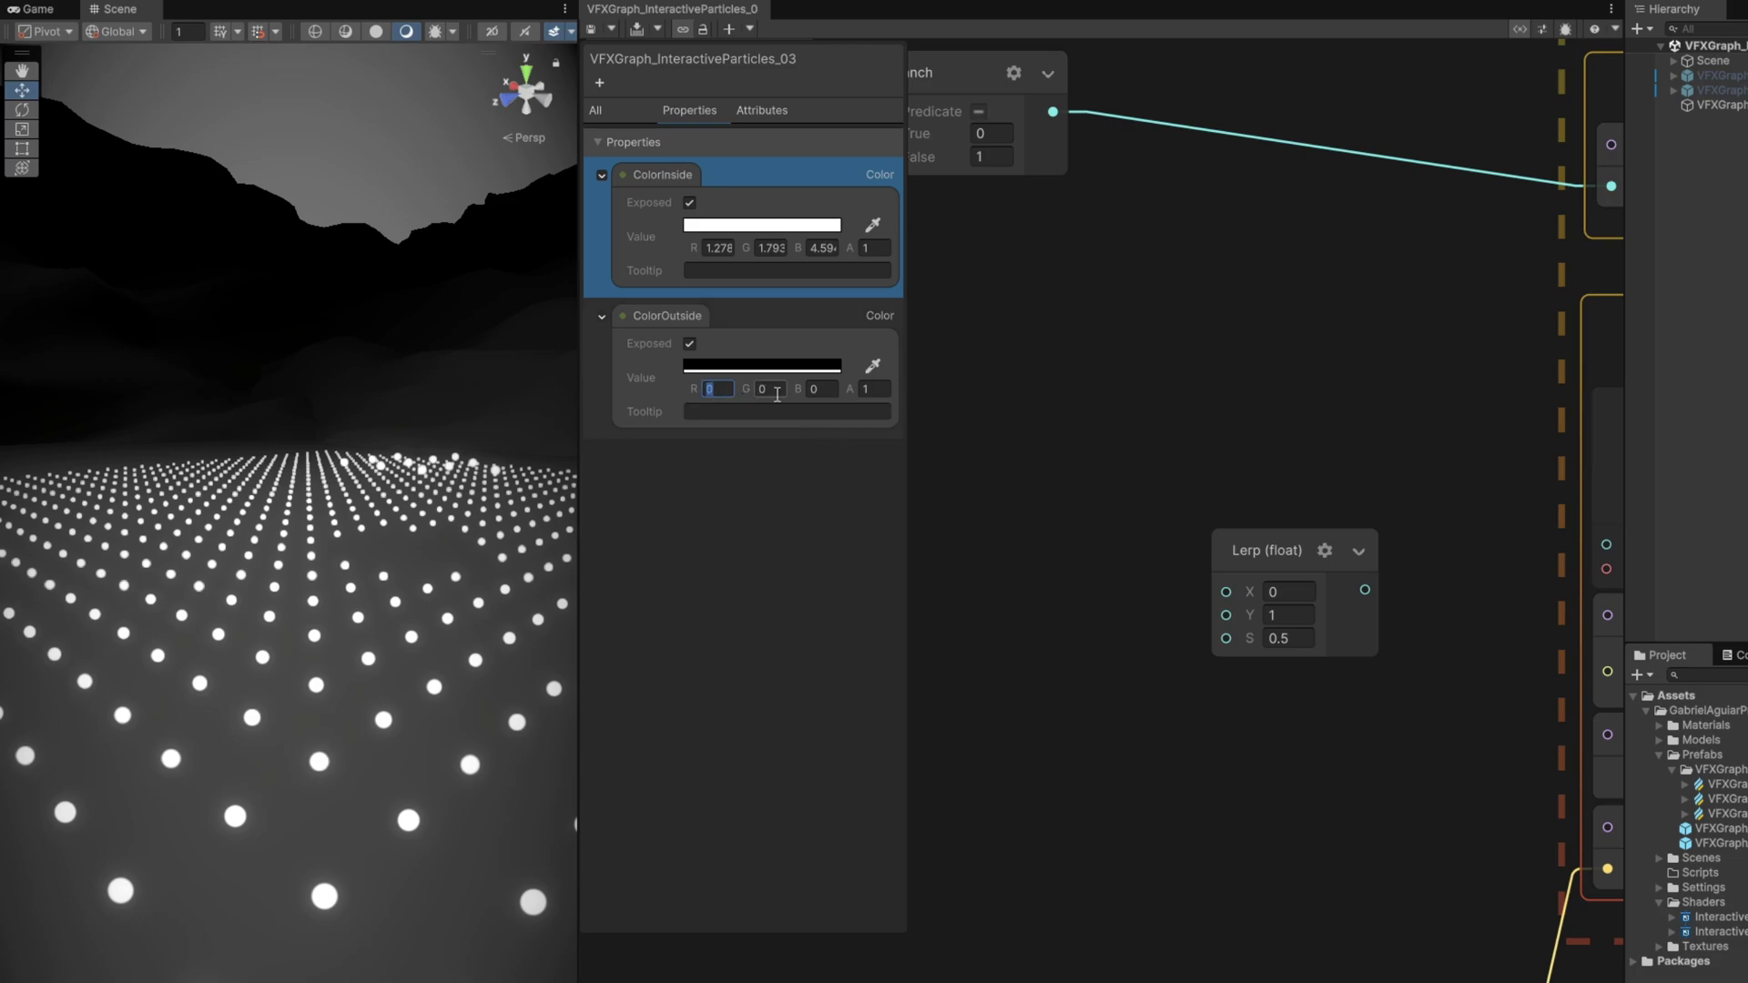
# Step: Set ColorOutside to white with R, G and B at 1, and collapse both color properties
pyautogui.write('1')
pyautogui.press('Tab')
pyautogui.write('1')
pyautogui.press('Tab')
pyautogui.write('1')
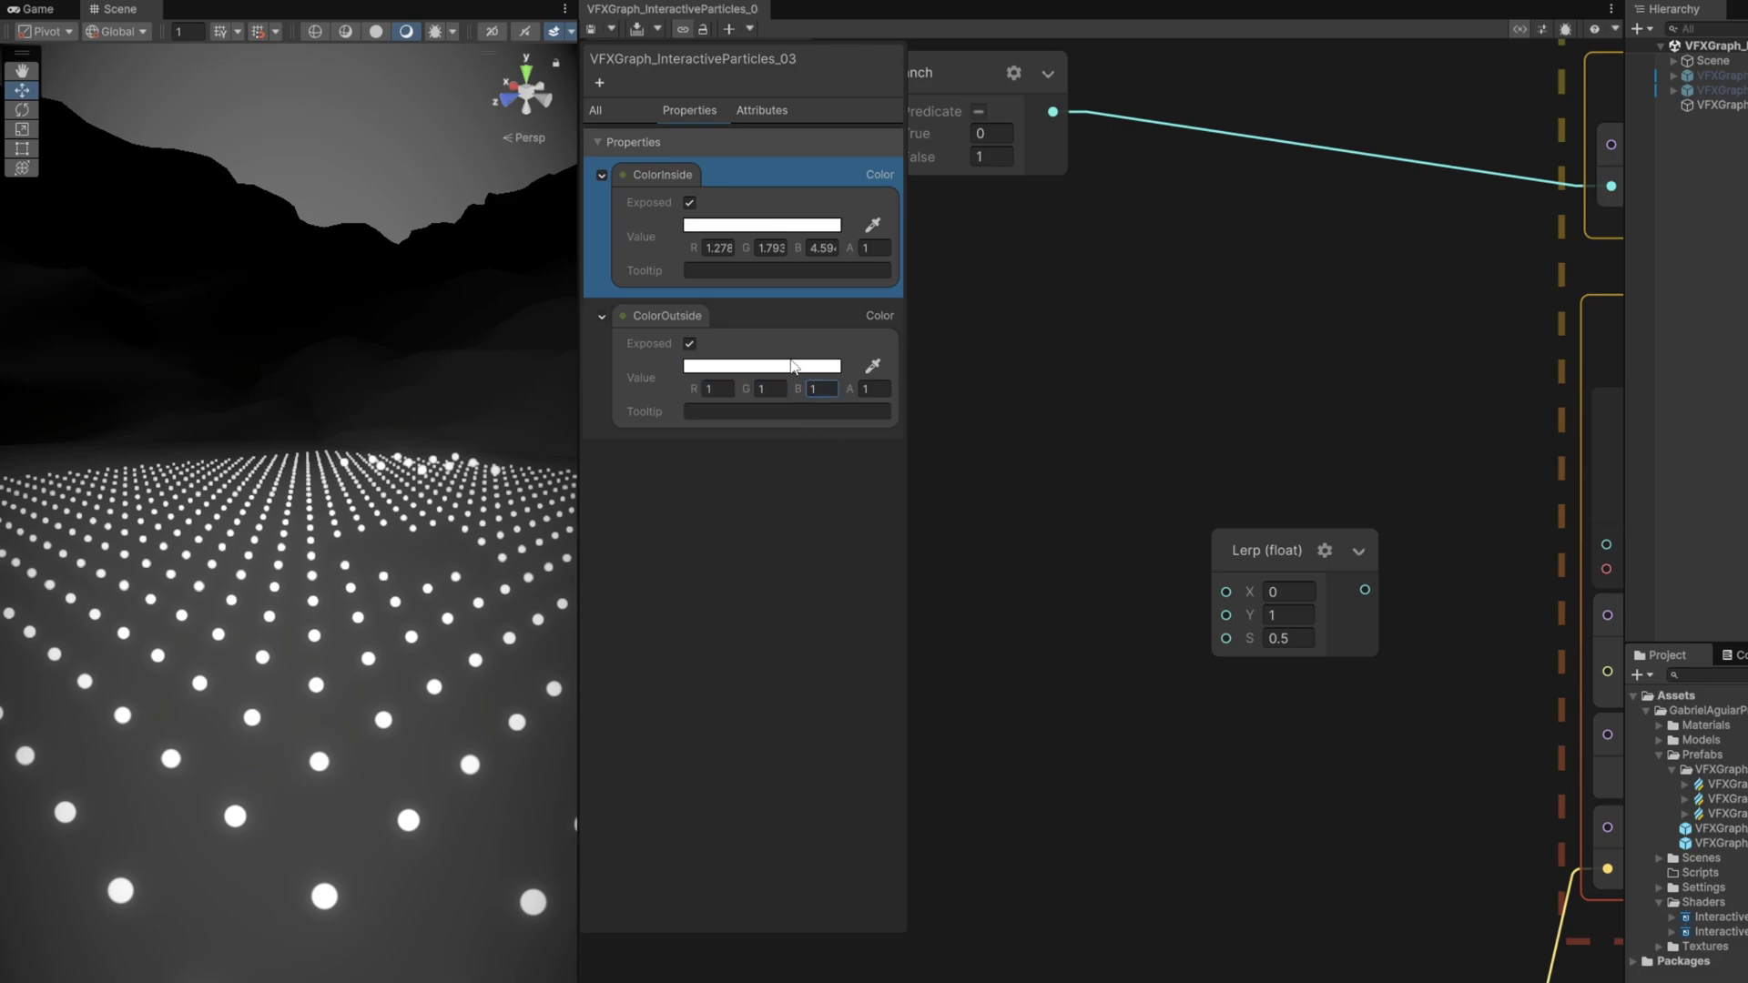
pyautogui.click(602, 175)
pyautogui.click(595, 207)
pyautogui.click(601, 210)
# Step: Place ColorInside and ColorOutside in the graph and connect them to the Lerp operator's X and Y inputs respectively
pyautogui.moveTo(627, 182); pyautogui.dragTo(1078, 503)
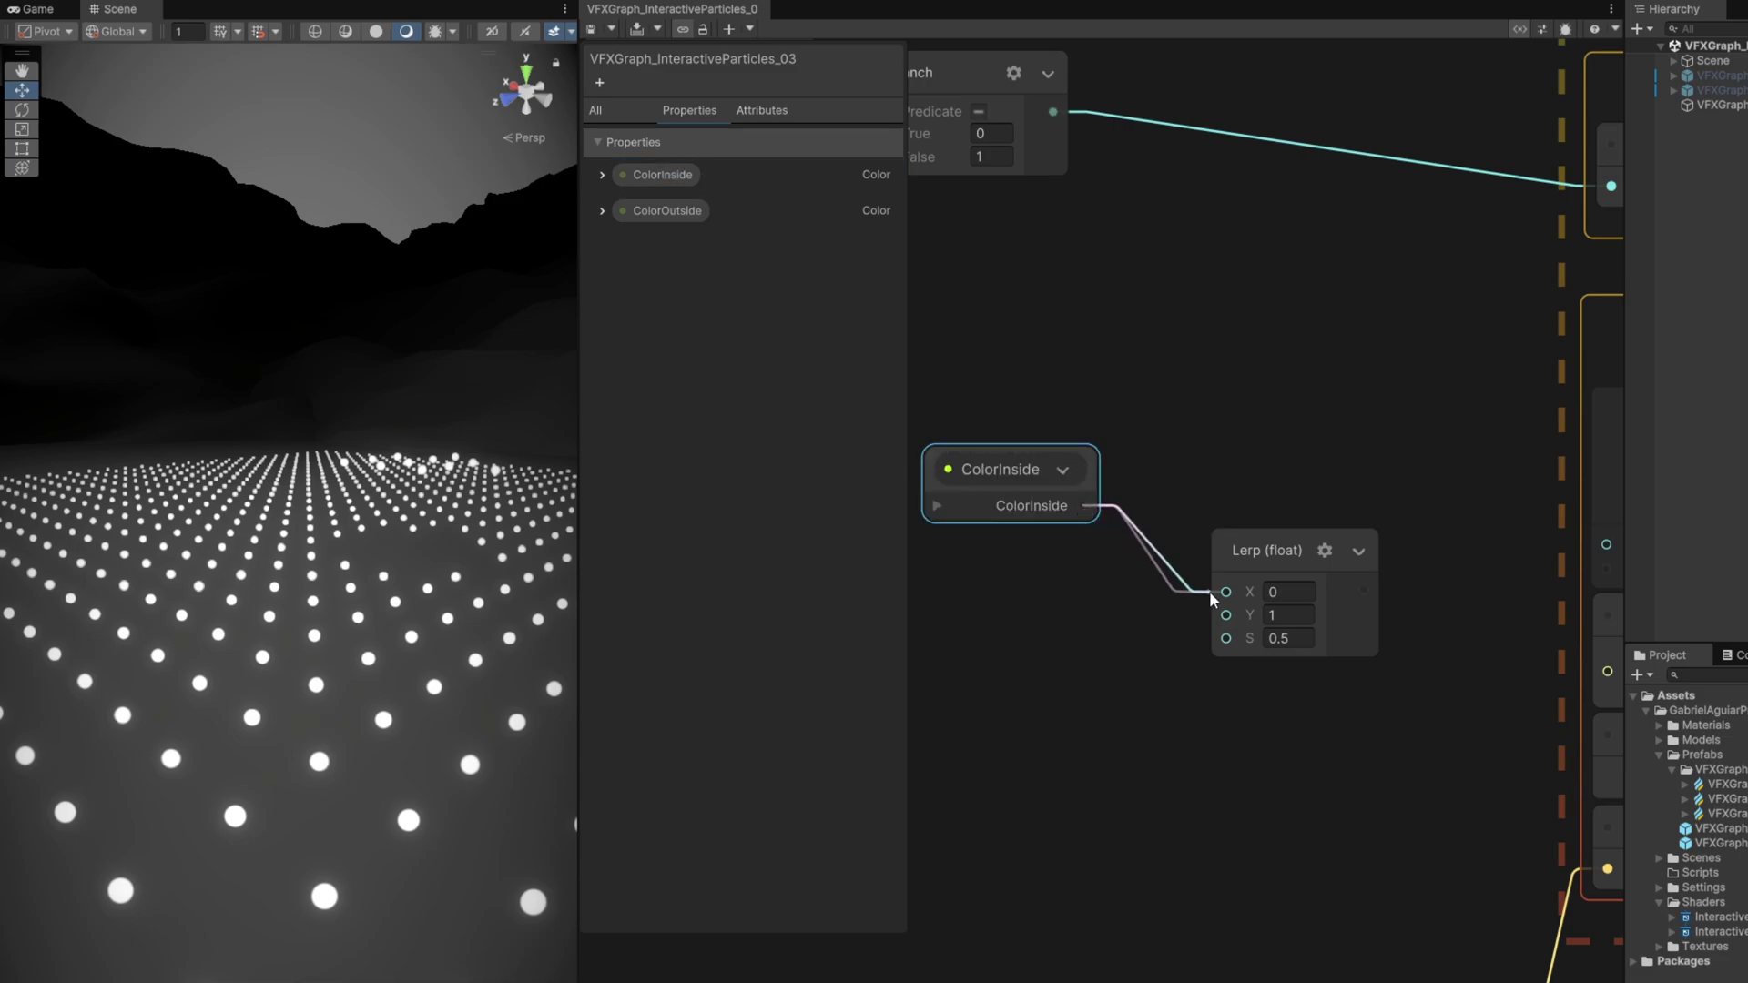
pyautogui.moveTo(1226, 601); pyautogui.dragTo(1226, 592)
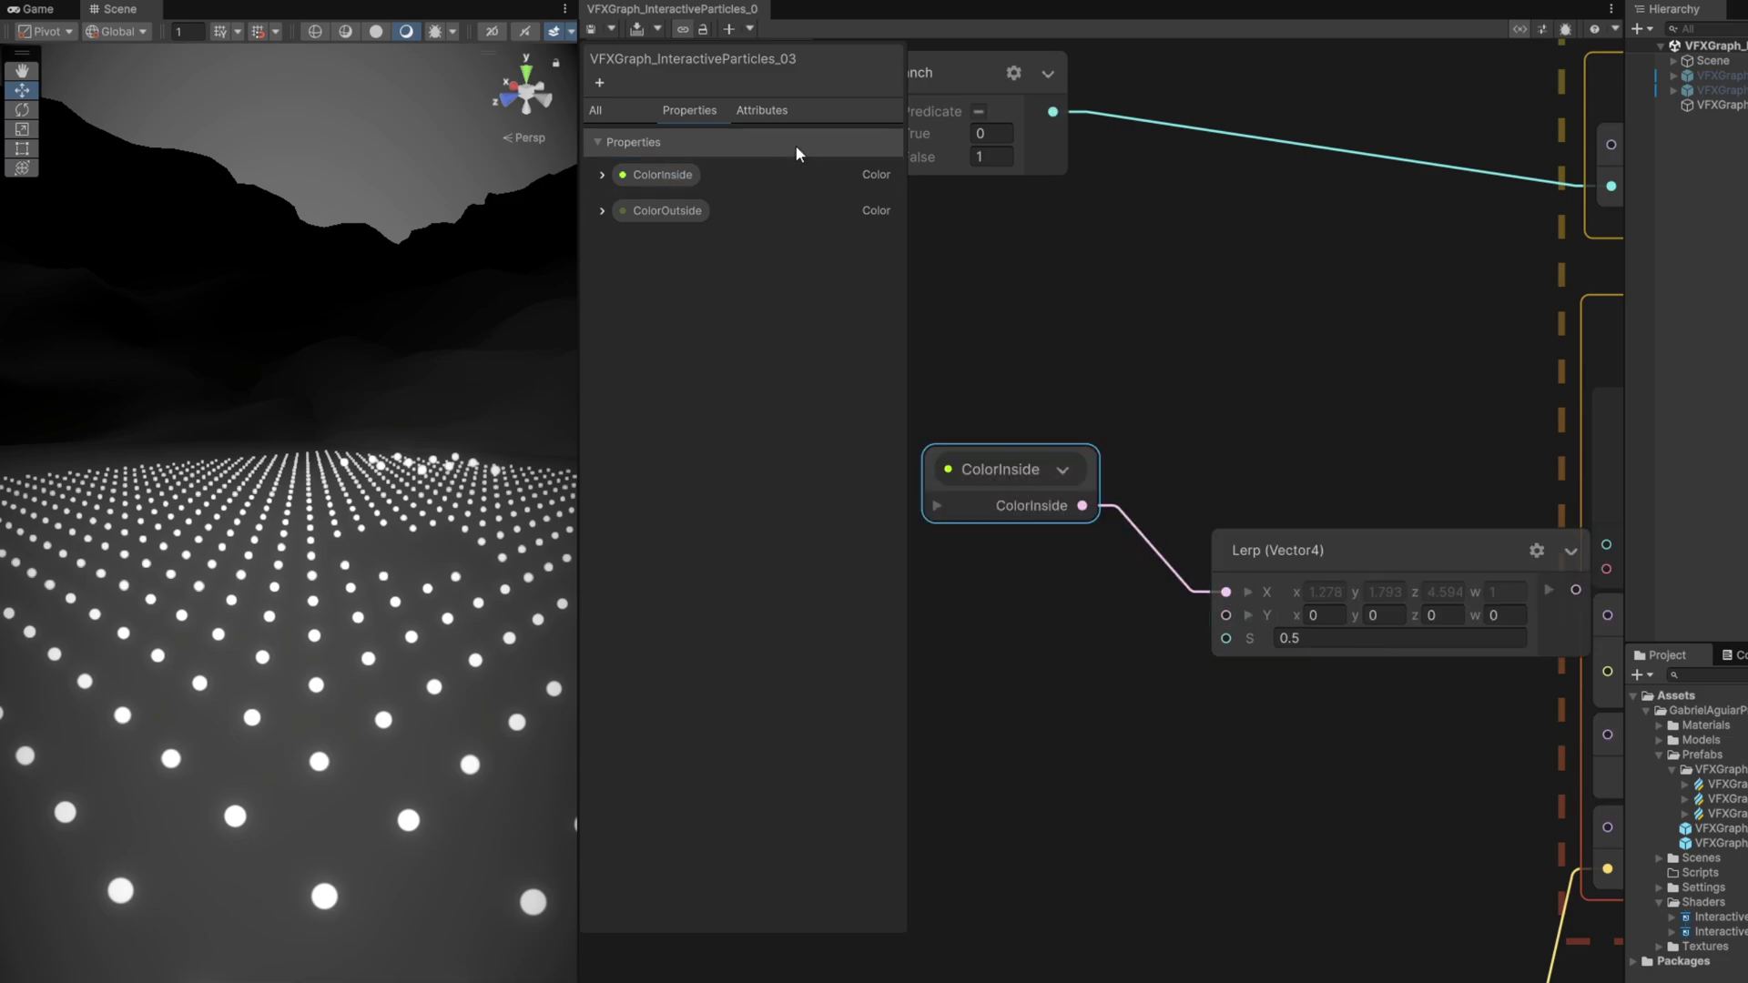
pyautogui.moveTo(668, 211); pyautogui.dragTo(891, 374)
pyautogui.moveTo(945, 560); pyautogui.dragTo(1062, 598)
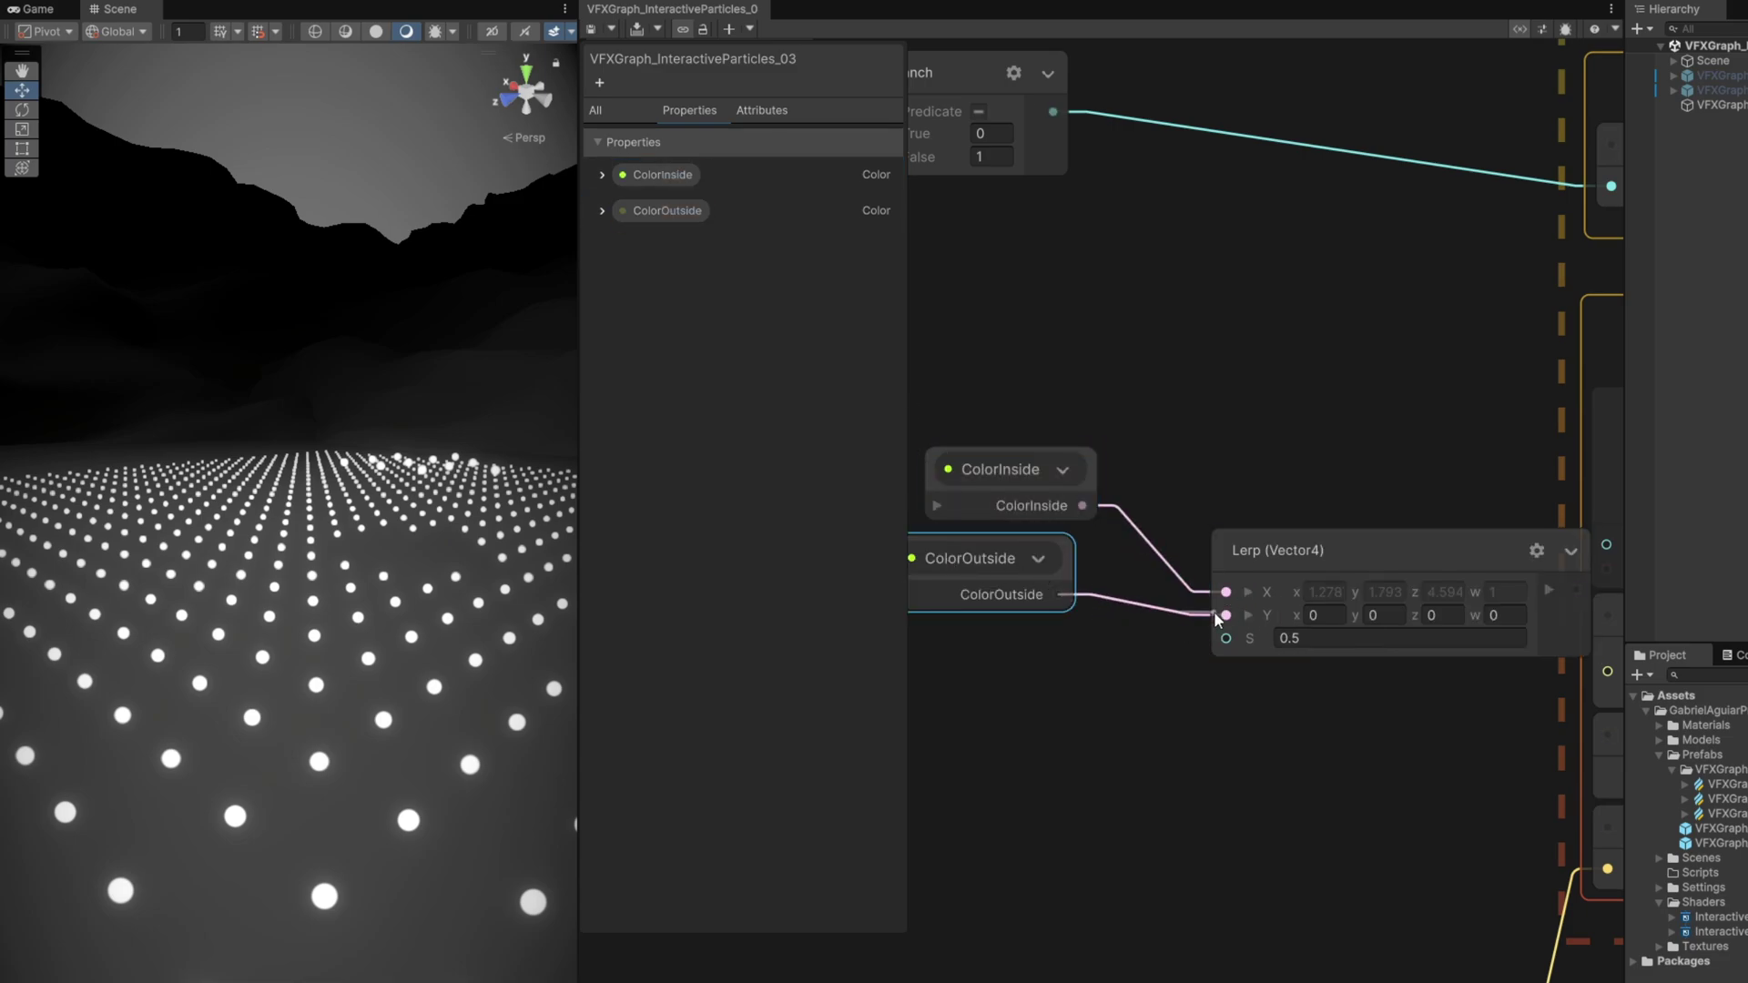
pyautogui.moveTo(1215, 612); pyautogui.dragTo(1223, 615)
pyautogui.moveTo(978, 550)
pyautogui.mouseDown()
pyautogui.moveTo(1024, 568)
pyautogui.moveTo(1008, 563)
pyautogui.mouseUp()
# Step: Move the Lerp and both color nodes away from Output Particle and connect the Lerp output to Set Color's Color input
pyautogui.moveTo(1271, 715); pyautogui.dragTo(1034, 491)
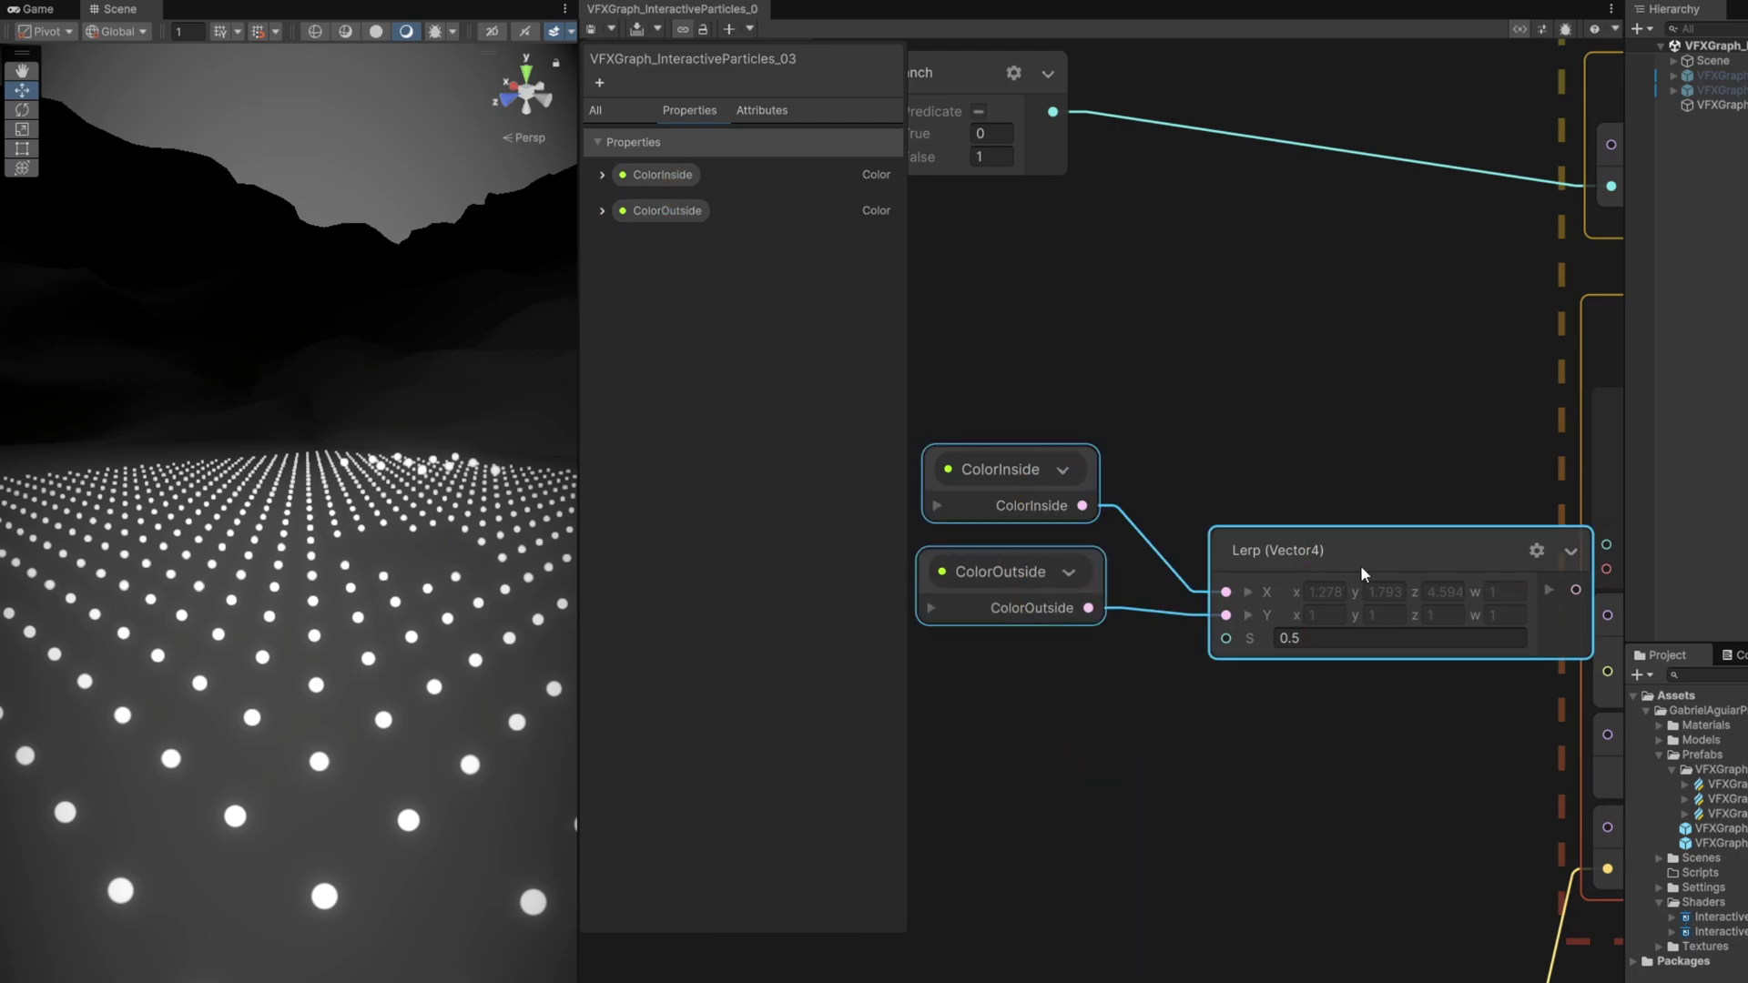
pyautogui.moveTo(1361, 567); pyautogui.dragTo(1177, 548)
pyautogui.click(1263, 462)
pyautogui.moveTo(1445, 585); pyautogui.dragTo(1220, 603, button='middle')
pyautogui.moveTo(1167, 588); pyautogui.dragTo(1368, 685)
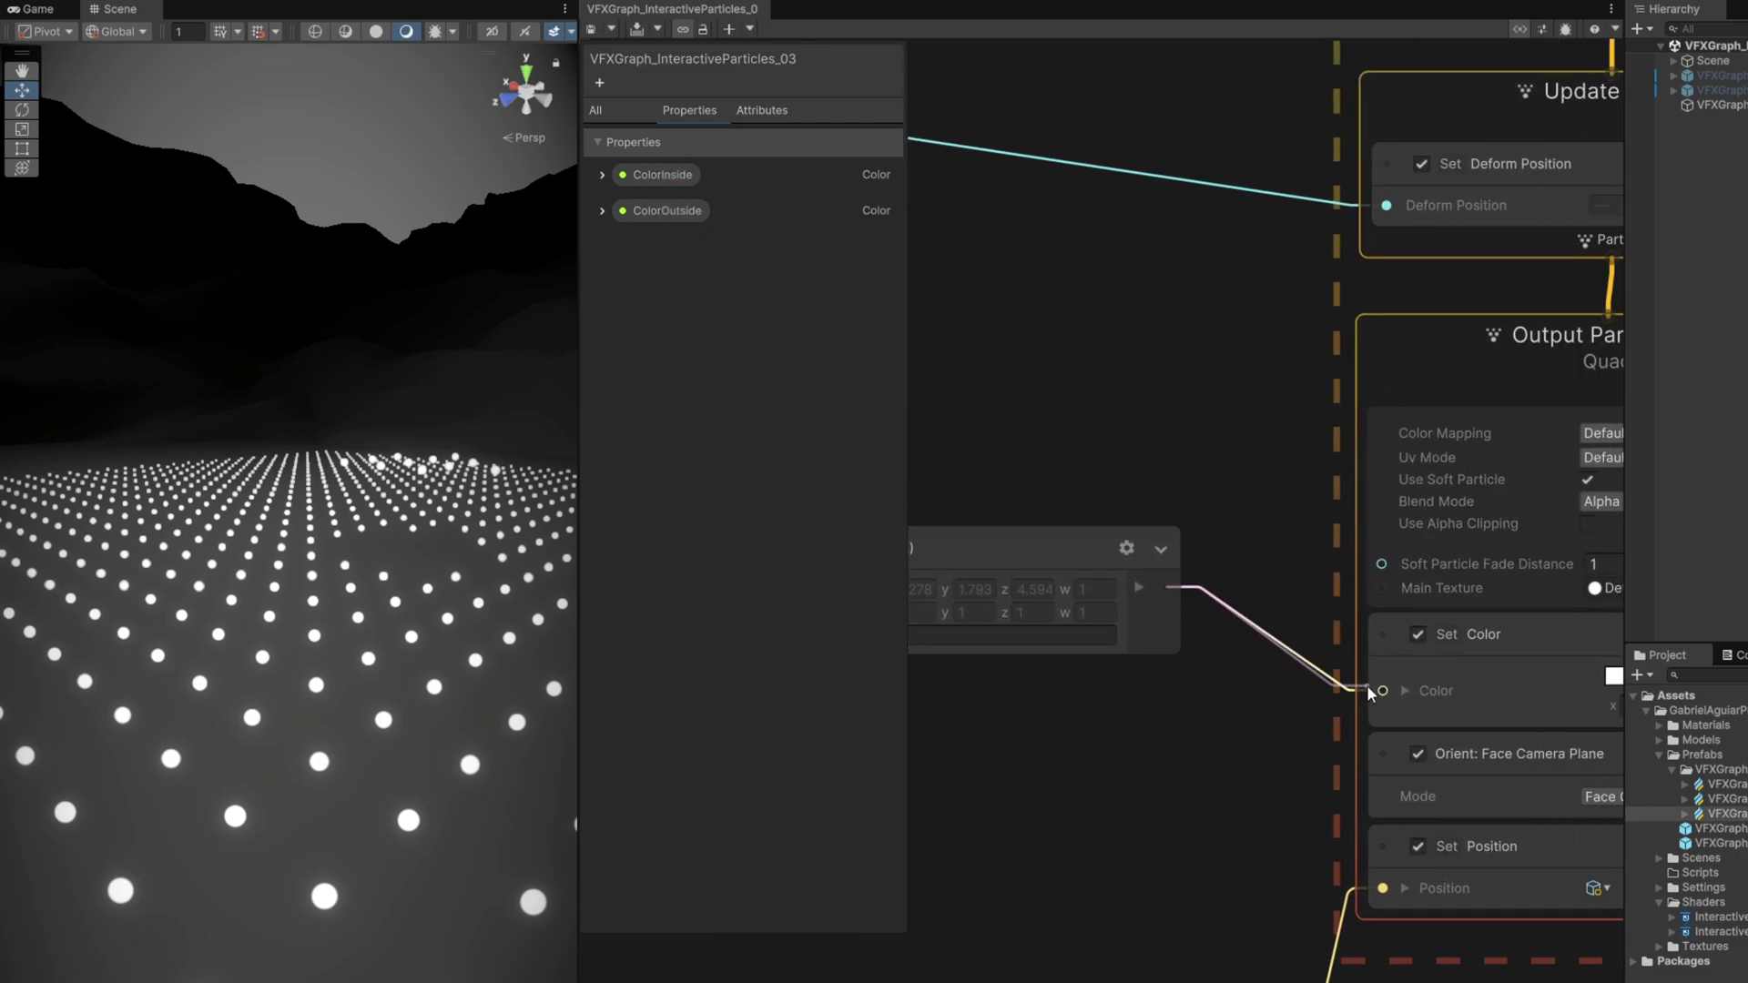
# Step: Lower the Lerp operator's S value to 0.36
pyautogui.moveTo(1056, 705); pyautogui.dragTo(1328, 708, button='middle')
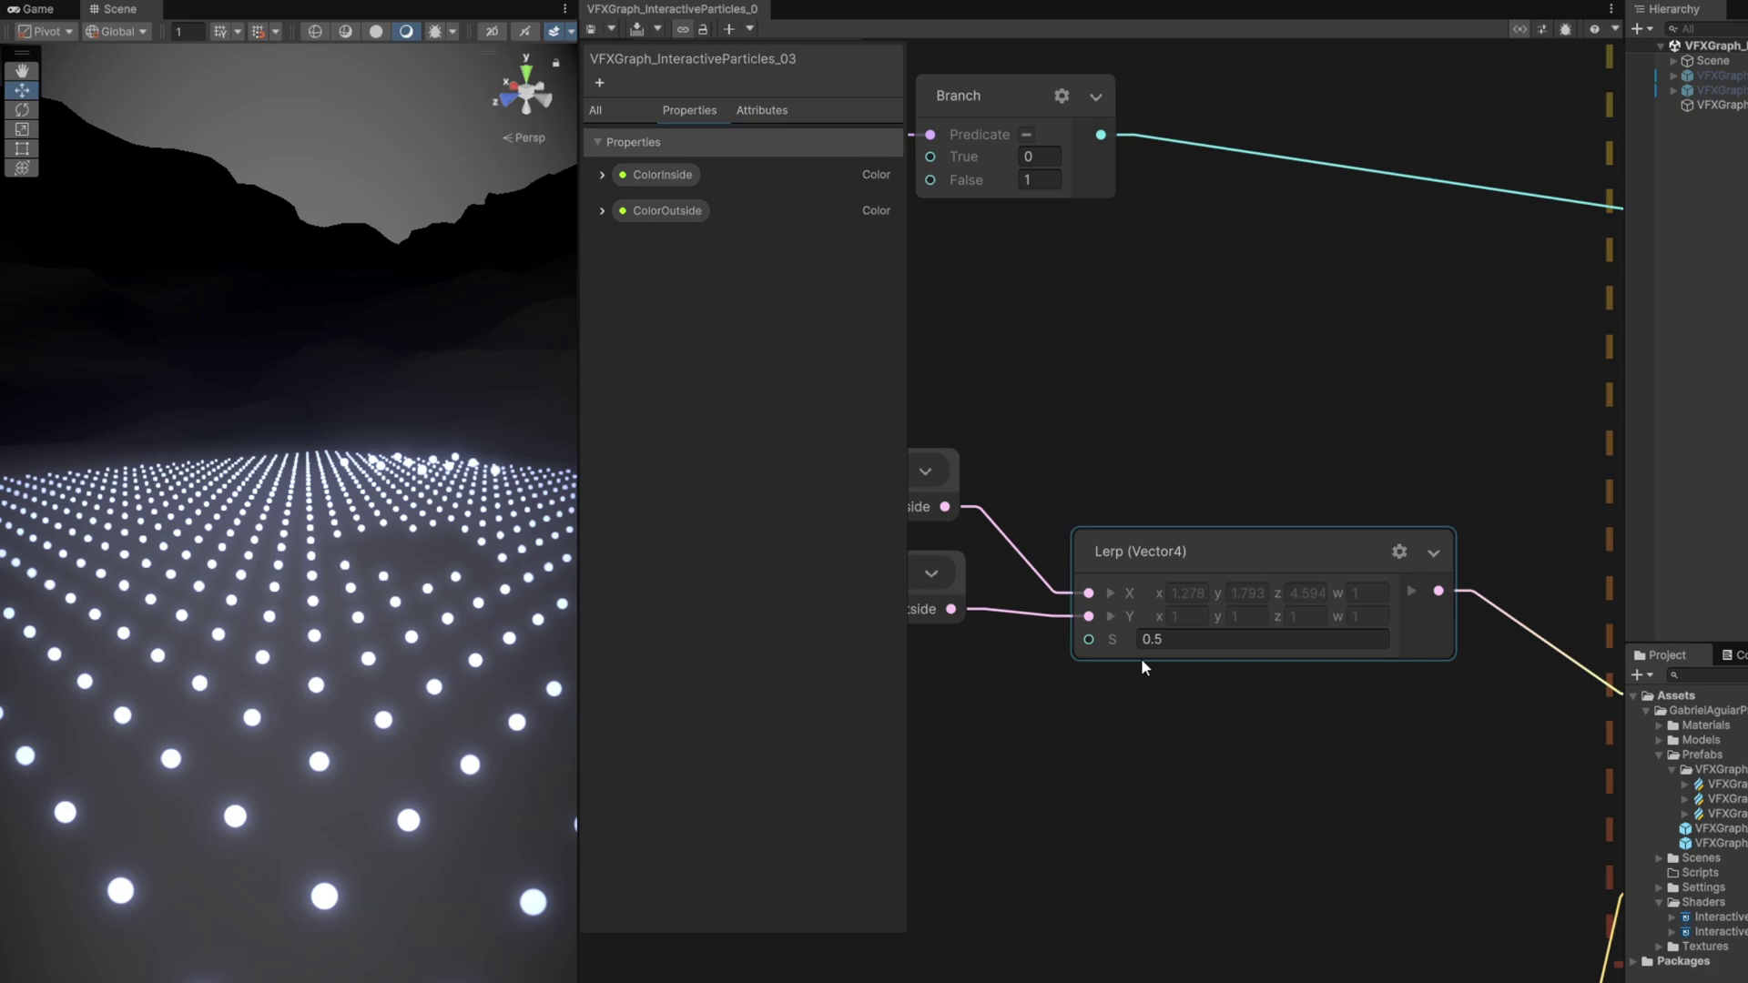
pyautogui.moveTo(1126, 642)
pyautogui.mouseDown()
pyautogui.moveTo(1186, 650)
pyautogui.moveTo(1132, 648)
pyautogui.mouseUp()
pyautogui.moveTo(993, 634); pyautogui.dragTo(1216, 656, button='middle')
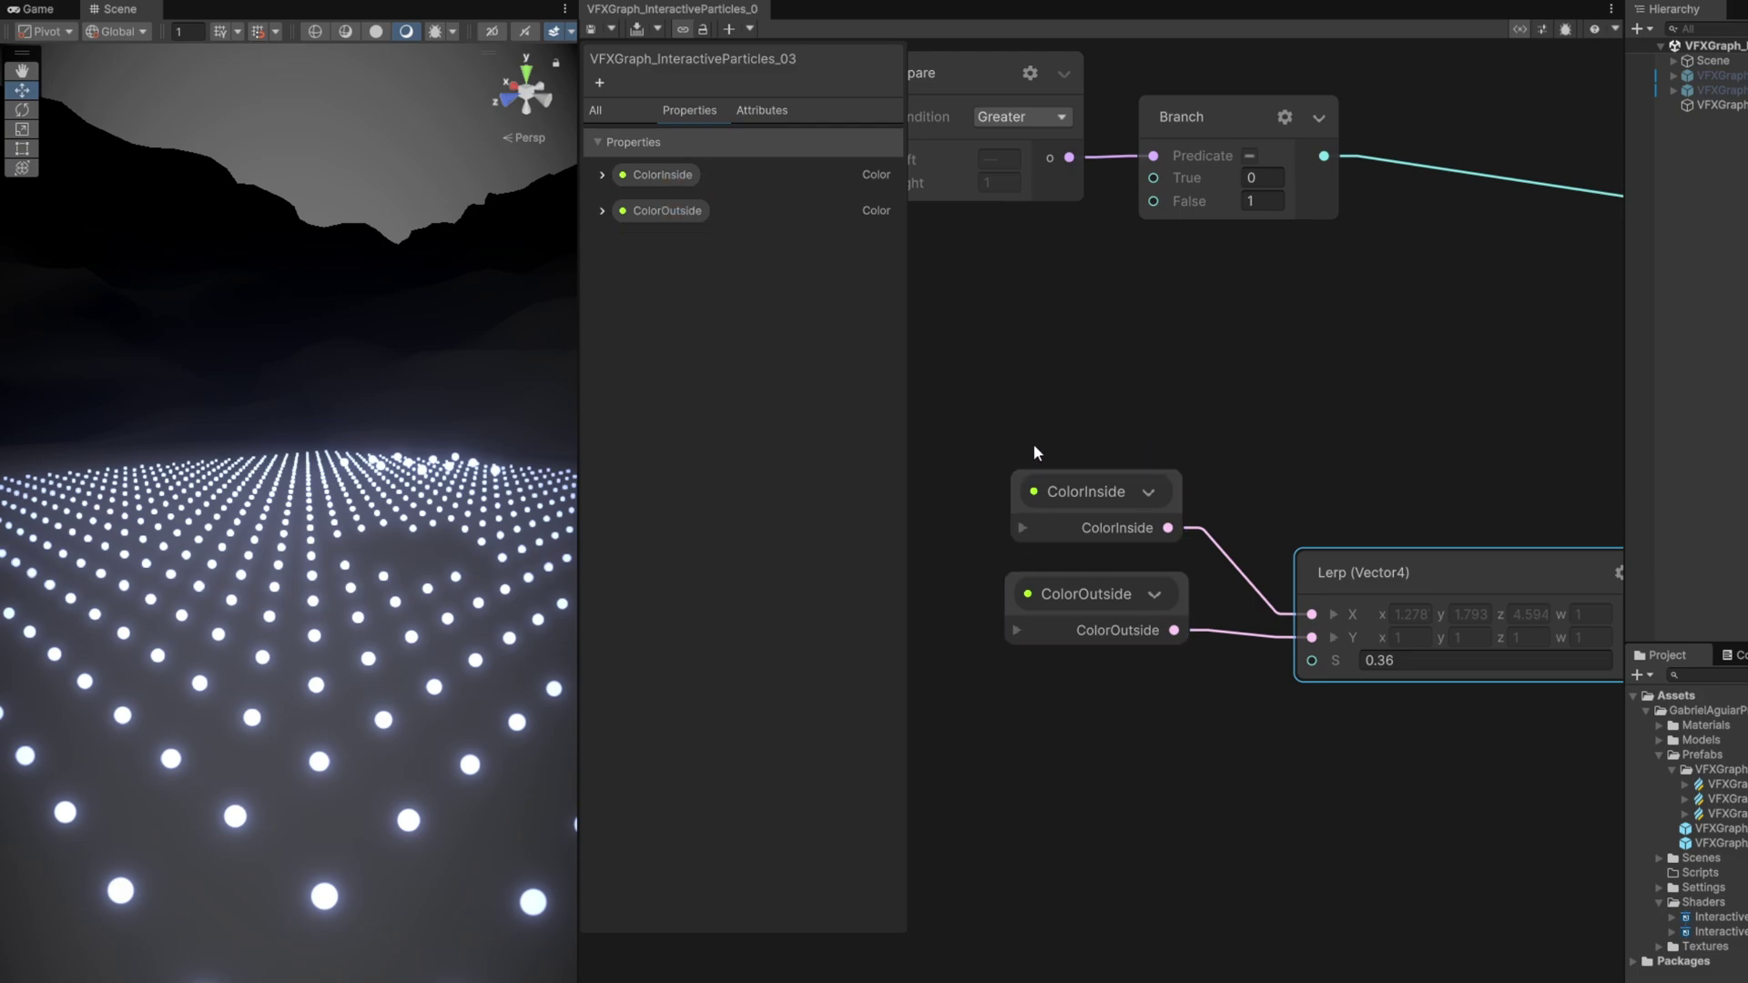
# Step: Hide the blackboard, create a Smoothstep operator with X fed by the Sphere's radius, and place it below the ColorOutside node
pyautogui.moveTo(1035, 452); pyautogui.dragTo(1169, 455, button='middle')
pyautogui.click(1521, 29)
pyautogui.scroll(-3, 1038, 410)
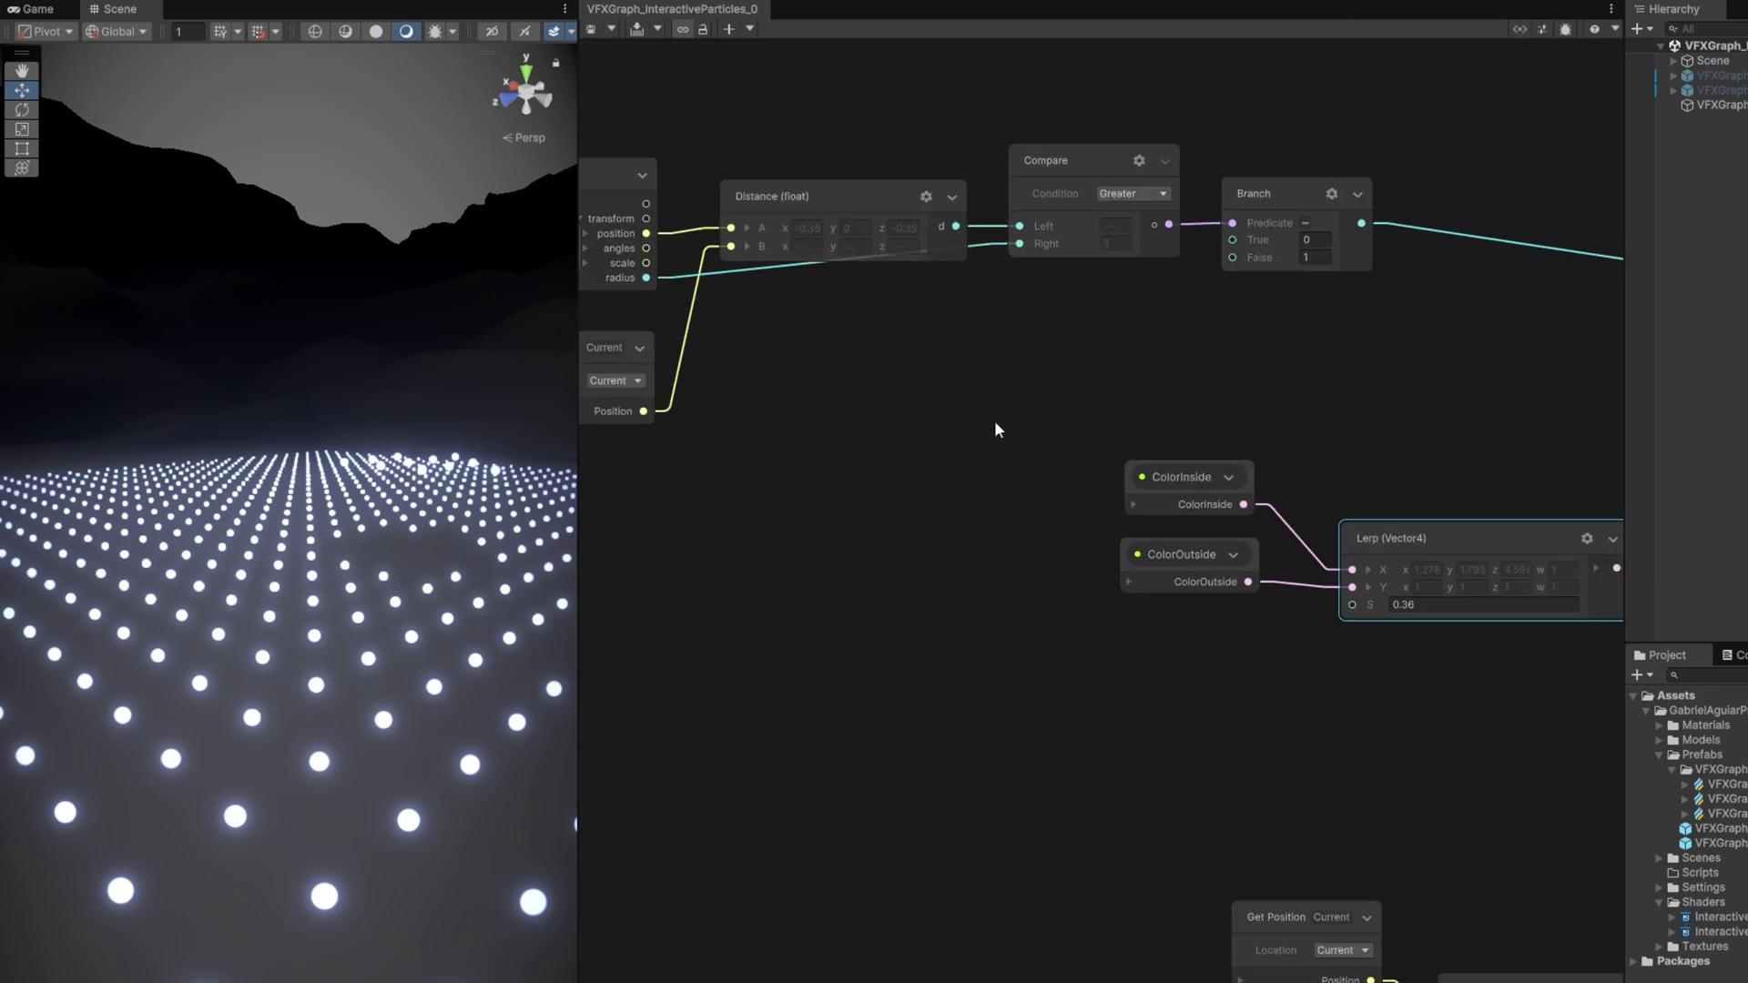
pyautogui.moveTo(913, 413); pyautogui.dragTo(981, 426, button='middle')
pyautogui.moveTo(717, 277); pyautogui.dragTo(953, 662)
pyautogui.write('smoothstep')
pyautogui.press('Return')
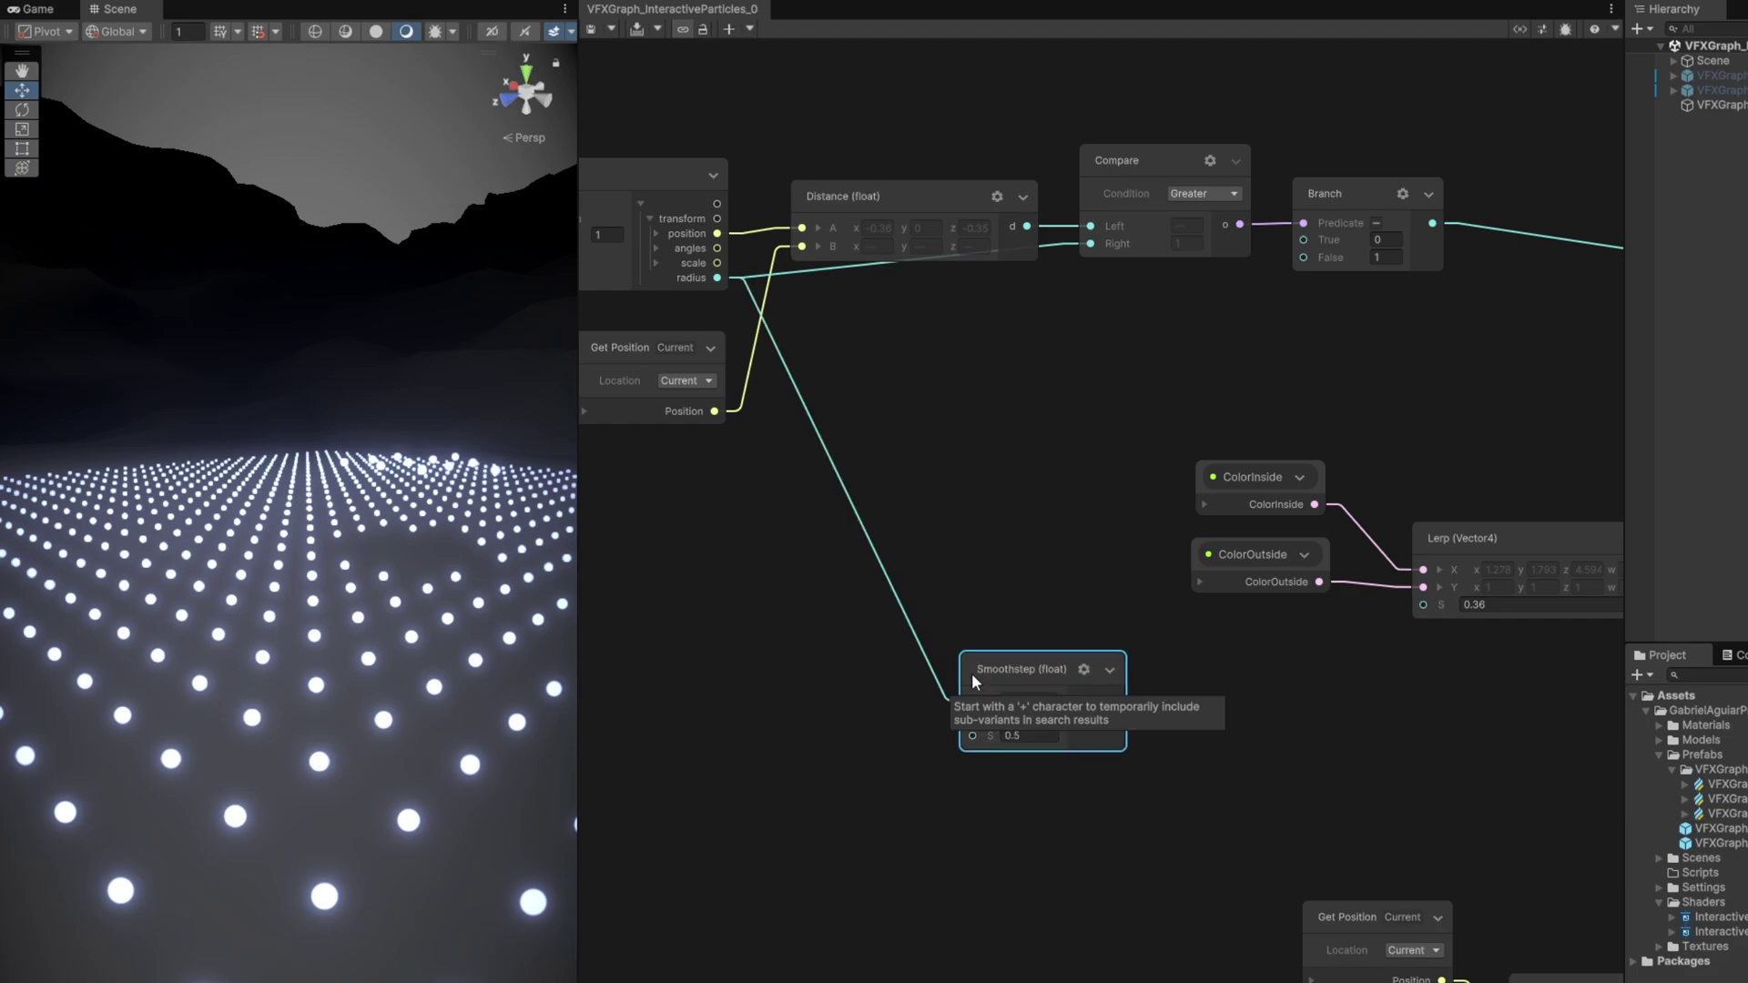
pyautogui.moveTo(1022, 665); pyautogui.dragTo(1115, 620)
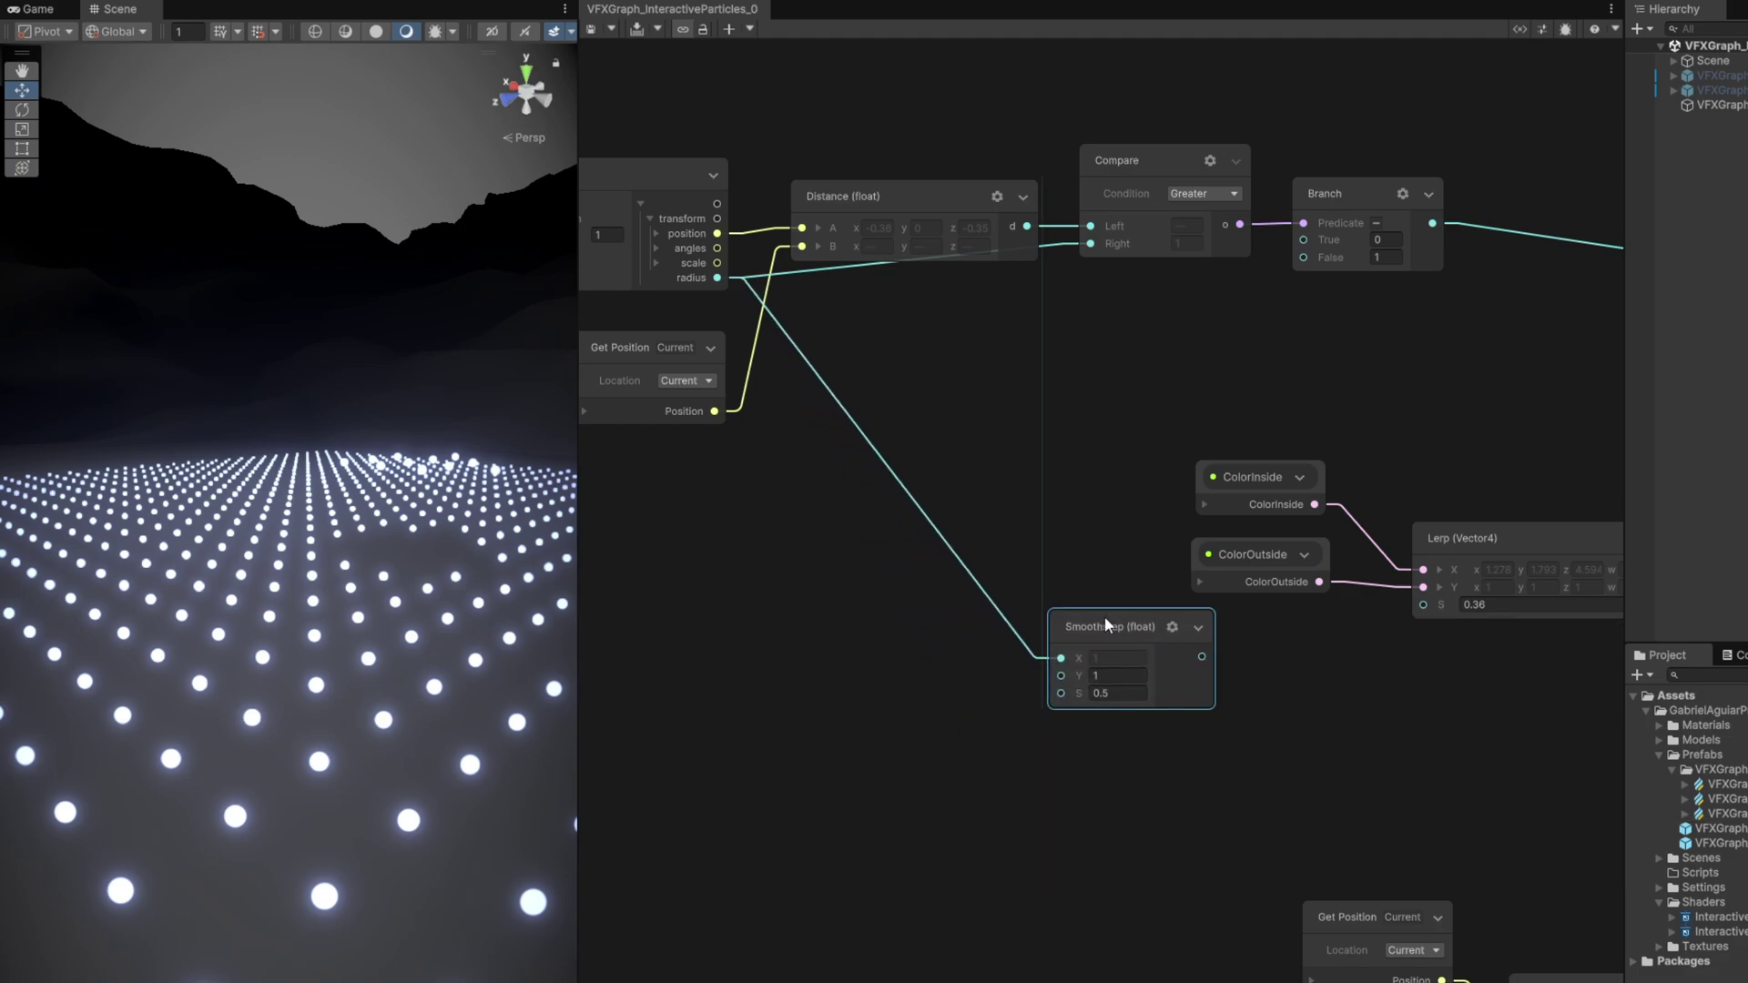
# Step: Create an Add operator fed by the Sphere's radius and place it just before Smoothstep
pyautogui.moveTo(716, 279); pyautogui.dragTo(902, 646)
pyautogui.write('add')
pyautogui.click(909, 807)
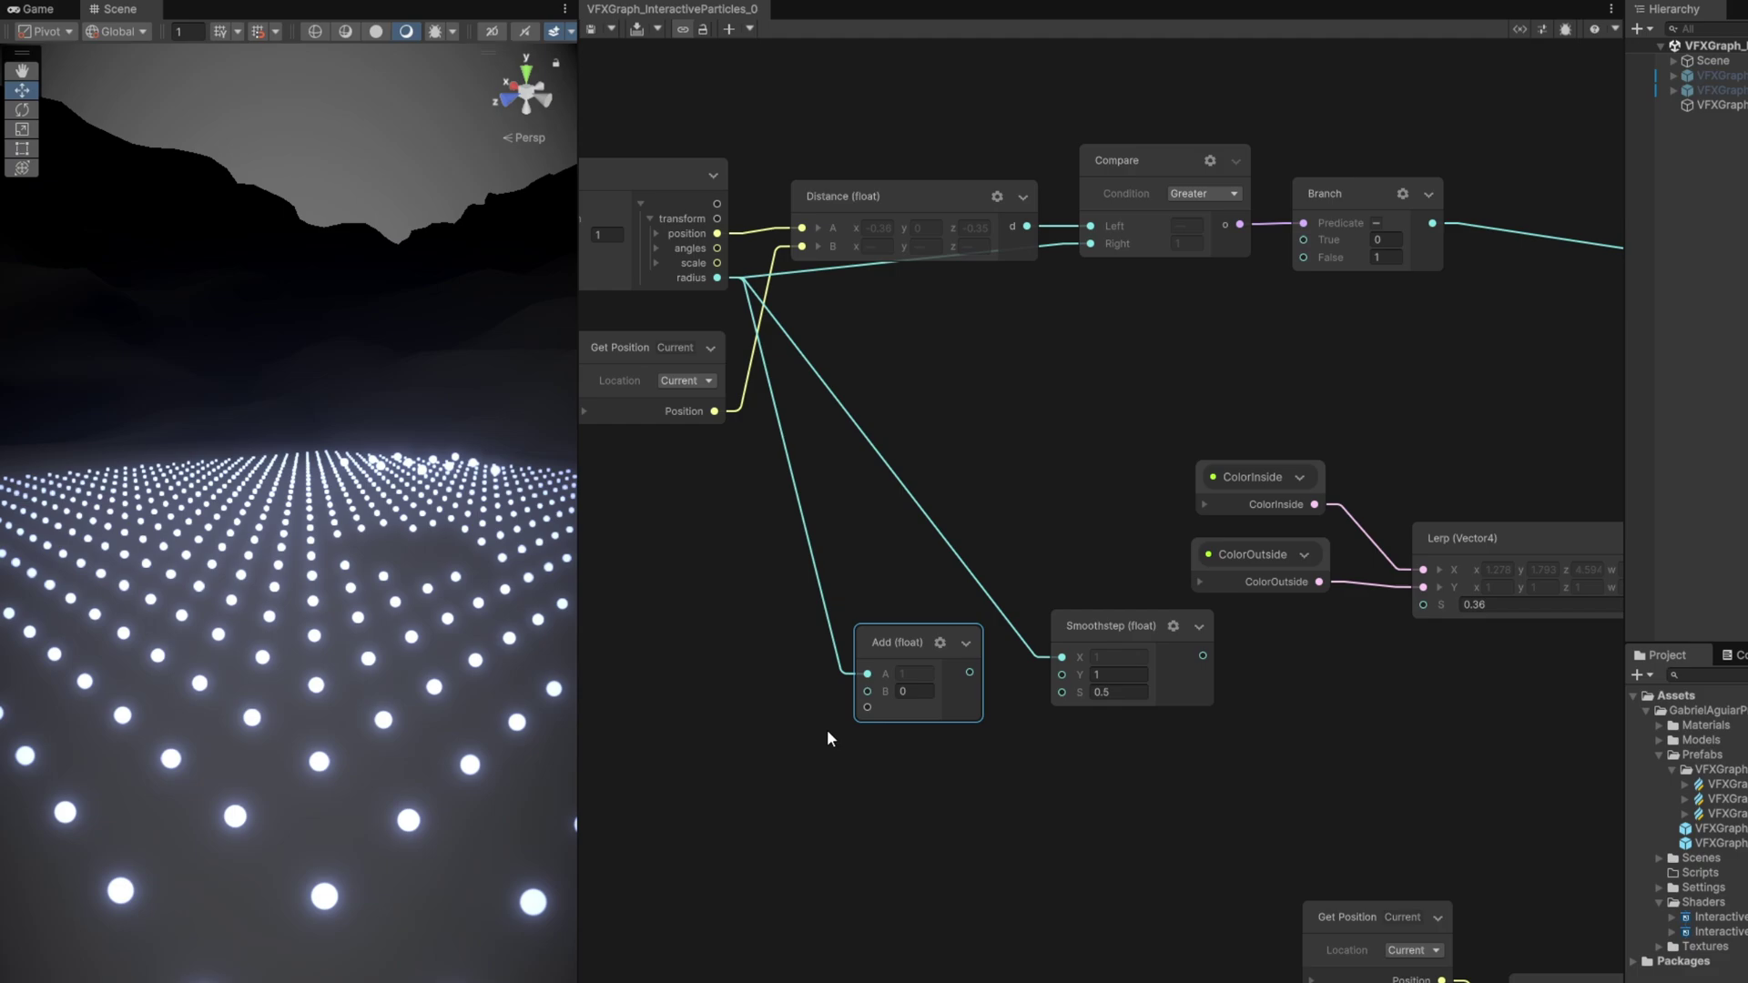
# Step: Show the blackboard again and create a Float property named ColorRangeFade
pyautogui.moveTo(827, 730); pyautogui.dragTo(911, 733, button='middle')
pyautogui.scroll(1, 910, 732)
pyautogui.click(1520, 30)
pyautogui.click(599, 83)
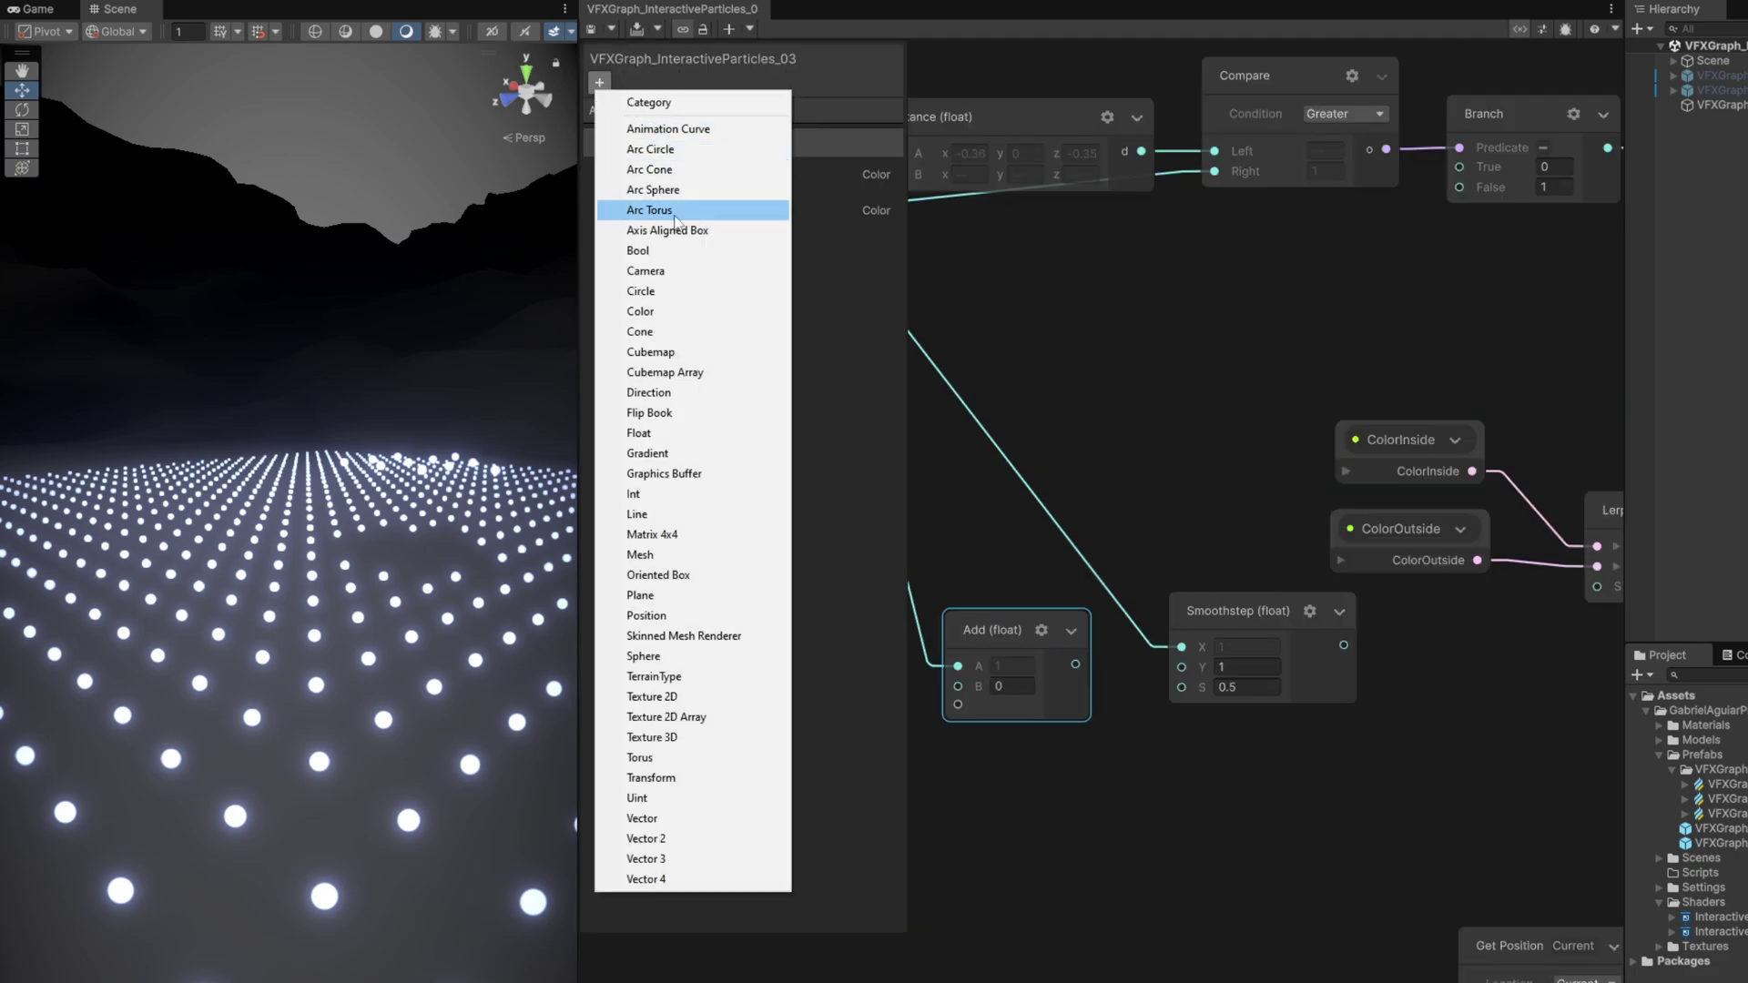
pyautogui.click(665, 435)
pyautogui.write('C')
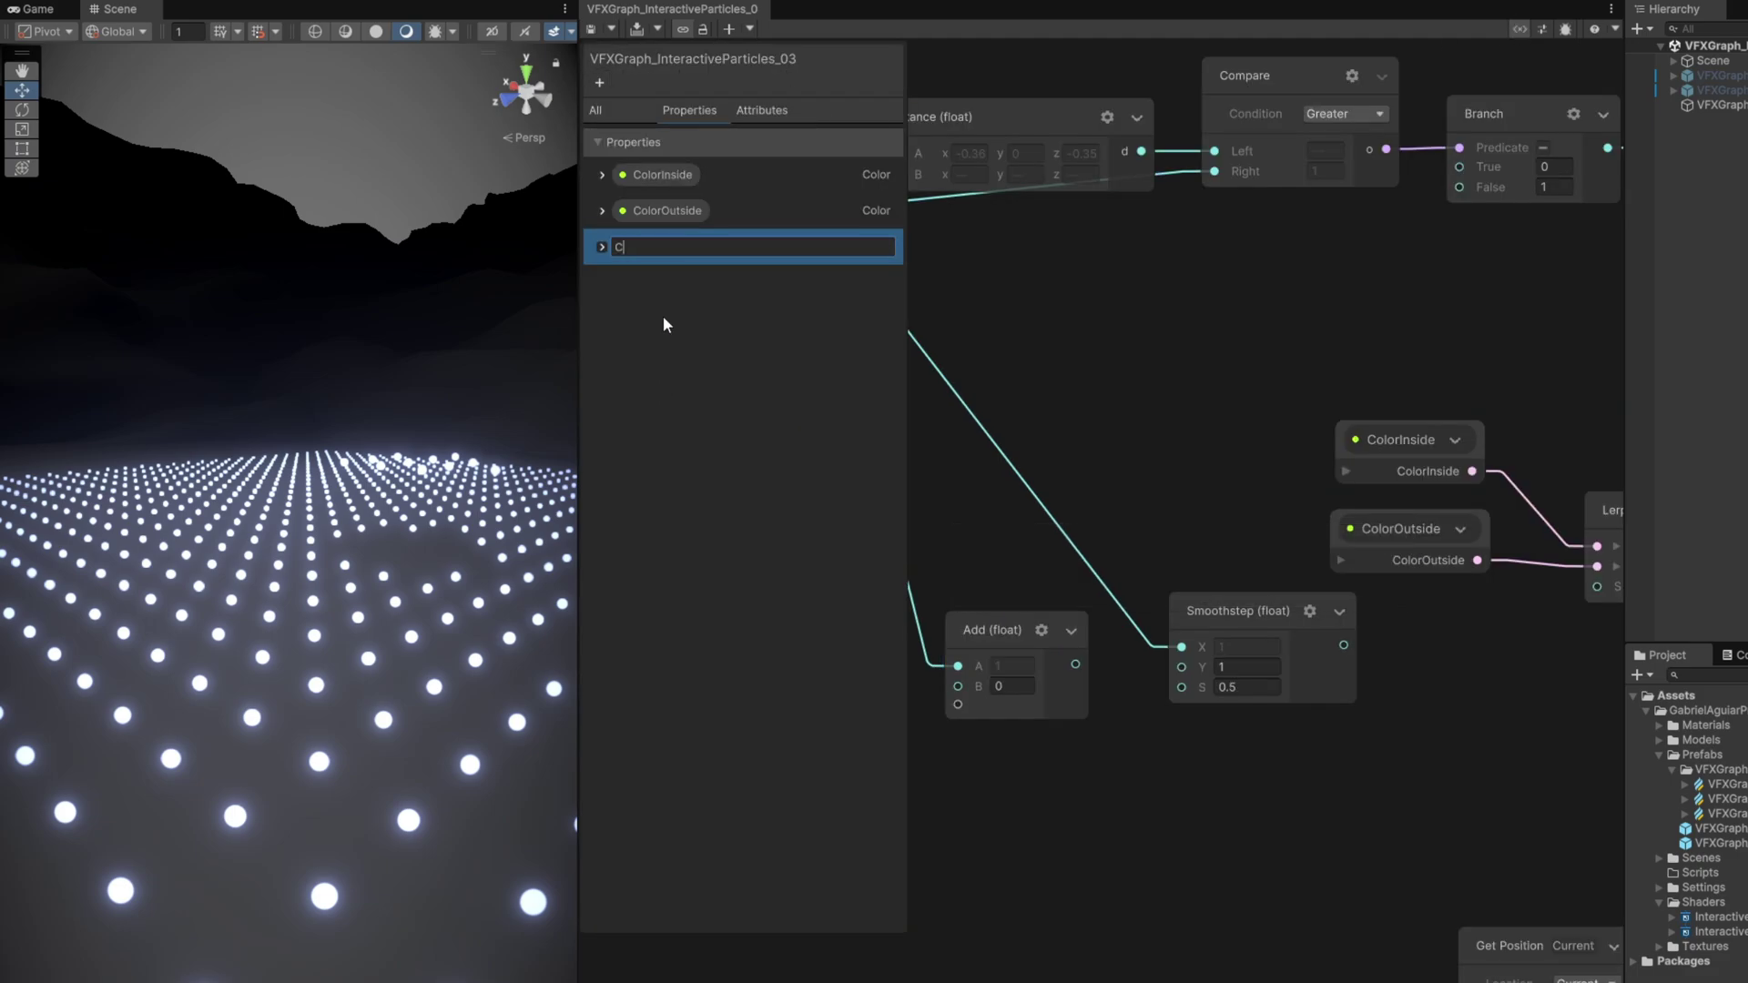
pyautogui.write('olorRangeFade')
pyautogui.press('Return')
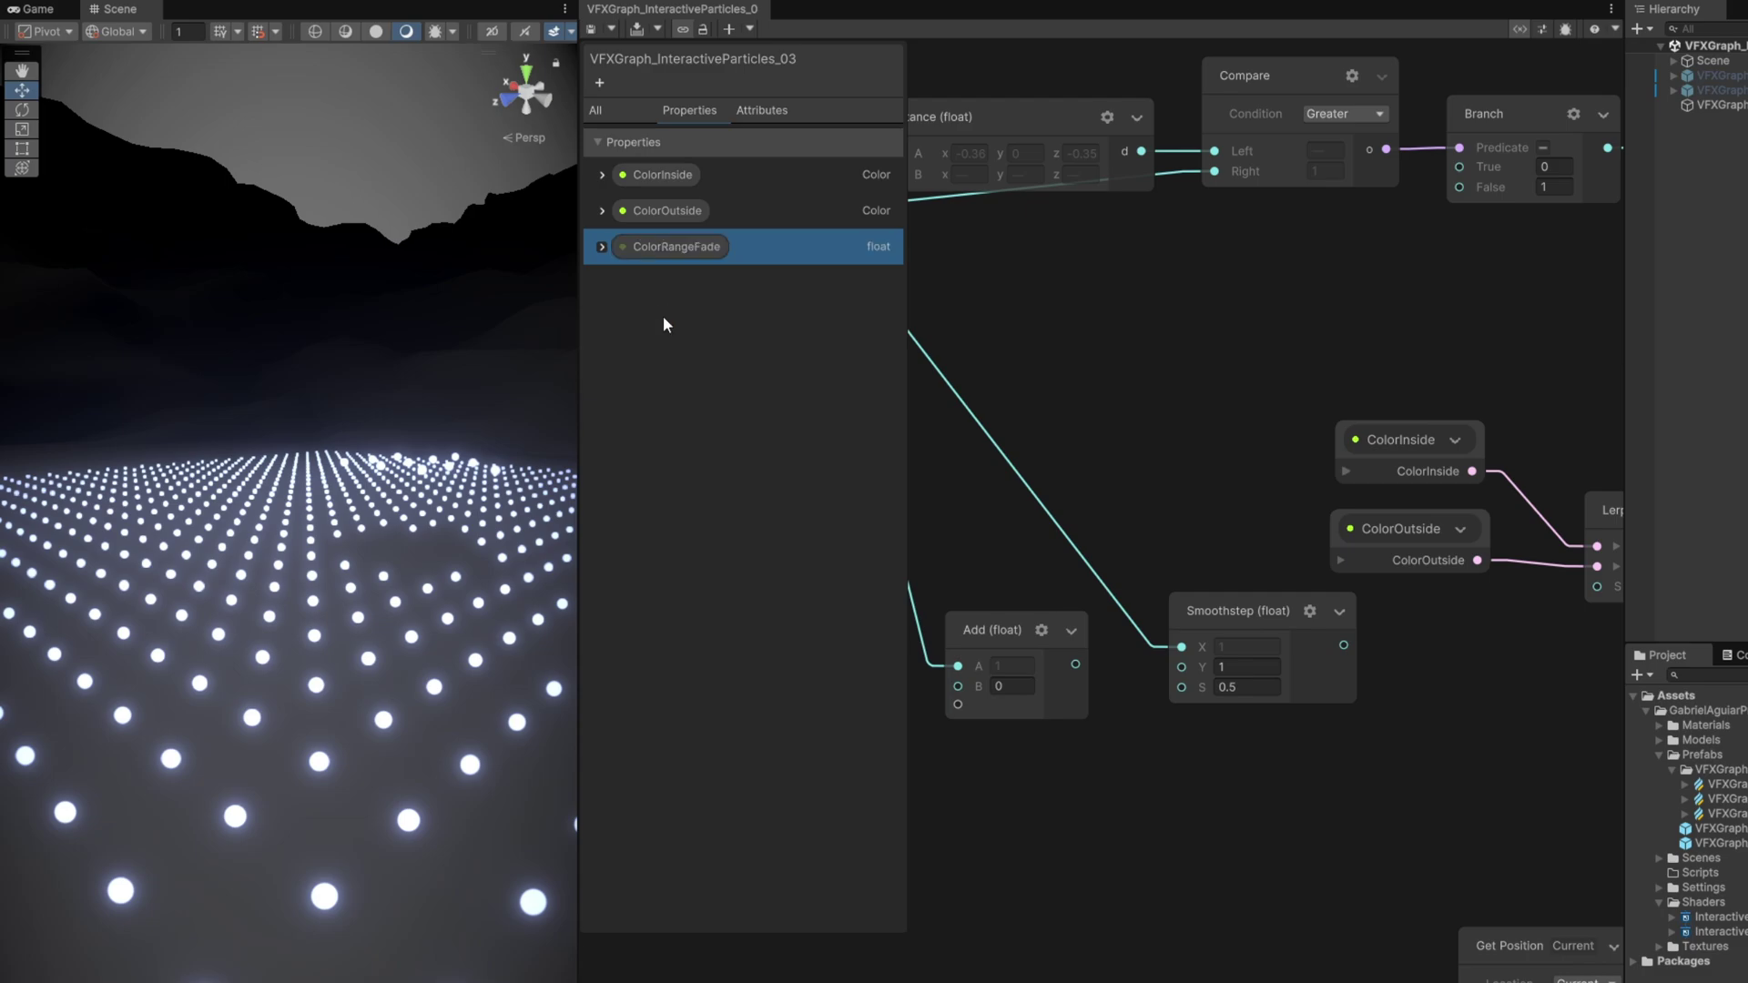
# Step: Place ColorRangeFade in the graph, connect it to the Add operator's B, and connect Add's output to Smoothstep's Y
pyautogui.moveTo(662, 246); pyautogui.dragTo(1000, 801)
pyautogui.moveTo(1129, 827); pyautogui.dragTo(958, 686)
pyautogui.moveTo(1037, 797); pyautogui.dragTo(783, 706)
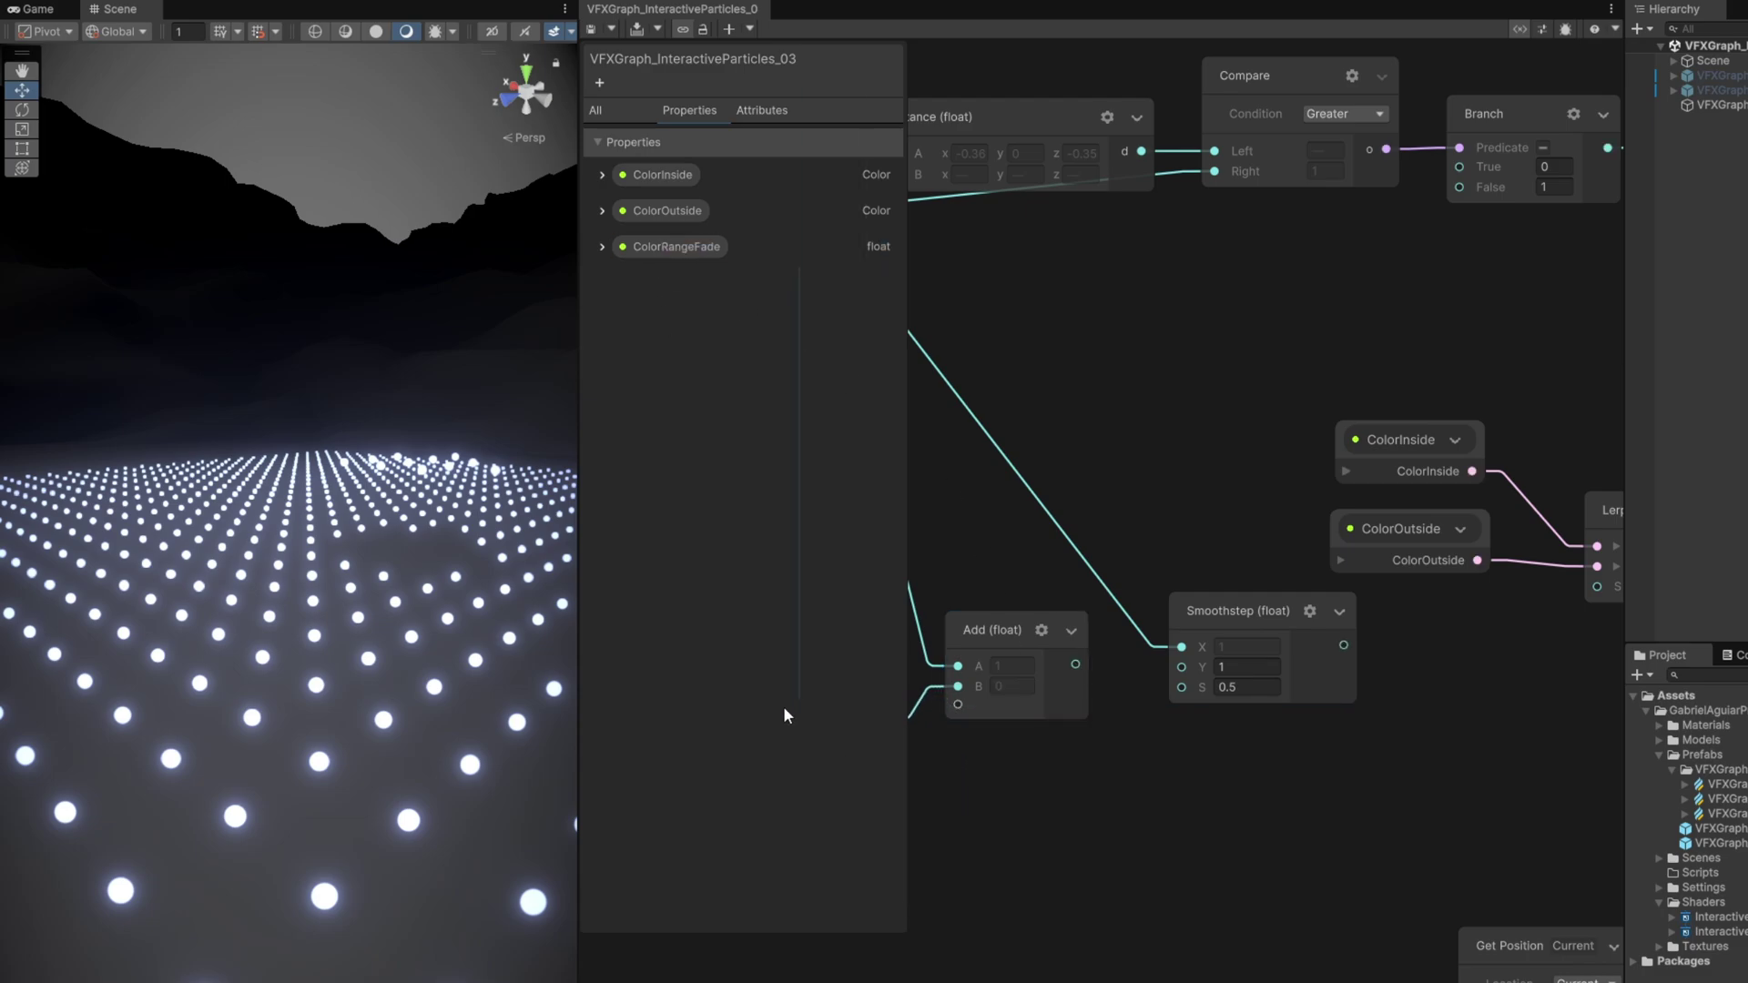
pyautogui.moveTo(1071, 664); pyautogui.dragTo(1182, 668)
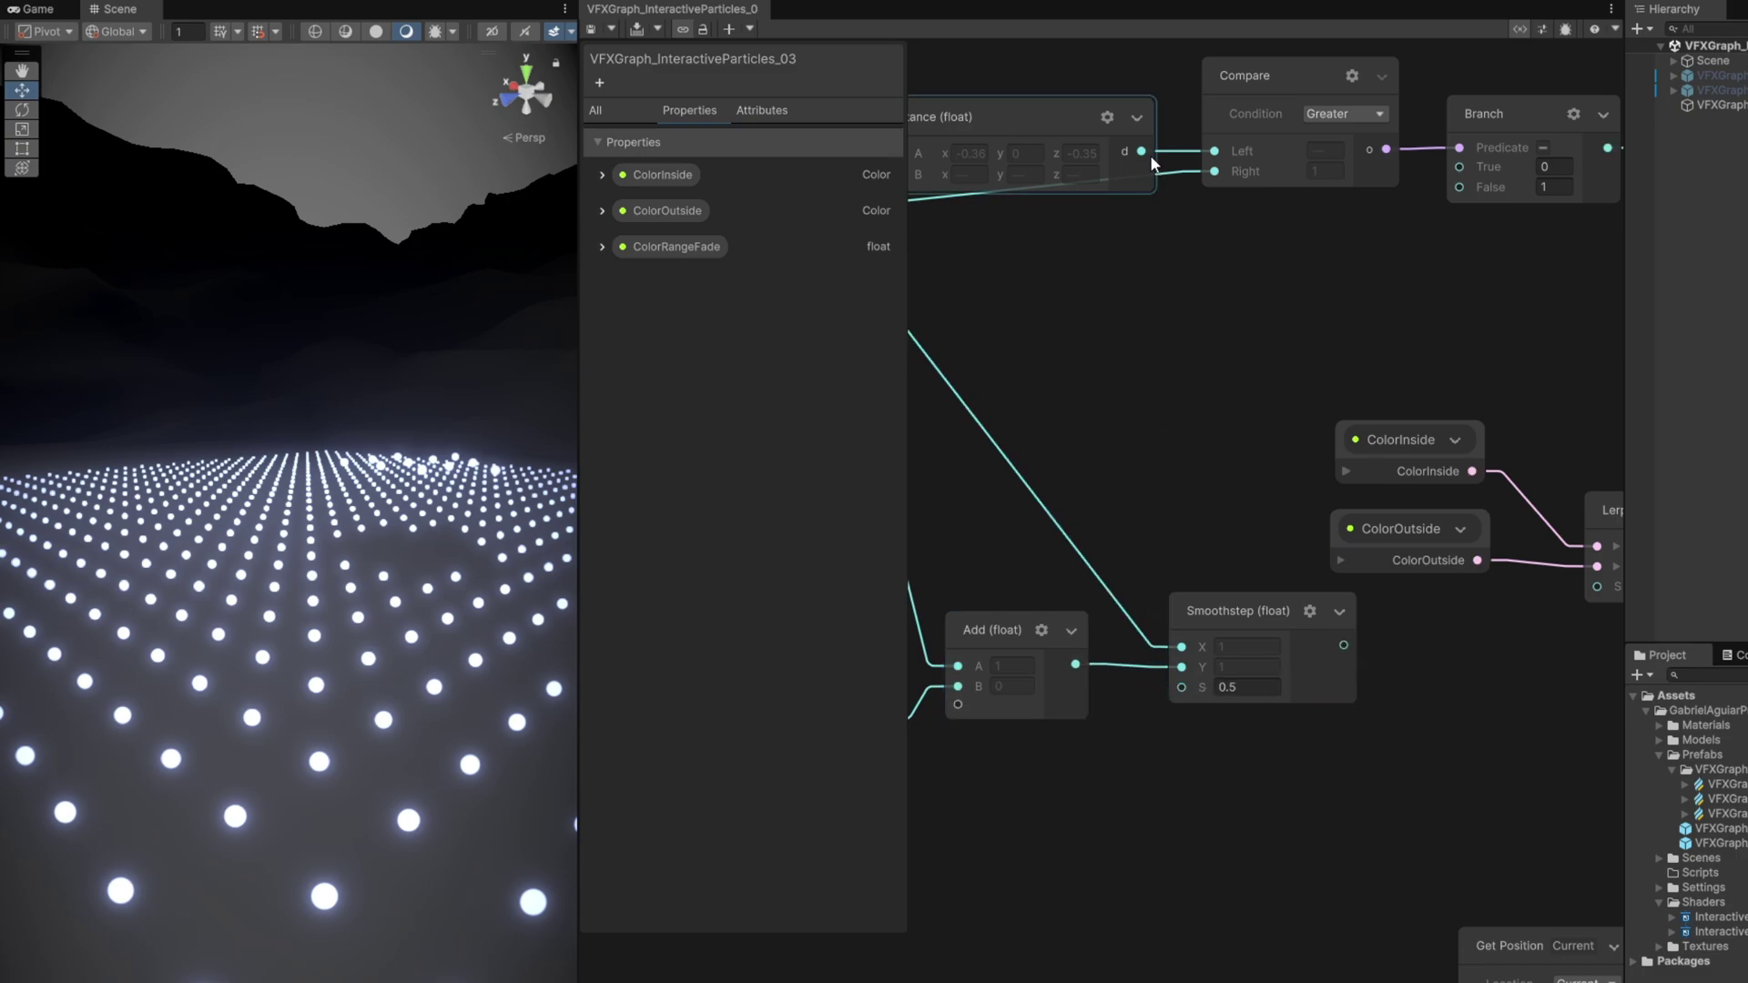
# Step: Connect the Distance output to Smoothstep's S and the Smoothstep output to the Lerp's S
pyautogui.moveTo(1142, 151); pyautogui.dragTo(1186, 683)
pyautogui.moveTo(1342, 647); pyautogui.dragTo(1182, 661, button='middle')
pyautogui.moveTo(1181, 661); pyautogui.dragTo(1450, 604)
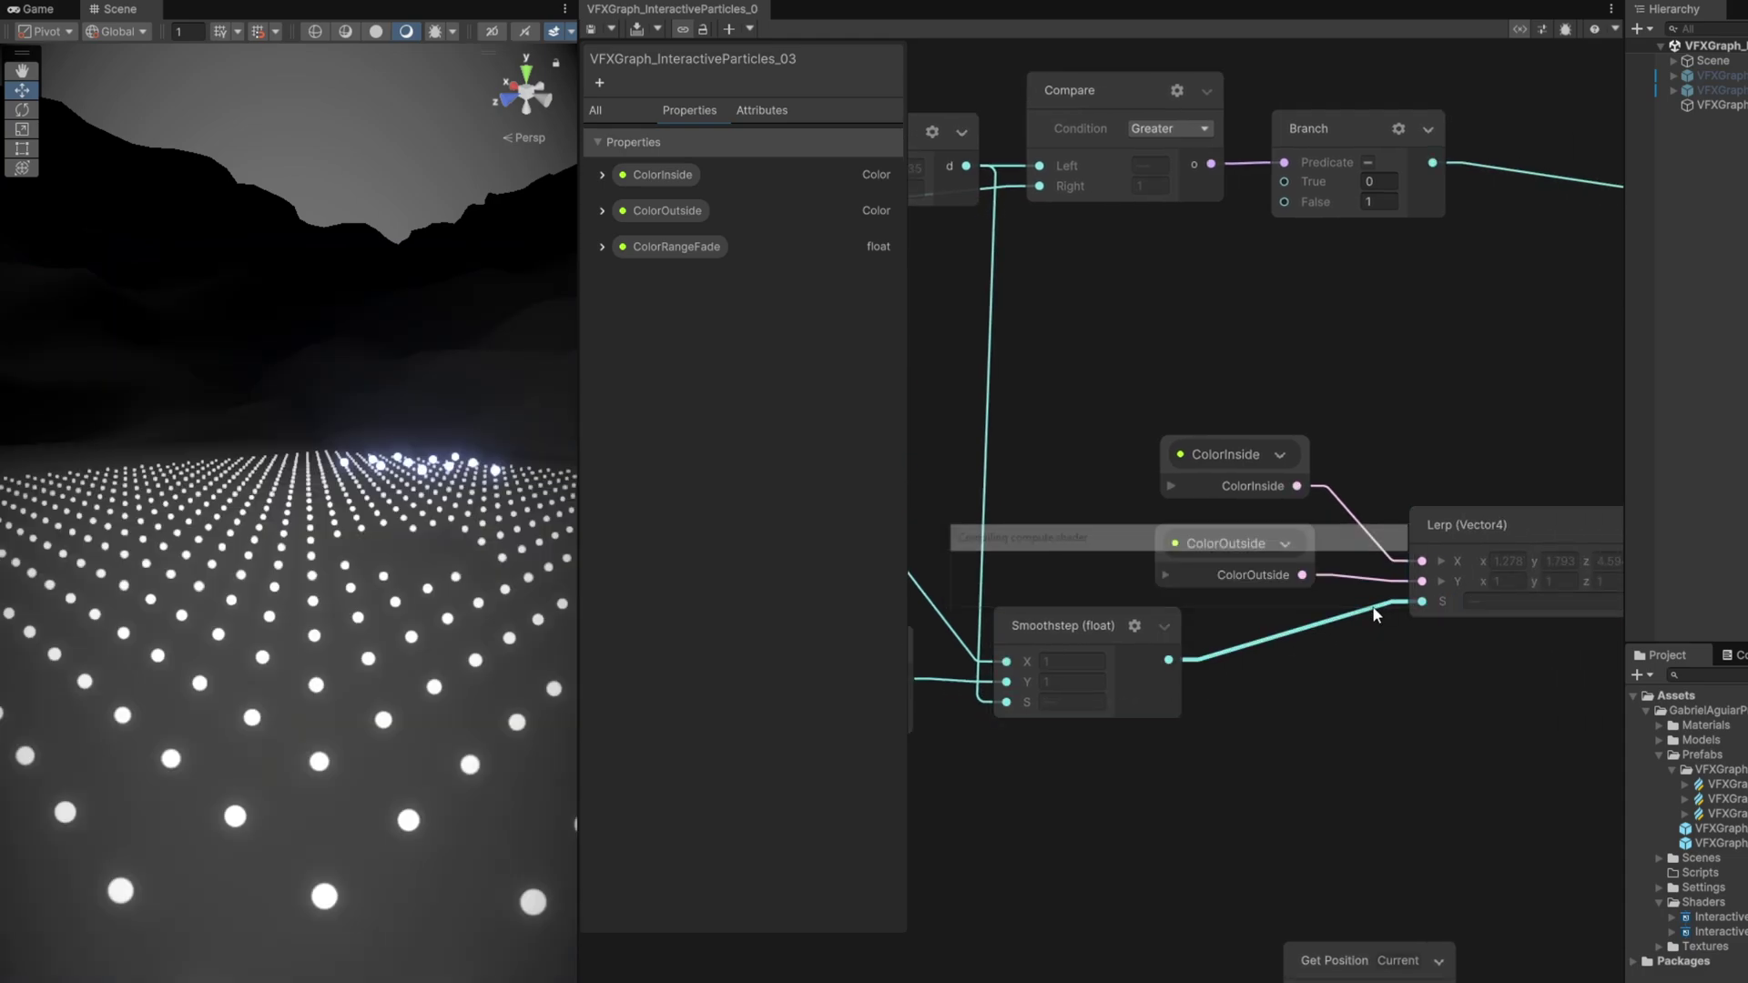
# Step: Expand the ColorRangeFade property and raise its value to 0.68
pyautogui.moveTo(364, 555); pyautogui.dragTo(374, 661, button='right')
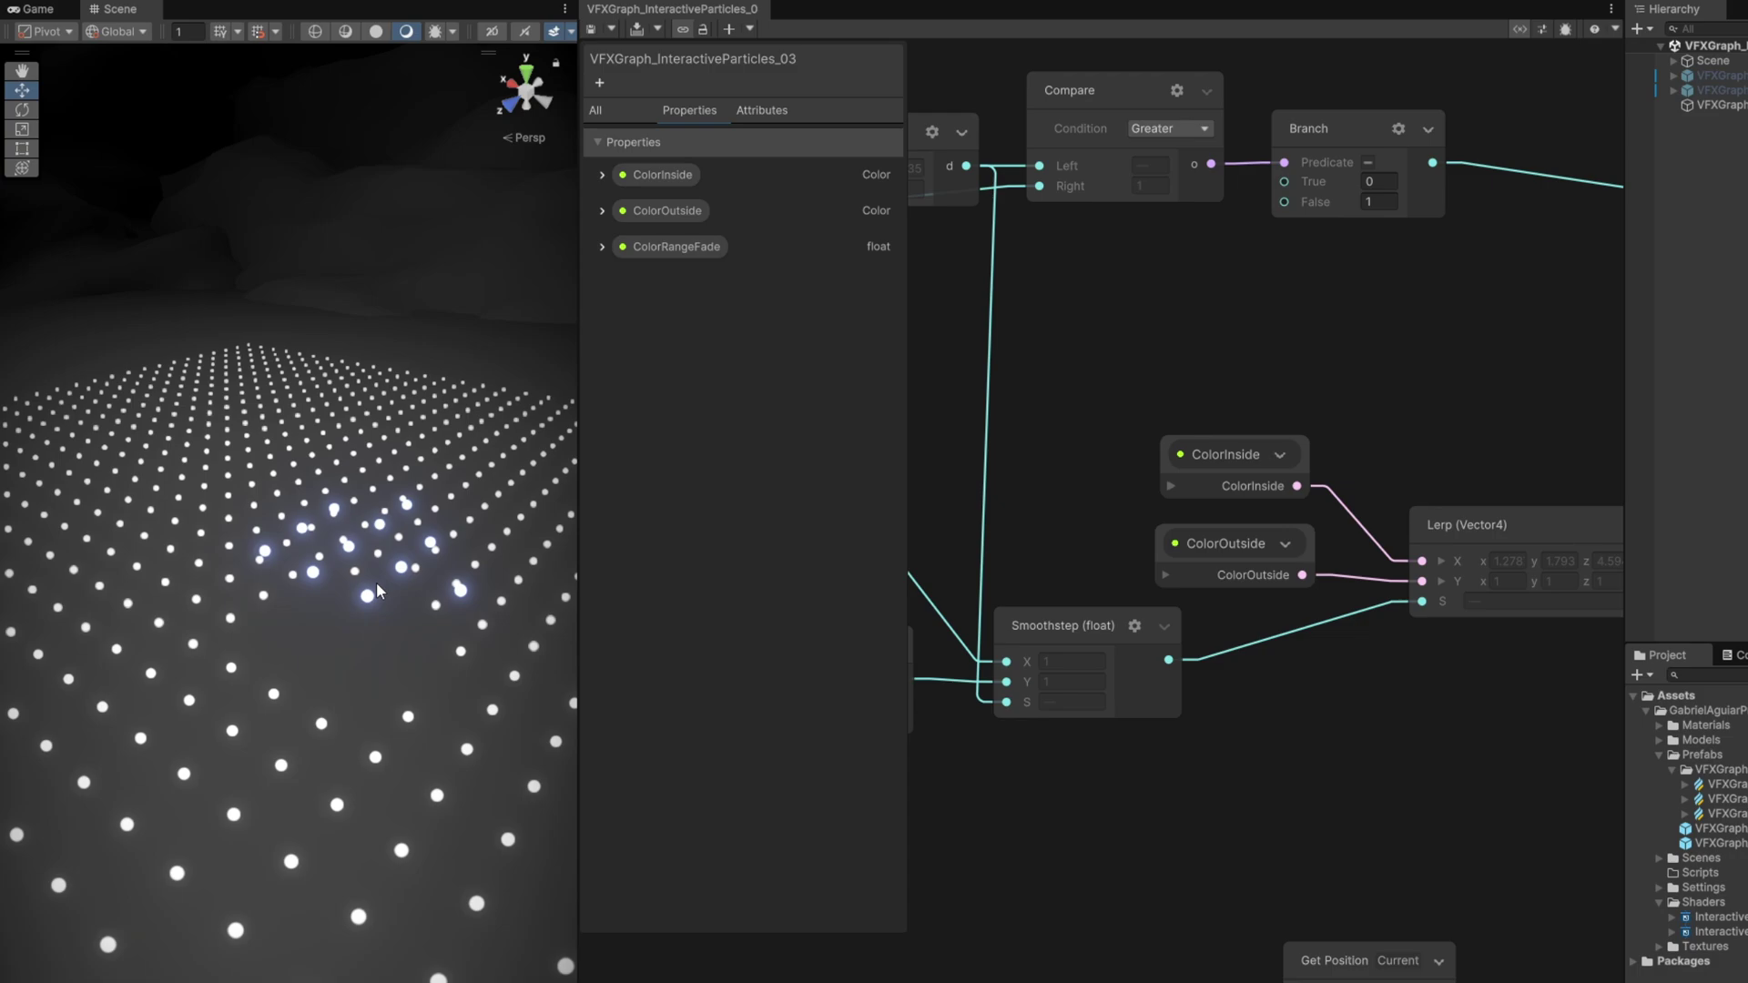
pyautogui.moveTo(1357, 737); pyautogui.dragTo(1446, 737, button='middle')
pyautogui.moveTo(1160, 572); pyautogui.dragTo(1318, 570, button='middle')
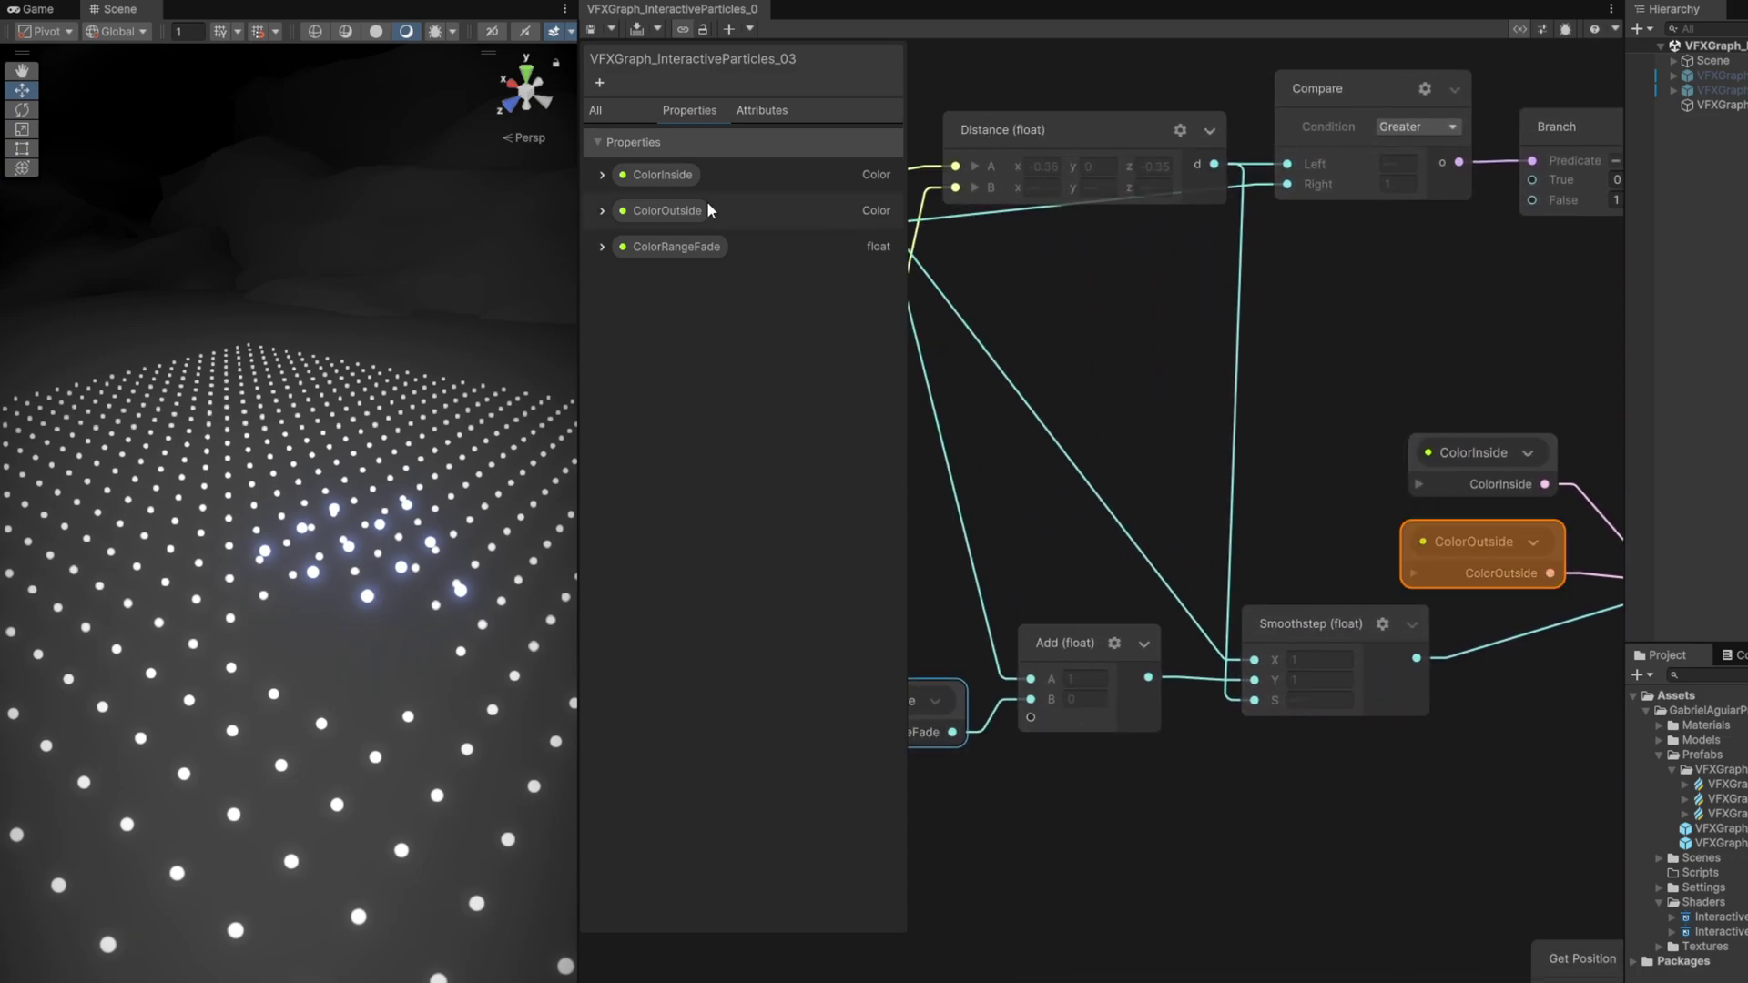
pyautogui.click(674, 247)
pyautogui.click(601, 246)
pyautogui.moveTo(675, 297)
pyautogui.mouseDown()
pyautogui.moveTo(813, 282)
pyautogui.moveTo(703, 292)
pyautogui.mouseUp()
# Step: Change ColorInside to a red HDR color with R about 6.13, and raise ColorRangeFade to 1.23
pyautogui.click(602, 175)
pyautogui.click(728, 225)
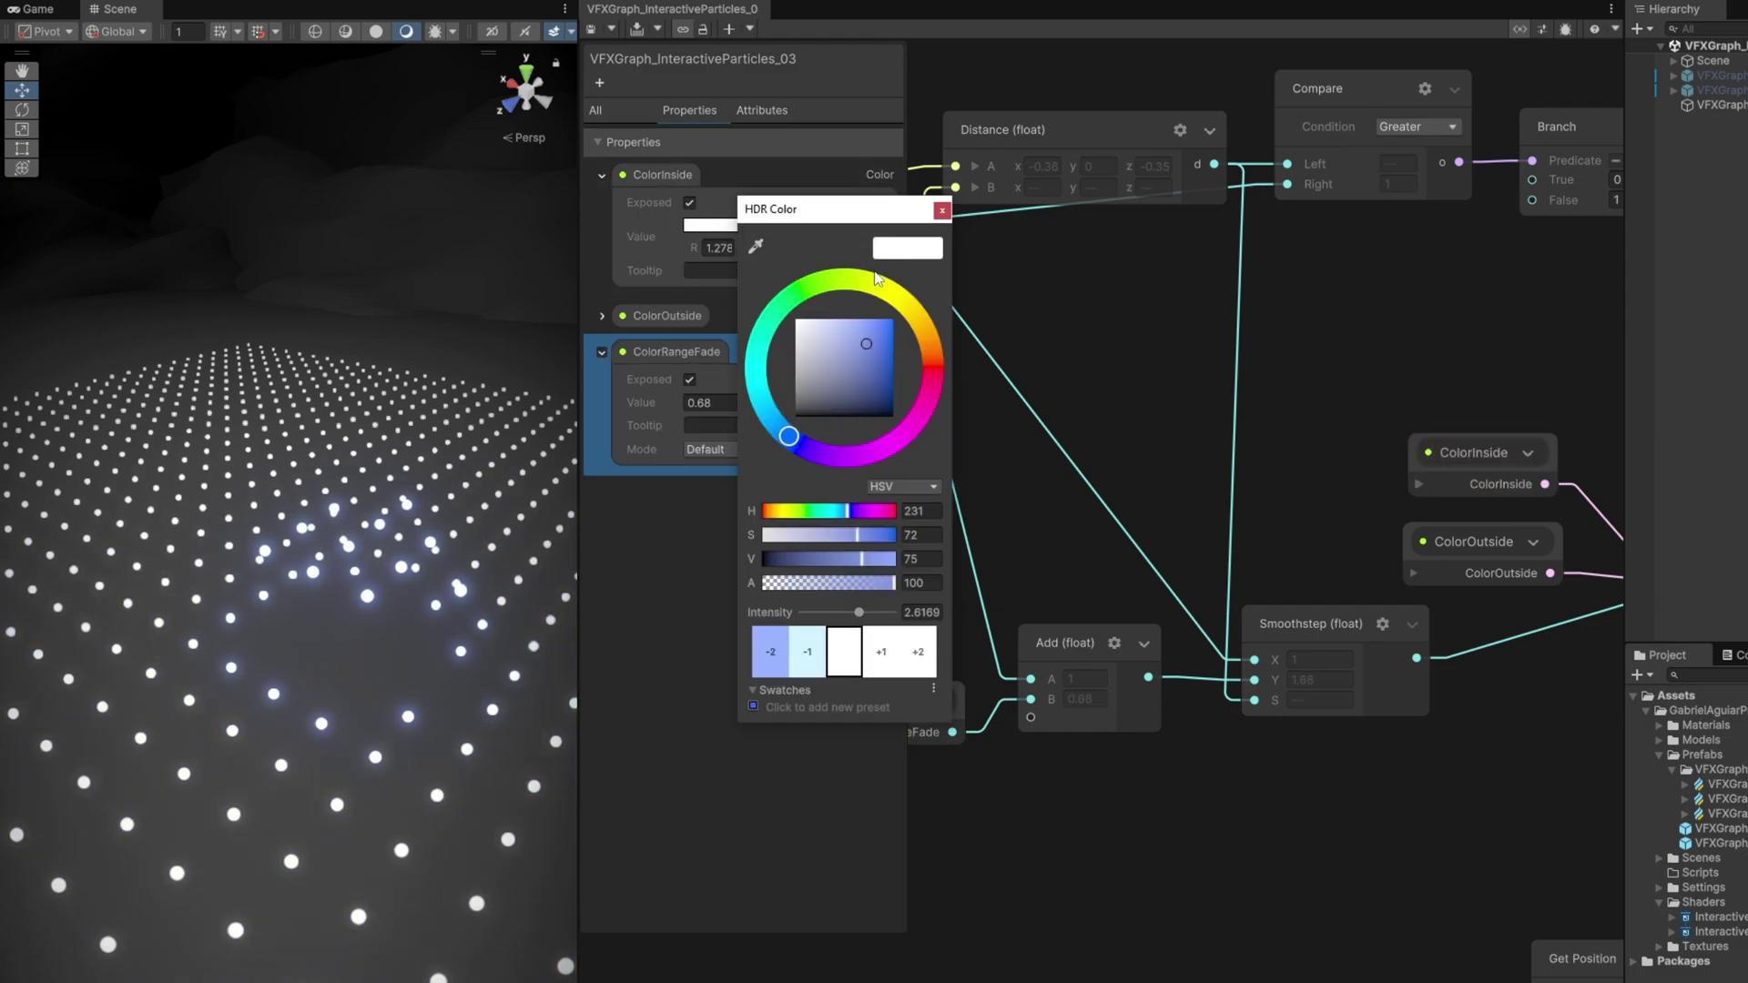
pyautogui.moveTo(827, 456); pyautogui.dragTo(883, 315)
pyautogui.click(688, 560)
pyautogui.moveTo(676, 401)
pyautogui.mouseDown()
pyautogui.moveTo(753, 399)
pyautogui.moveTo(699, 405)
pyautogui.mouseUp()
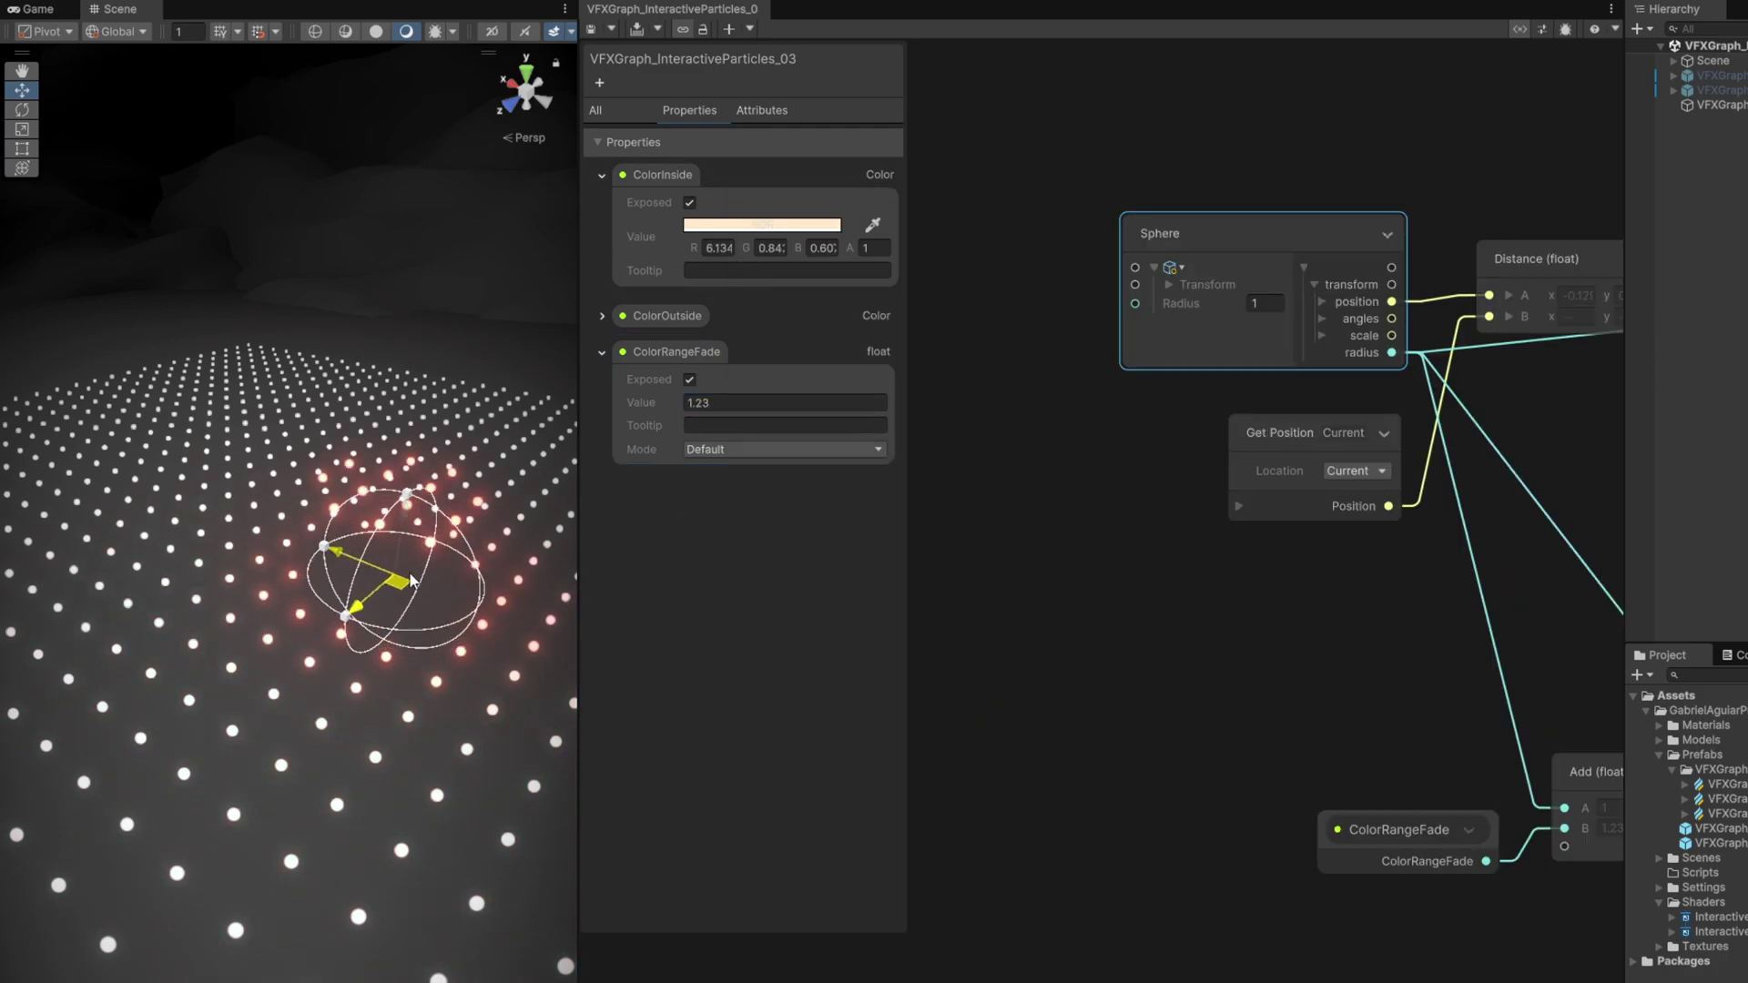
# Step: Move the sphere's gizmo to the far part of the particle grid in the scene
pyautogui.moveTo(370, 604); pyautogui.dragTo(339, 437)
pyautogui.moveTo(338, 438); pyautogui.dragTo(286, 446)
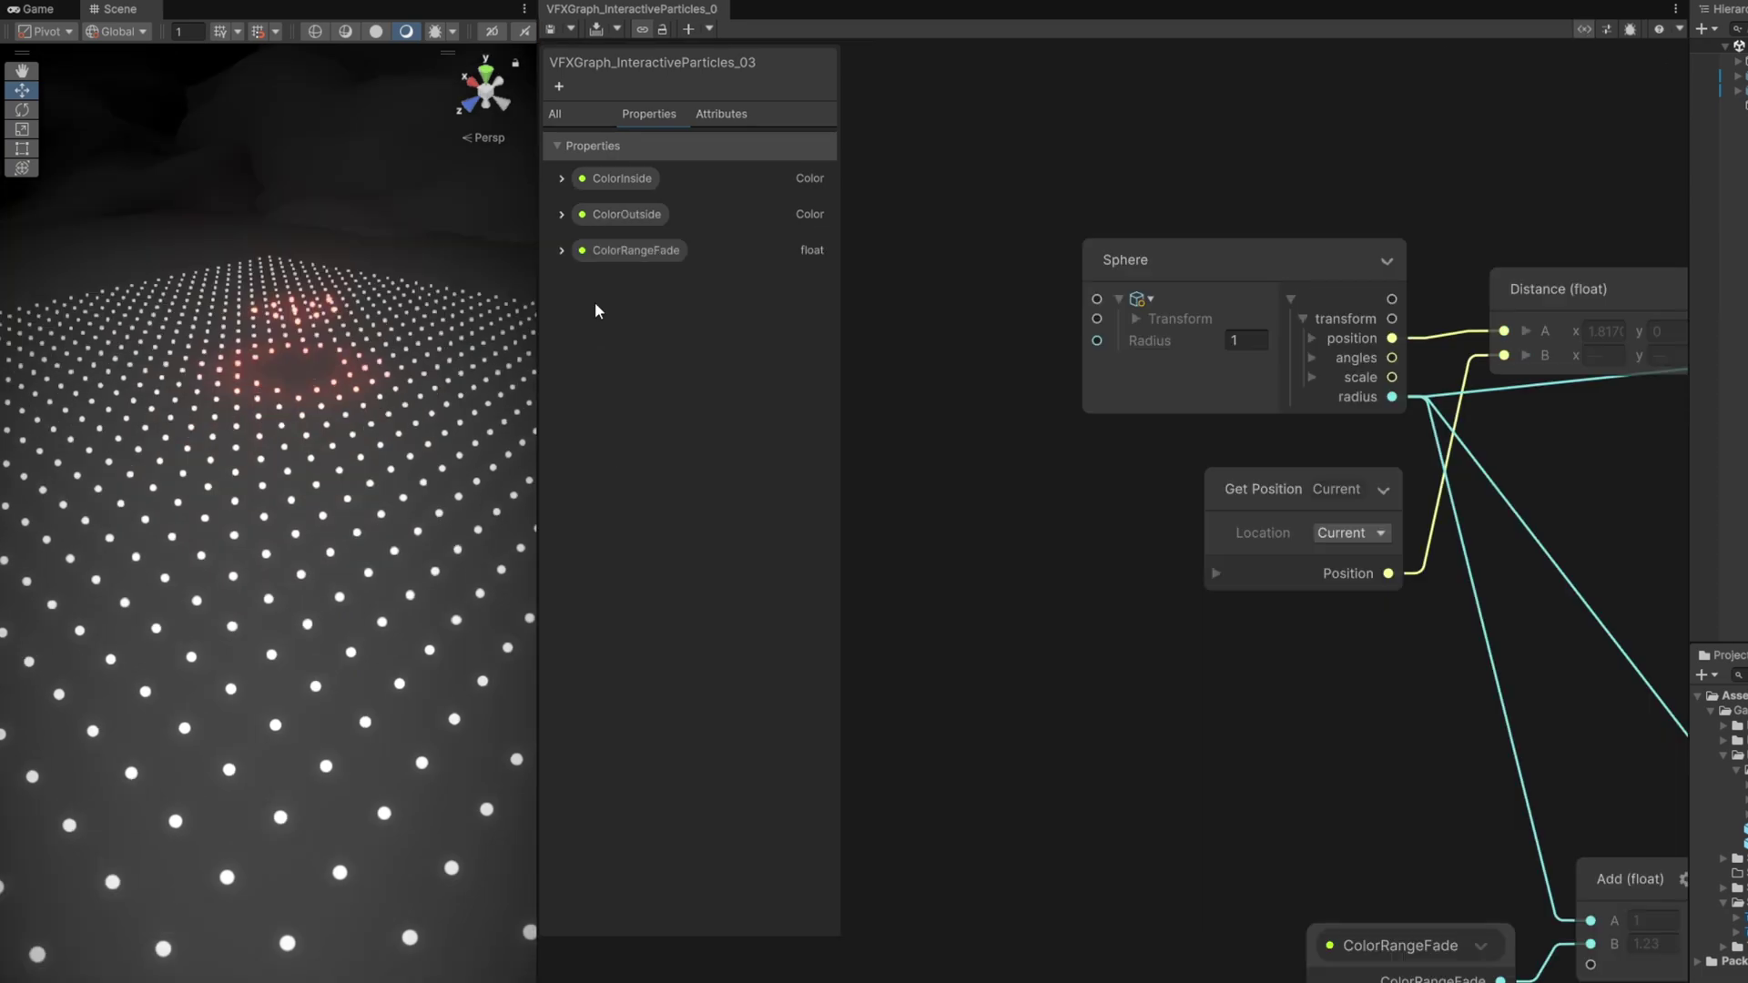
# Step: Convert the Sphere node to a blackboard property and rename it Sphere
pyautogui.click(1170, 250)
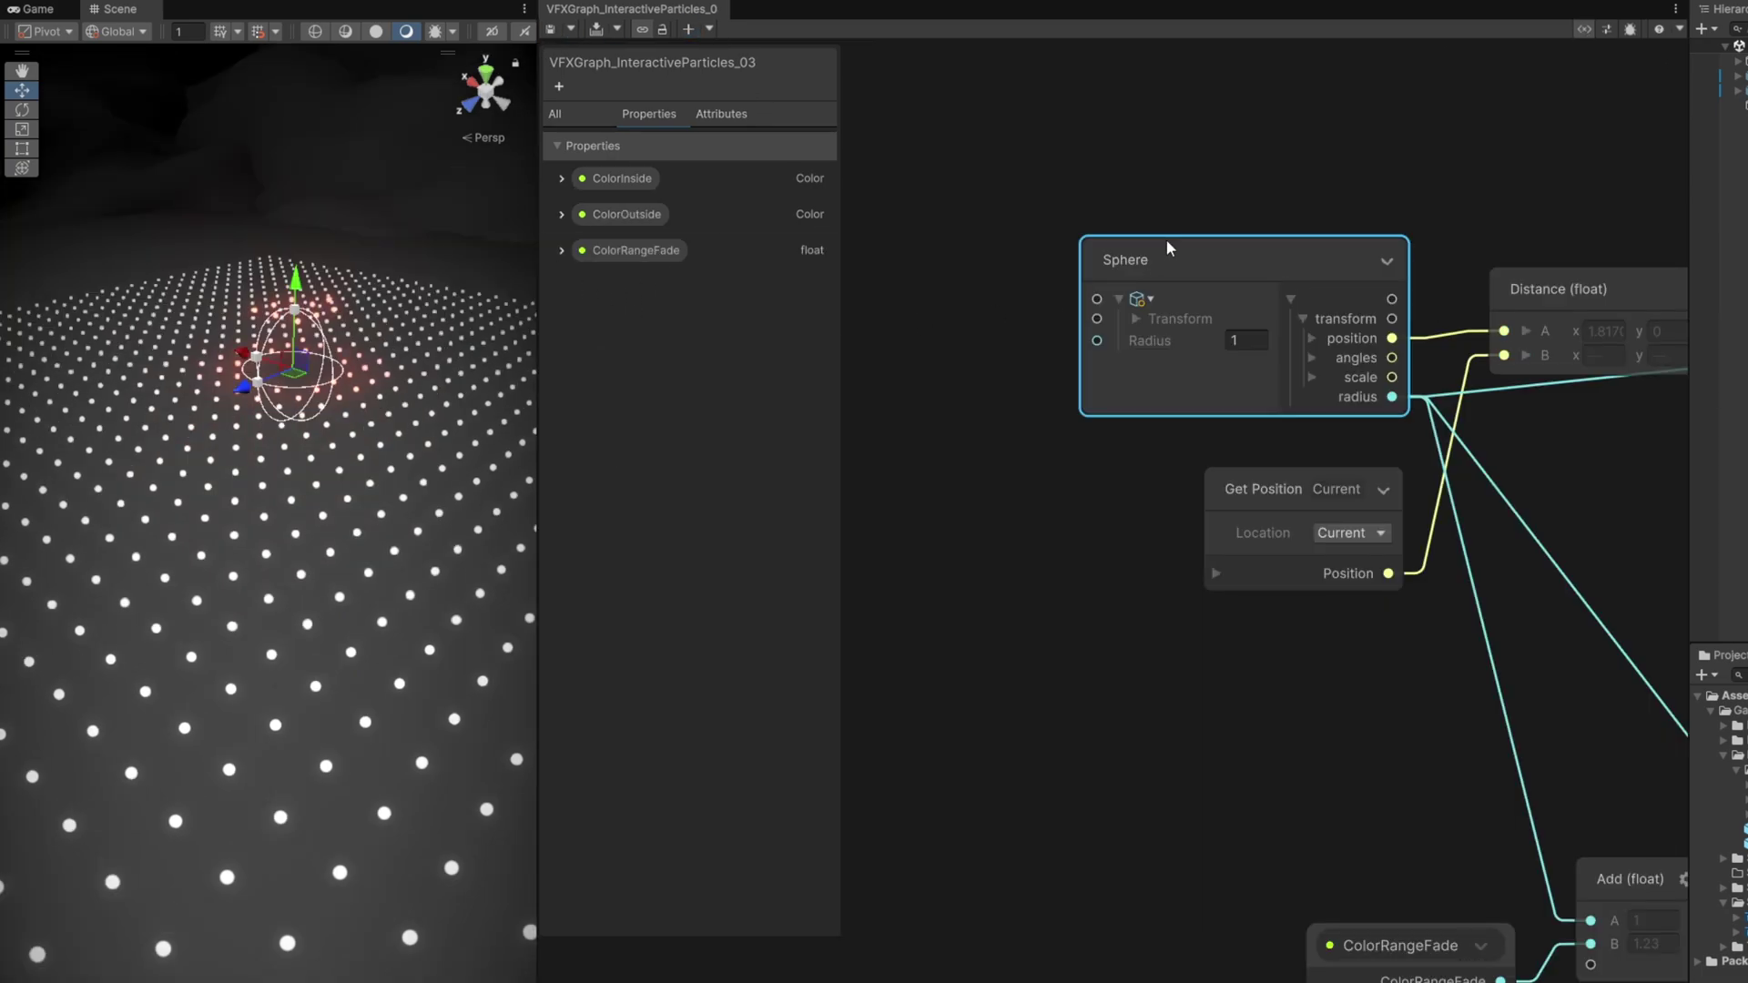
pyautogui.rightClick(1170, 257)
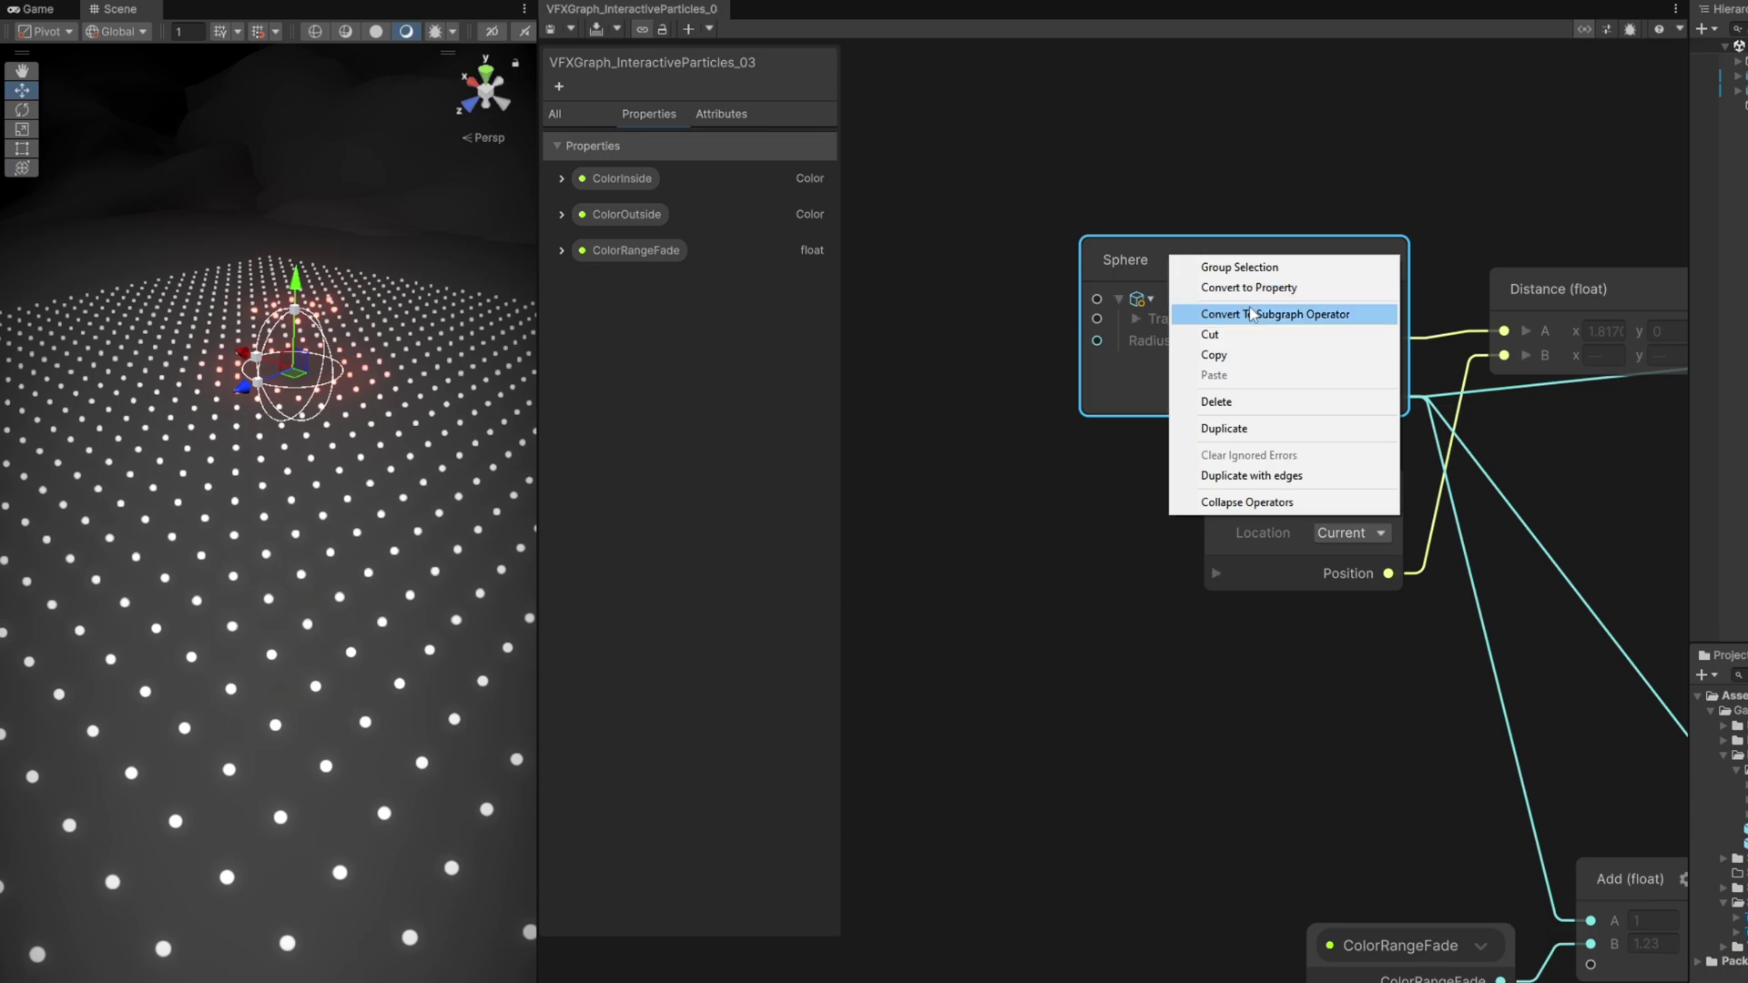
pyautogui.click(1273, 289)
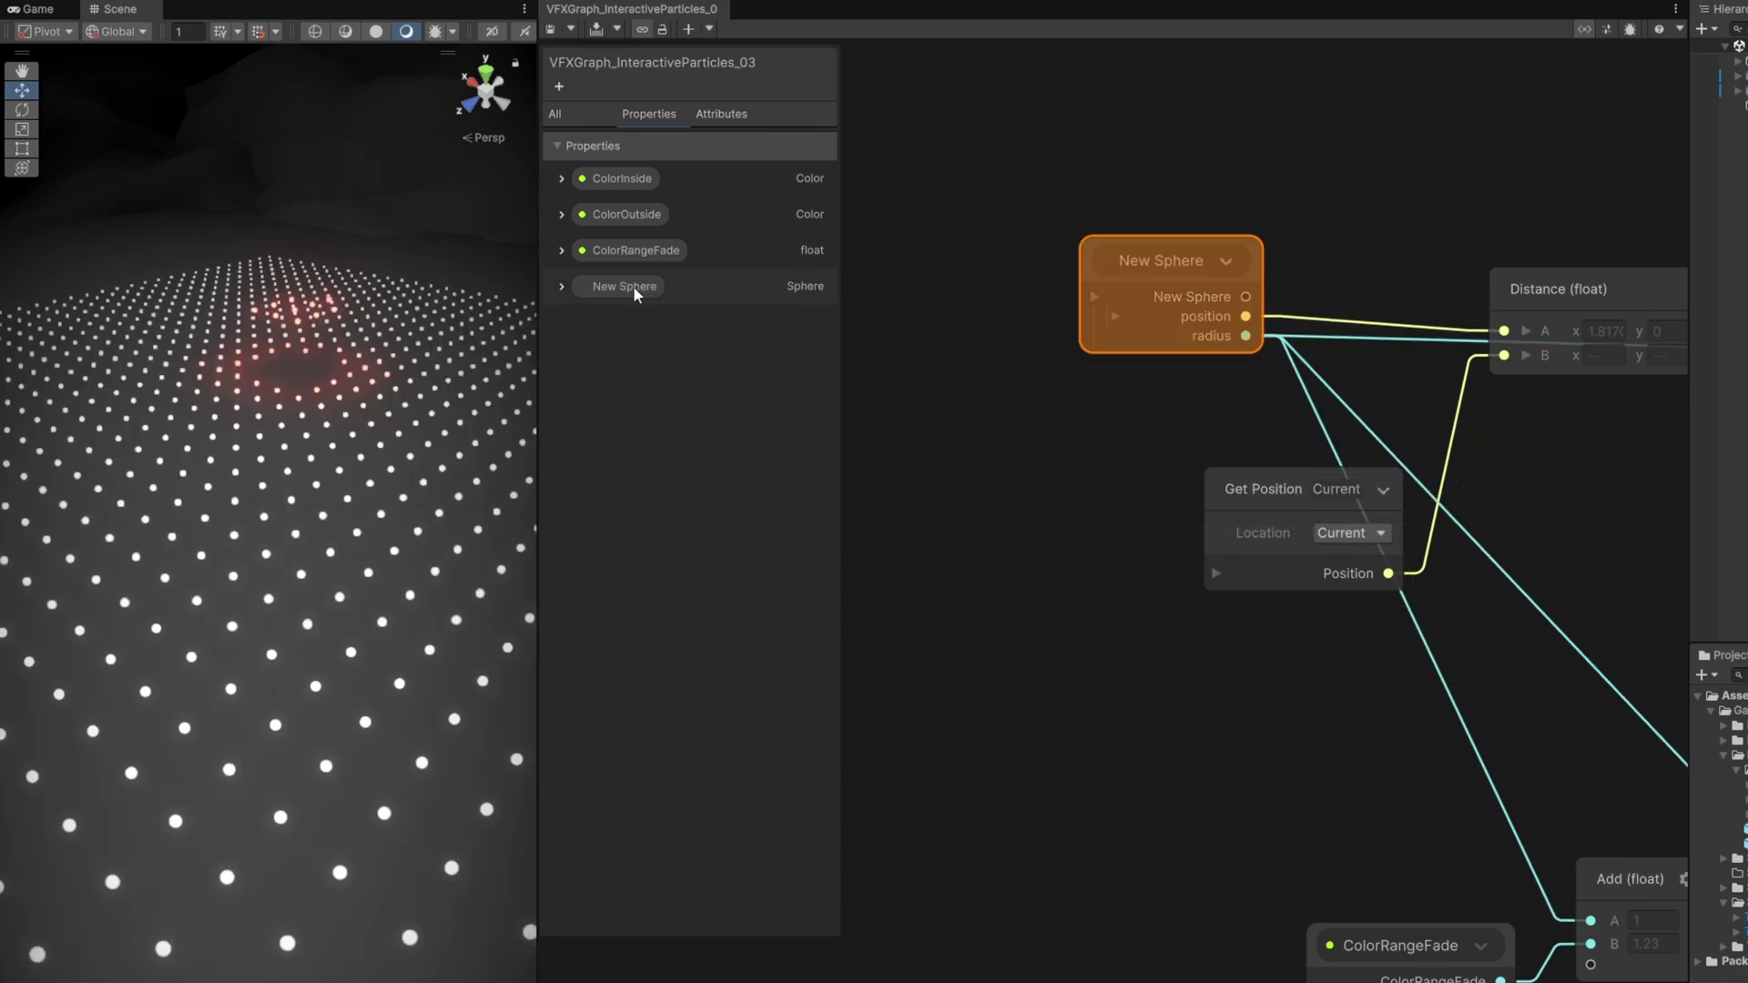
pyautogui.doubleClick(621, 286)
pyautogui.click(606, 289)
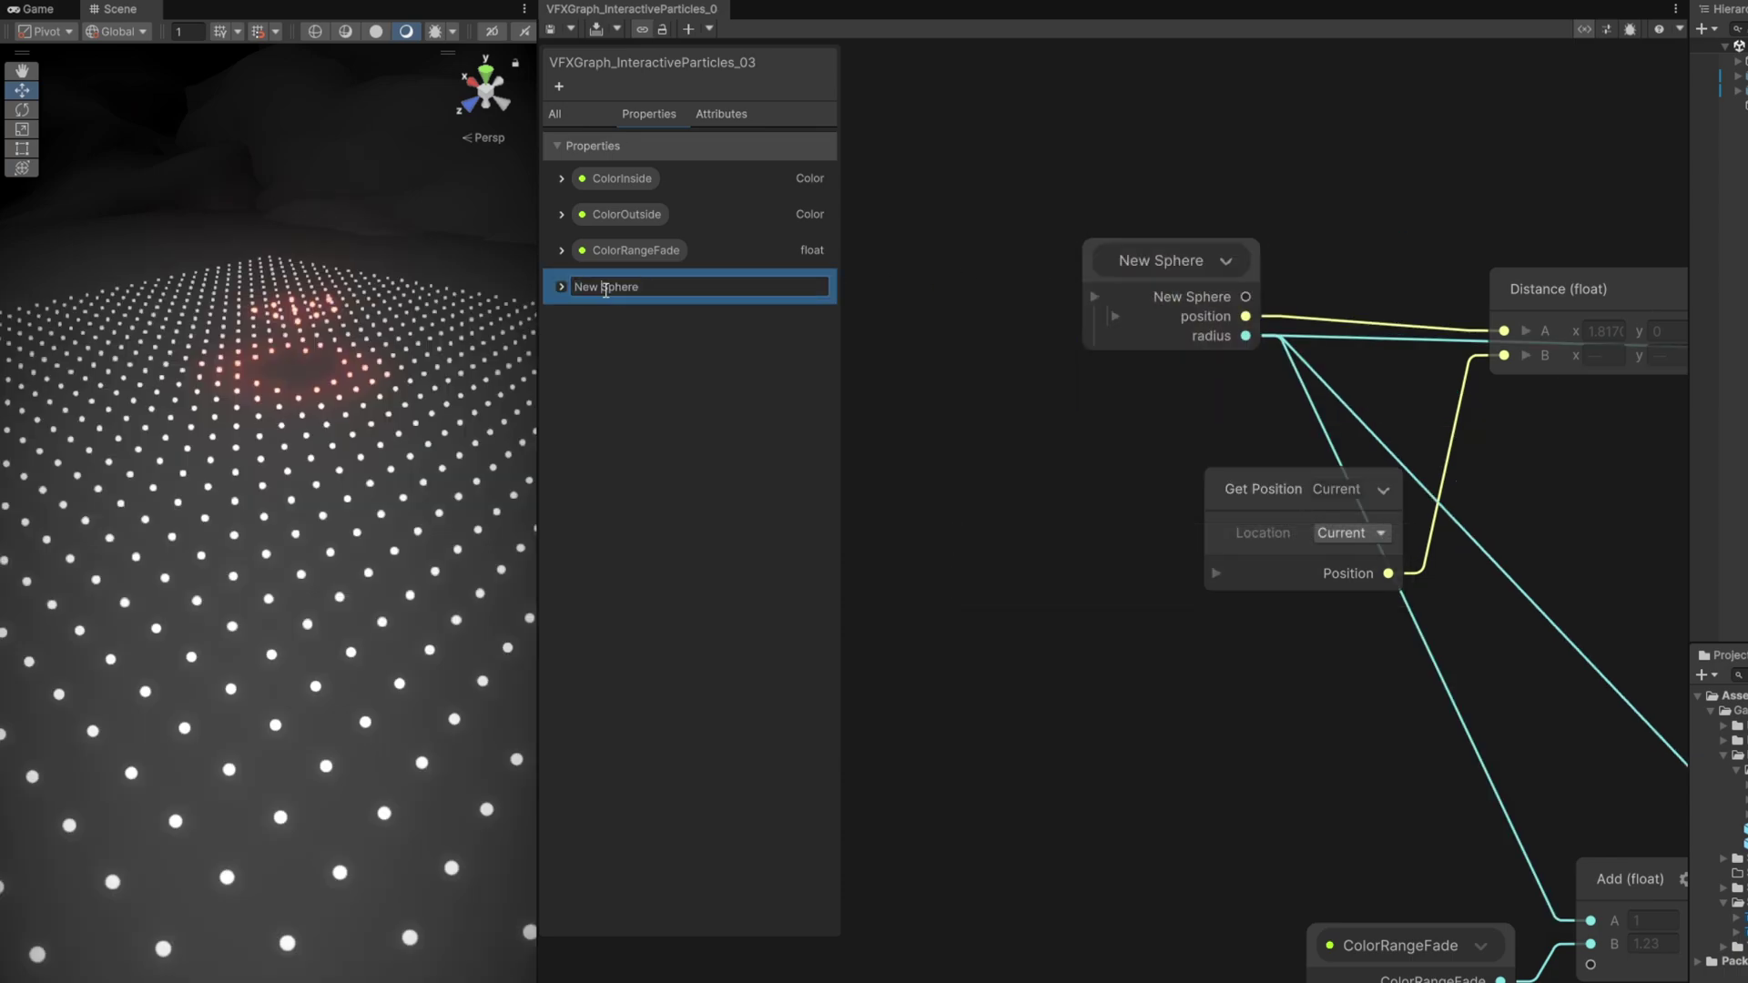
pyautogui.press('BackSpace')
pyautogui.press('Return')
# Step: Make the Sphere property exposed in its blackboard settings
pyautogui.click(561, 286)
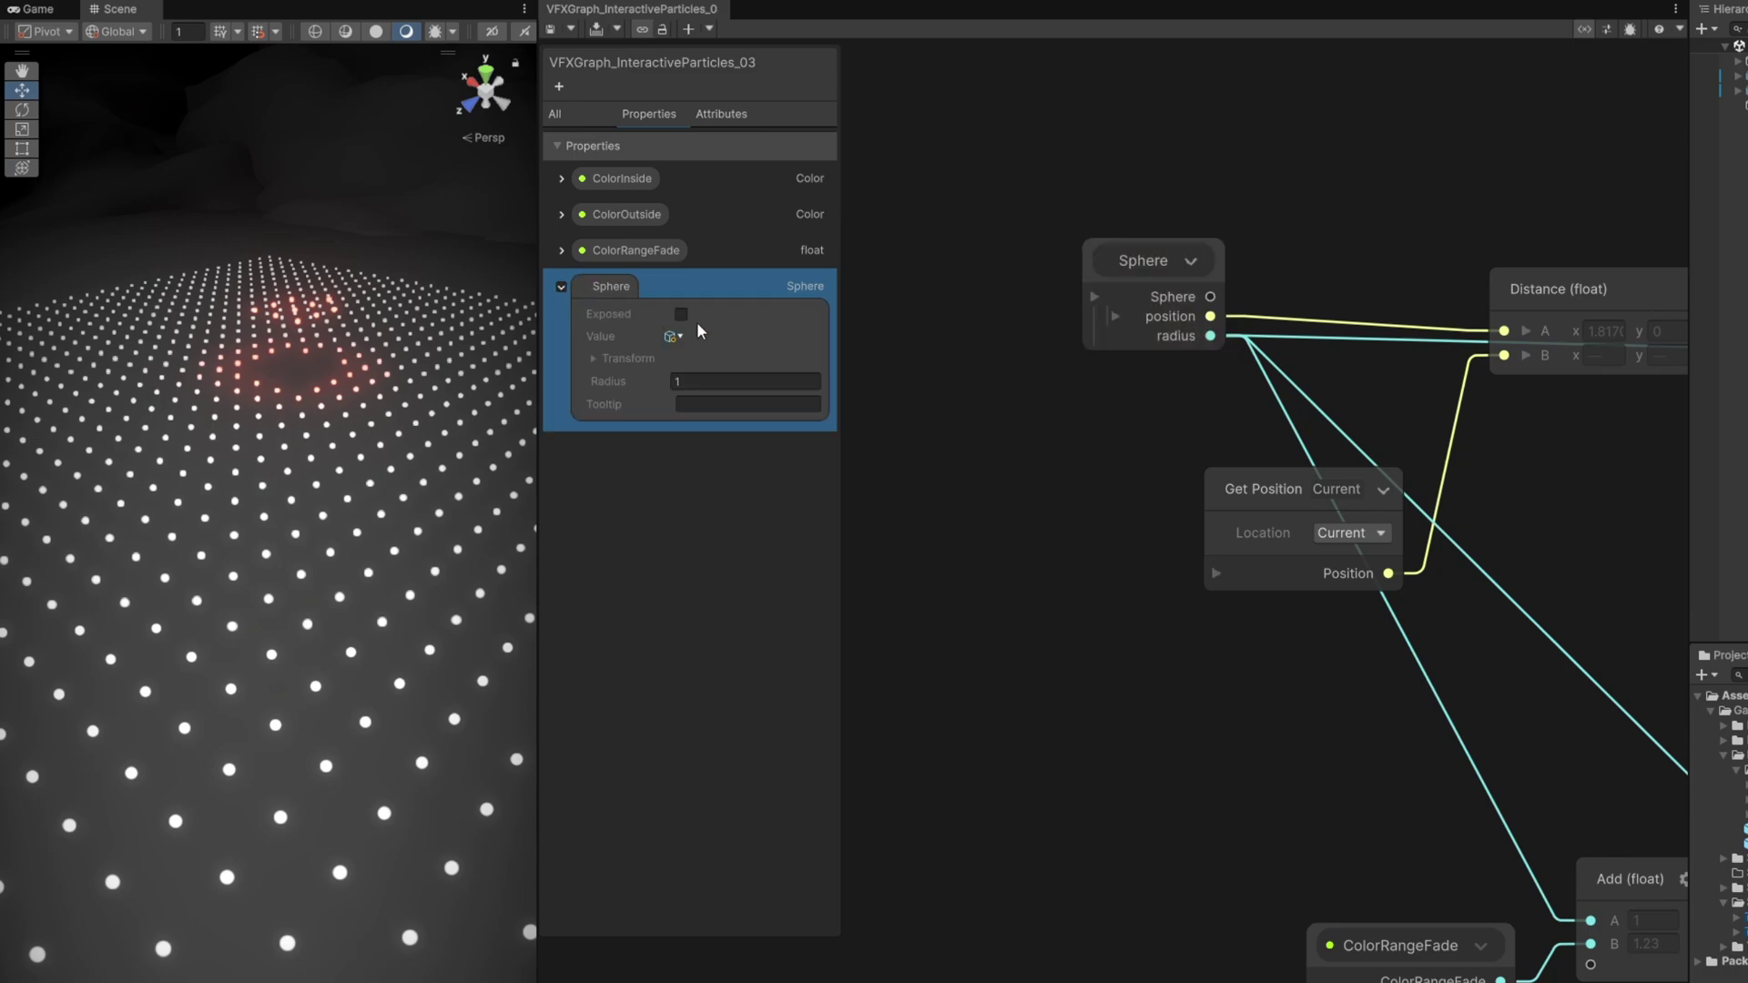
pyautogui.click(680, 312)
pyautogui.click(562, 286)
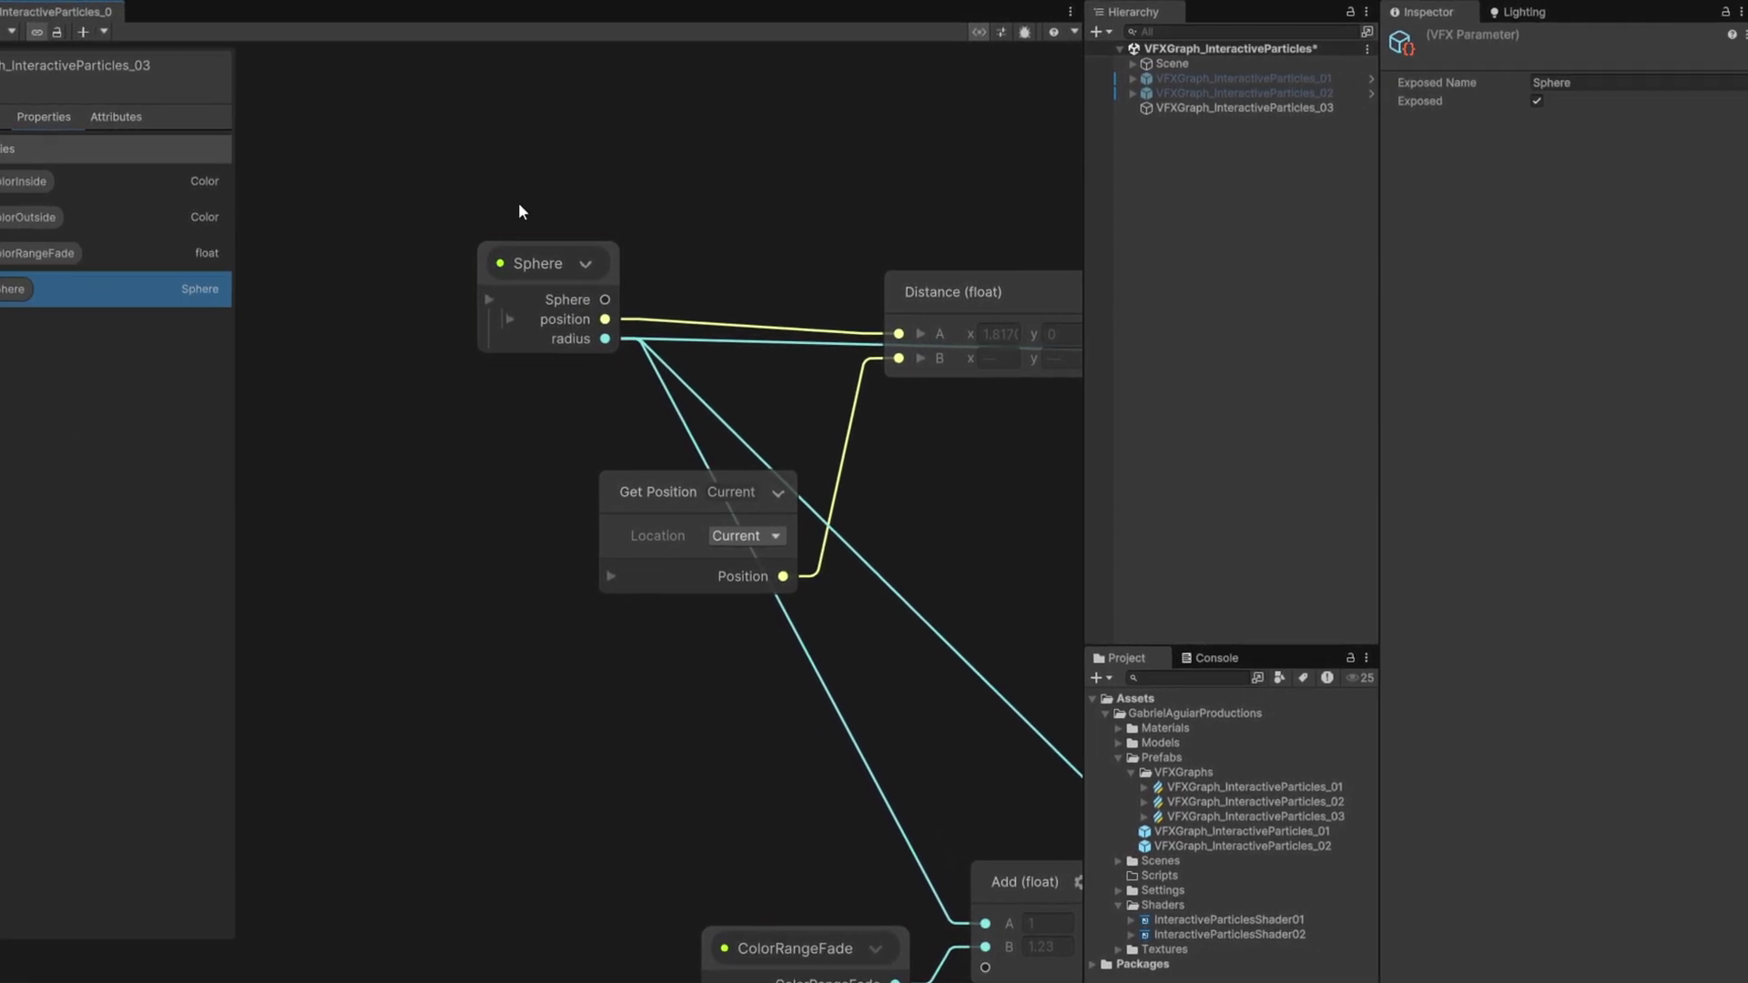
# Step: Add a VFX Property Binder component to VFXGraph_InteractiveParticles_03 and give it a Collider > Sphere binding
pyautogui.click(1212, 106)
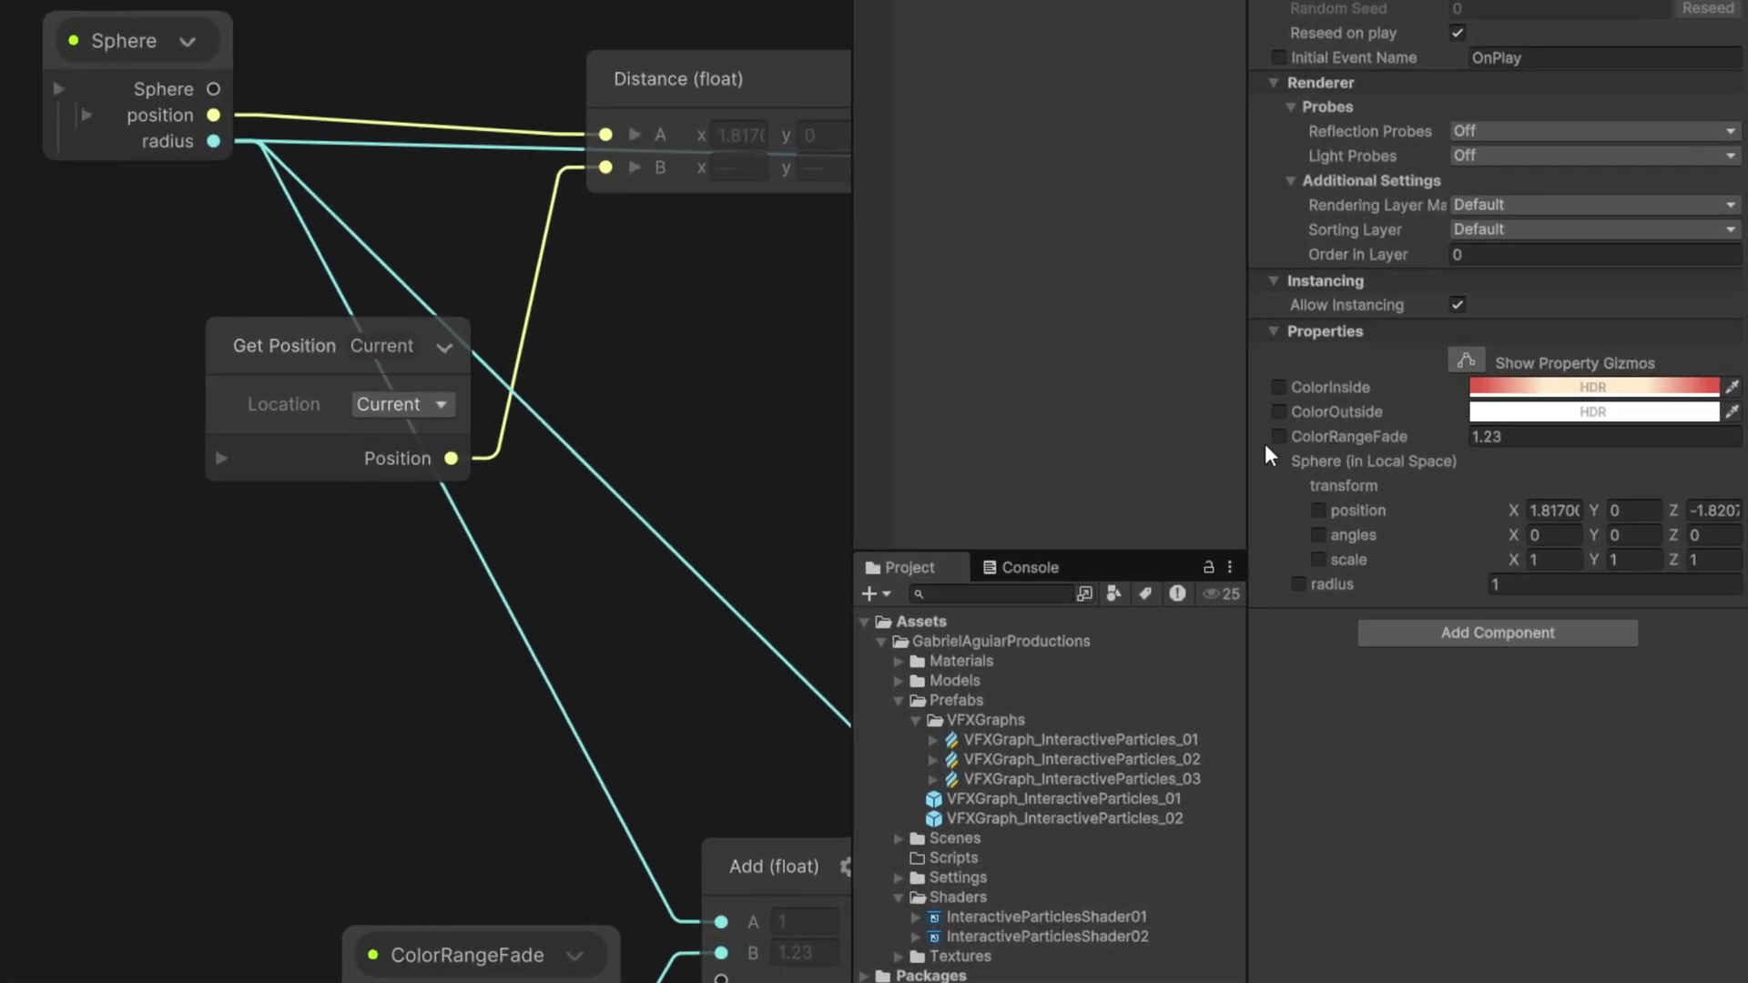
pyautogui.click(1428, 621)
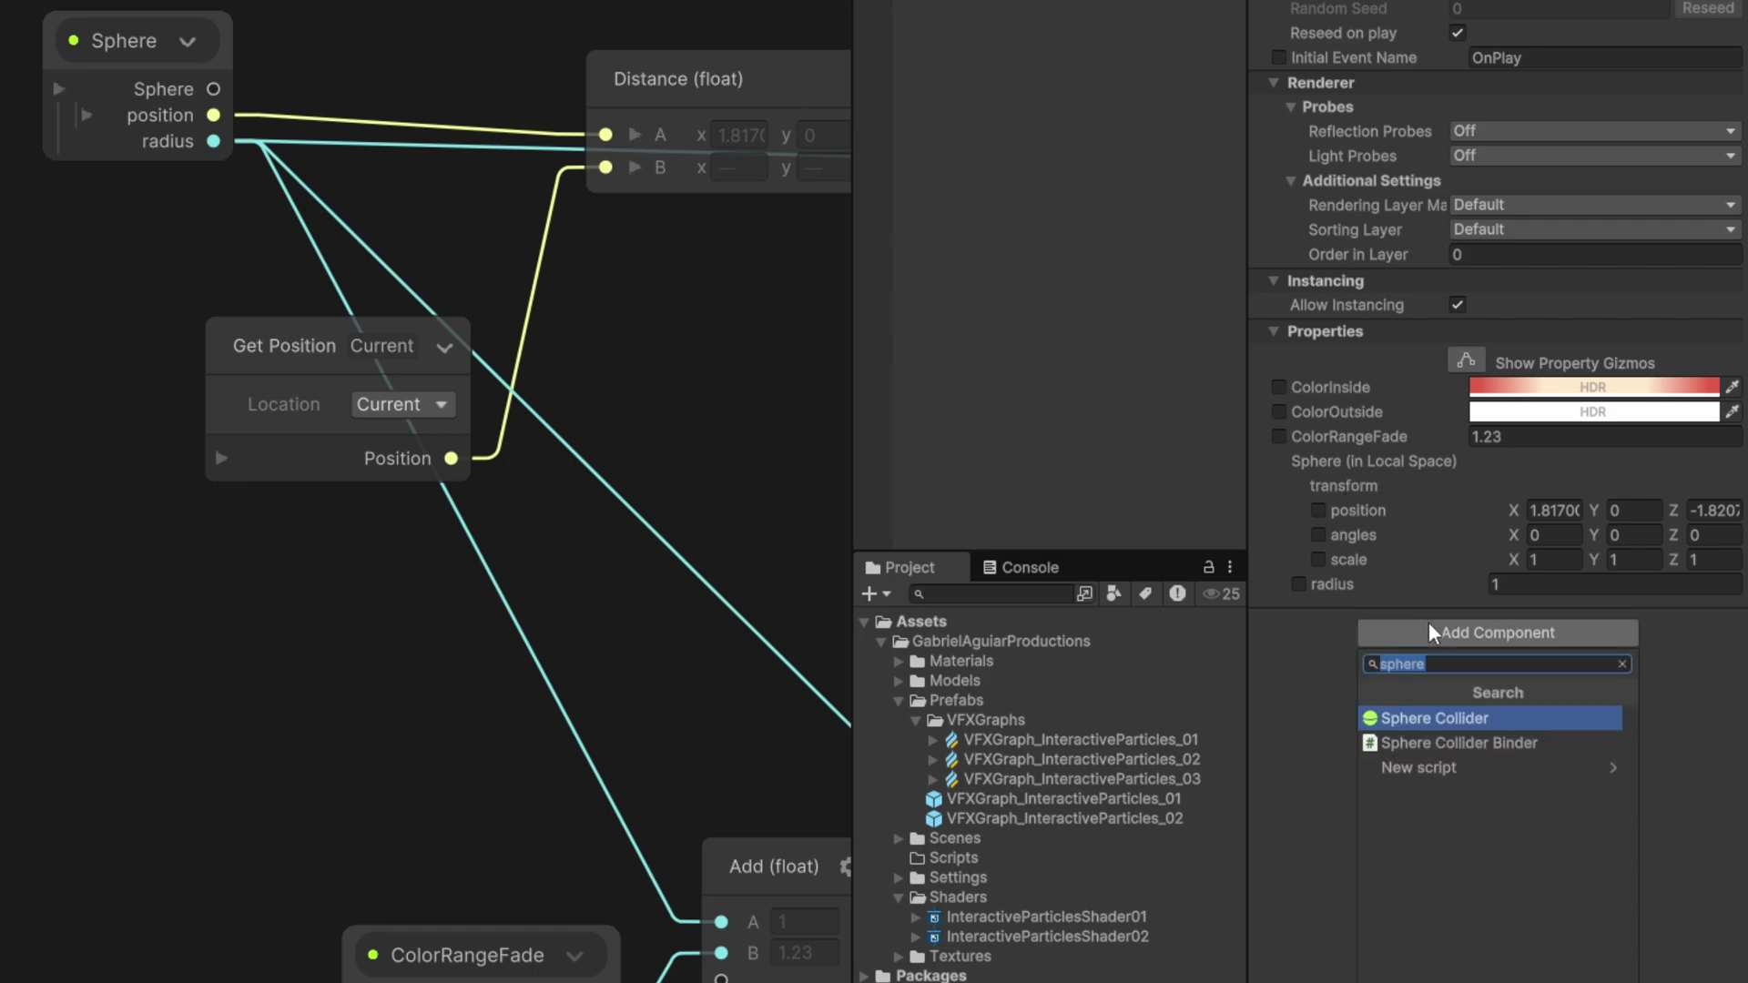
pyautogui.write('vfx')
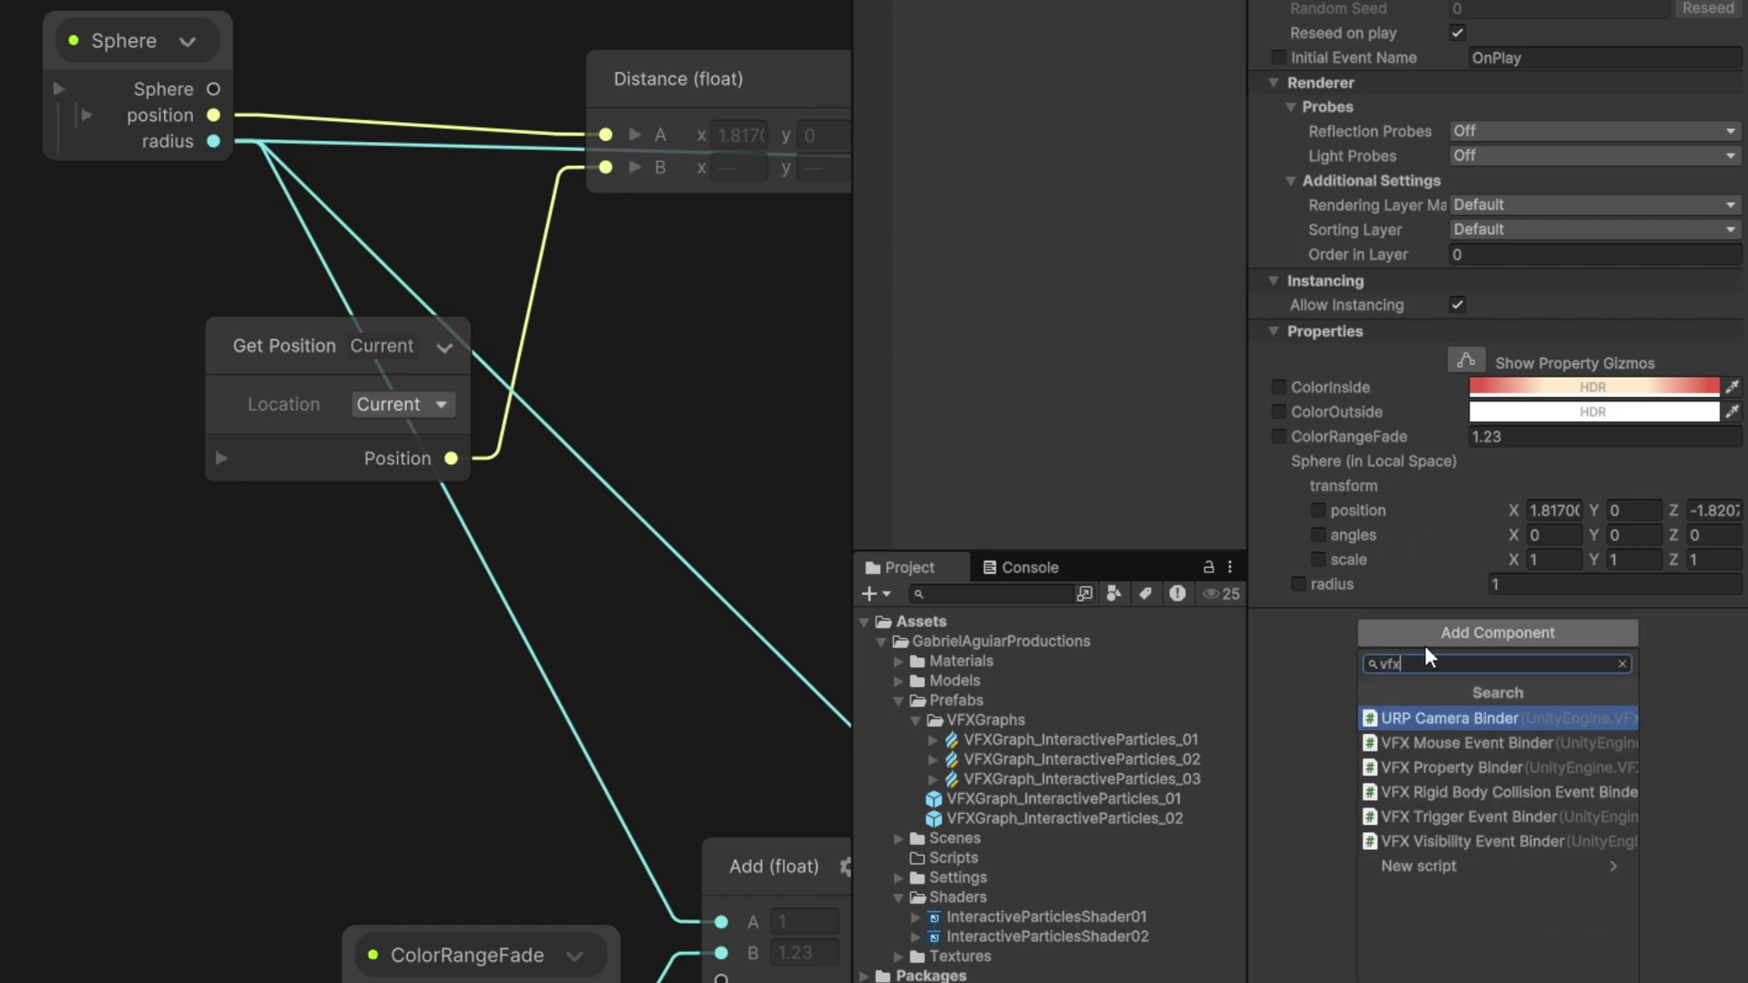
pyautogui.click(1531, 769)
pyautogui.click(1681, 751)
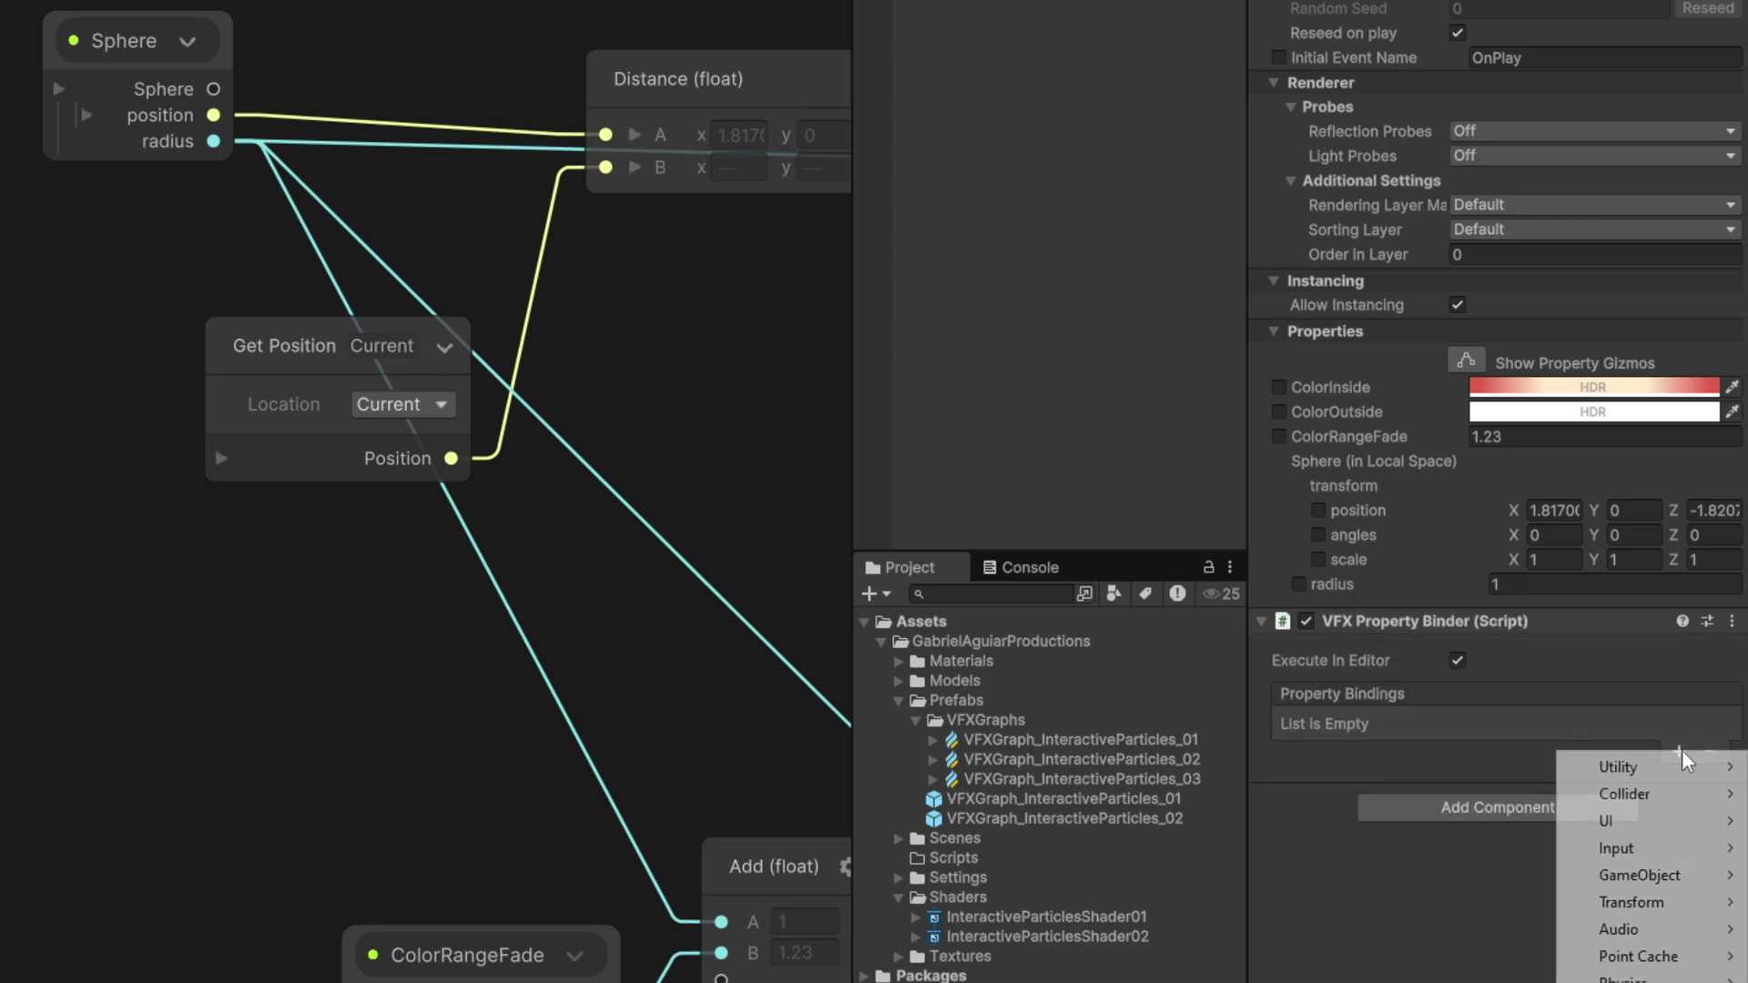
pyautogui.moveTo(1652, 806)
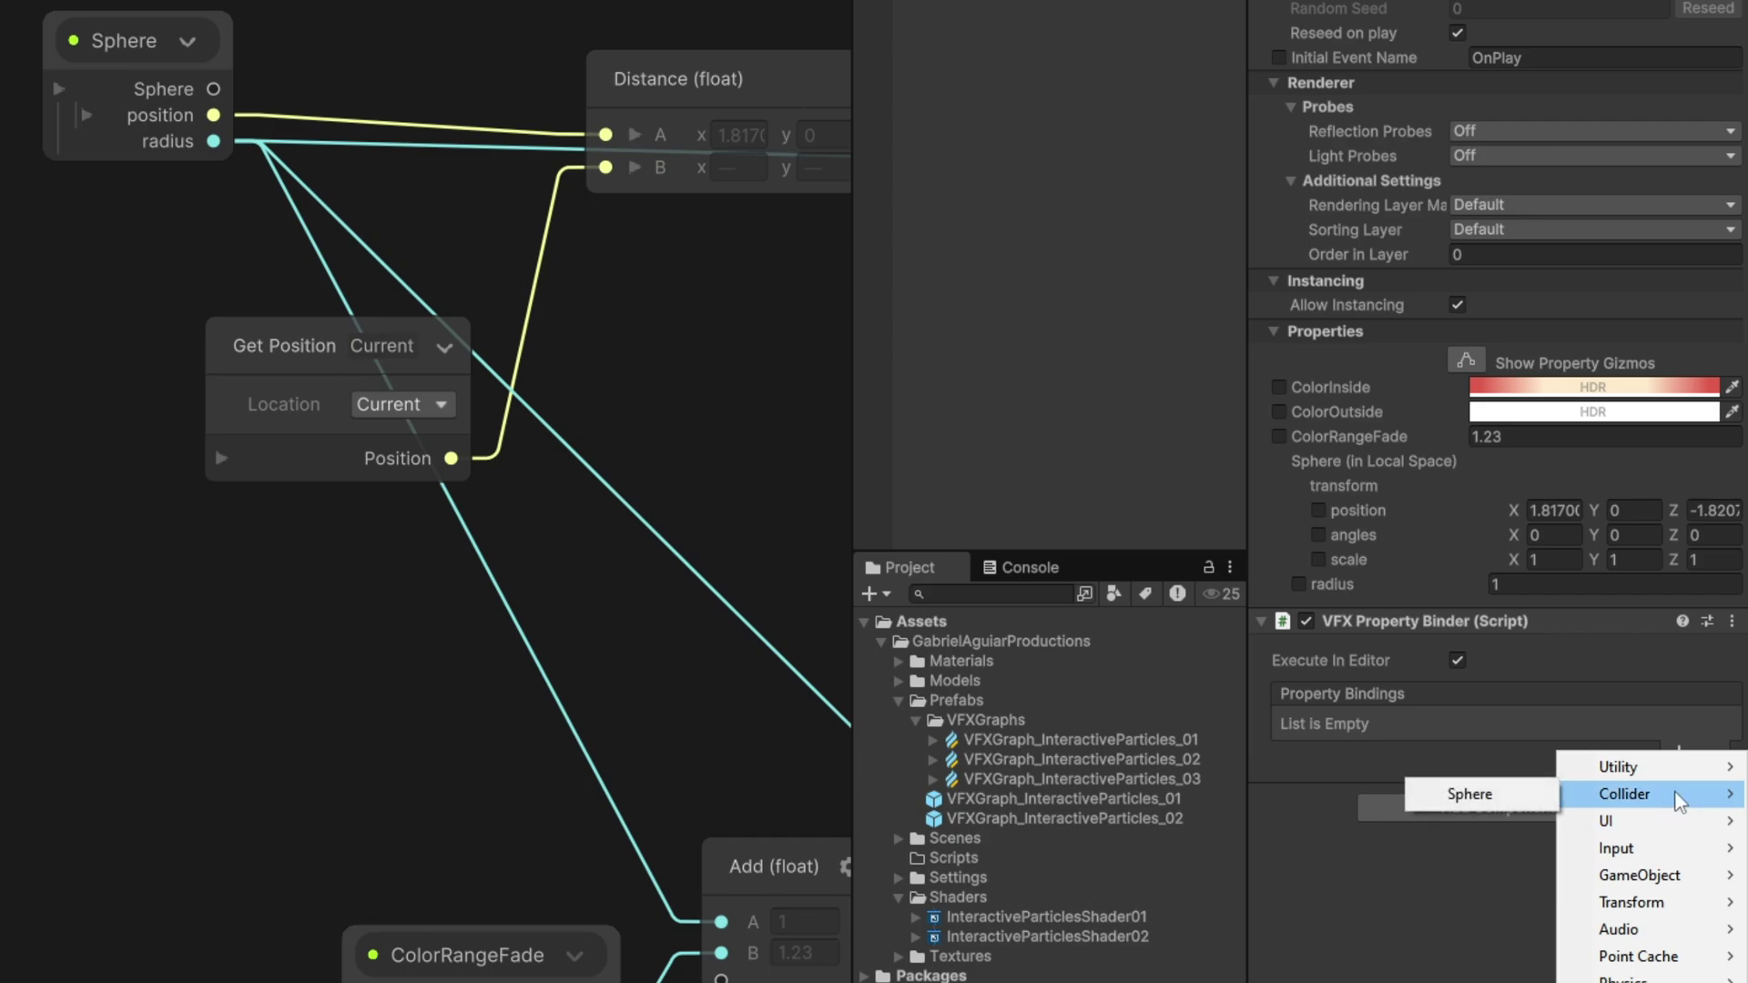
pyautogui.click(1538, 796)
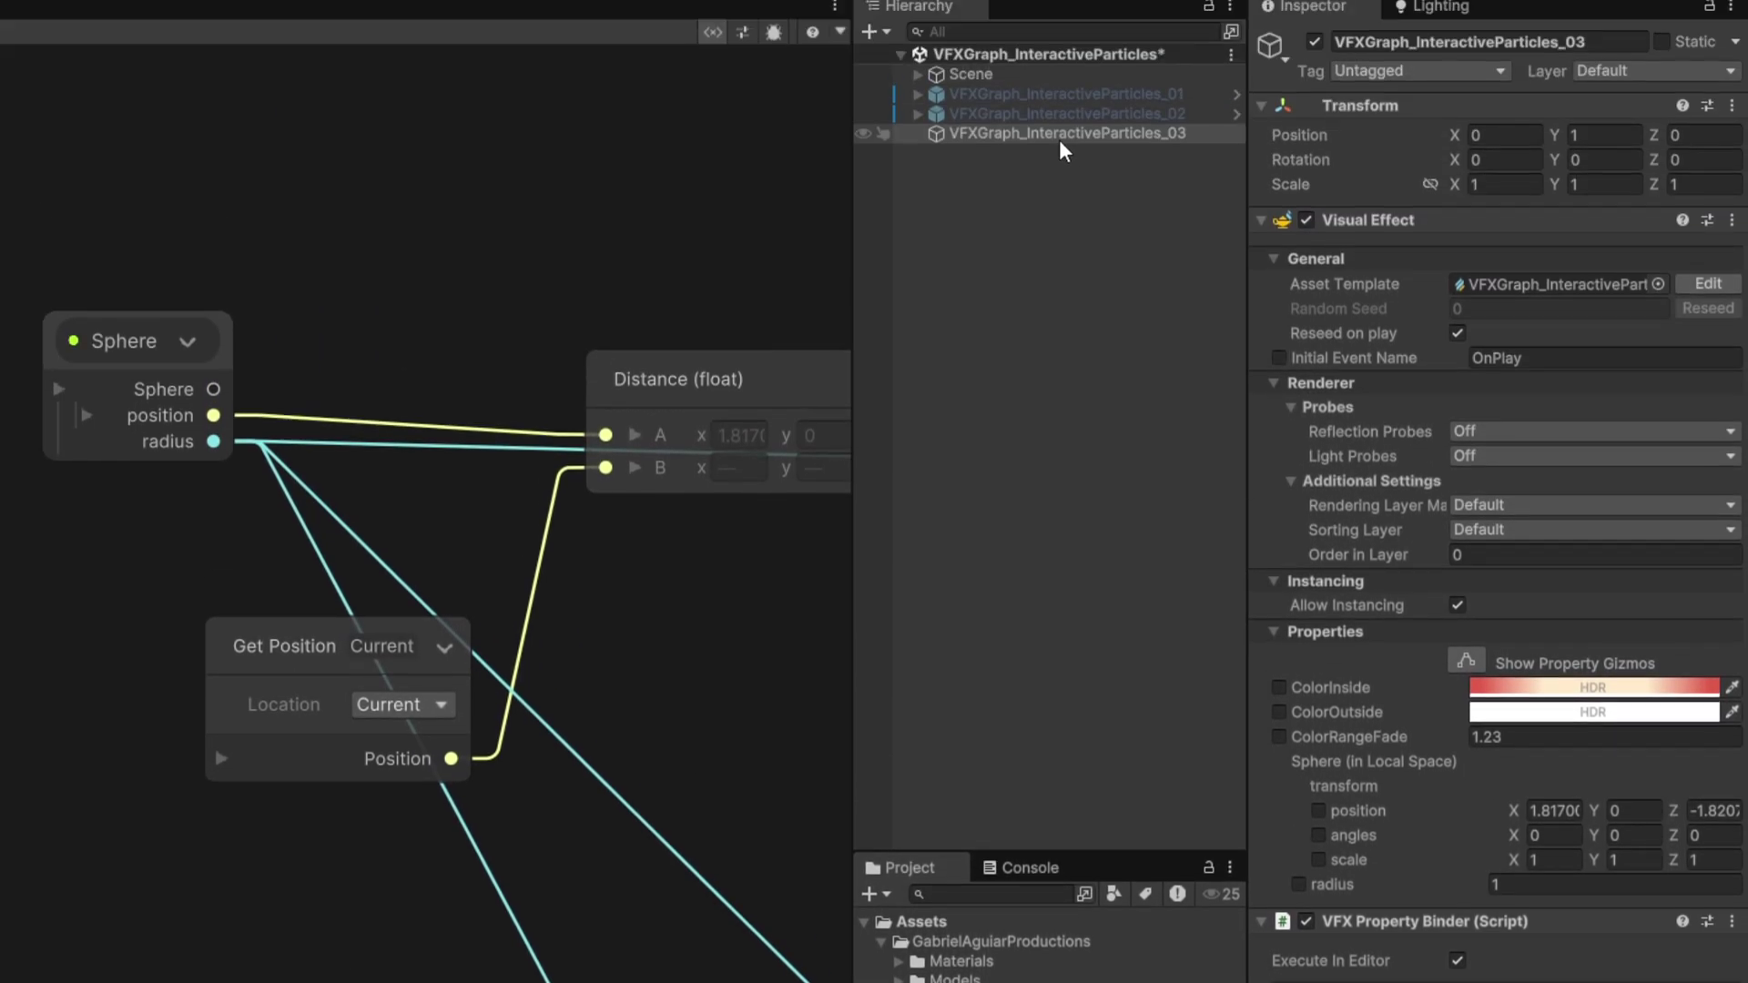
# Step: Create a child 3D Sphere under VFXGraph_InteractiveParticles_03 with its Mesh Renderer disabled, and assign it to the property binder's sphere collider binding
pyautogui.rightClick(1041, 136)
pyautogui.moveTo(1149, 657)
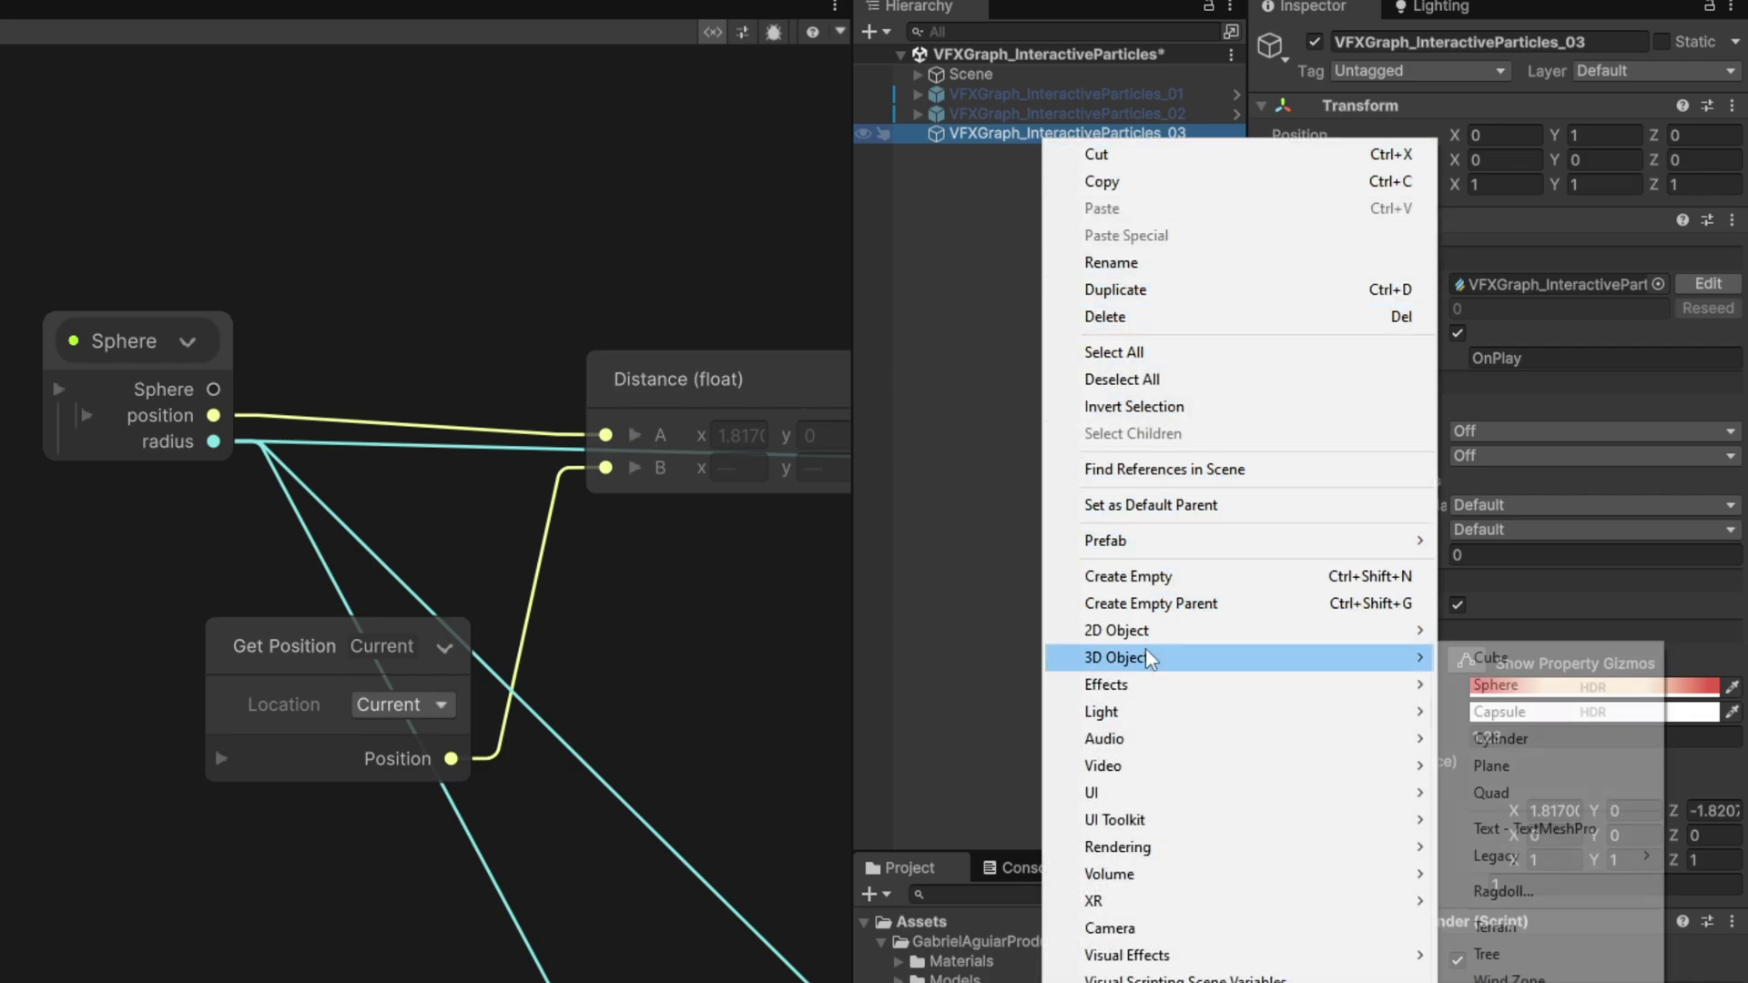
pyautogui.click(1498, 682)
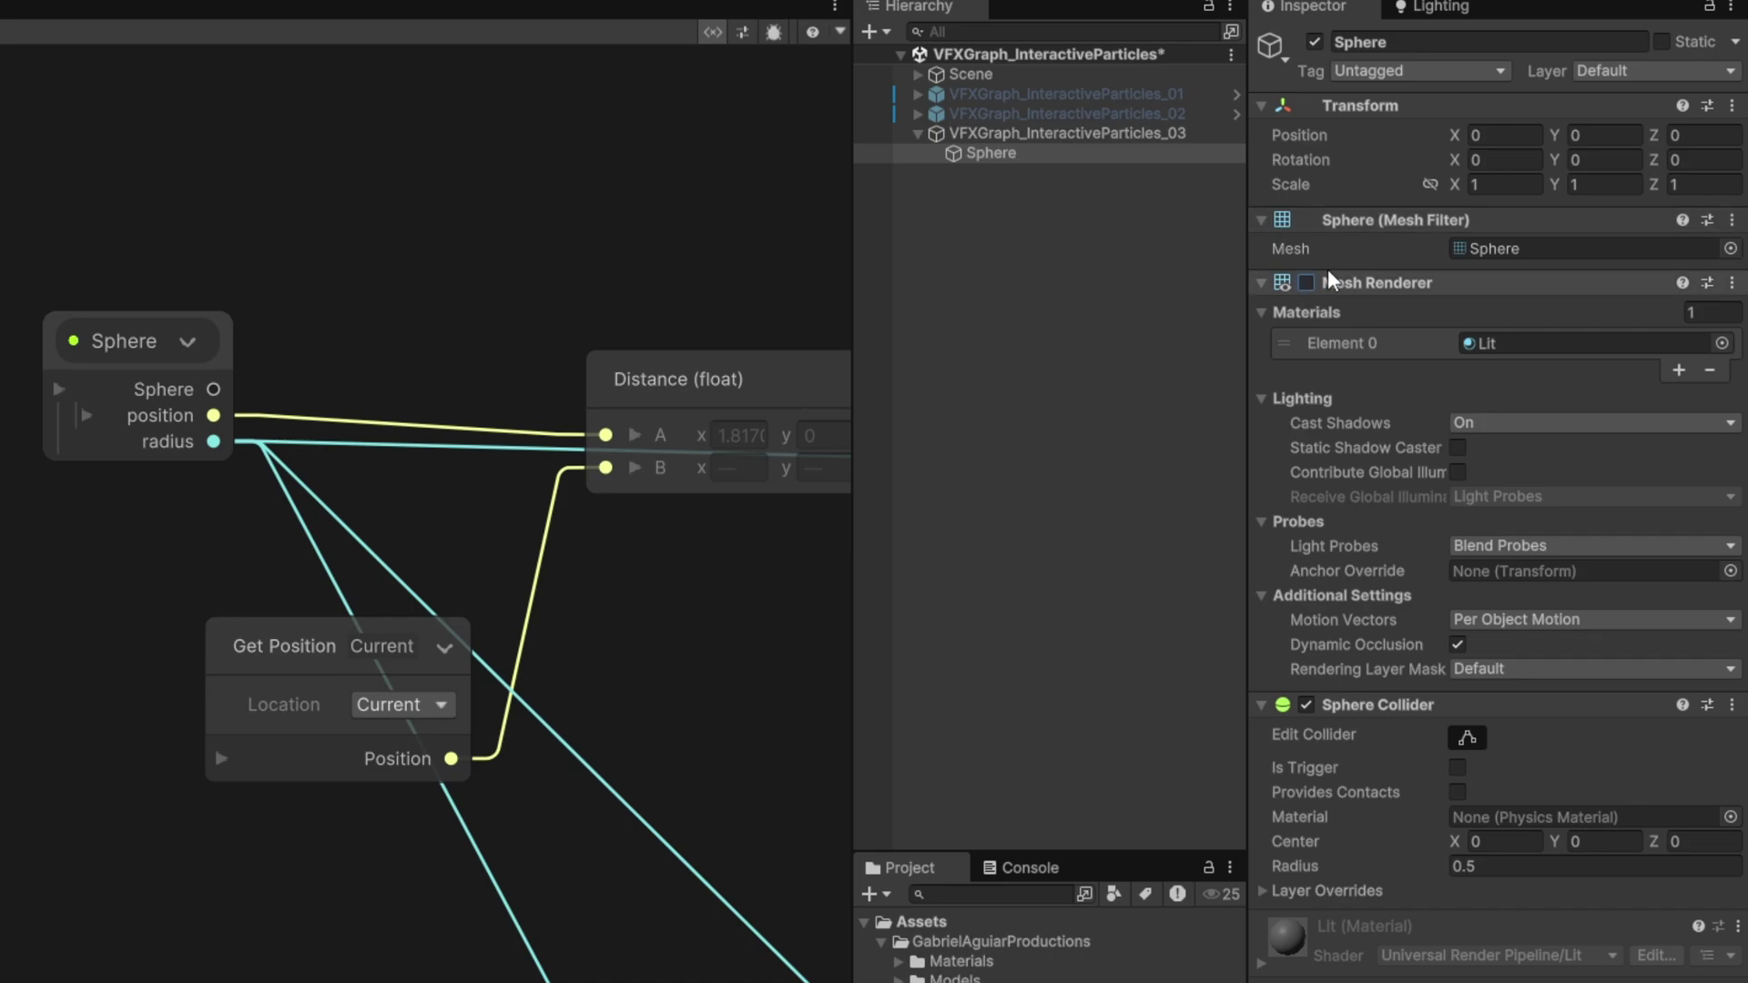
pyautogui.click(1056, 133)
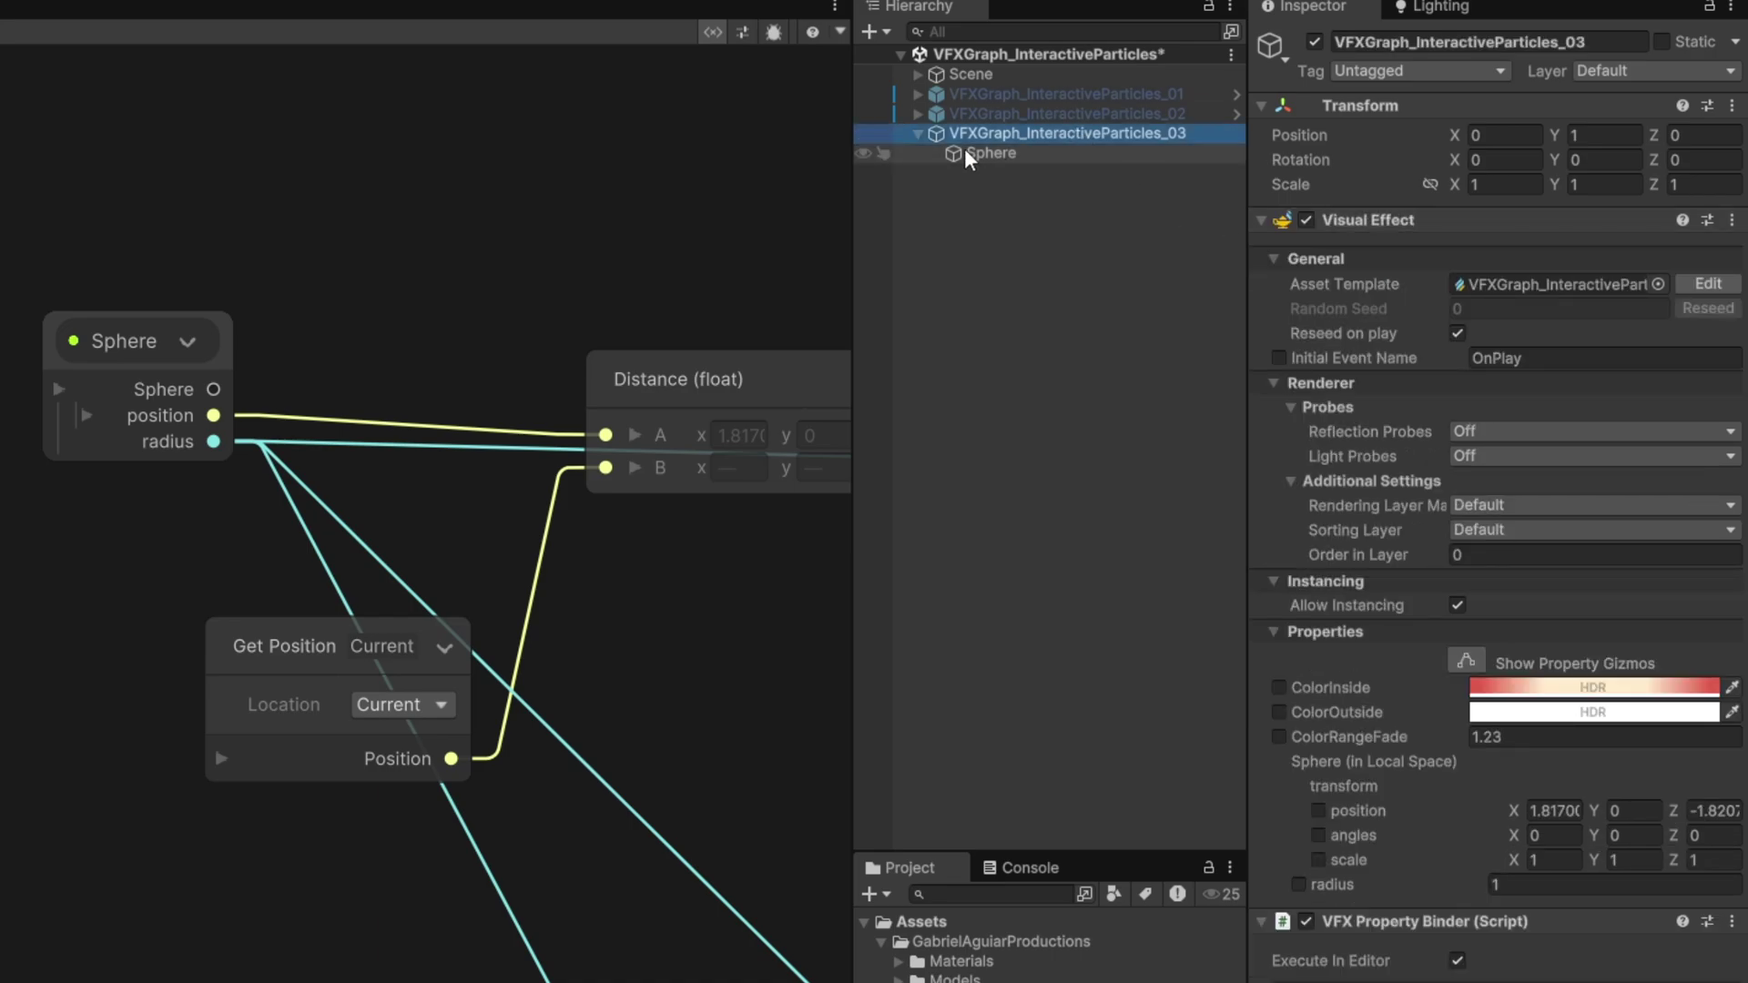
pyautogui.moveTo(964, 149); pyautogui.dragTo(1492, 781)
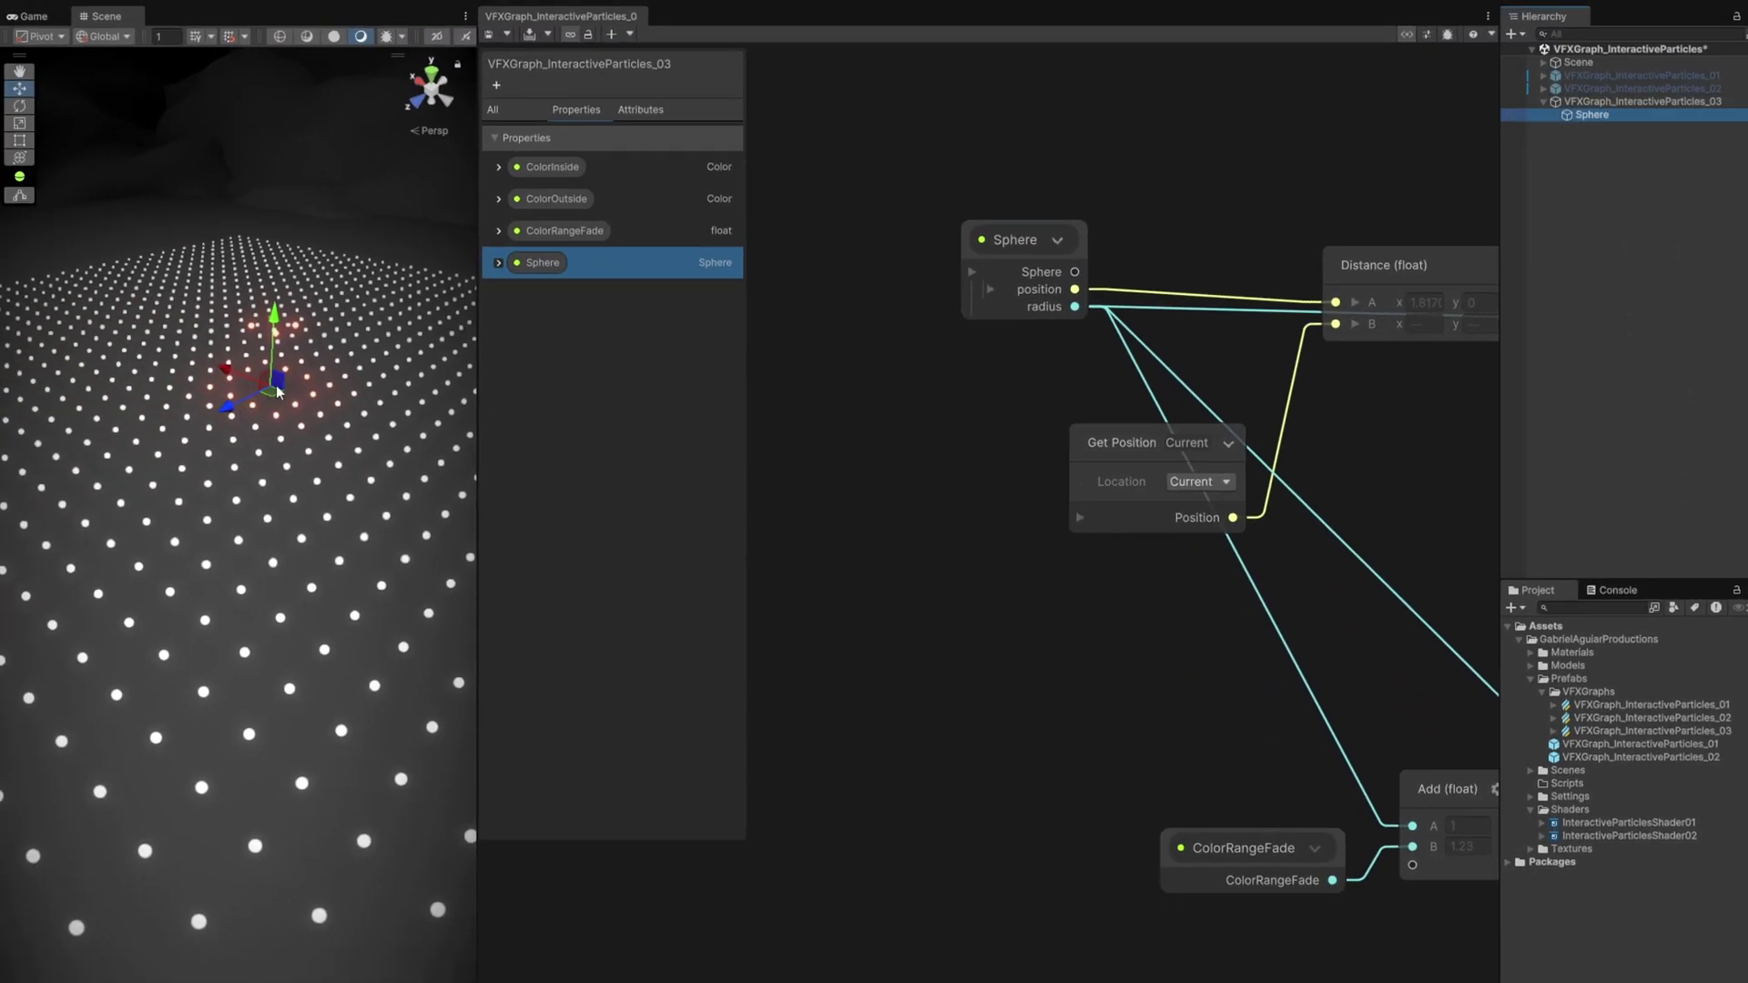
# Step: Turn on the Scene view gizmos and move the child sphere across the particle grid toward the camera
pyautogui.moveTo(277, 392)
pyautogui.mouseDown()
pyautogui.moveTo(250, 401)
pyautogui.moveTo(291, 483)
pyautogui.moveTo(183, 458)
pyautogui.moveTo(264, 448)
pyautogui.moveTo(274, 392)
pyautogui.mouseUp()
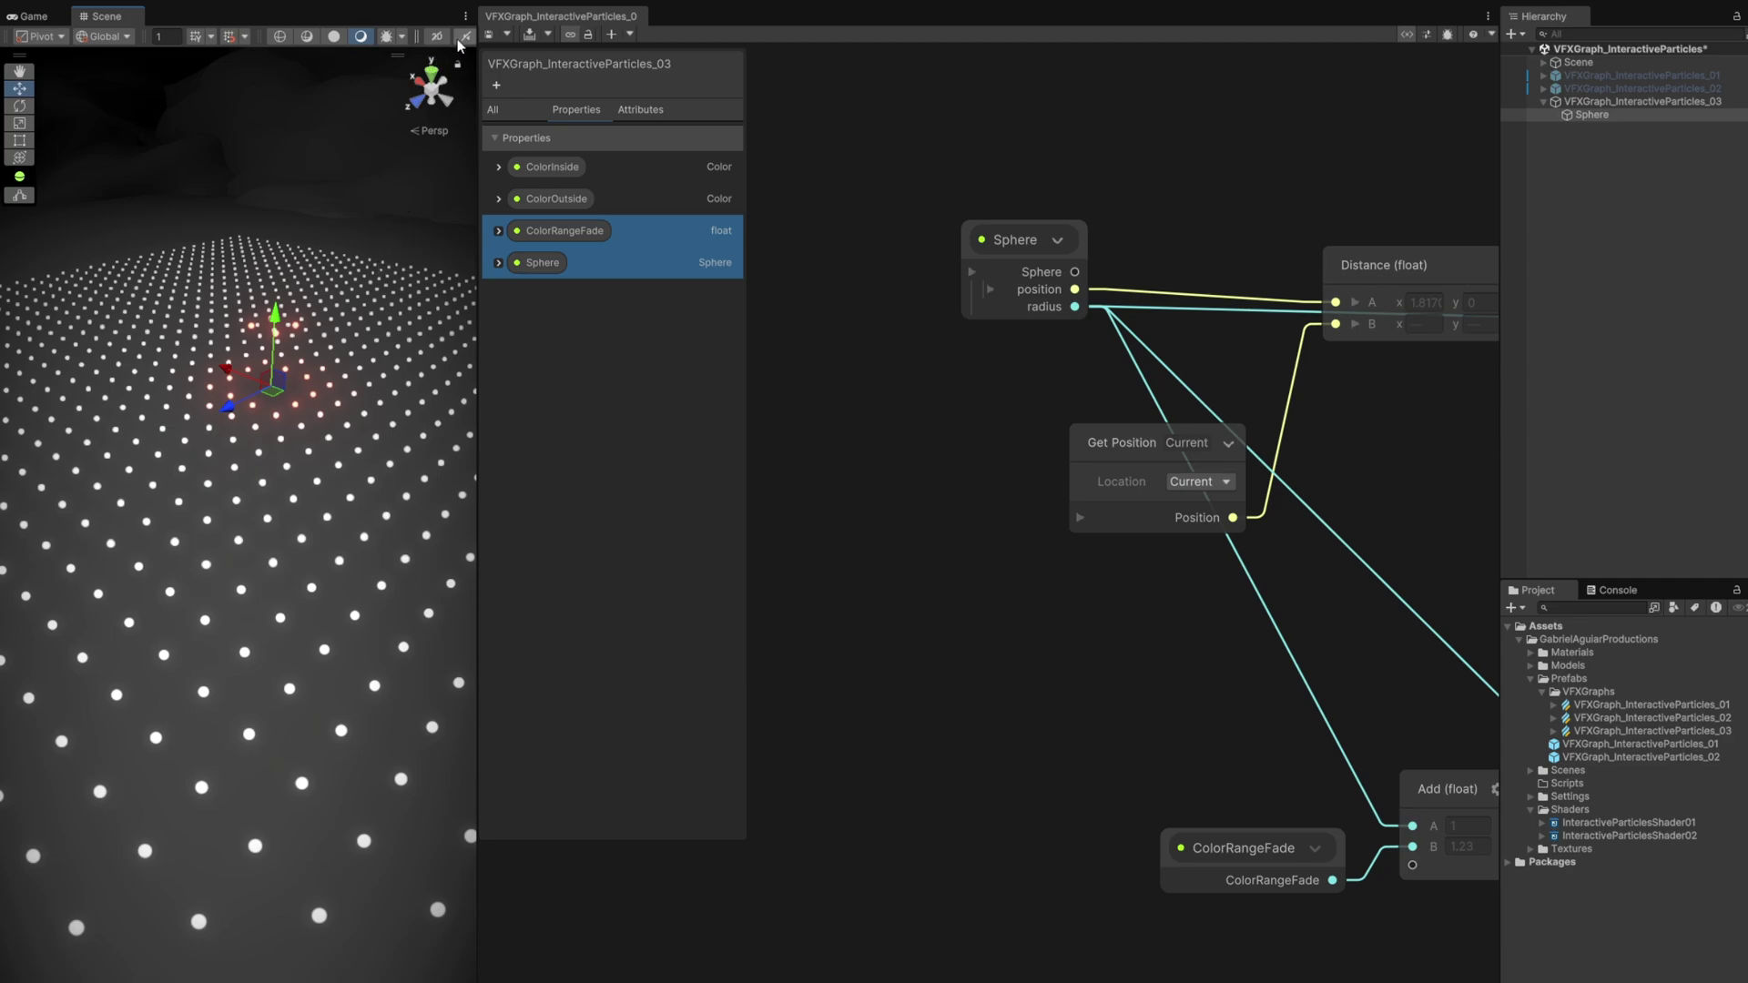
pyautogui.hscroll(3, 455, 41)
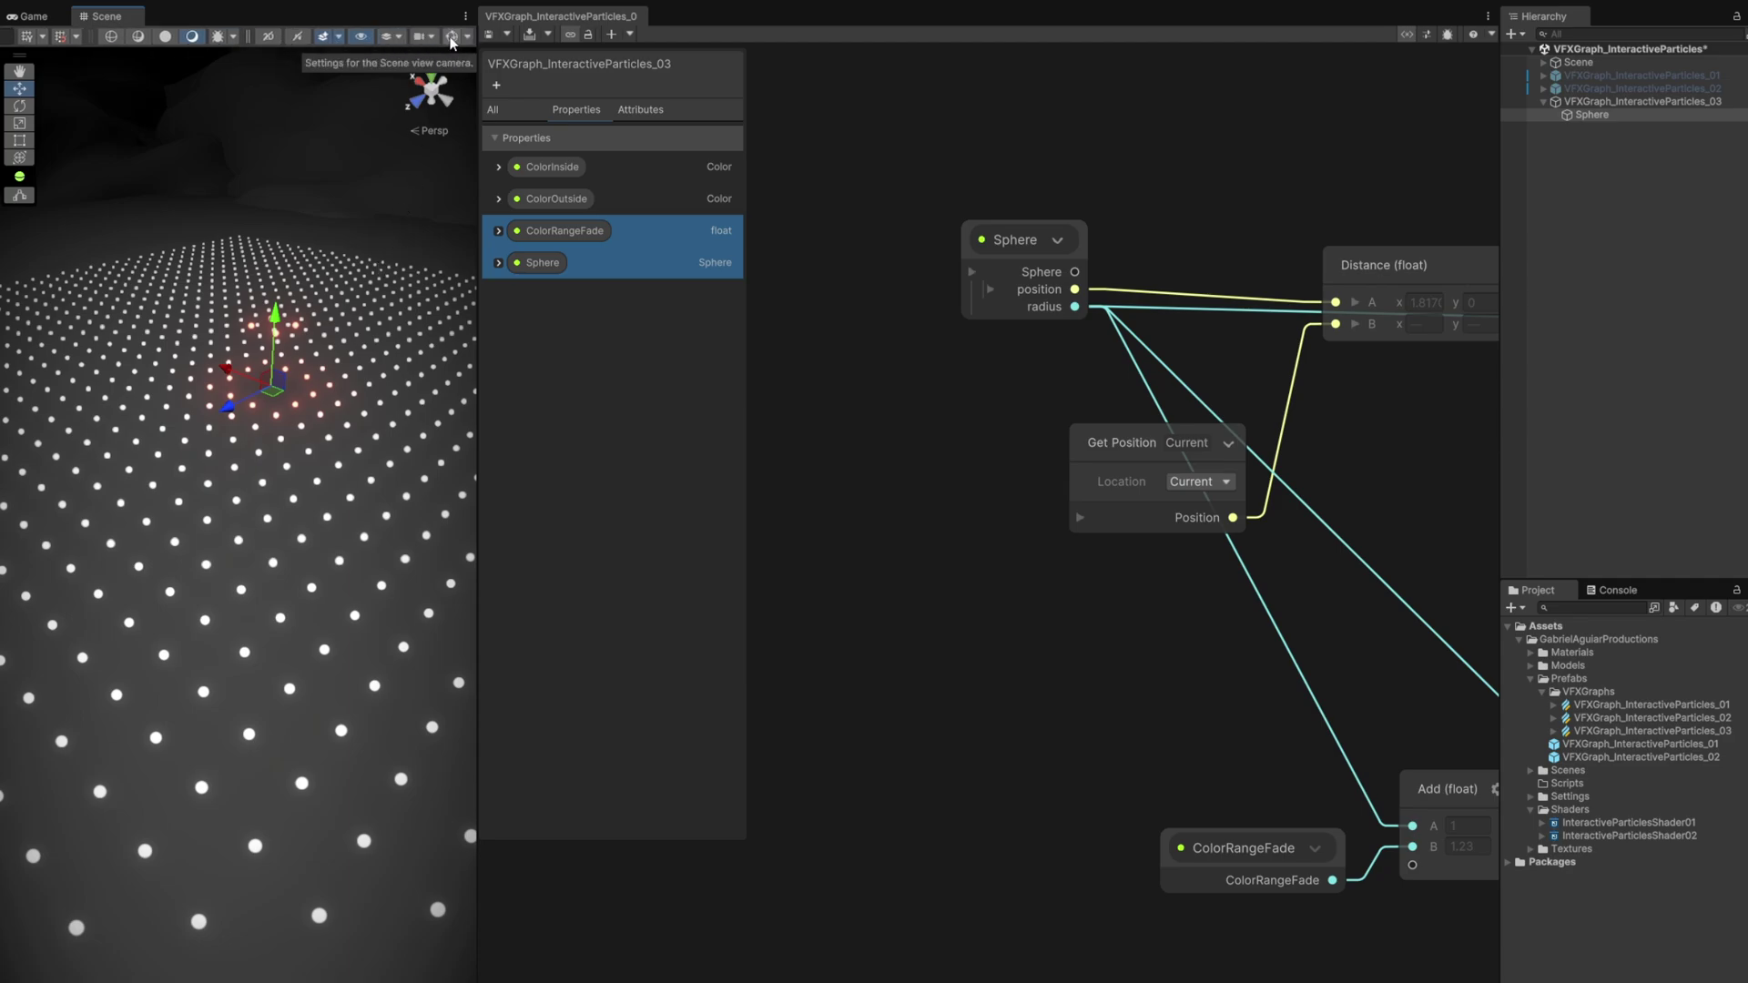
pyautogui.click(453, 41)
pyautogui.moveTo(273, 400); pyautogui.dragTo(334, 496)
pyautogui.press('r')
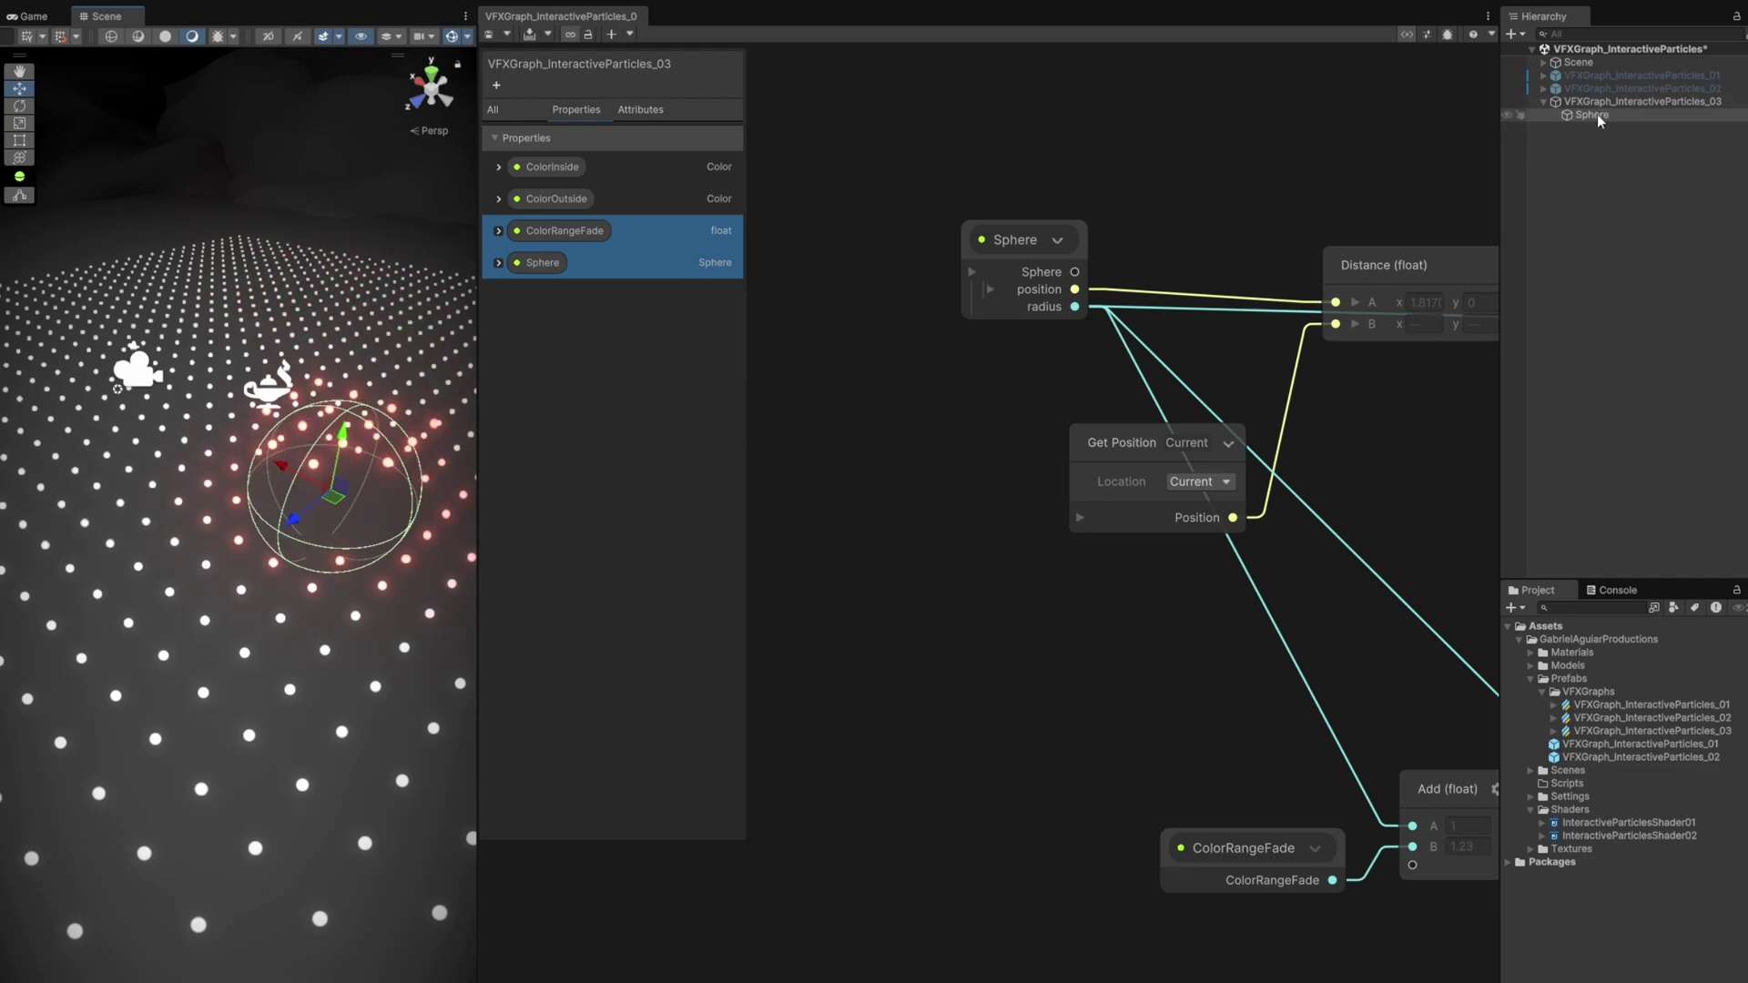
pyautogui.moveTo(335, 499); pyautogui.dragTo(303, 553)
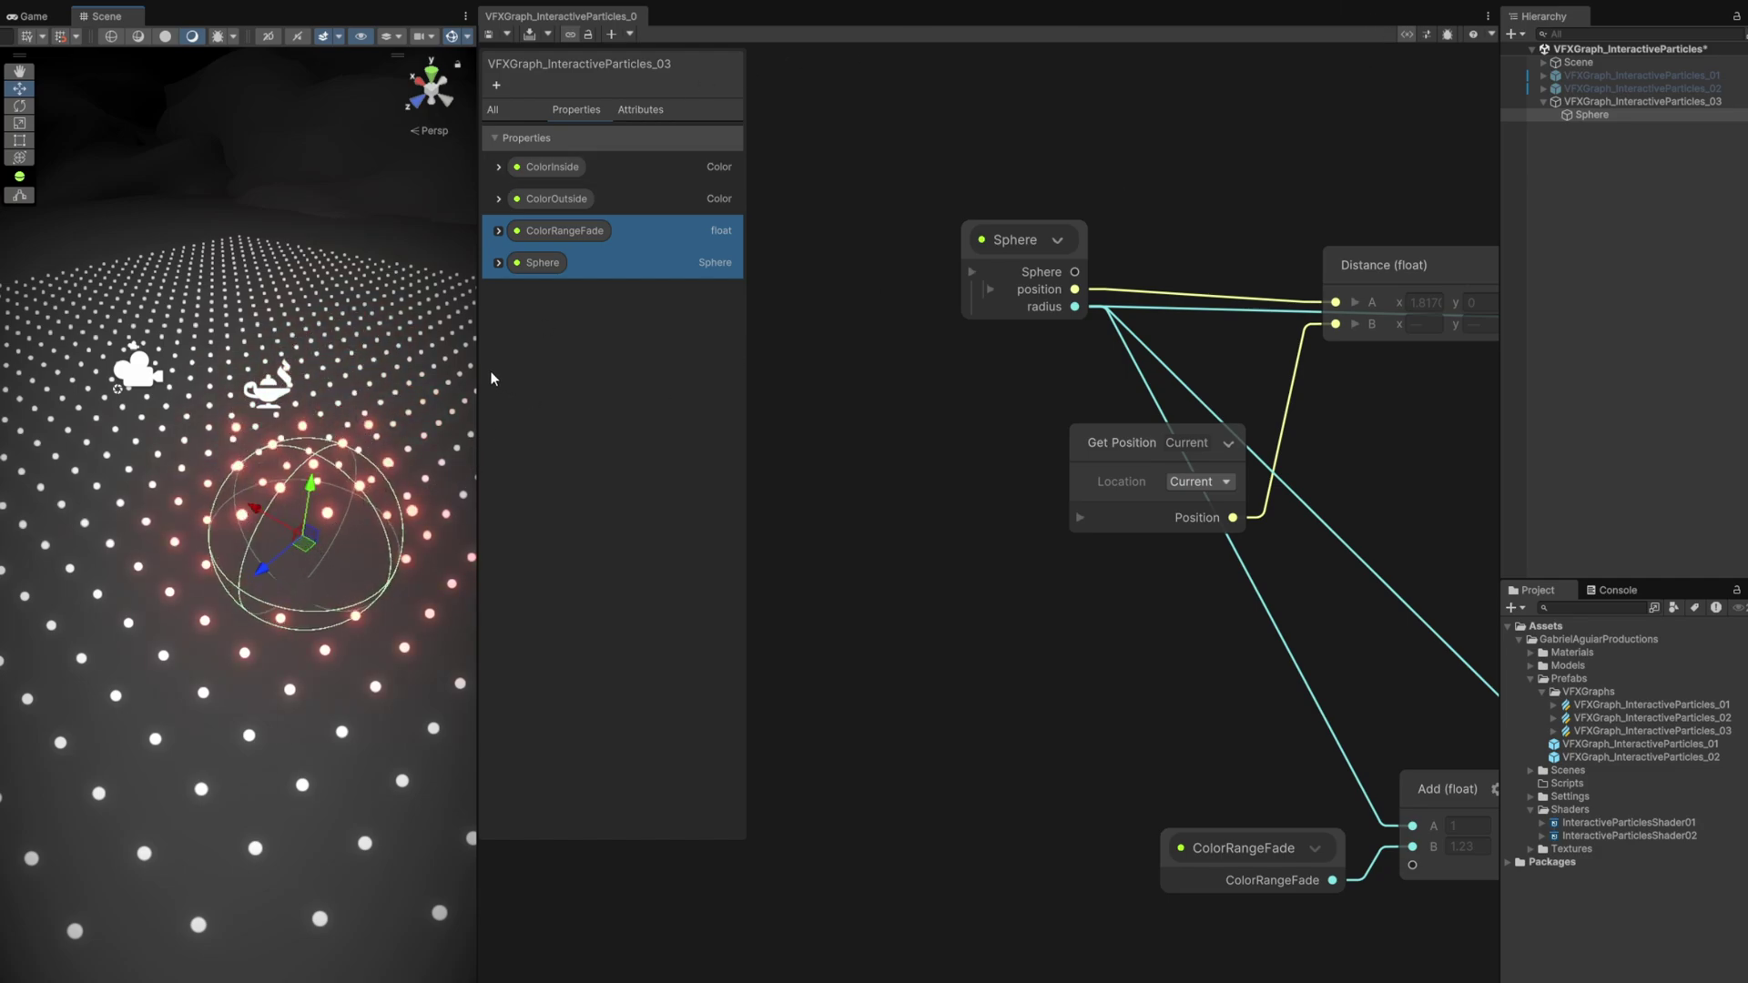
# Step: Widen the Scene view and add an exposed float property named FollowSpeed to the blackboard
pyautogui.moveTo(491, 363); pyautogui.dragTo(518, 364)
pyautogui.click(523, 85)
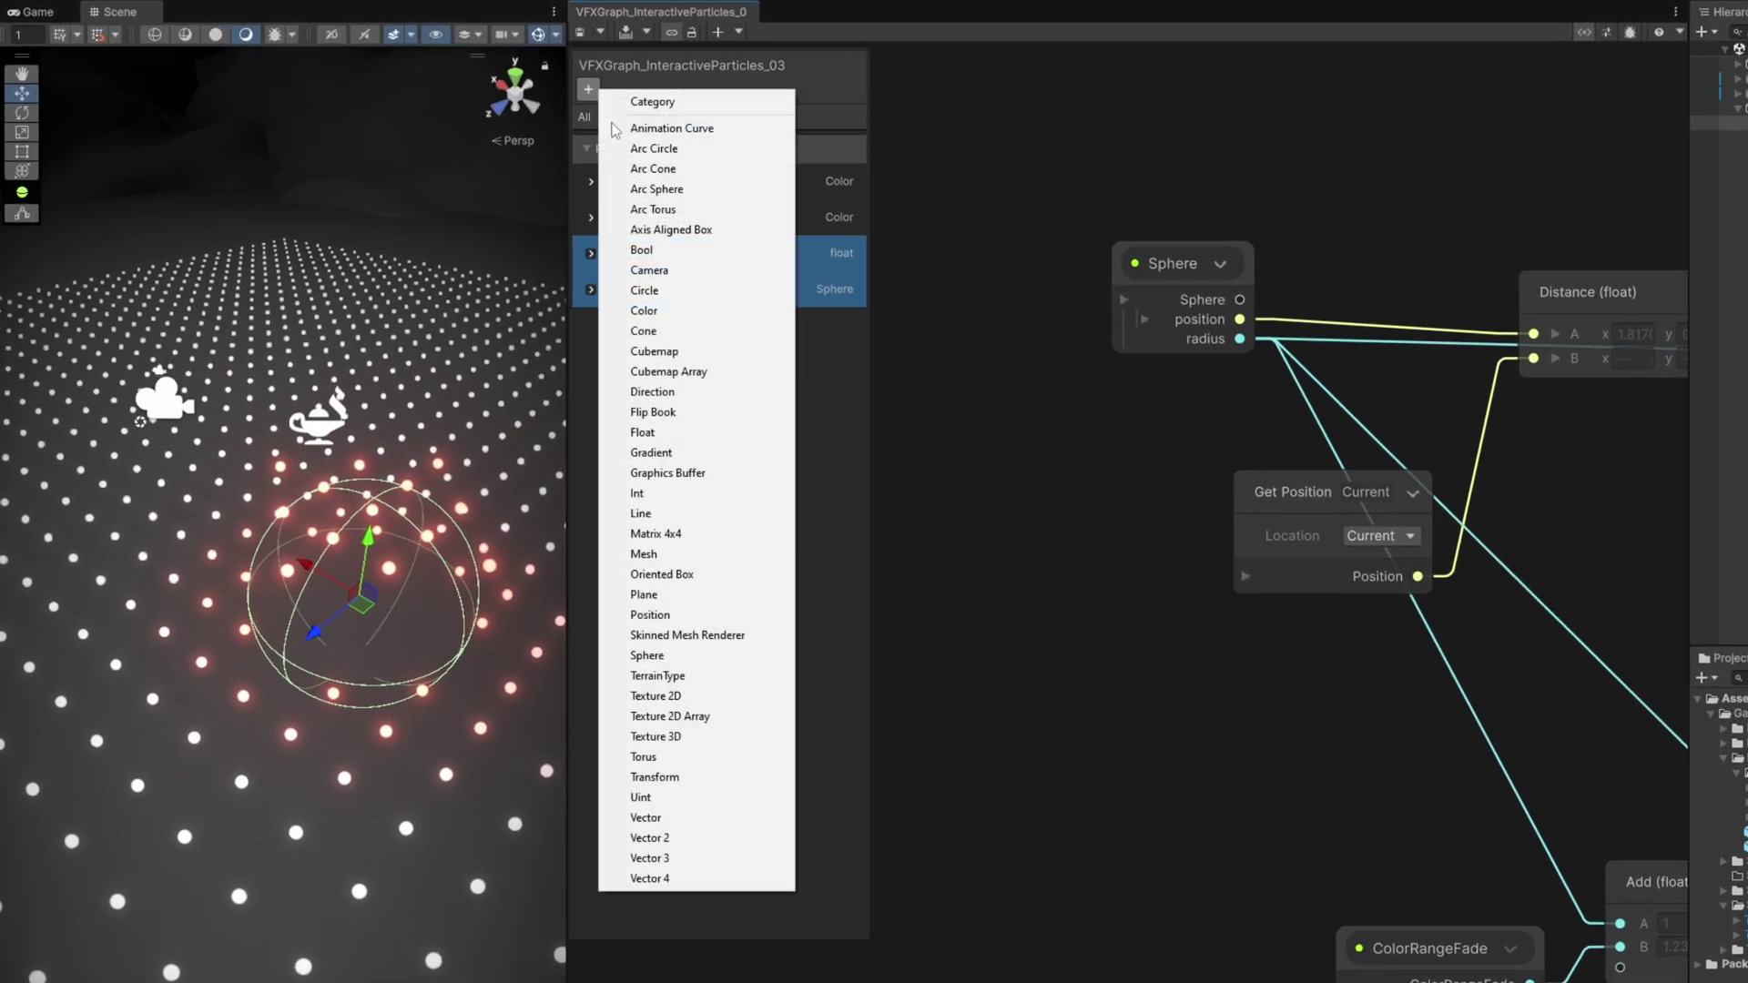
pyautogui.click(668, 429)
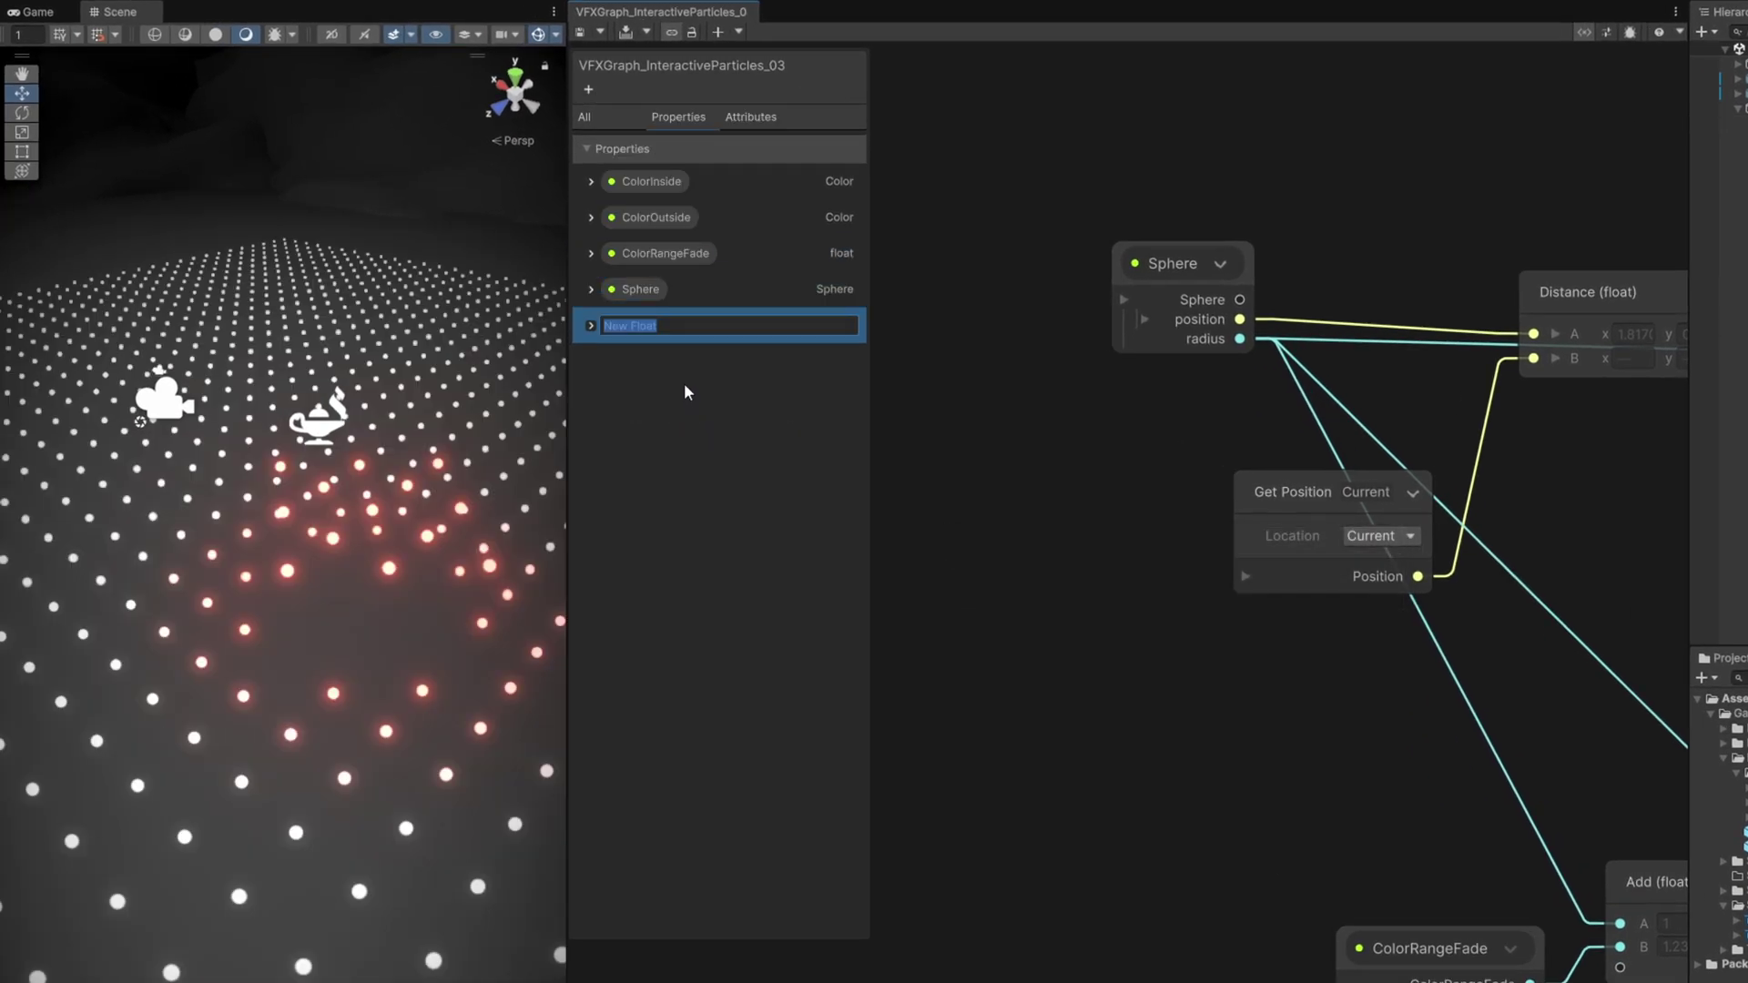
pyautogui.write('FollowSpeed')
pyautogui.press('Return')
pyautogui.click(592, 327)
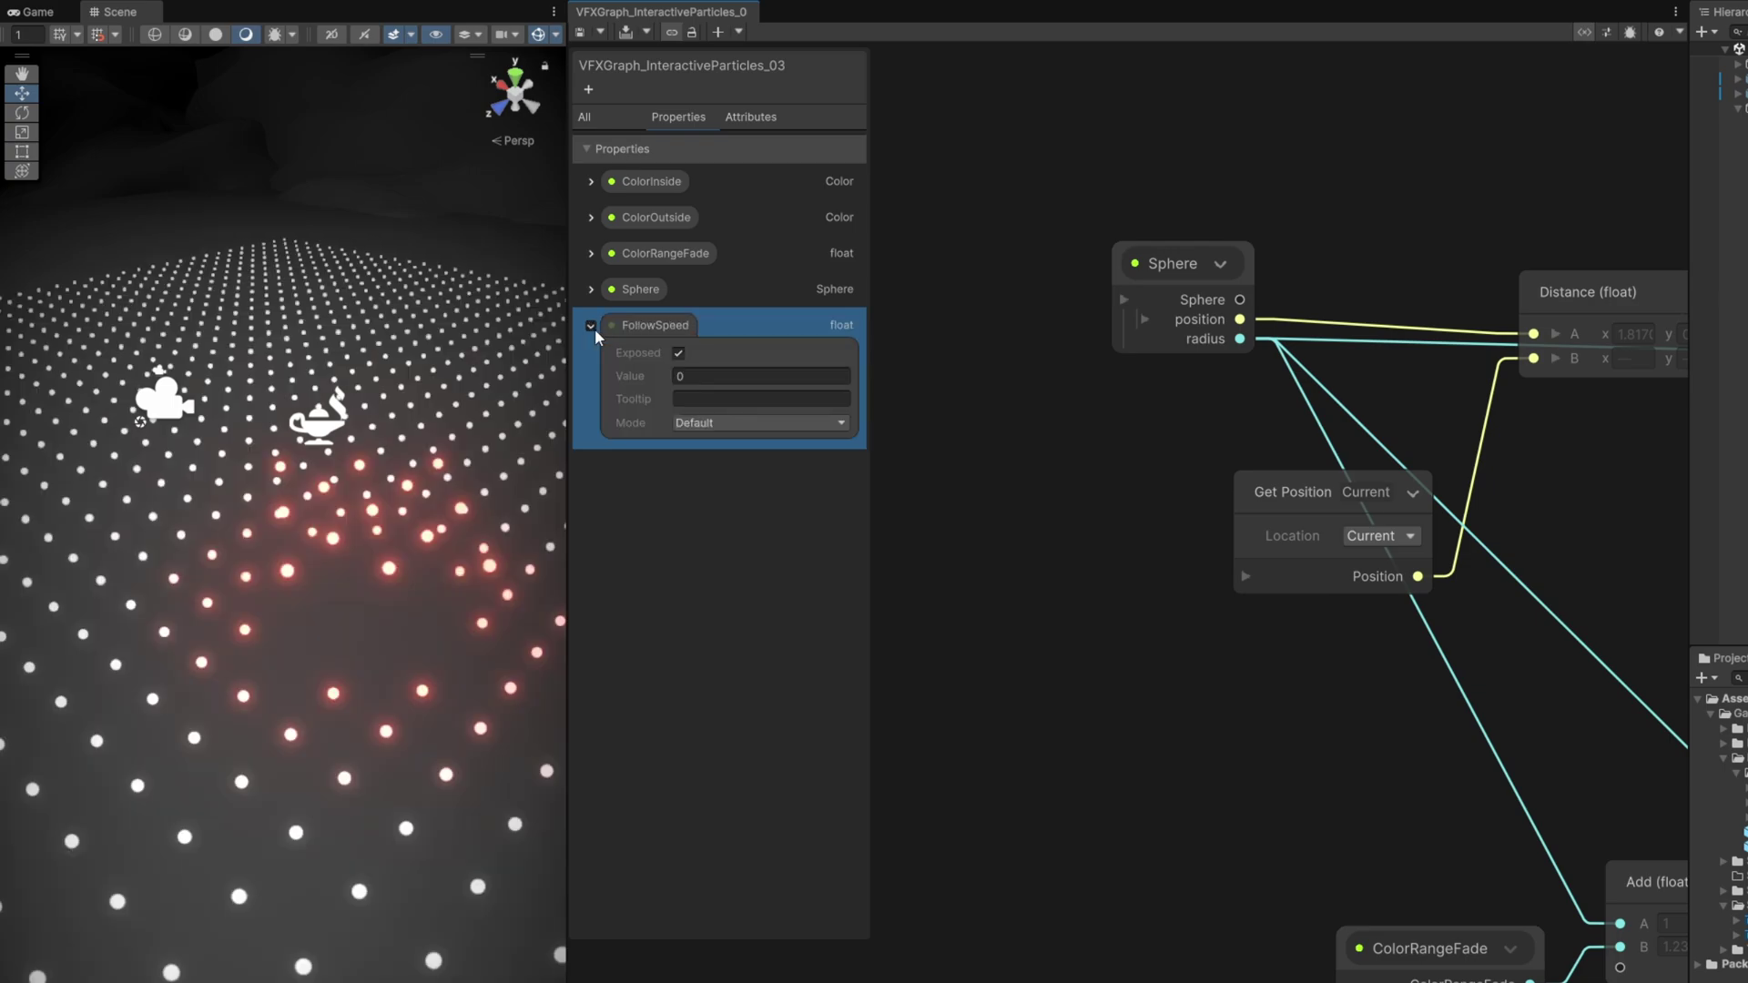
pyautogui.click(591, 325)
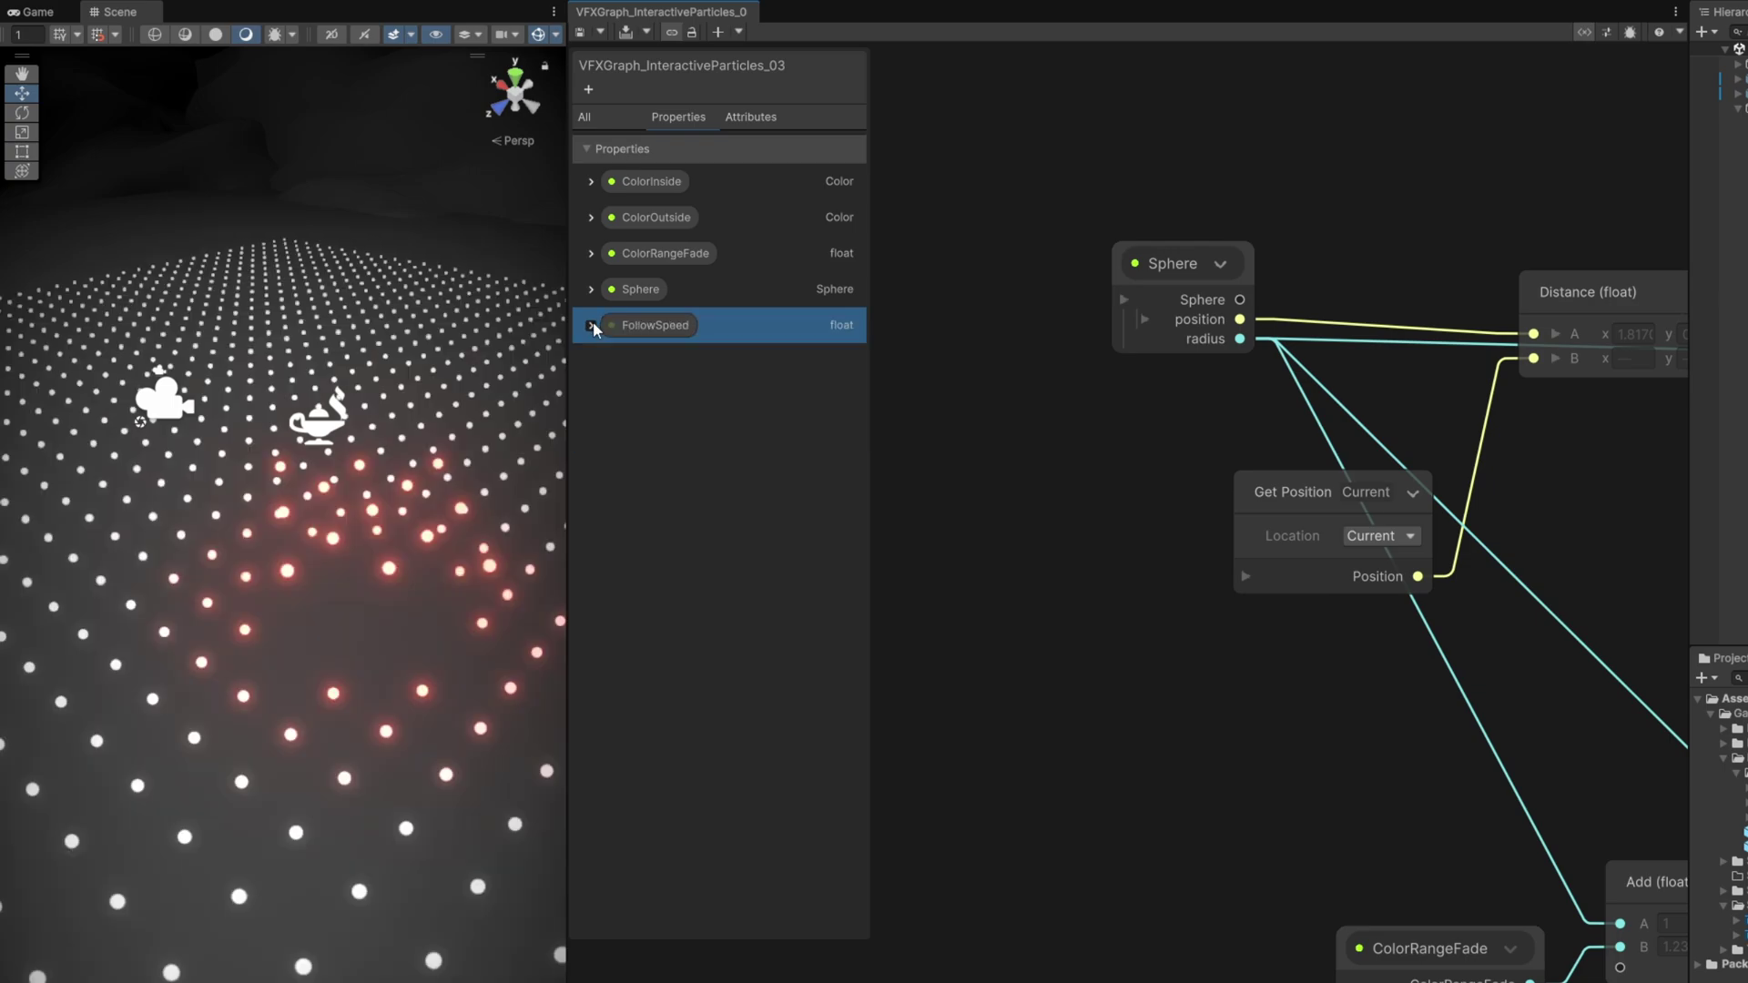
# Step: Shift the Sphere, Get Position, Distance, Compare and Branch nodes together to the left, making room after Branch
pyautogui.scroll(-5, 869, 535)
pyautogui.moveTo(1442, 536); pyautogui.dragTo(1370, 545, button='middle')
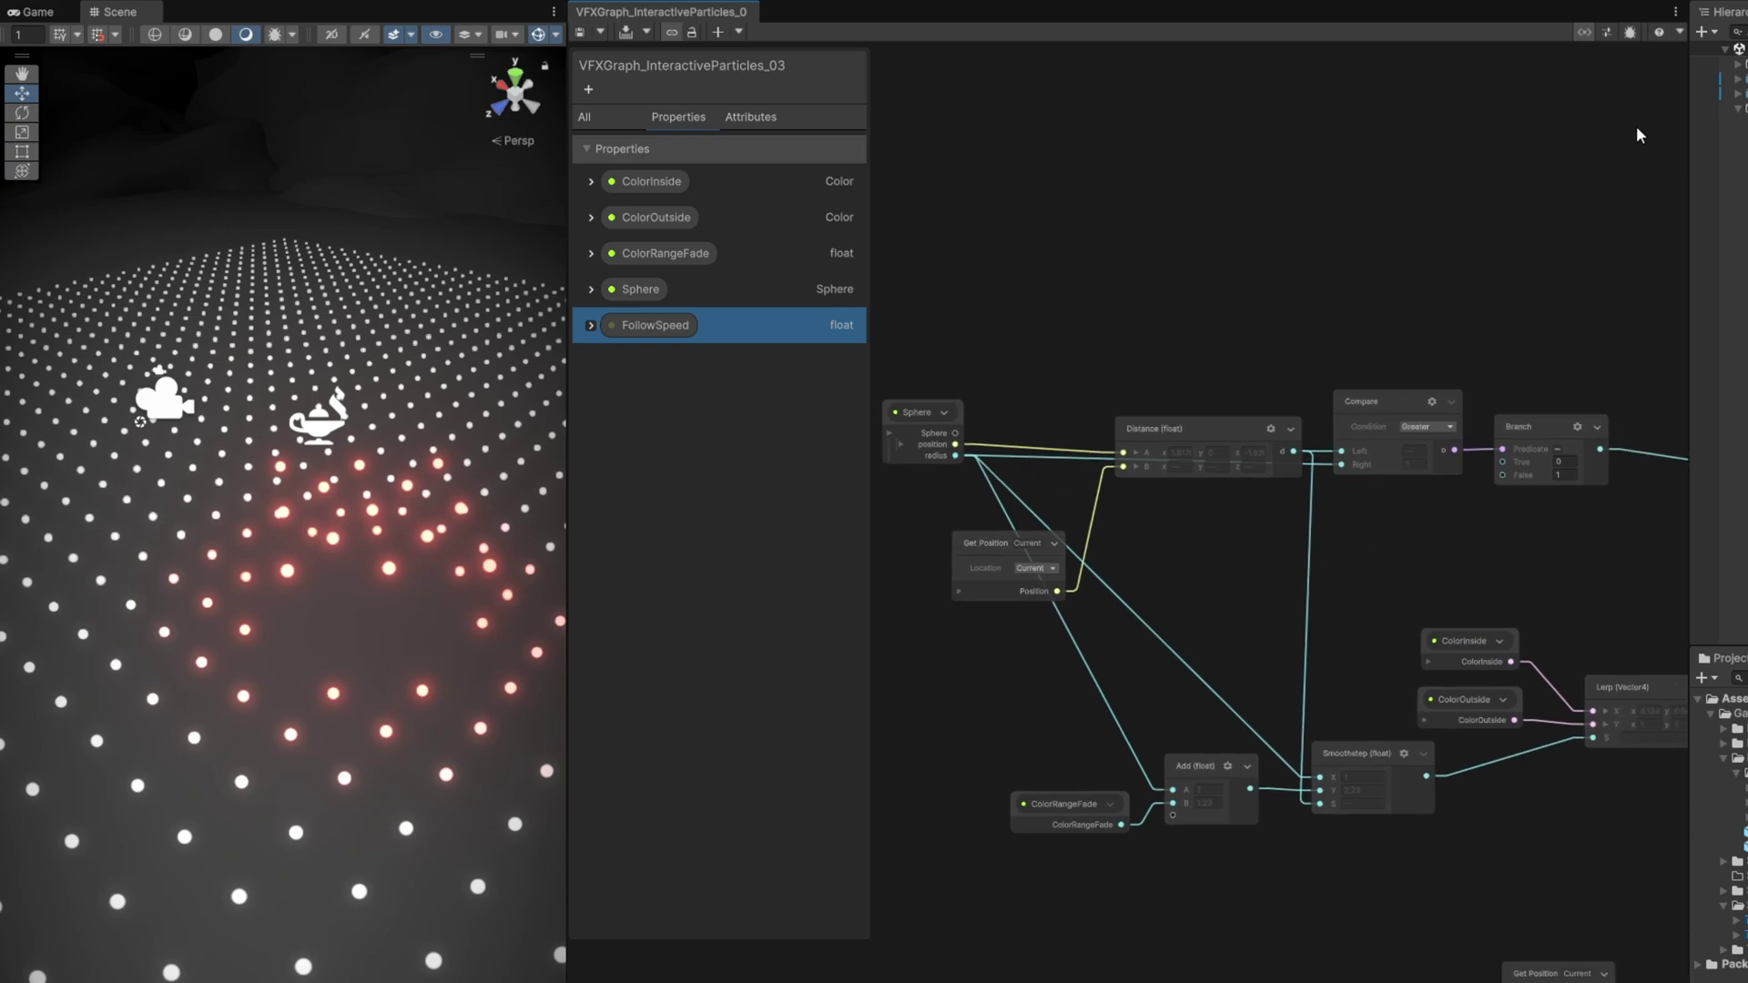
pyautogui.moveTo(1573, 594); pyautogui.dragTo(919, 369)
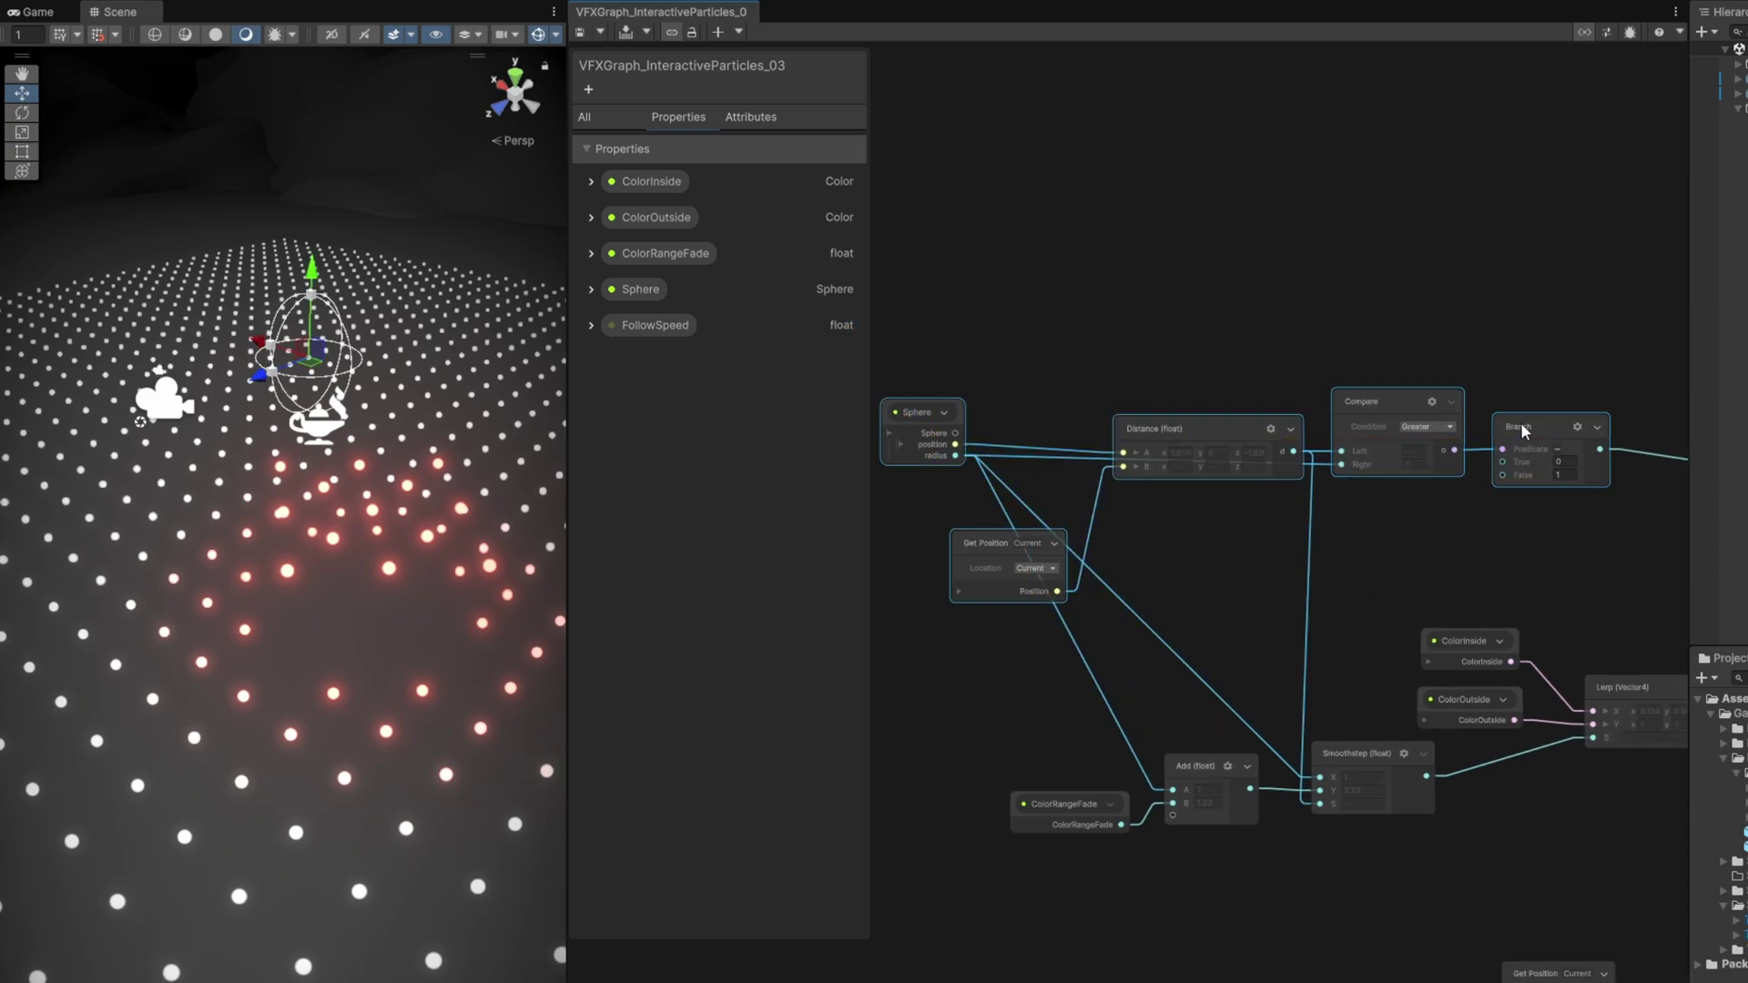
pyautogui.moveTo(1521, 430); pyautogui.dragTo(1353, 428)
pyautogui.click(1423, 379)
# Step: Place a FollowSpeed node in the graph below the Branch node and hide the blackboard
pyautogui.moveTo(1423, 379); pyautogui.dragTo(1145, 394, button='middle')
pyautogui.scroll(1, 1383, 443)
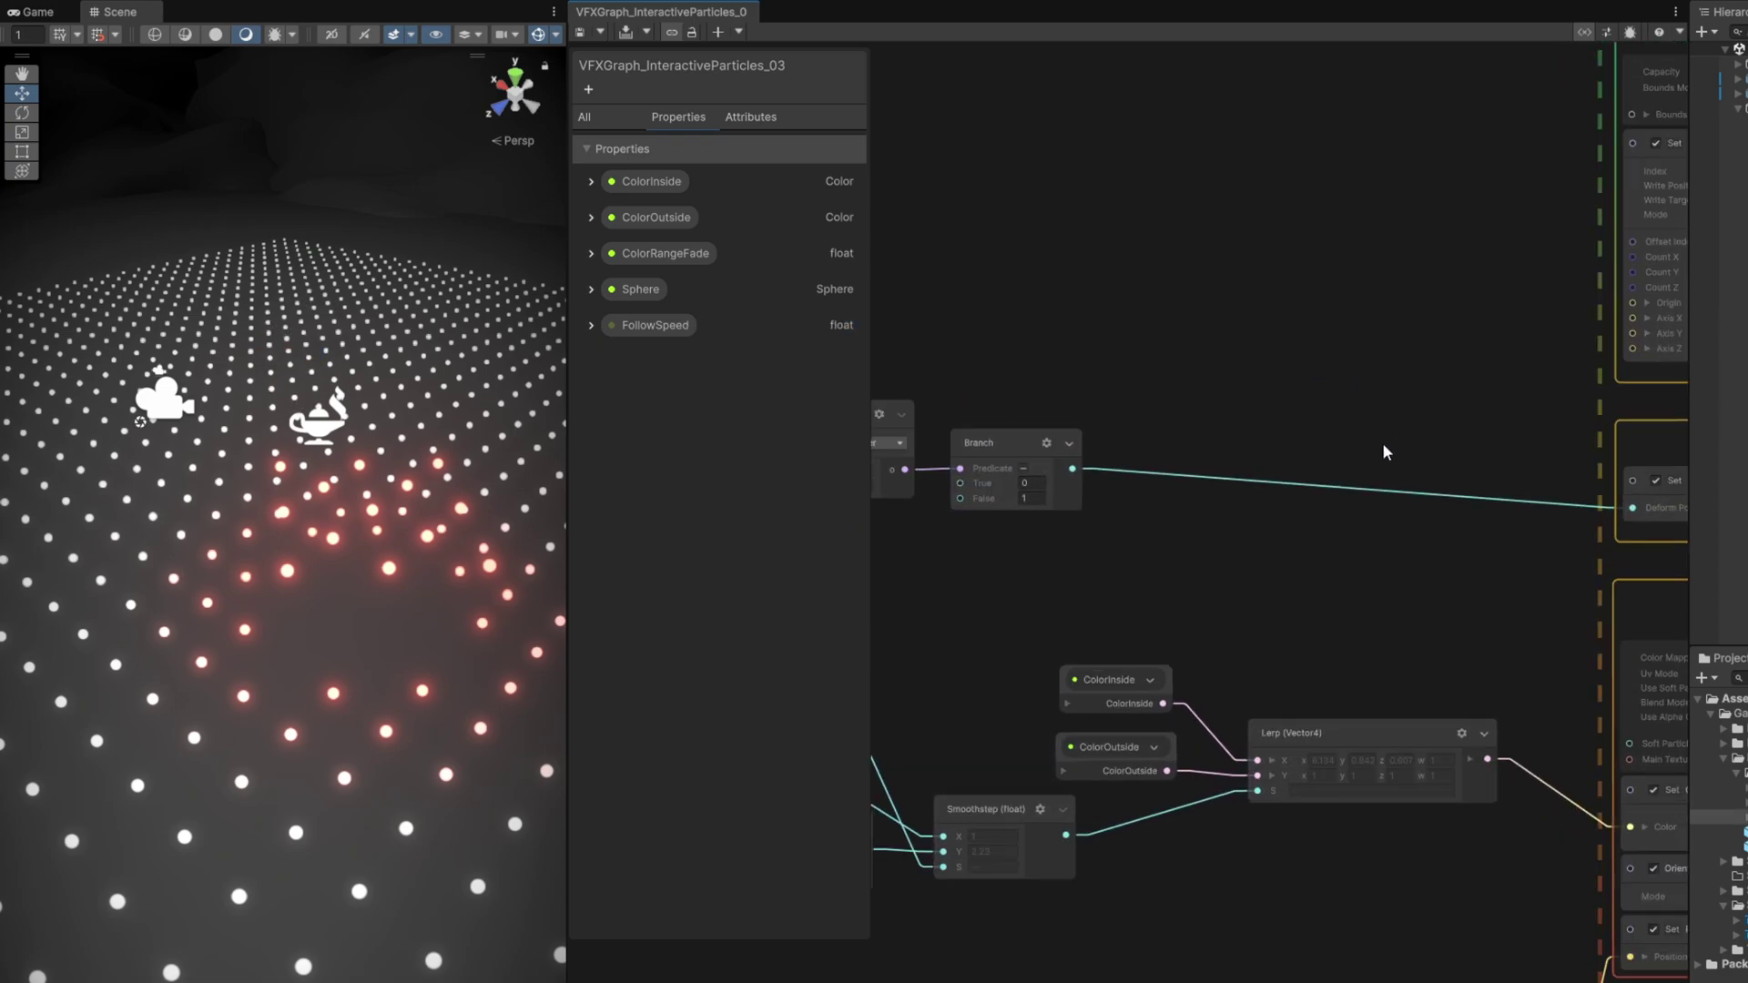
pyautogui.moveTo(670, 329); pyautogui.dragTo(1074, 583)
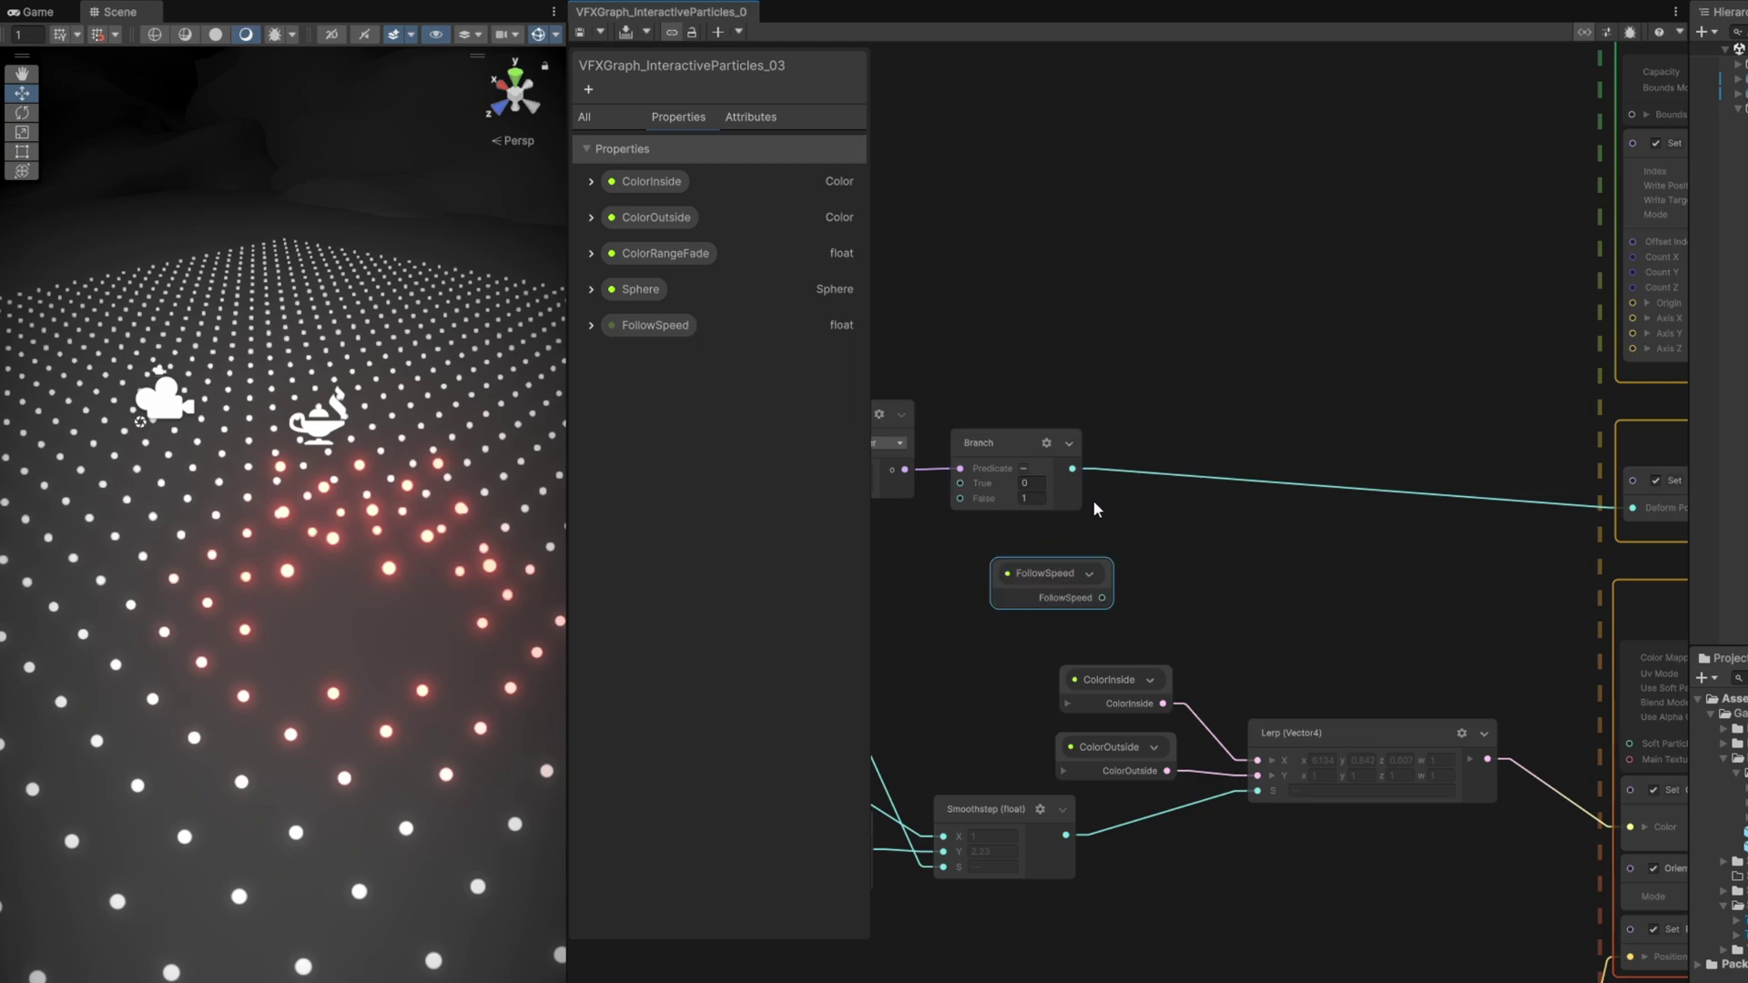
pyautogui.scroll(1, 1092, 499)
pyautogui.click(1583, 33)
# Step: Create a Multiply node from the Branch output and connect FollowSpeed to its B input
pyautogui.moveTo(1070, 466); pyautogui.dragTo(1077, 462)
pyautogui.moveTo(1075, 462); pyautogui.dragTo(1160, 454)
pyautogui.write('mu')
pyautogui.click(1245, 593)
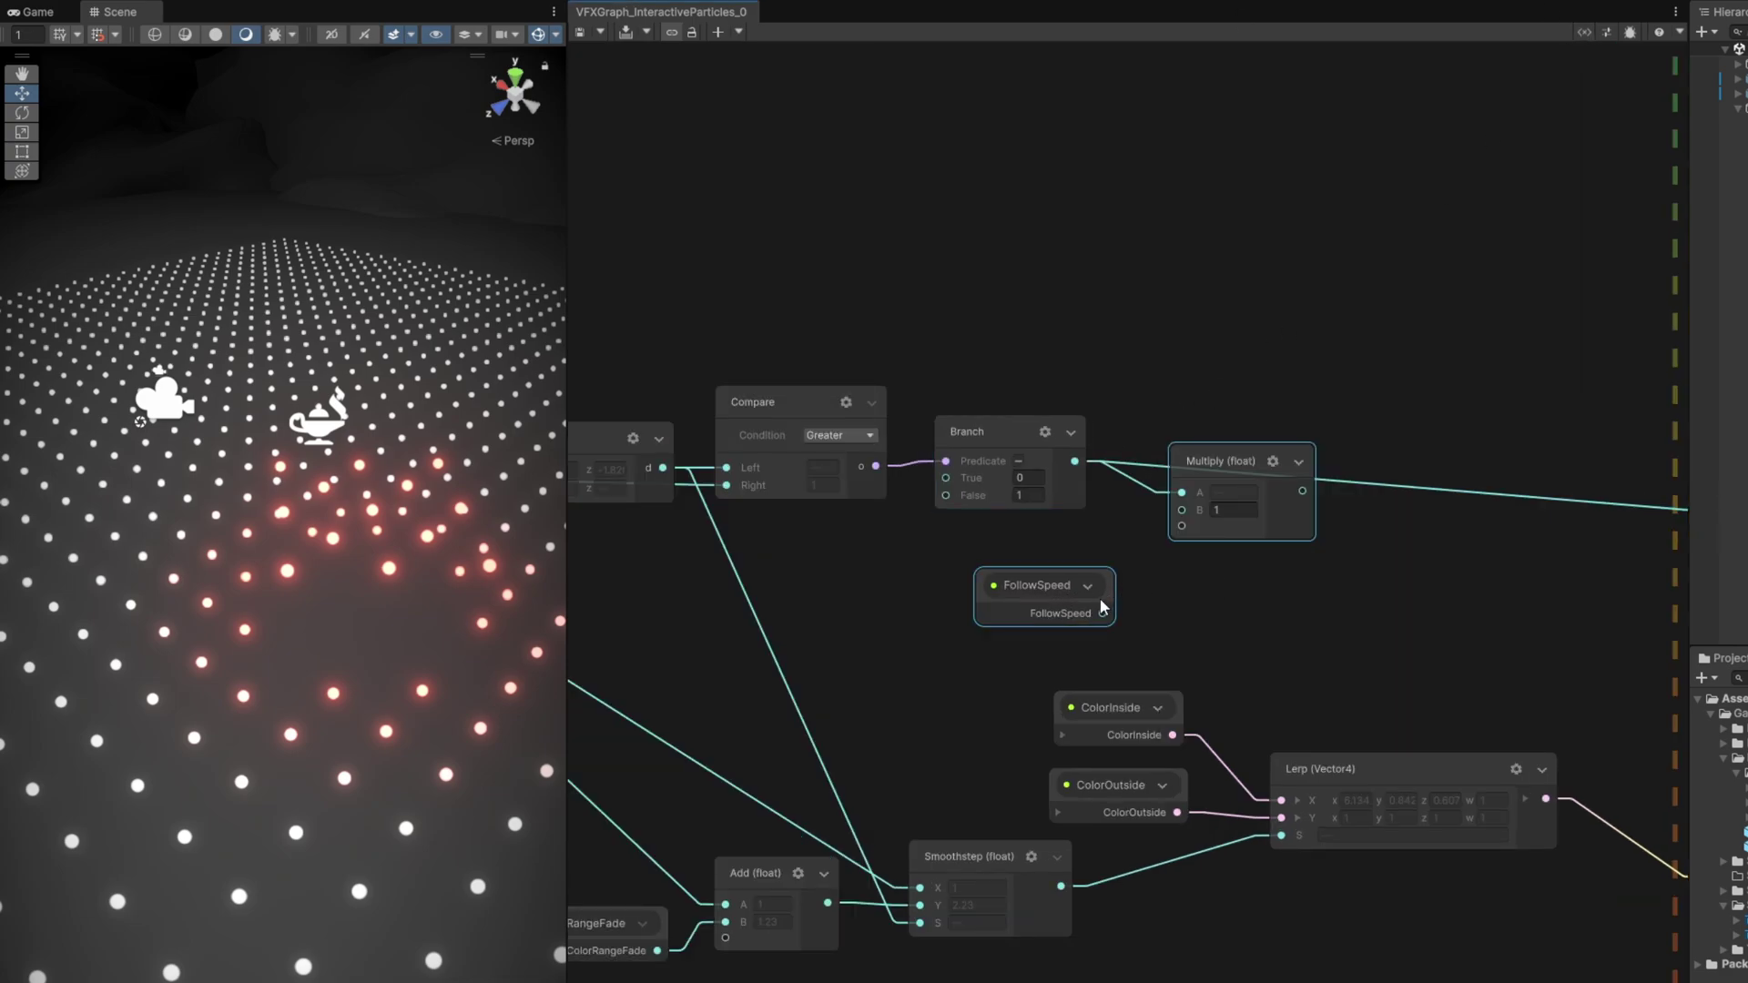
pyautogui.click(1038, 583)
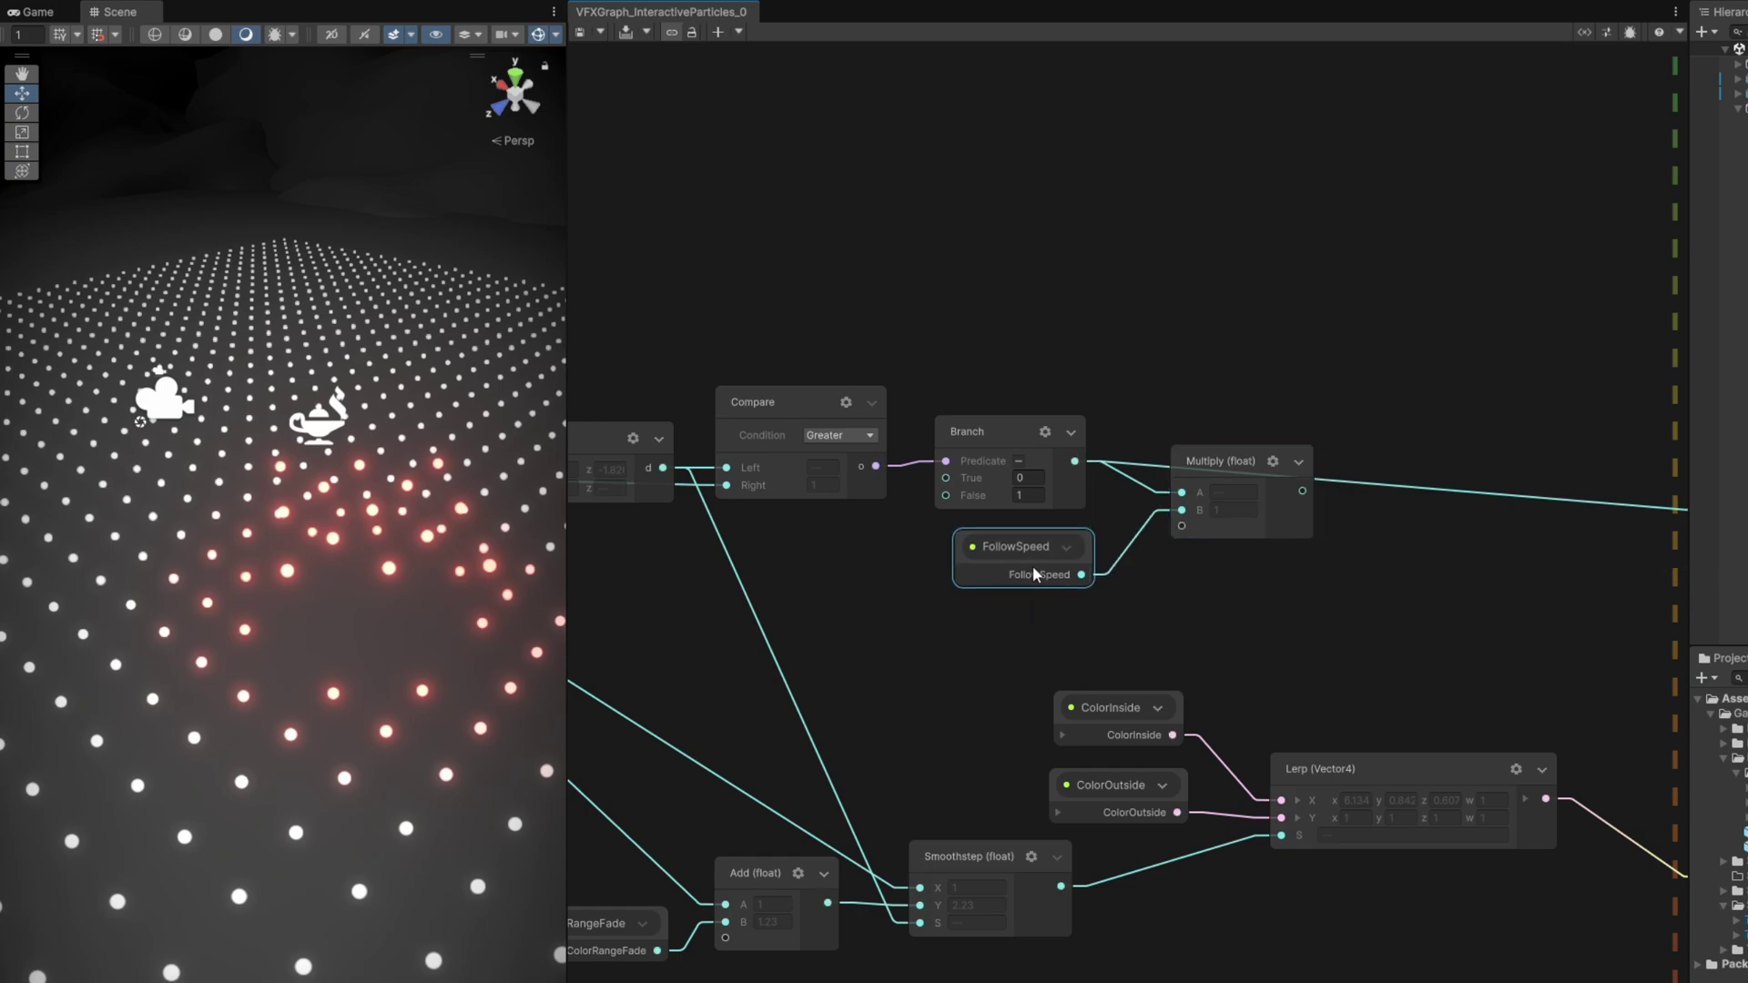
# Step: Add a Delta Time (Game) node below FollowSpeed and connect it to the Multiply node's third input
pyautogui.scroll(2, 1226, 481)
pyautogui.press('space')
pyautogui.write('delta')
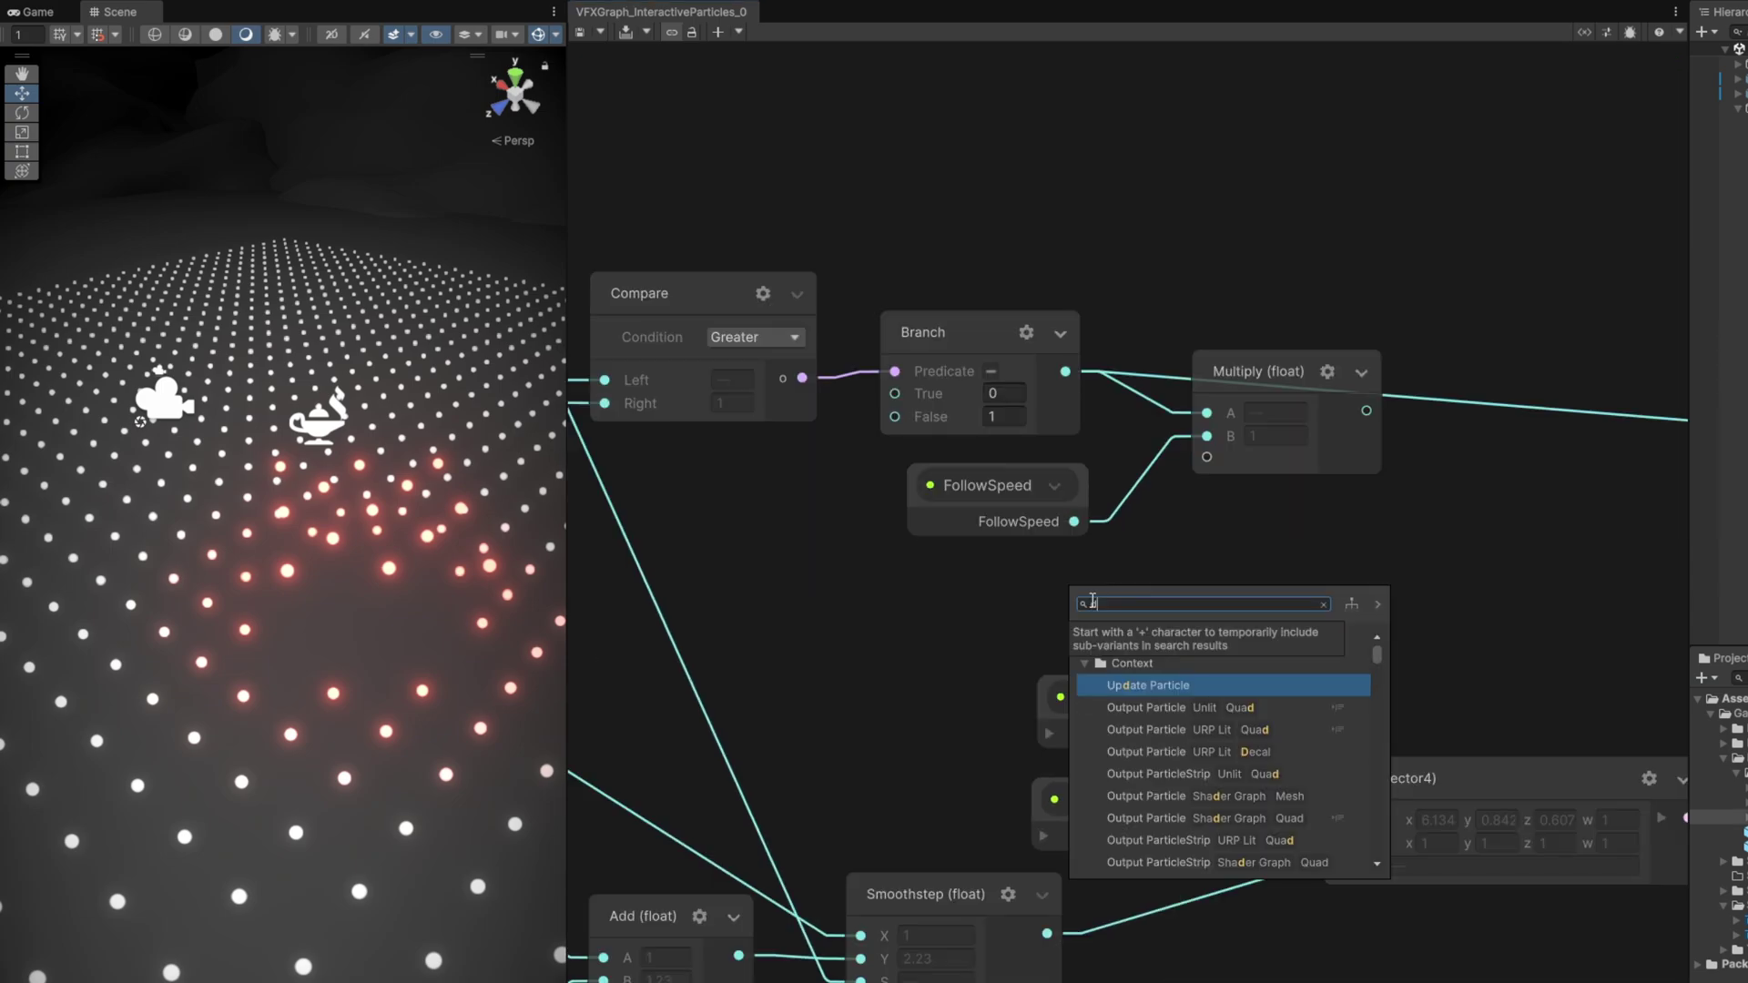
pyautogui.click(1158, 729)
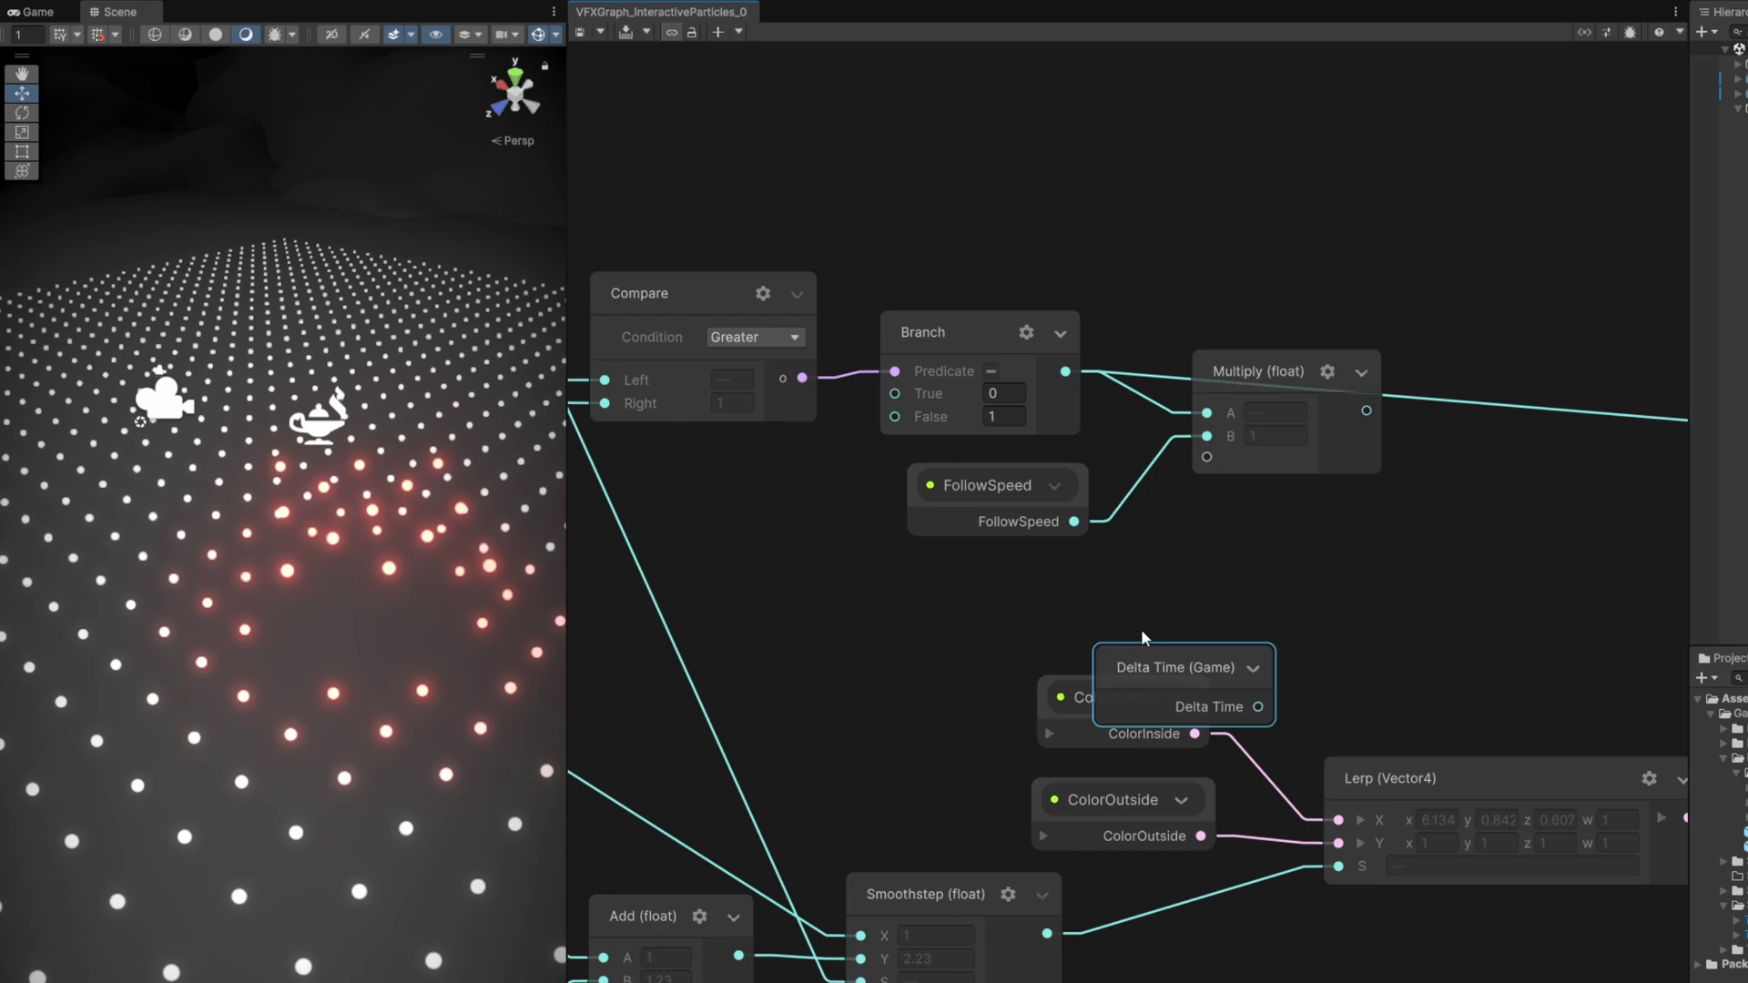
pyautogui.moveTo(1140, 648); pyautogui.dragTo(957, 580)
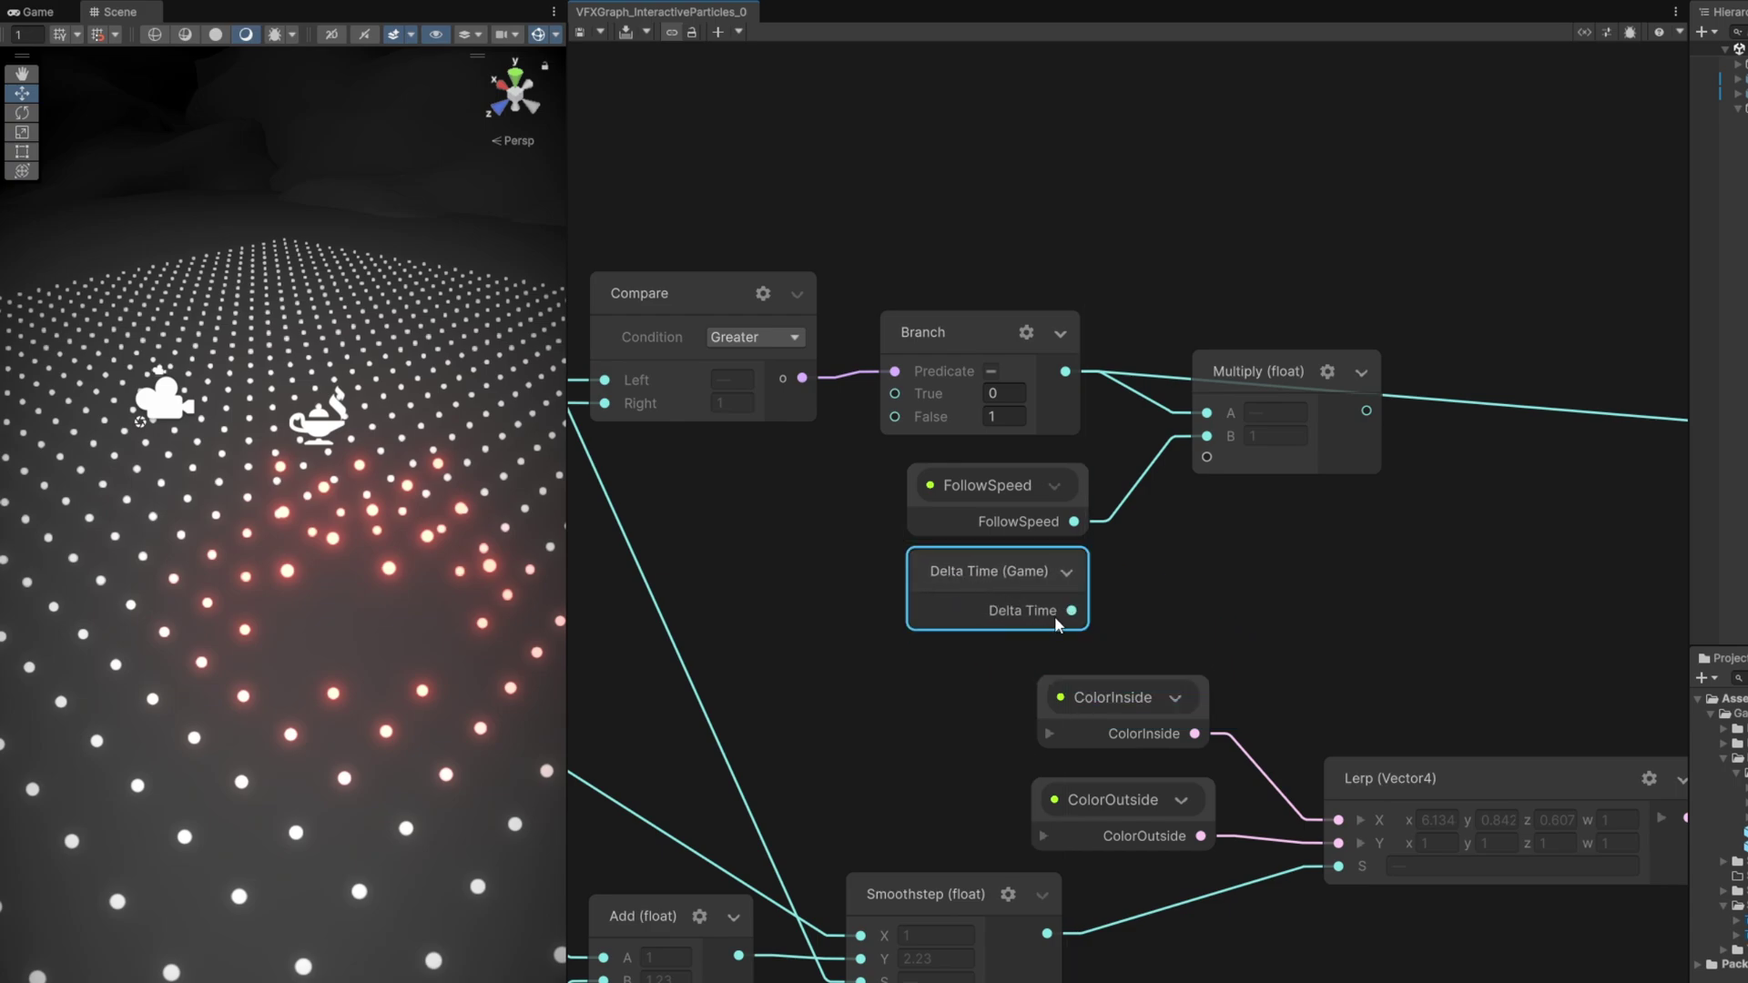
pyautogui.moveTo(1207, 463); pyautogui.dragTo(1209, 463)
# Step: Create an Add node from the Multiply output and position it before the Set Deform Position block
pyautogui.moveTo(1365, 481); pyautogui.dragTo(976, 554, button='middle')
pyautogui.moveTo(939, 474); pyautogui.dragTo(1098, 407)
pyautogui.write('add')
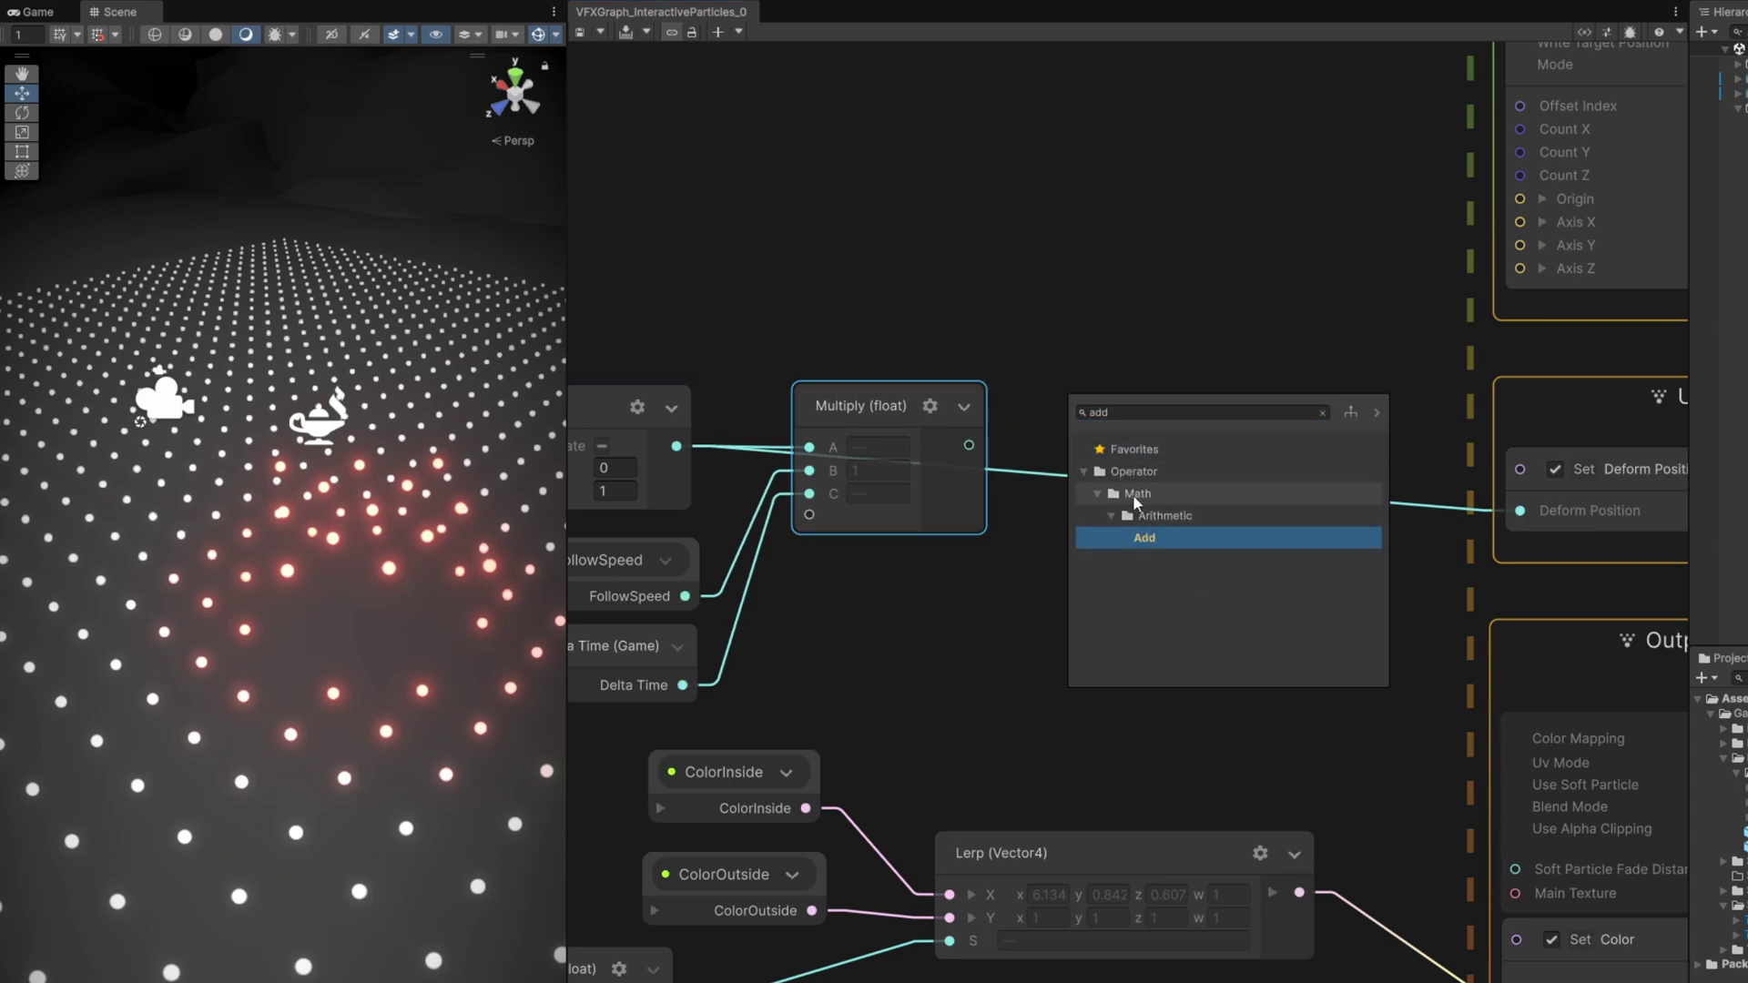
pyautogui.click(1145, 539)
pyautogui.moveTo(1155, 401); pyautogui.dragTo(1165, 405)
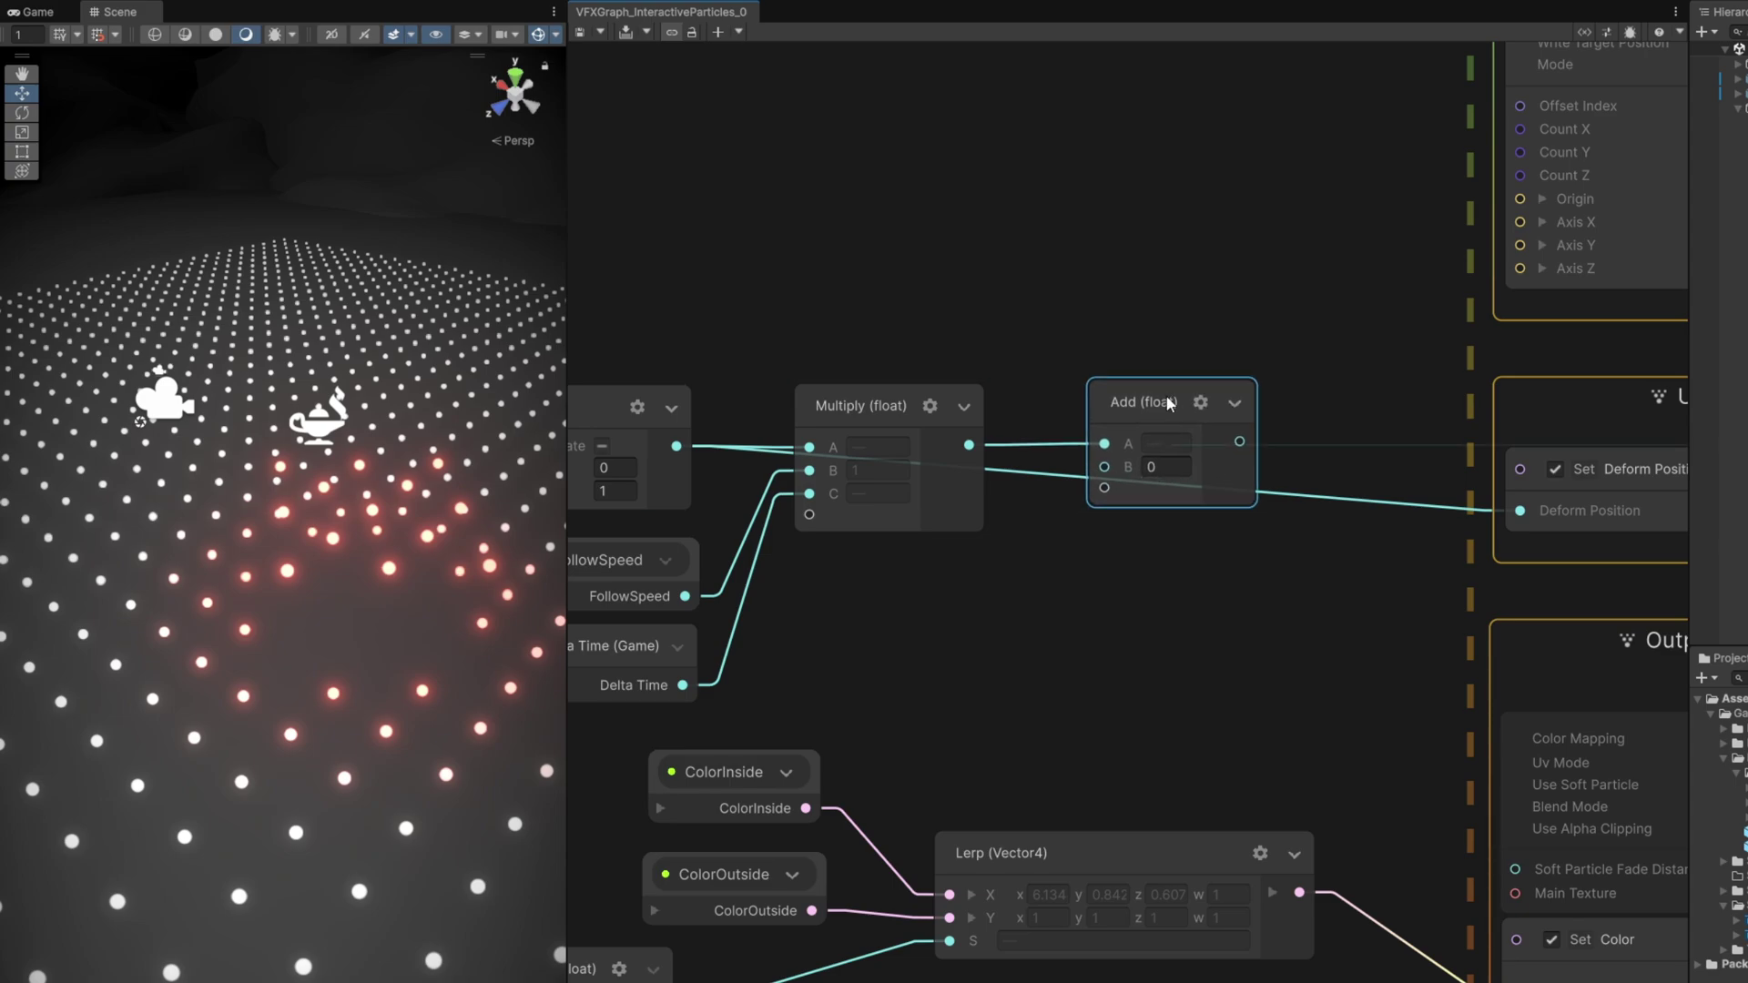
# Step: Place a Get Deform Position node below the Add node, connect it to Add's B input, and hide the blackboard
pyautogui.click(1350, 533)
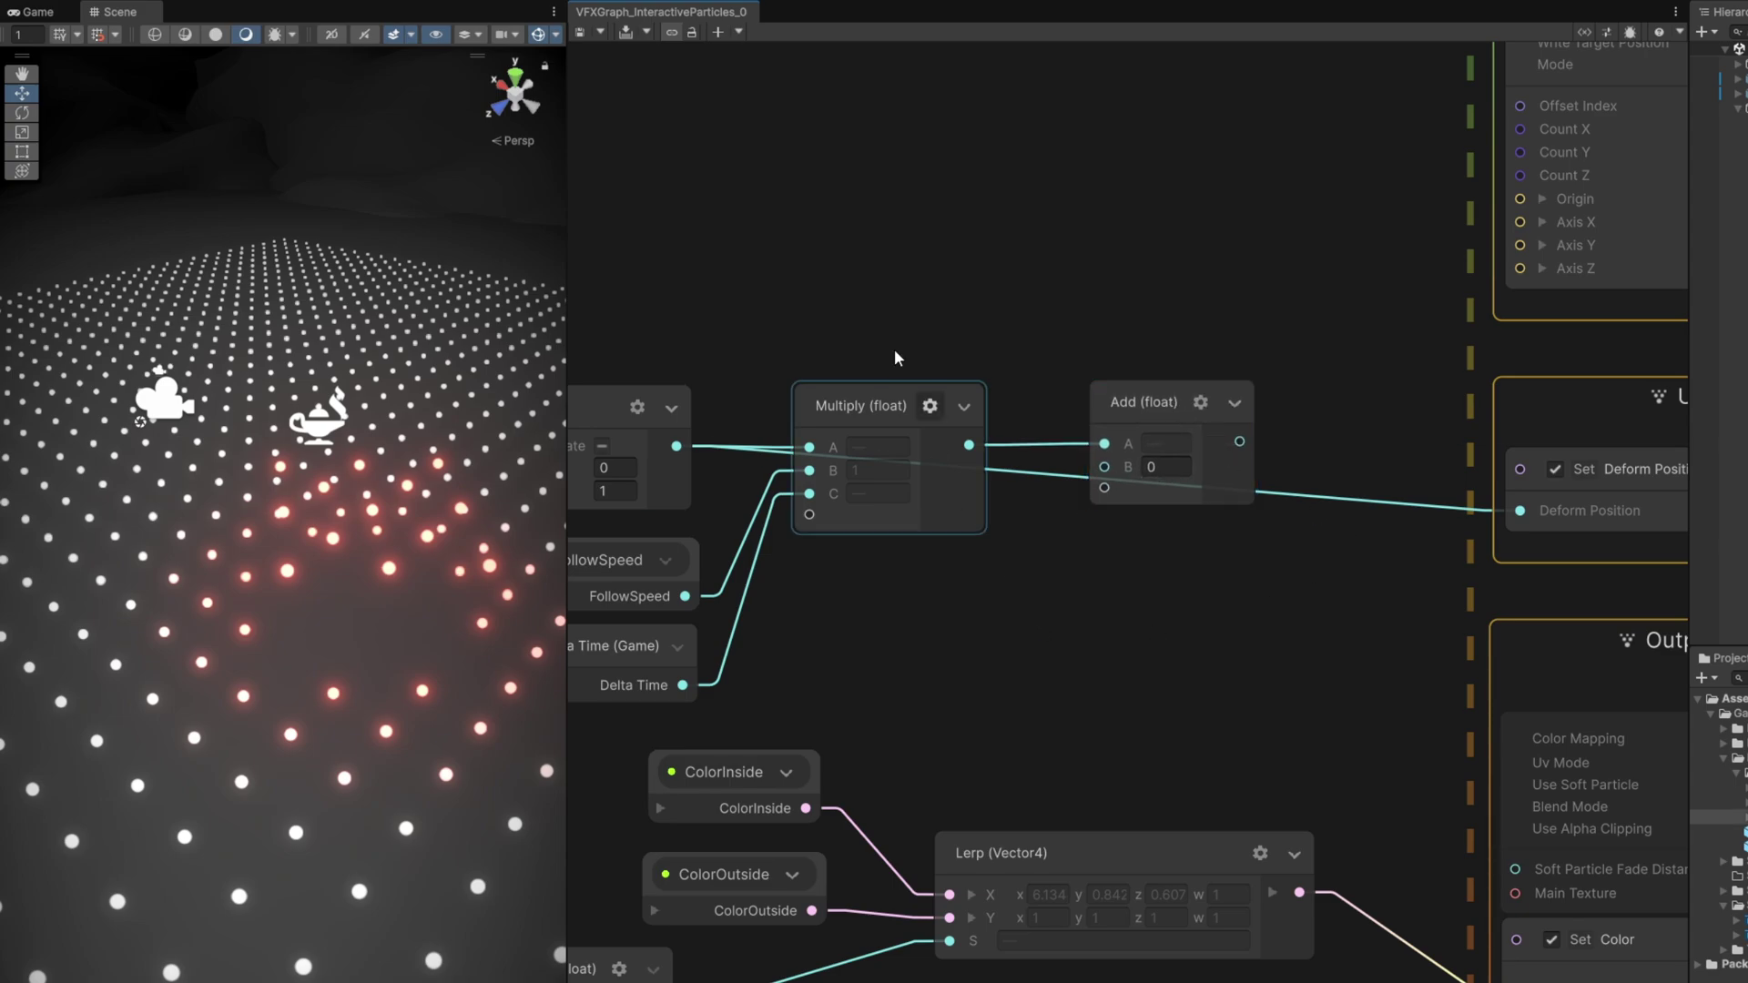
pyautogui.click(1586, 33)
pyautogui.click(743, 118)
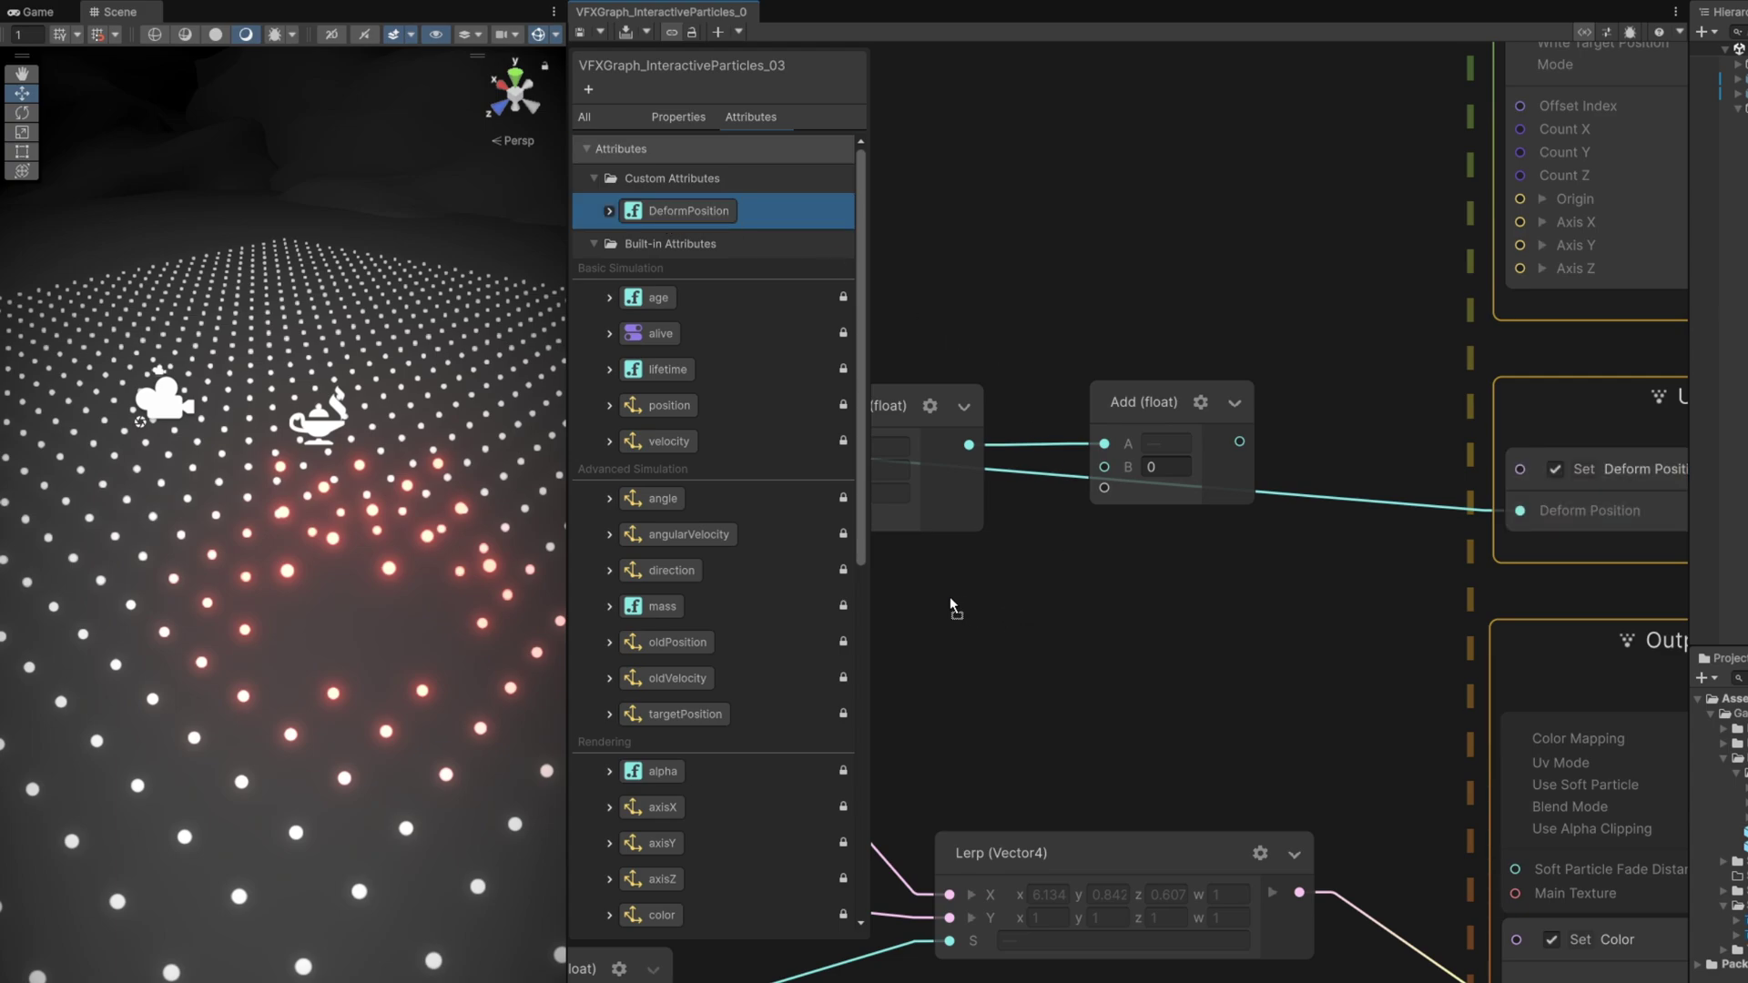
pyautogui.moveTo(949, 597); pyautogui.dragTo(949, 598)
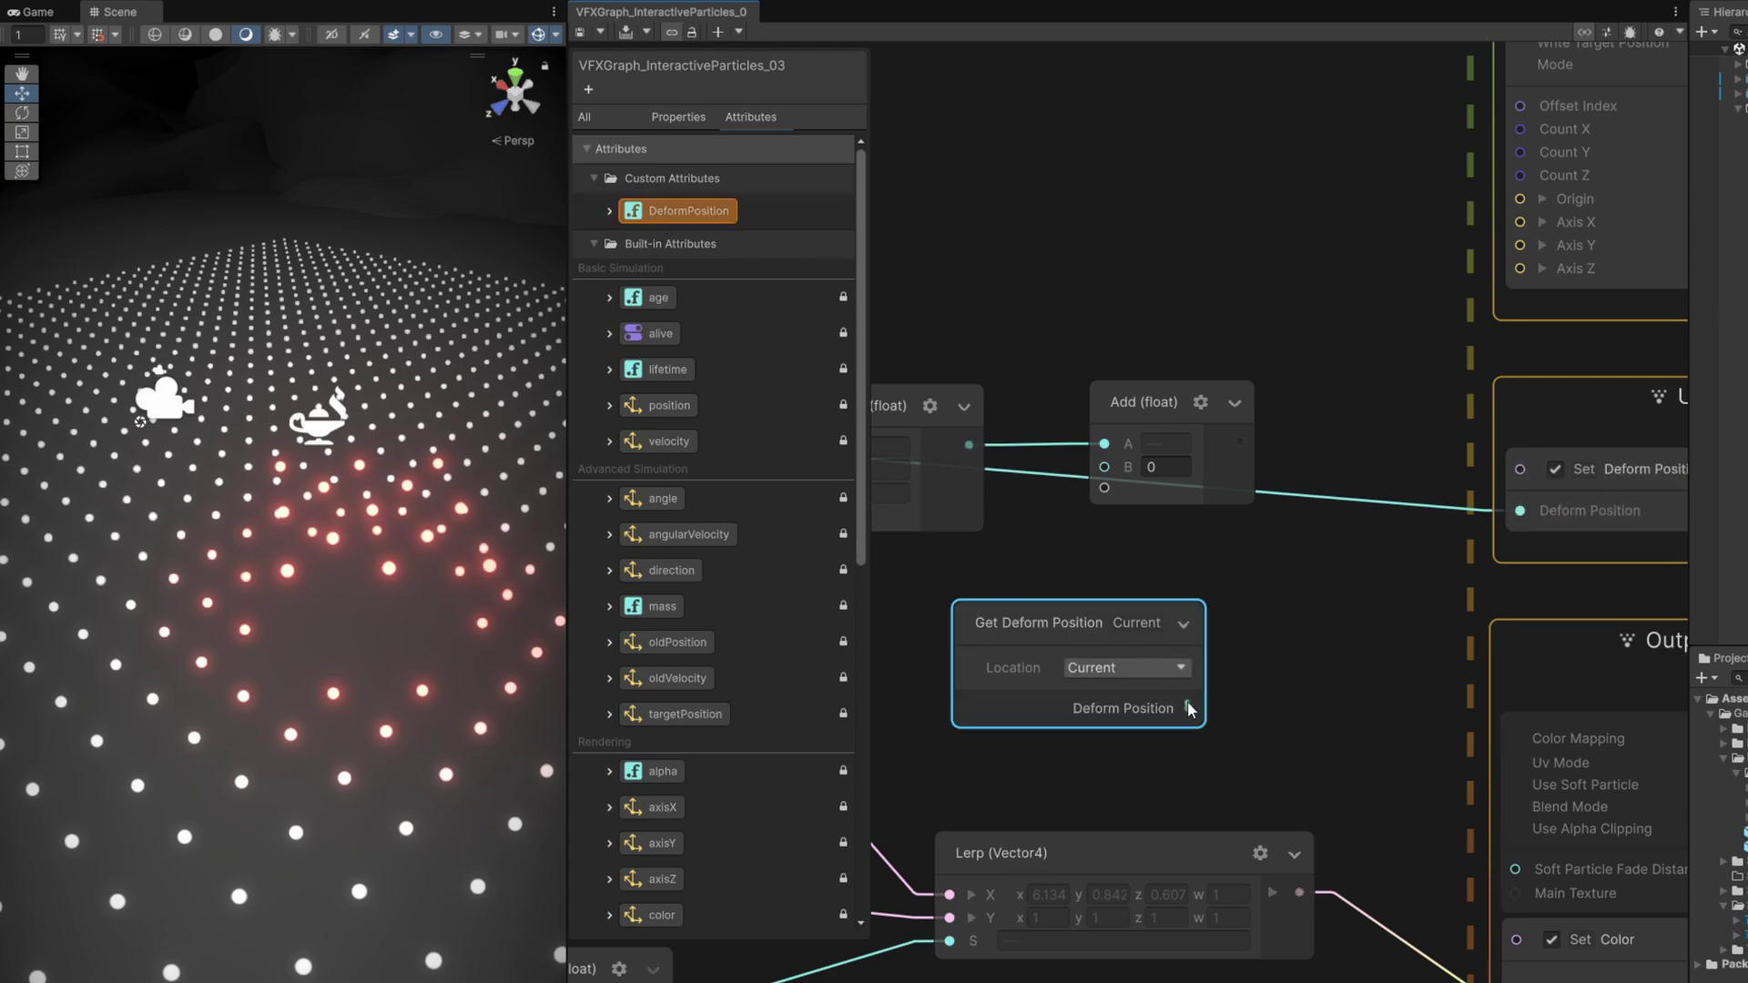
pyautogui.moveTo(1202, 708); pyautogui.dragTo(1120, 467)
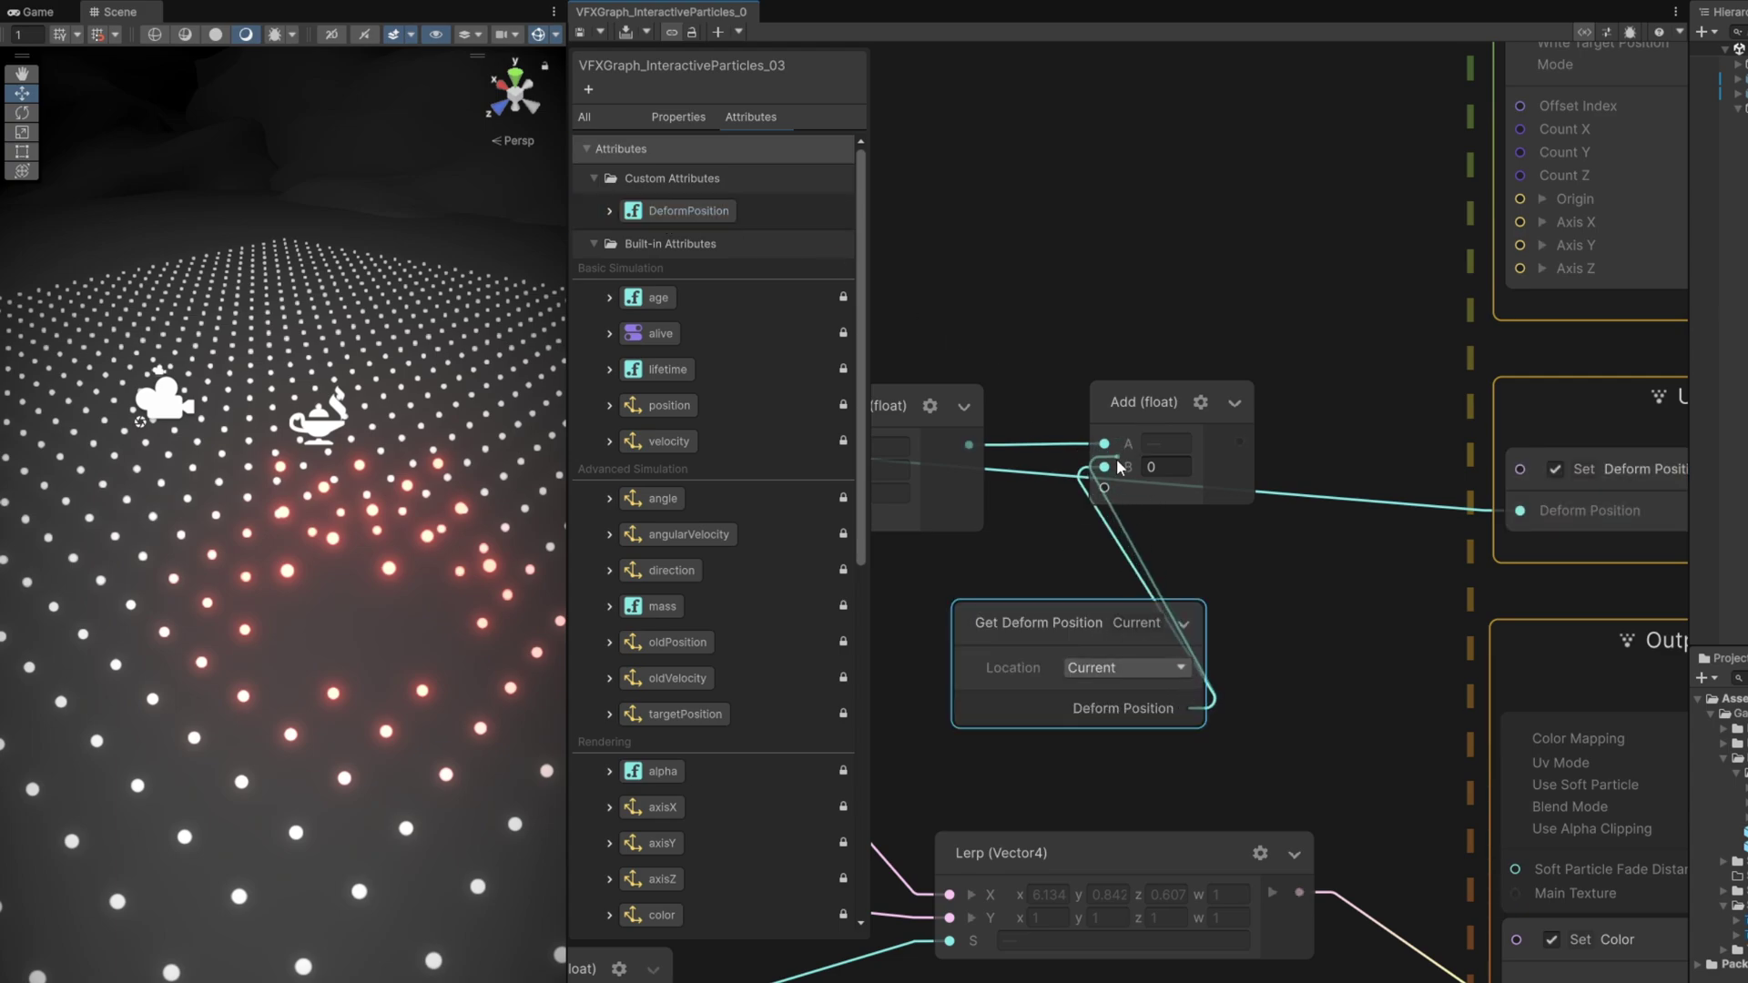
pyautogui.click(1577, 33)
pyautogui.moveTo(1024, 655); pyautogui.dragTo(970, 568)
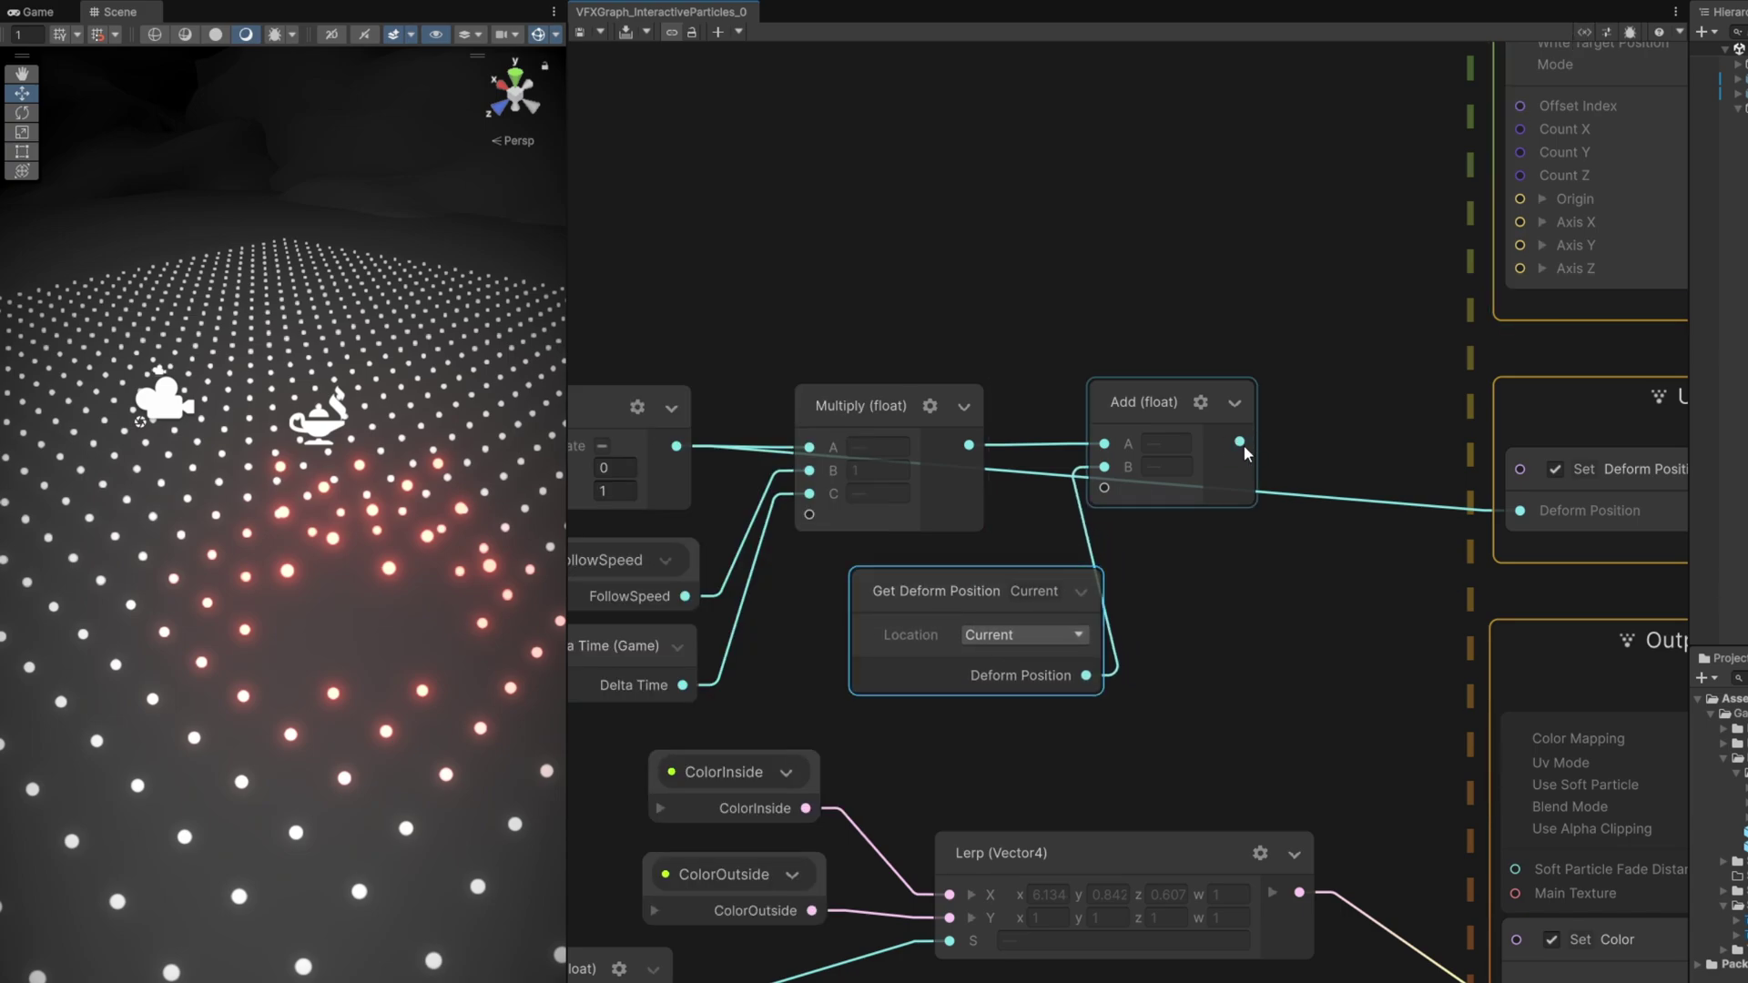
# Step: Connect the Add output to the Set Deform Position block and move the sphere collider across the grid to test it
pyautogui.moveTo(1521, 518); pyautogui.dragTo(1520, 513)
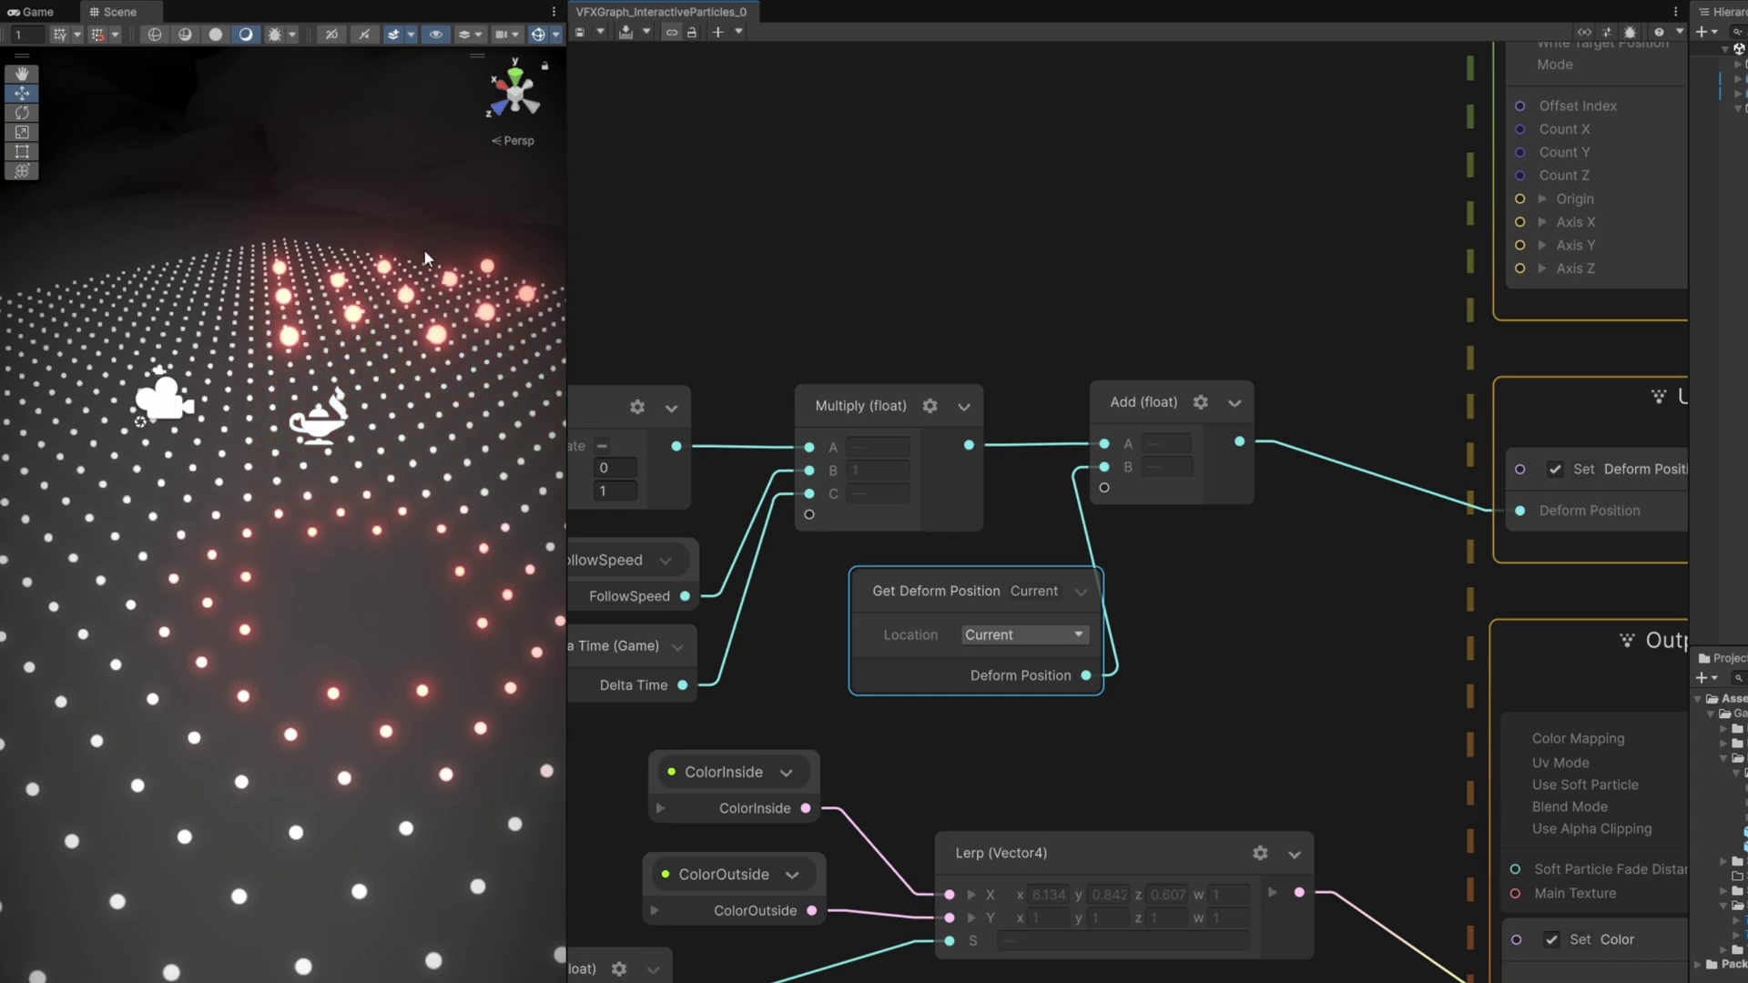
pyautogui.click(1497, 248)
pyautogui.moveTo(365, 603); pyautogui.dragTo(337, 539)
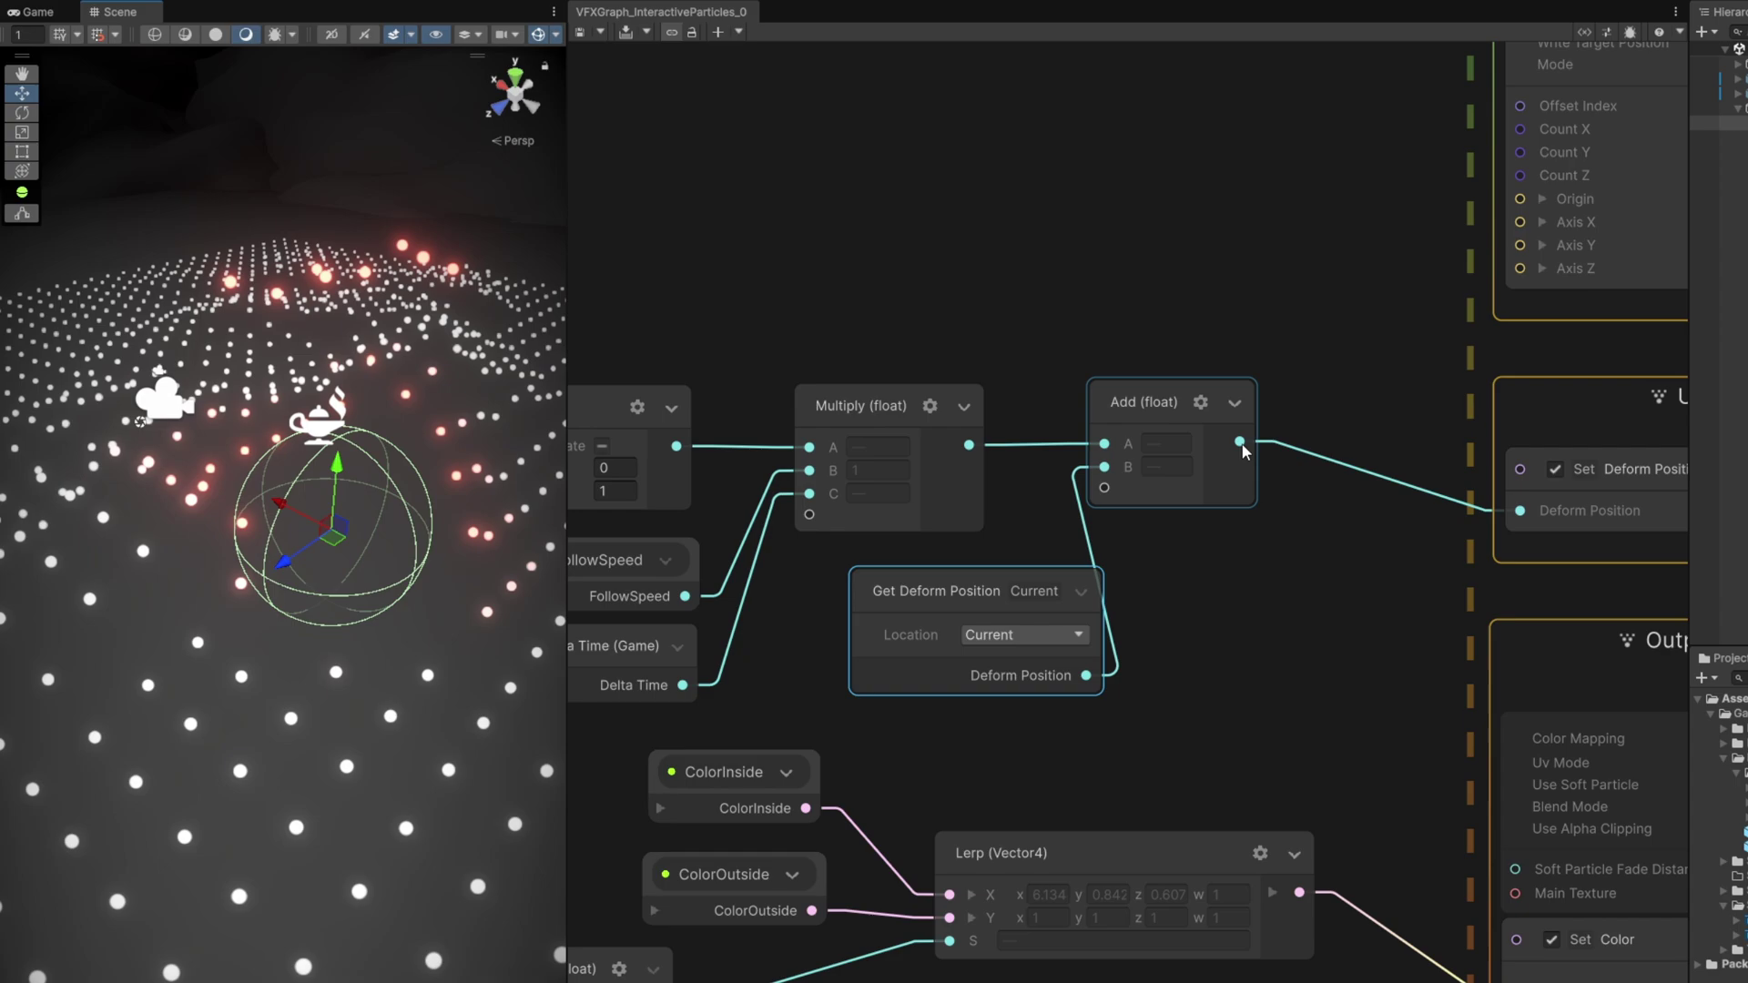
# Step: Create a Clamp node from the Add output and connect its output to the Set Deform Position block
pyautogui.moveTo(1001, 587); pyautogui.dragTo(957, 605)
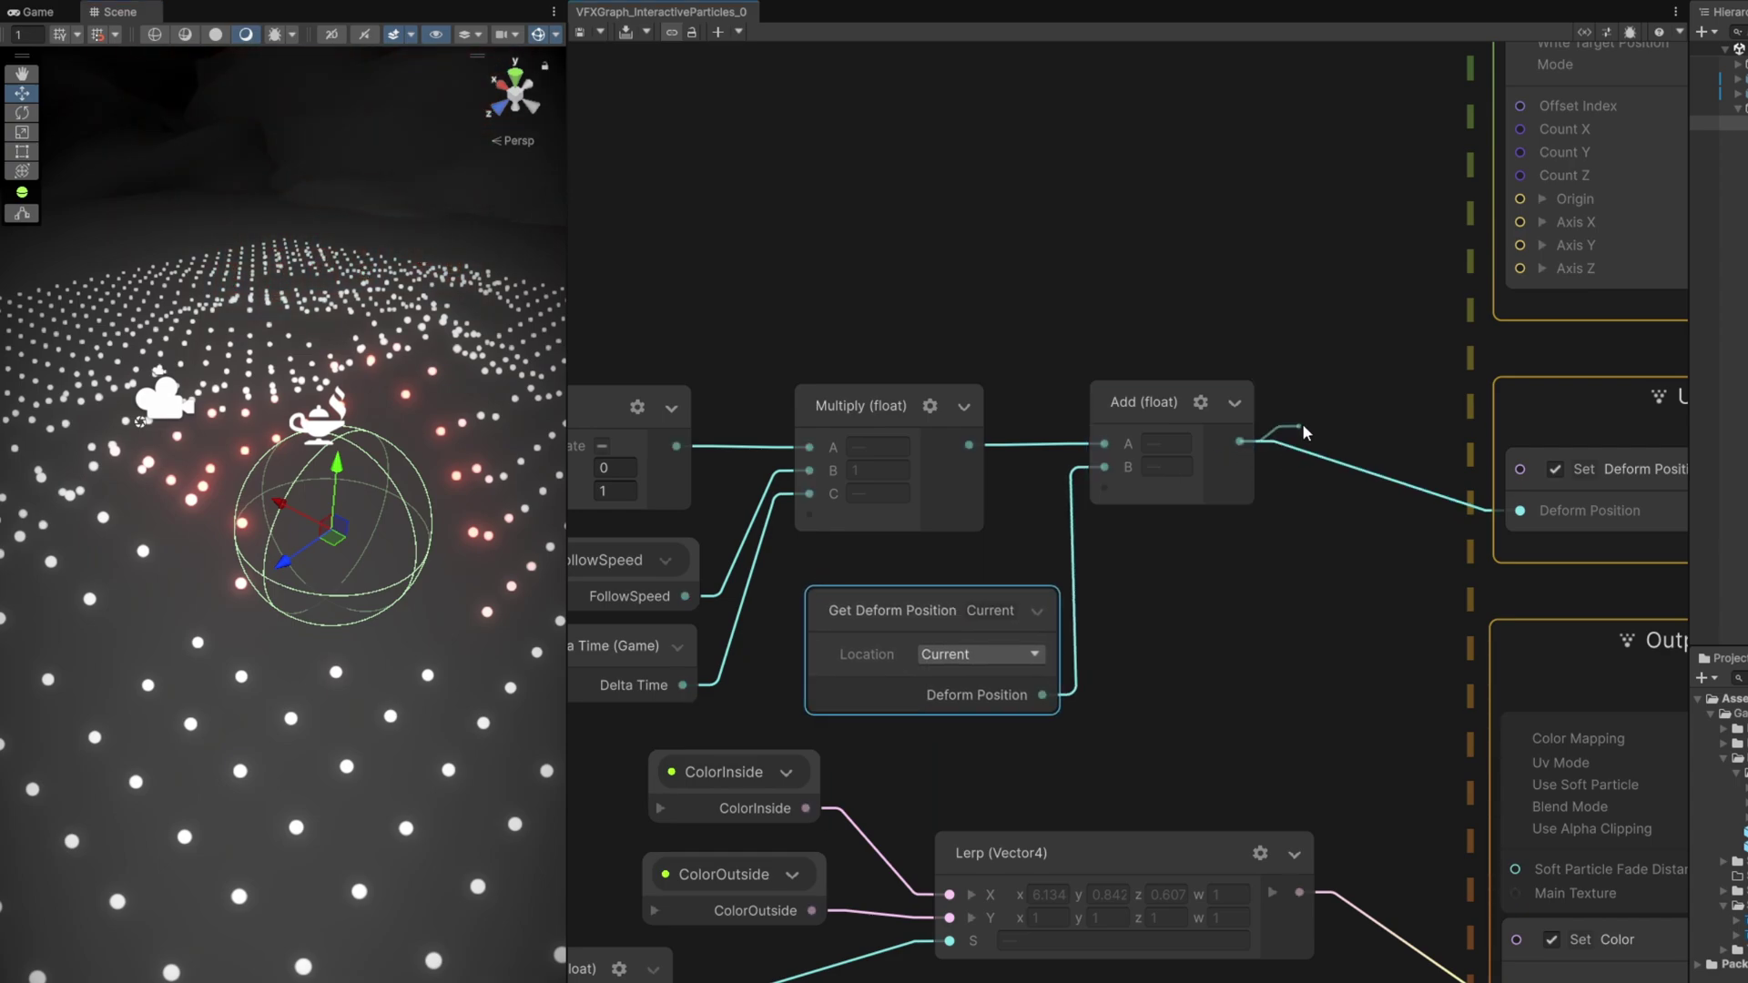
pyautogui.moveTo(1304, 427); pyautogui.dragTo(1316, 398)
pyautogui.write('cl')
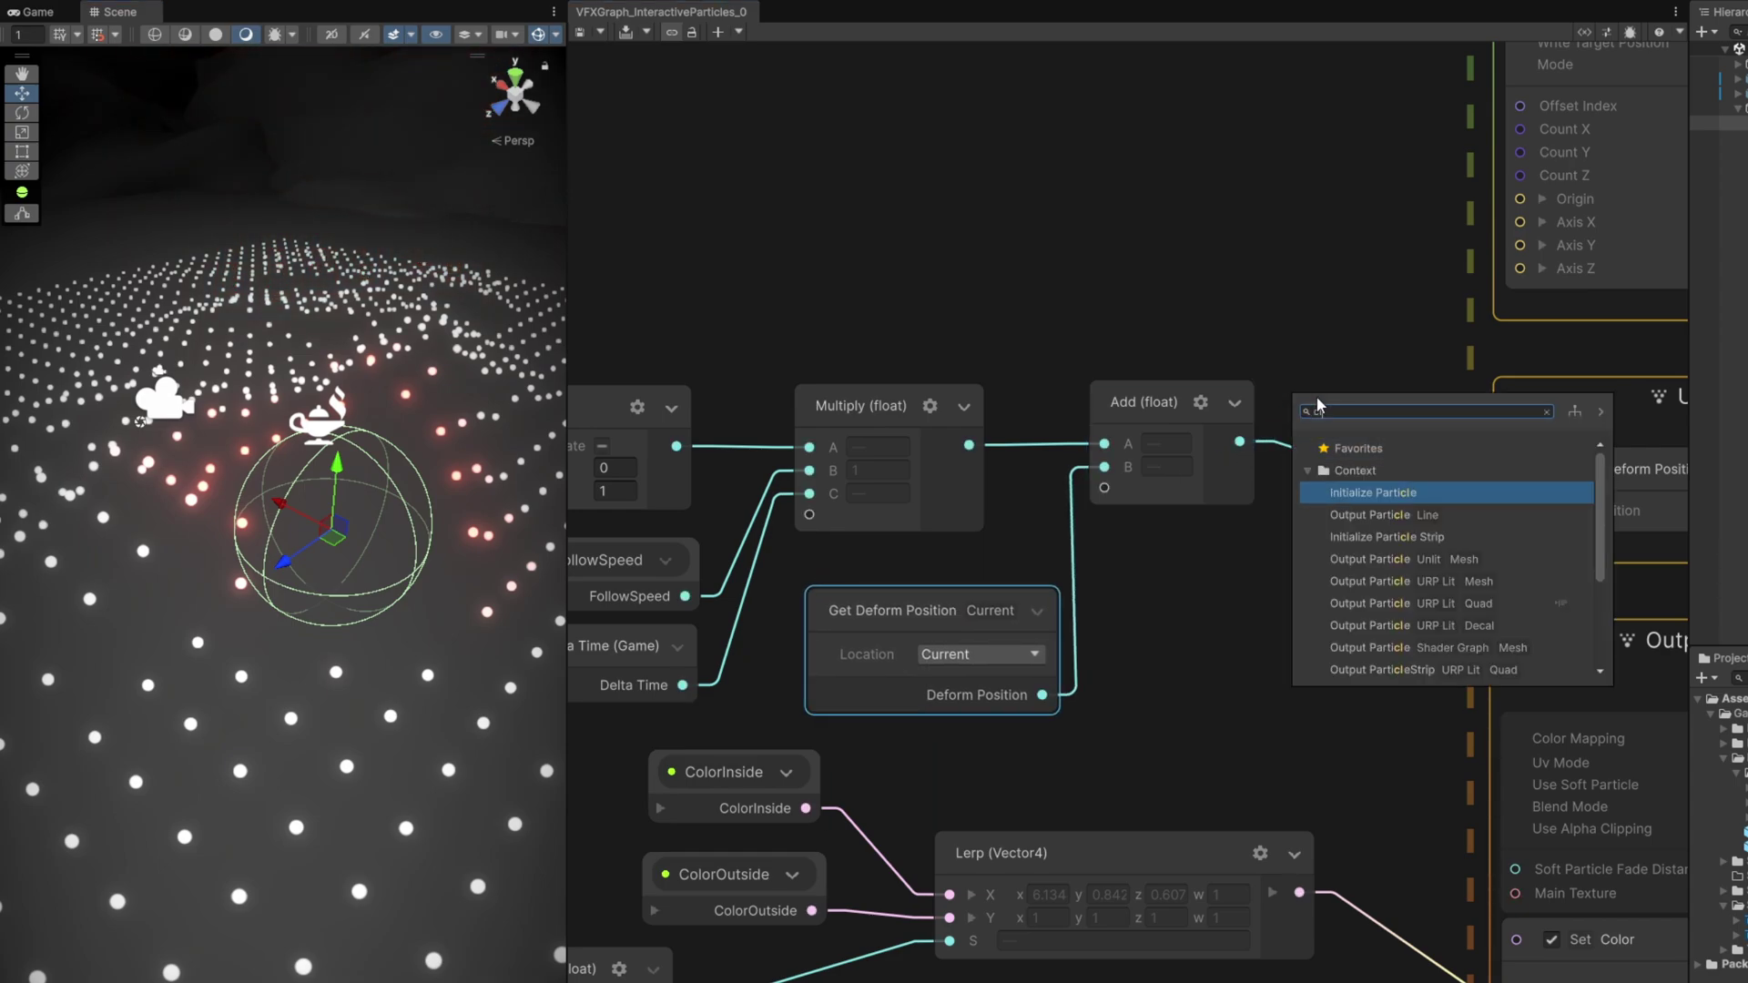
pyautogui.write('am')
pyautogui.press('Return')
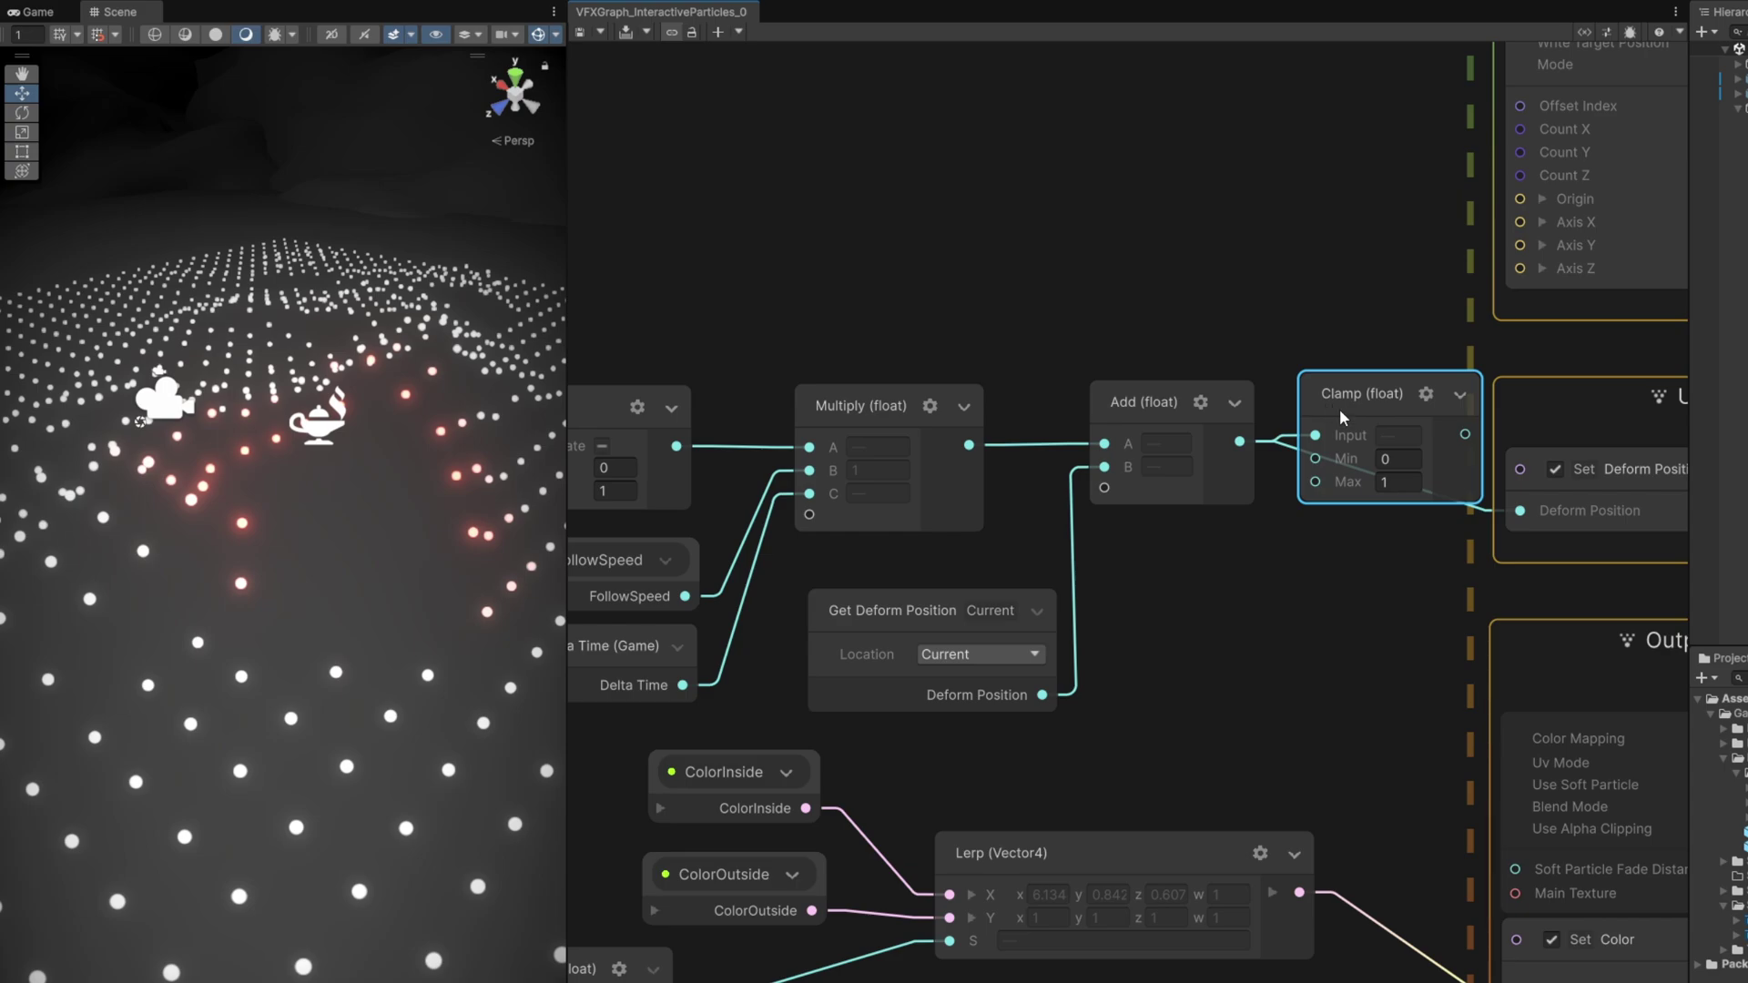
pyautogui.moveTo(1466, 434); pyautogui.dragTo(1520, 511)
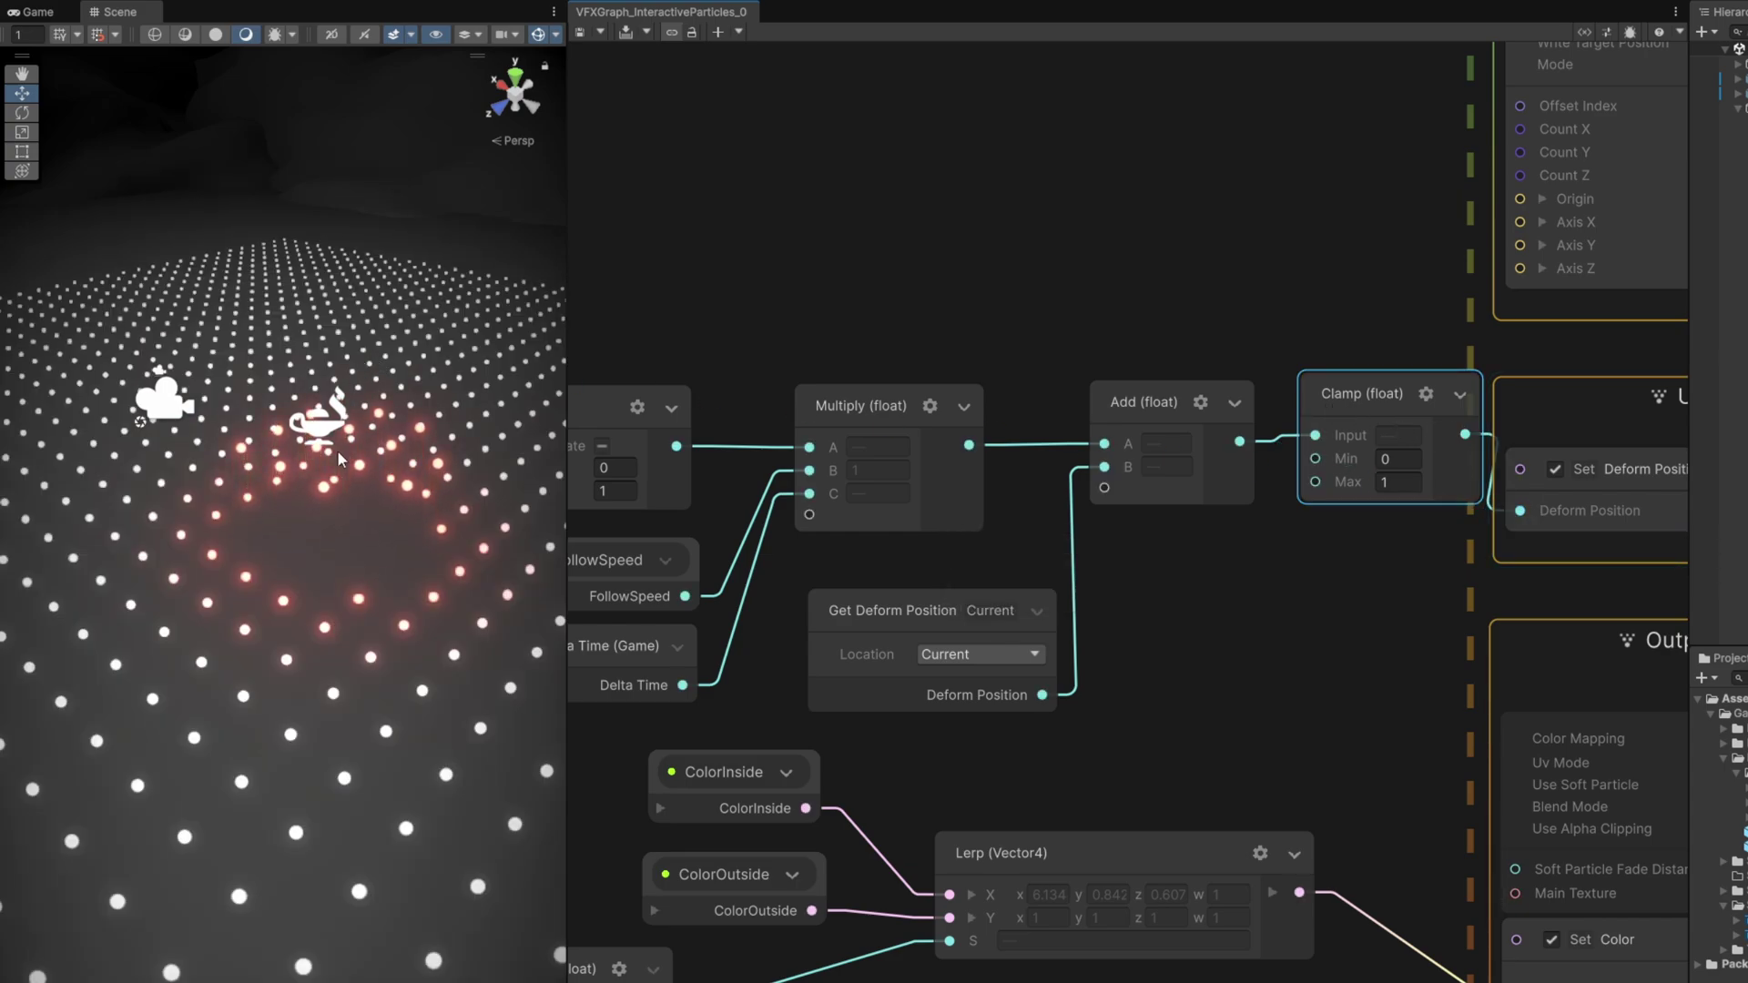
# Step: Shift the whole node chain from Sphere to Clamp away from the system contexts to make room
pyautogui.scroll(-8, 1193, 577)
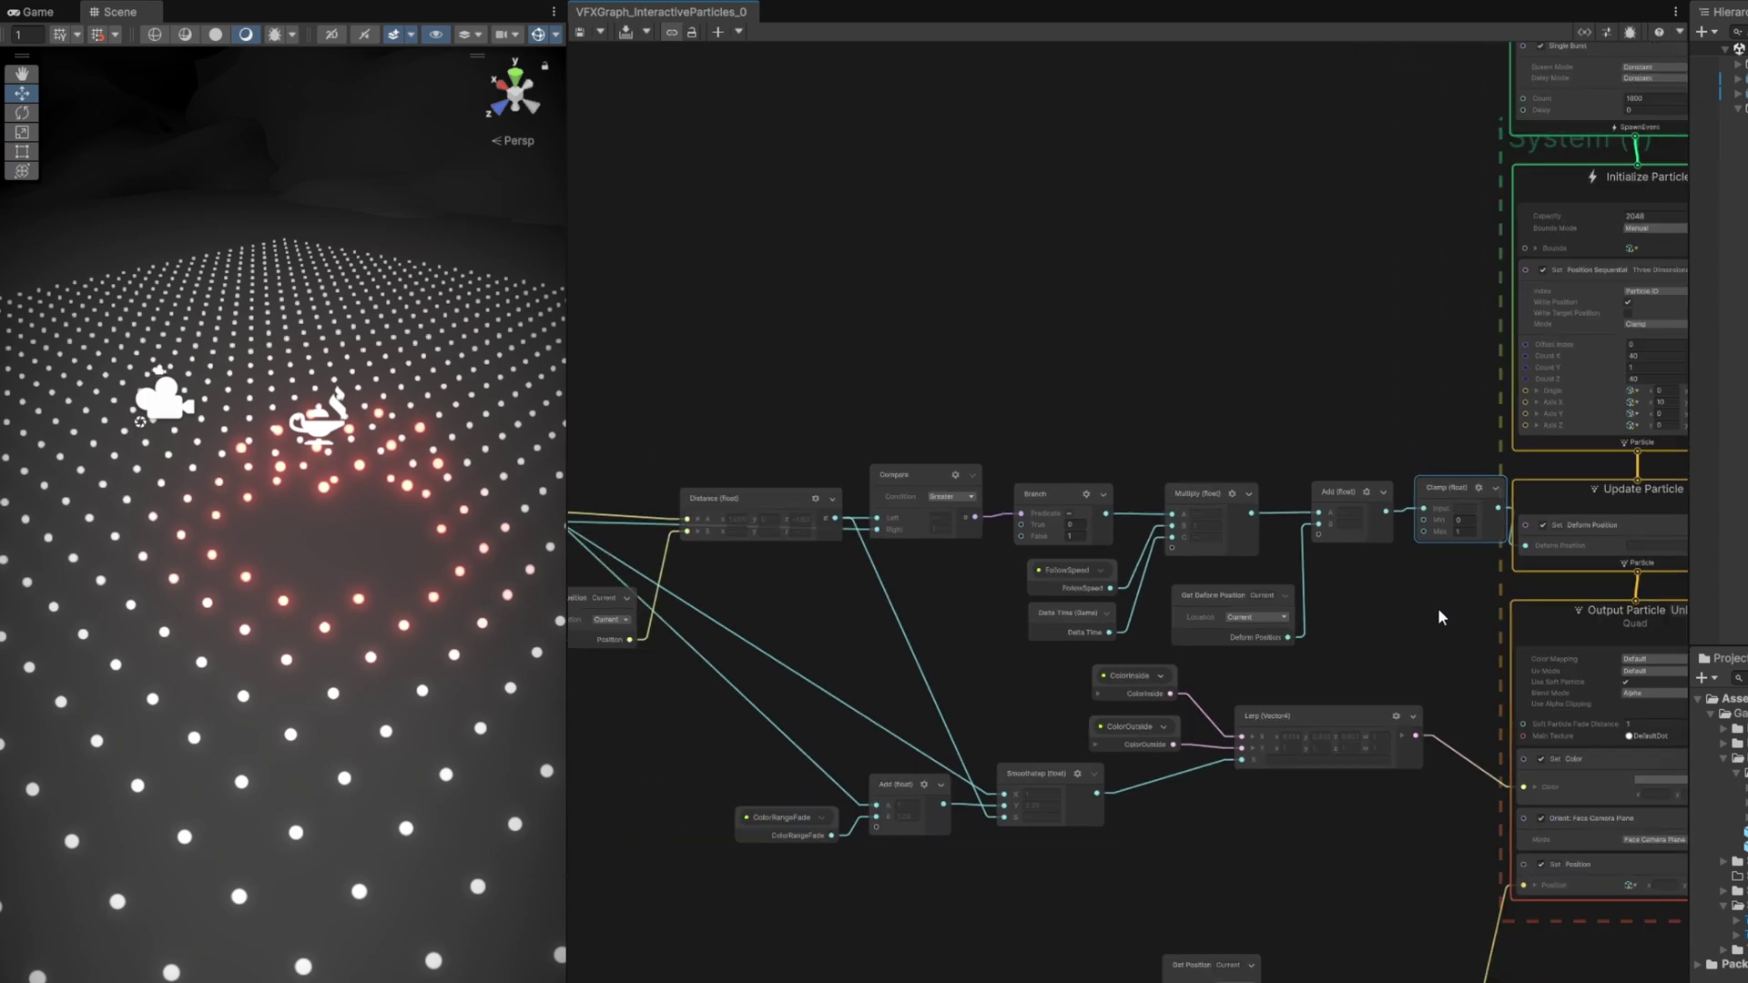
pyautogui.moveTo(1444, 618); pyautogui.dragTo(587, 412)
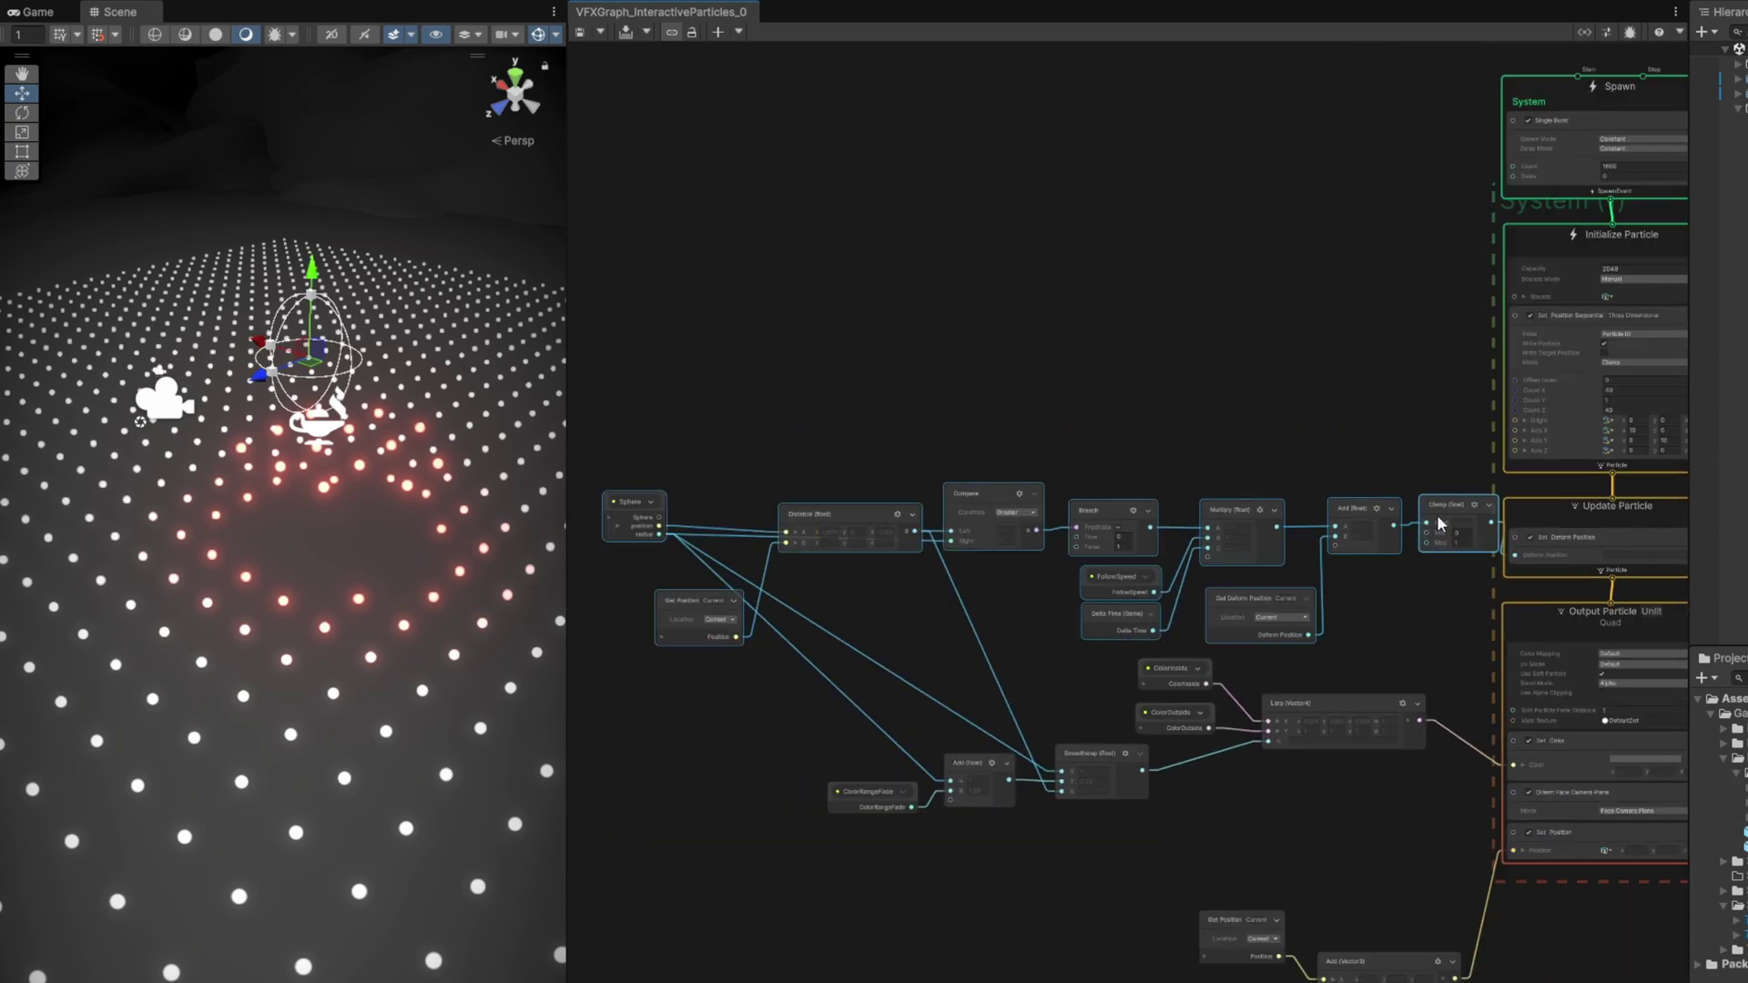
pyautogui.moveTo(1440, 609); pyautogui.dragTo(610, 384)
pyautogui.moveTo(1447, 513); pyautogui.dragTo(1358, 500)
# Step: Move the Output Particle context and its color and position nodes down, keeping the Delta Time and Get Deform Position nodes beside their chain
pyautogui.scroll(-1, 1413, 760)
pyautogui.moveTo(1417, 772); pyautogui.dragTo(1325, 679, button='middle')
pyautogui.moveTo(1550, 936); pyautogui.dragTo(1111, 694)
pyautogui.moveTo(773, 544); pyautogui.dragTo(773, 550)
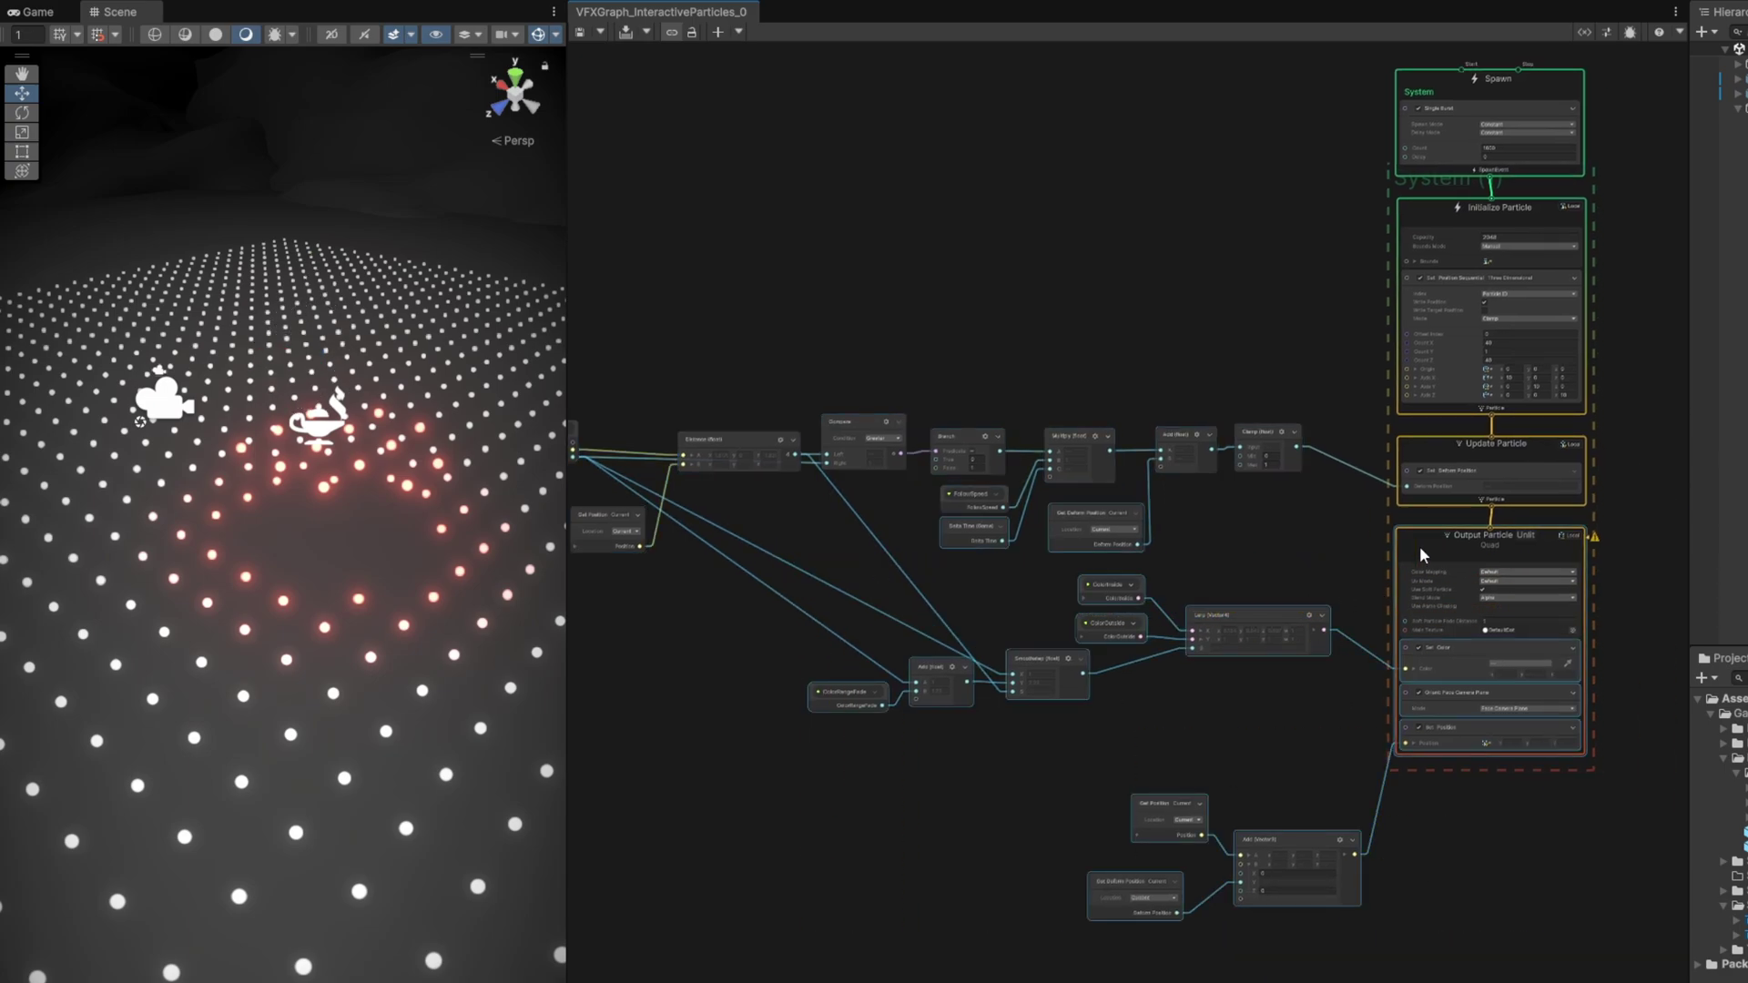
pyautogui.moveTo(1419, 546); pyautogui.dragTo(1423, 634)
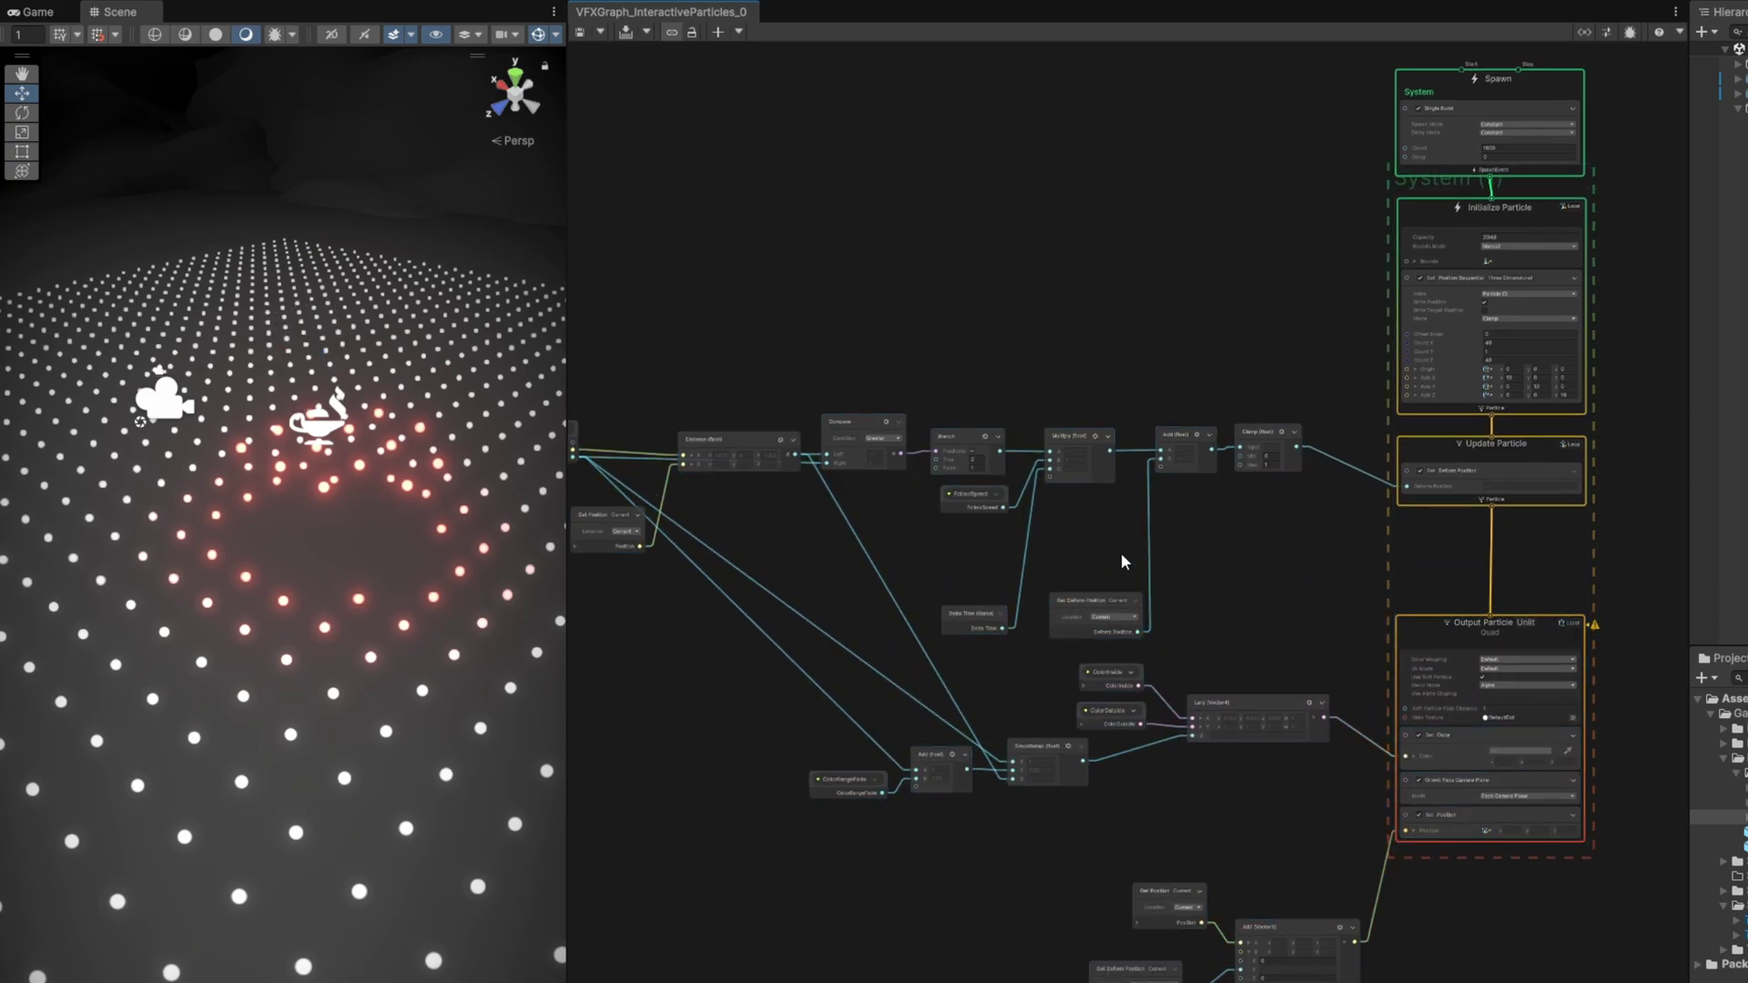
pyautogui.moveTo(1096, 599); pyautogui.dragTo(1089, 518)
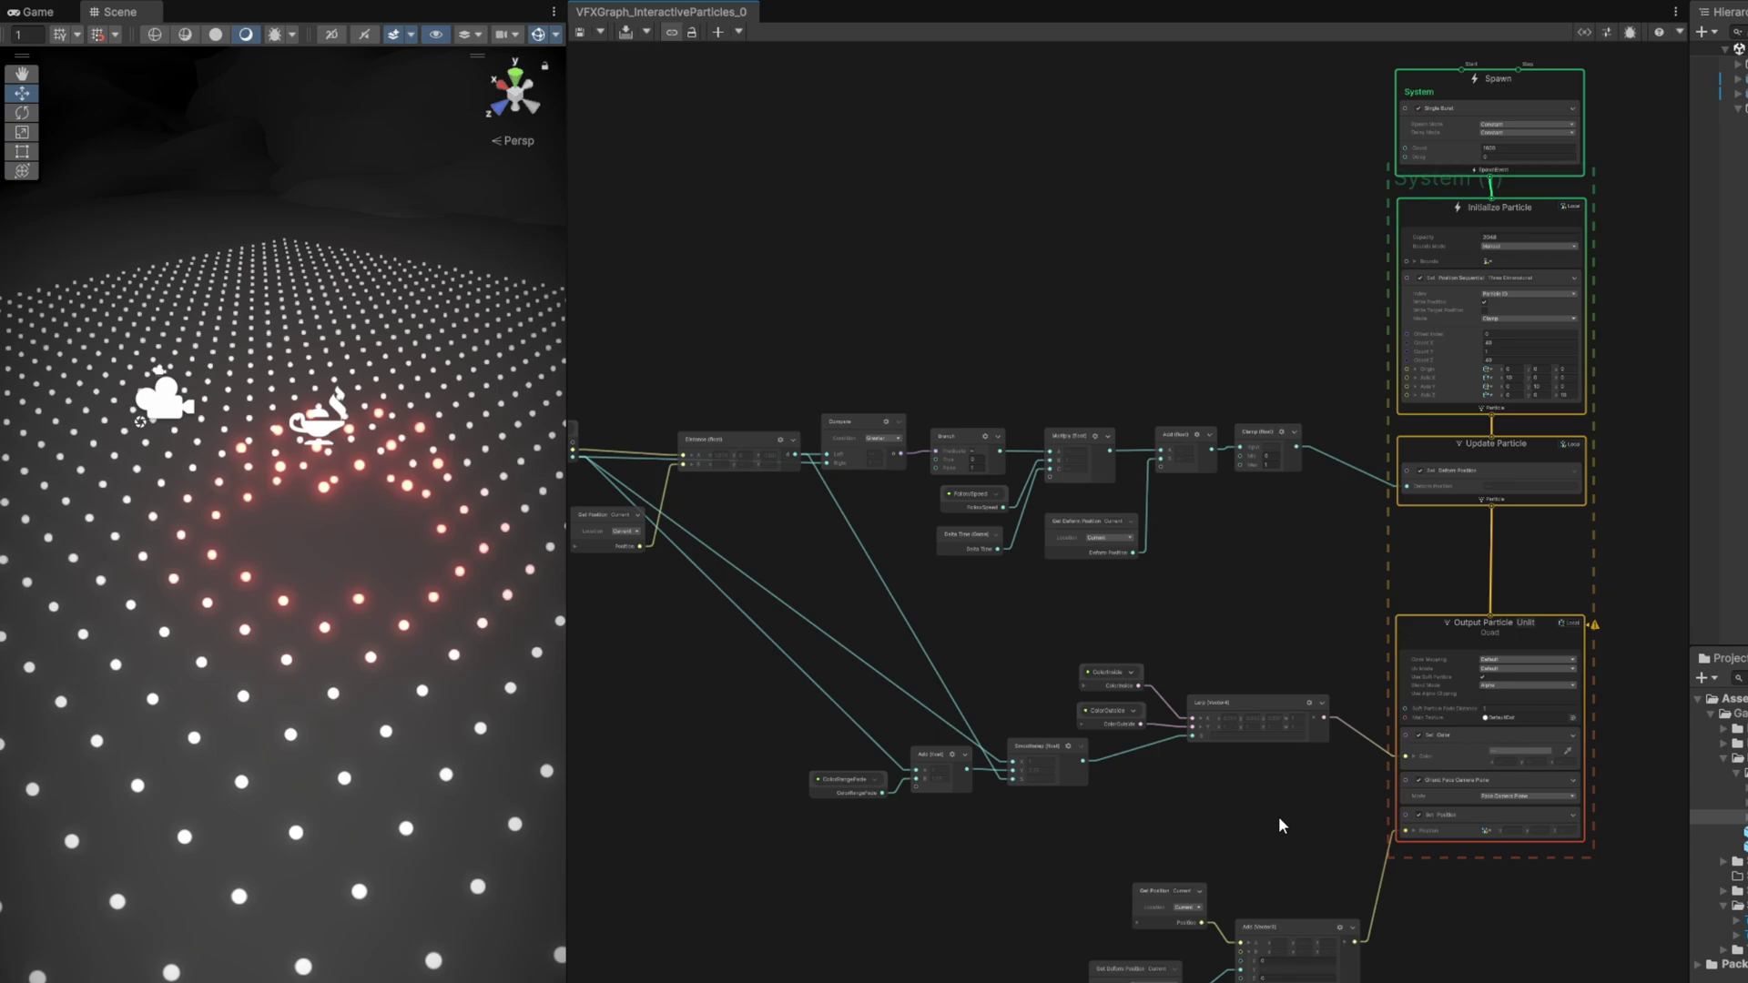
# Step: Move the sphere collider through the particle grid to check how the Clamp node limits the deformation
pyautogui.scroll(5, 1297, 457)
pyautogui.click(1229, 429)
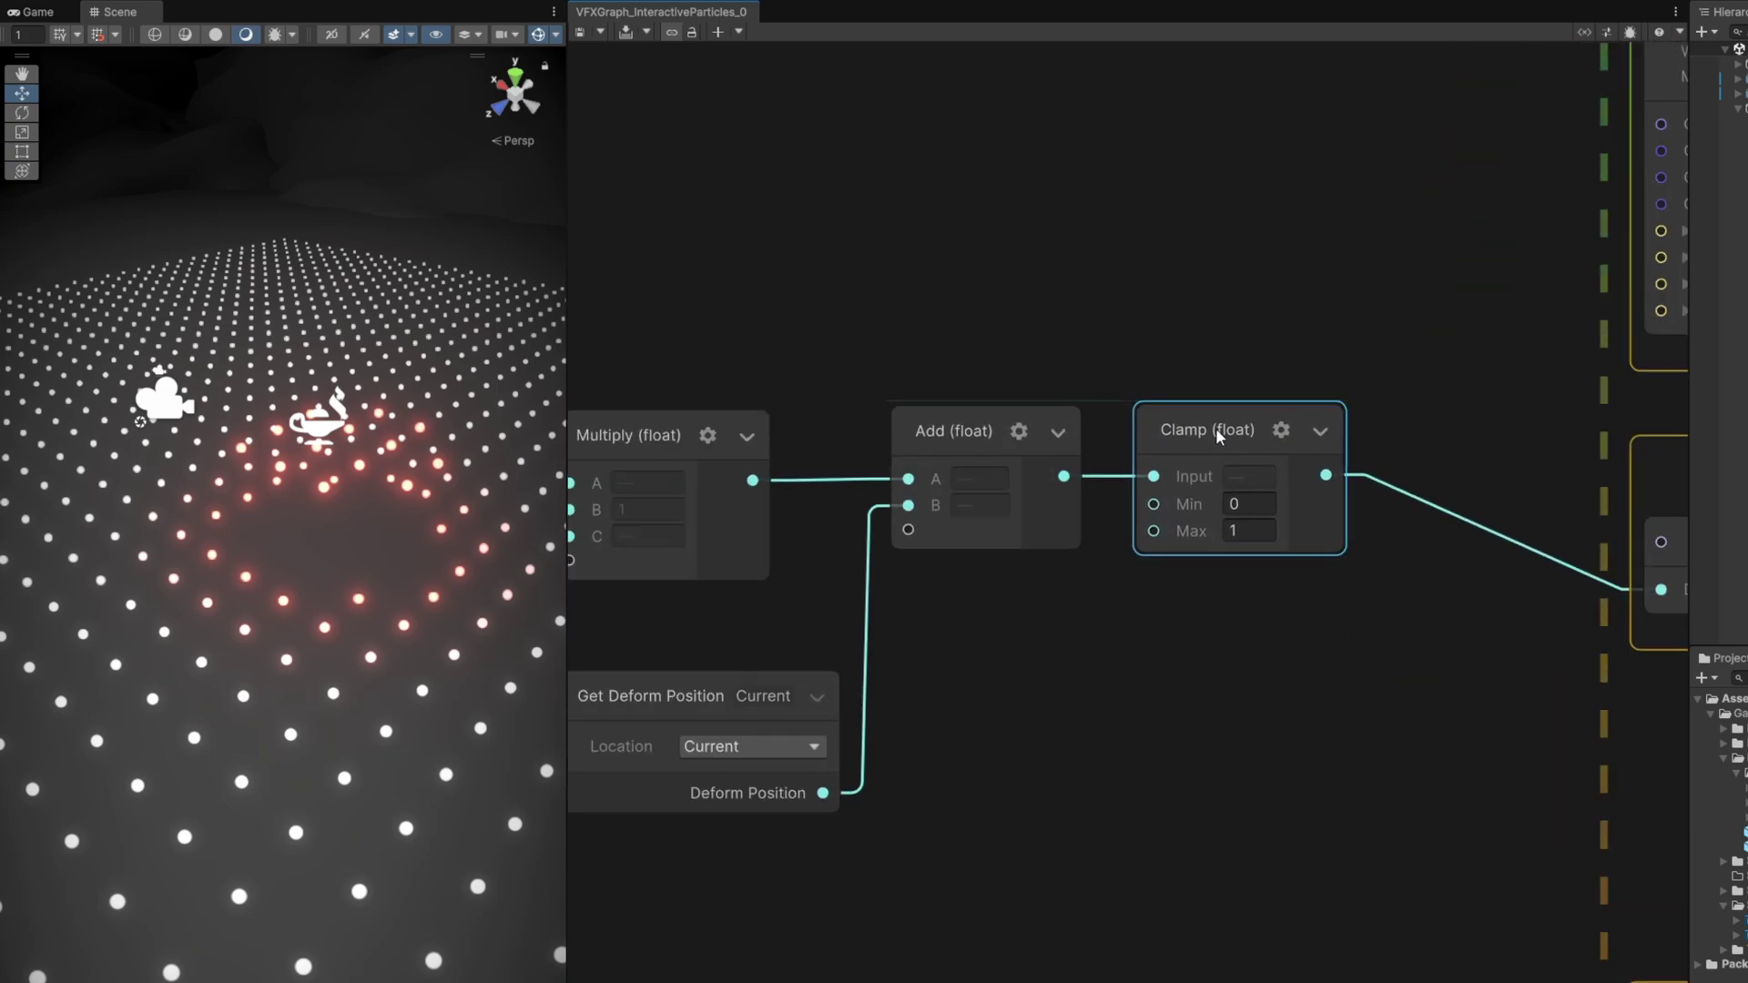
pyautogui.click(540, 37)
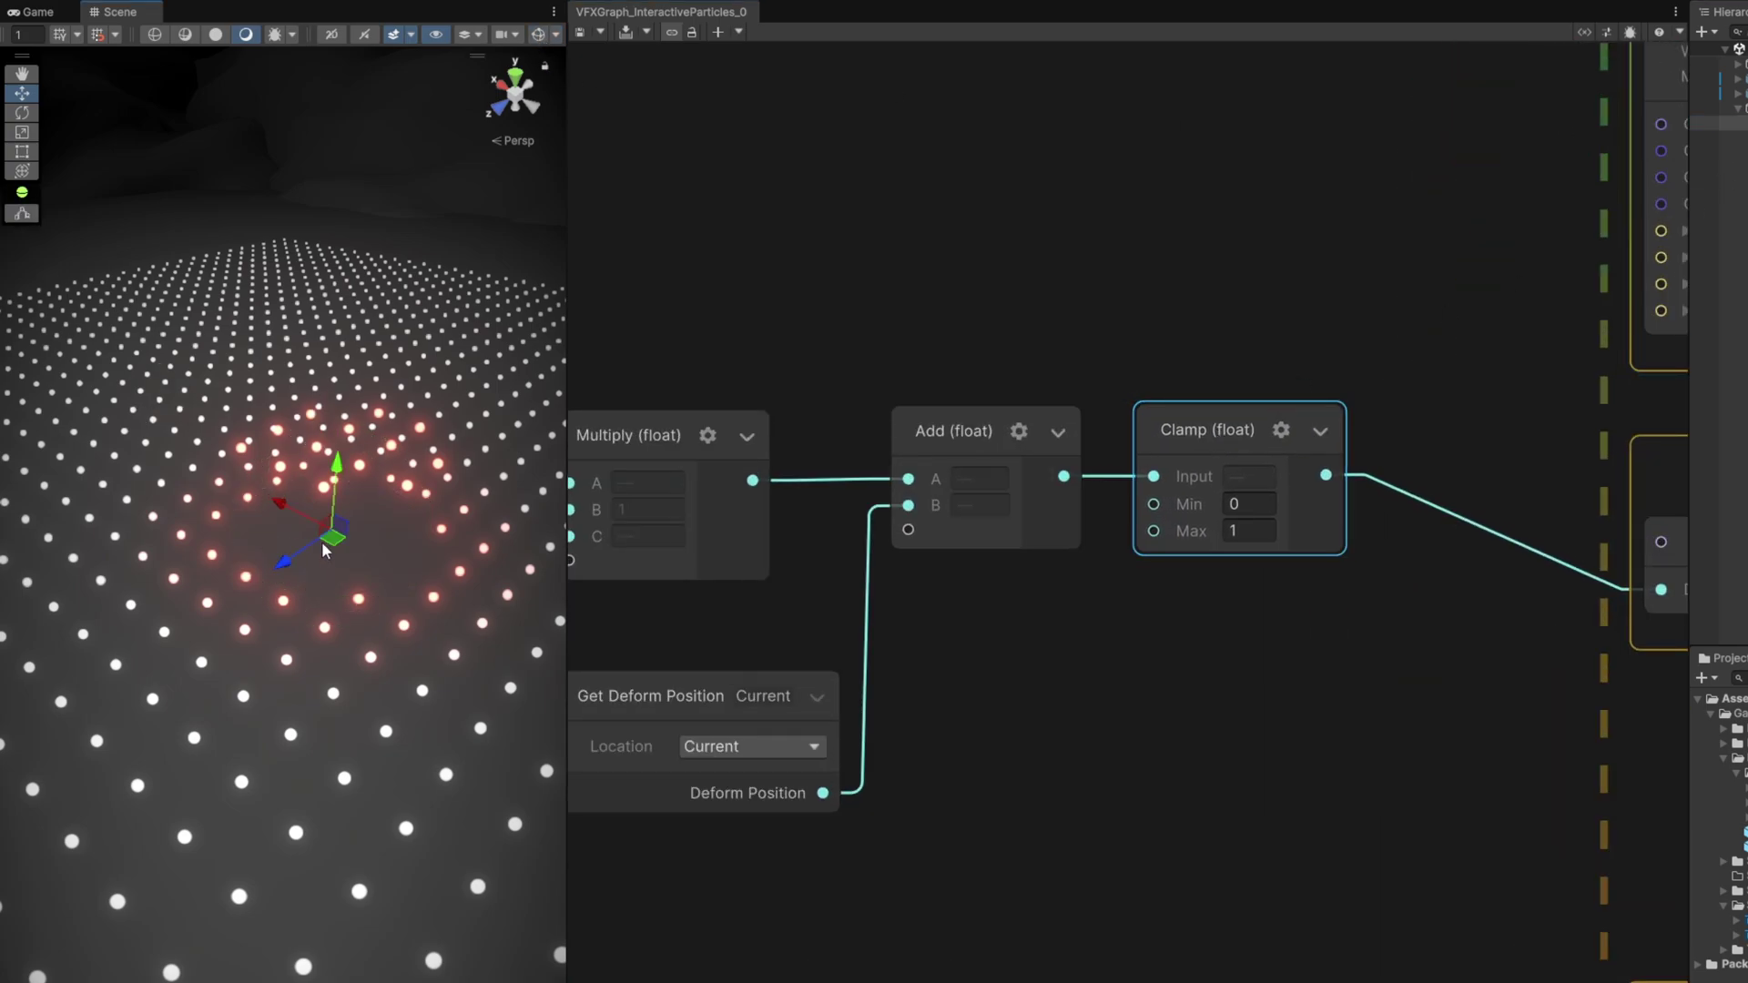
pyautogui.moveTo(325, 546); pyautogui.dragTo(360, 492)
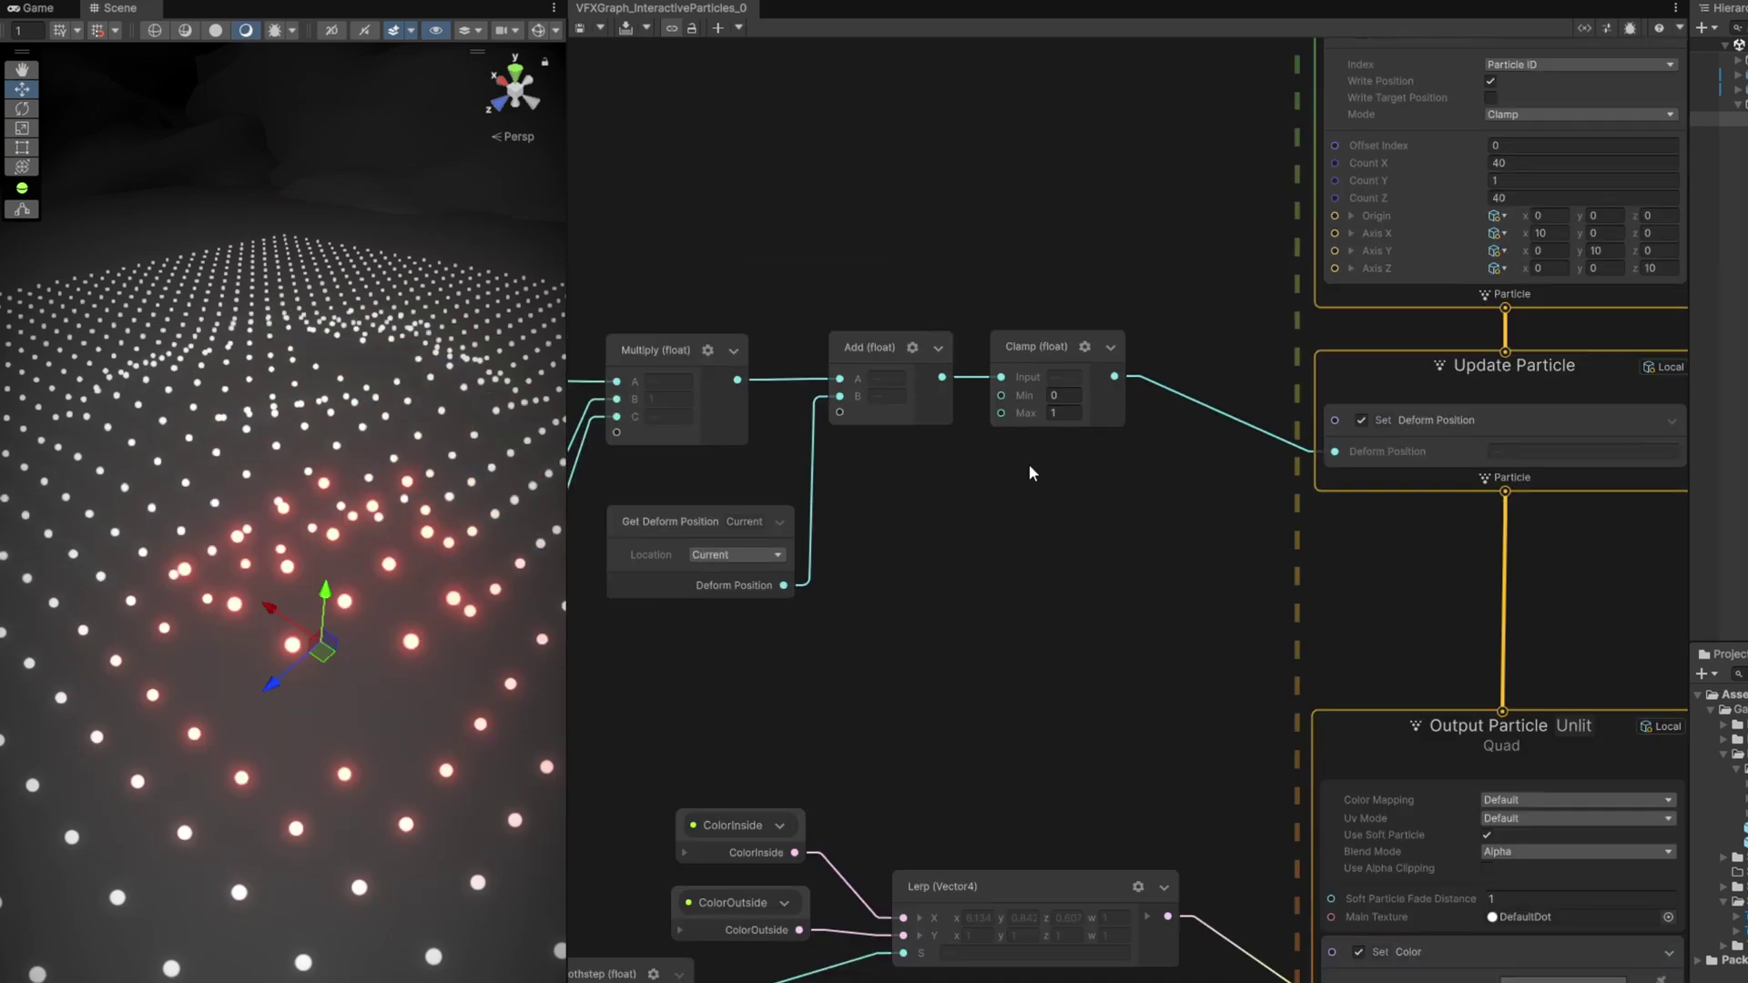
# Step: Set the Branch node's True value to -1
pyautogui.moveTo(581, 401); pyautogui.dragTo(1204, 397, button='middle')
pyautogui.scroll(3, 774, 391)
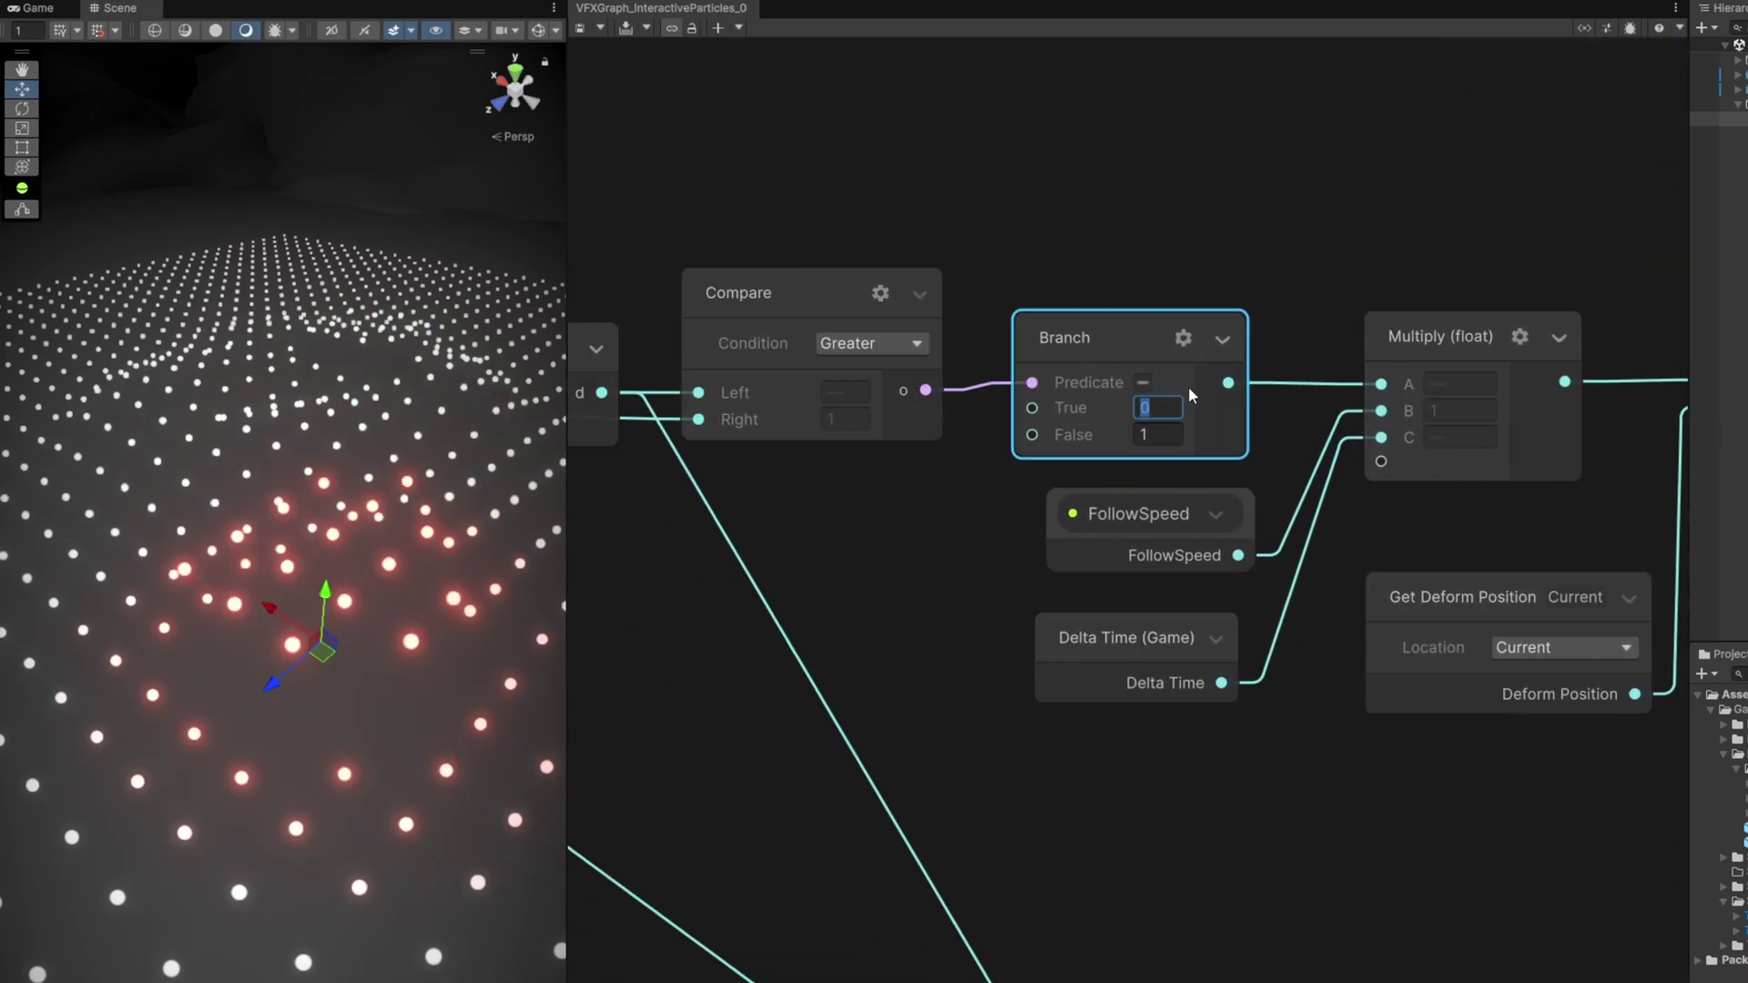
pyautogui.write('-1')
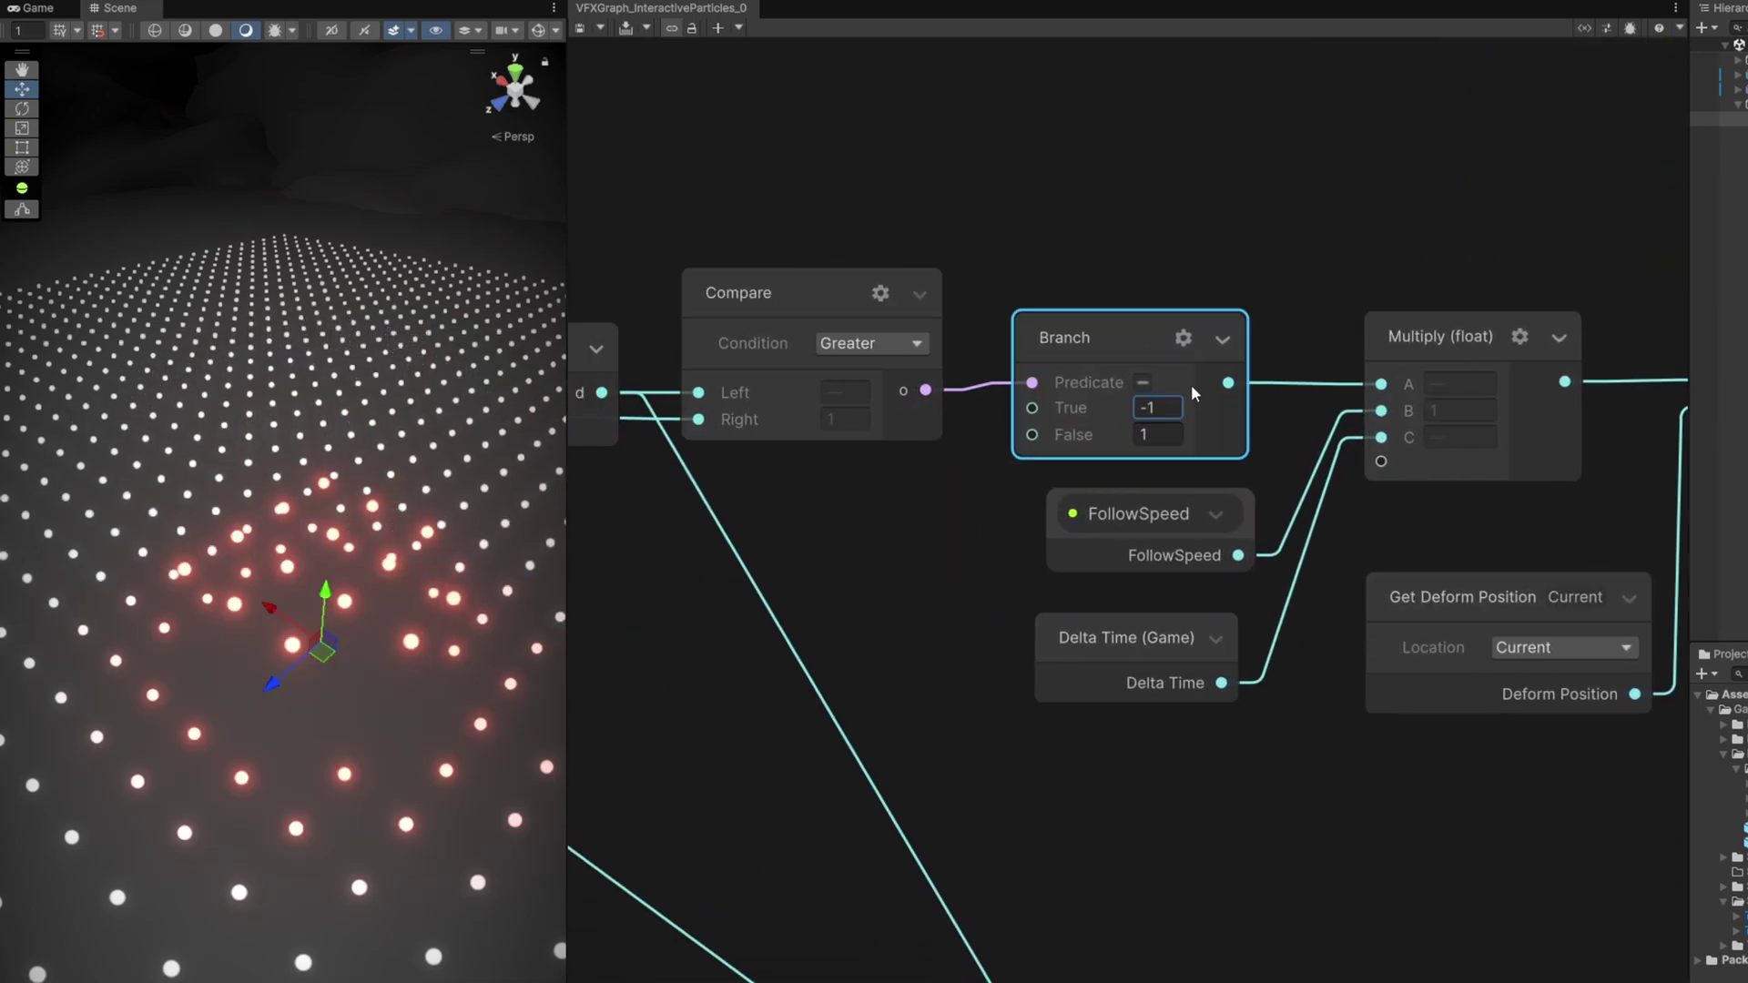
# Step: Move the sphere collider back and forth across the grid to check how the particles rise and return
pyautogui.moveTo(324, 657); pyautogui.dragTo(271, 386)
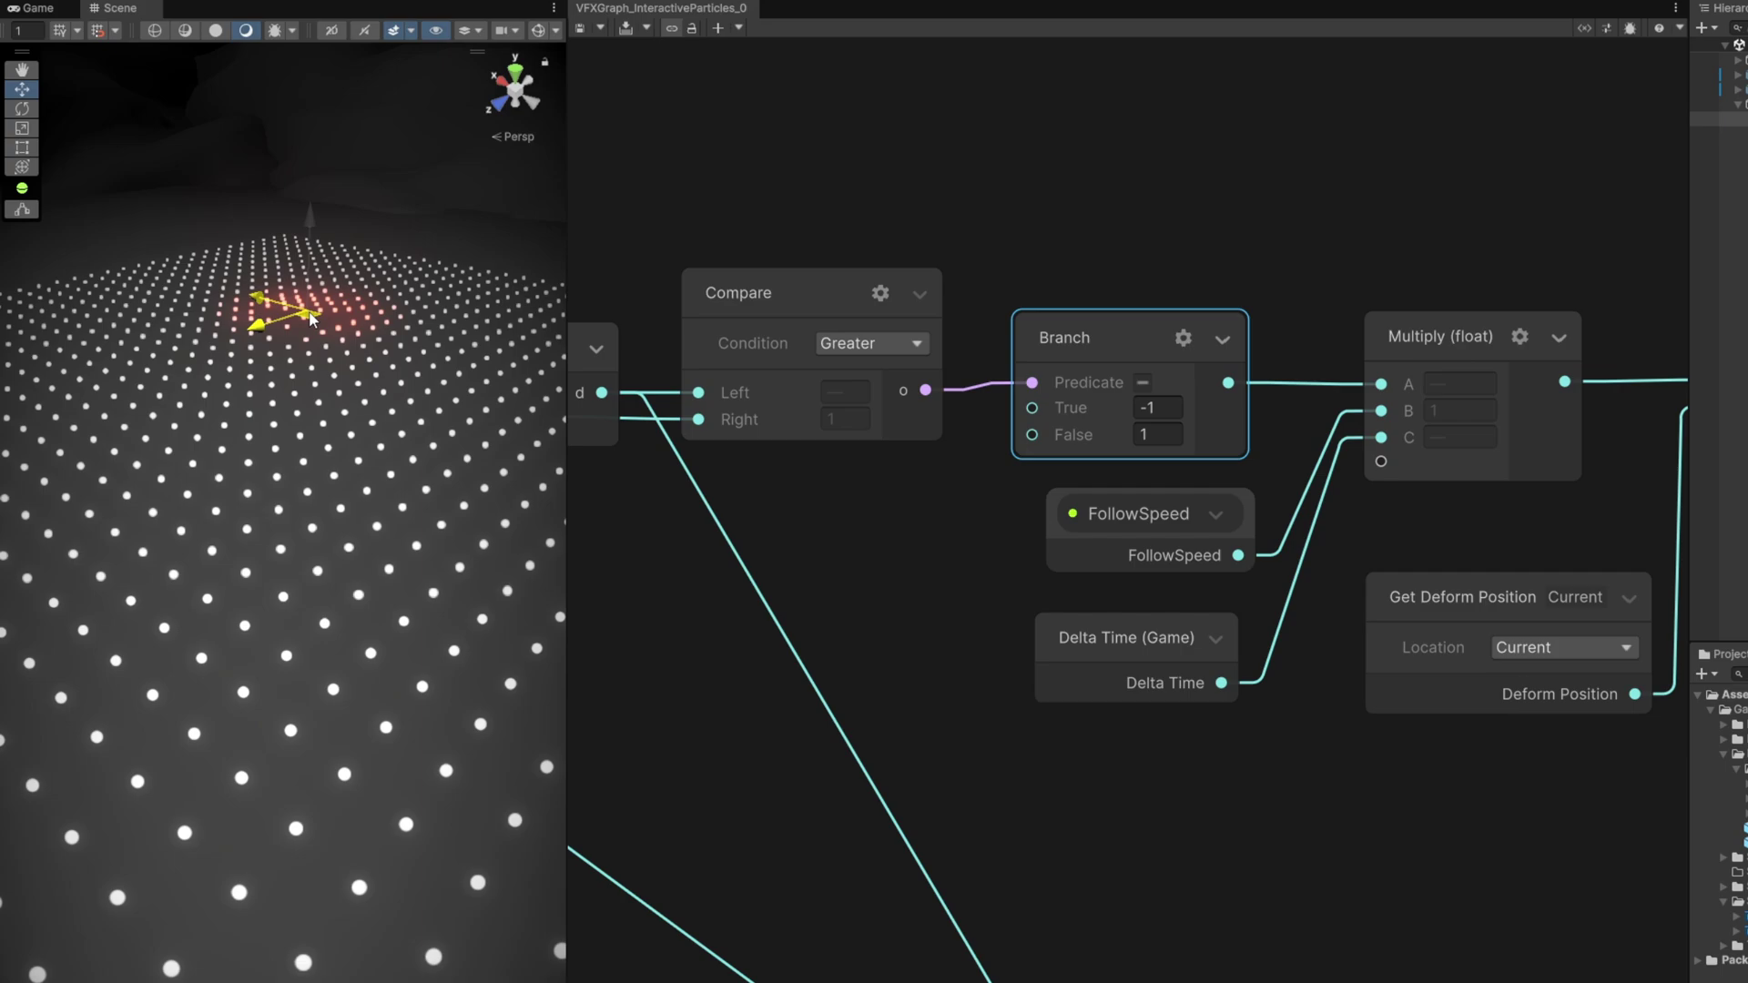
pyautogui.moveTo(310, 319); pyautogui.dragTo(277, 542)
pyautogui.click(537, 31)
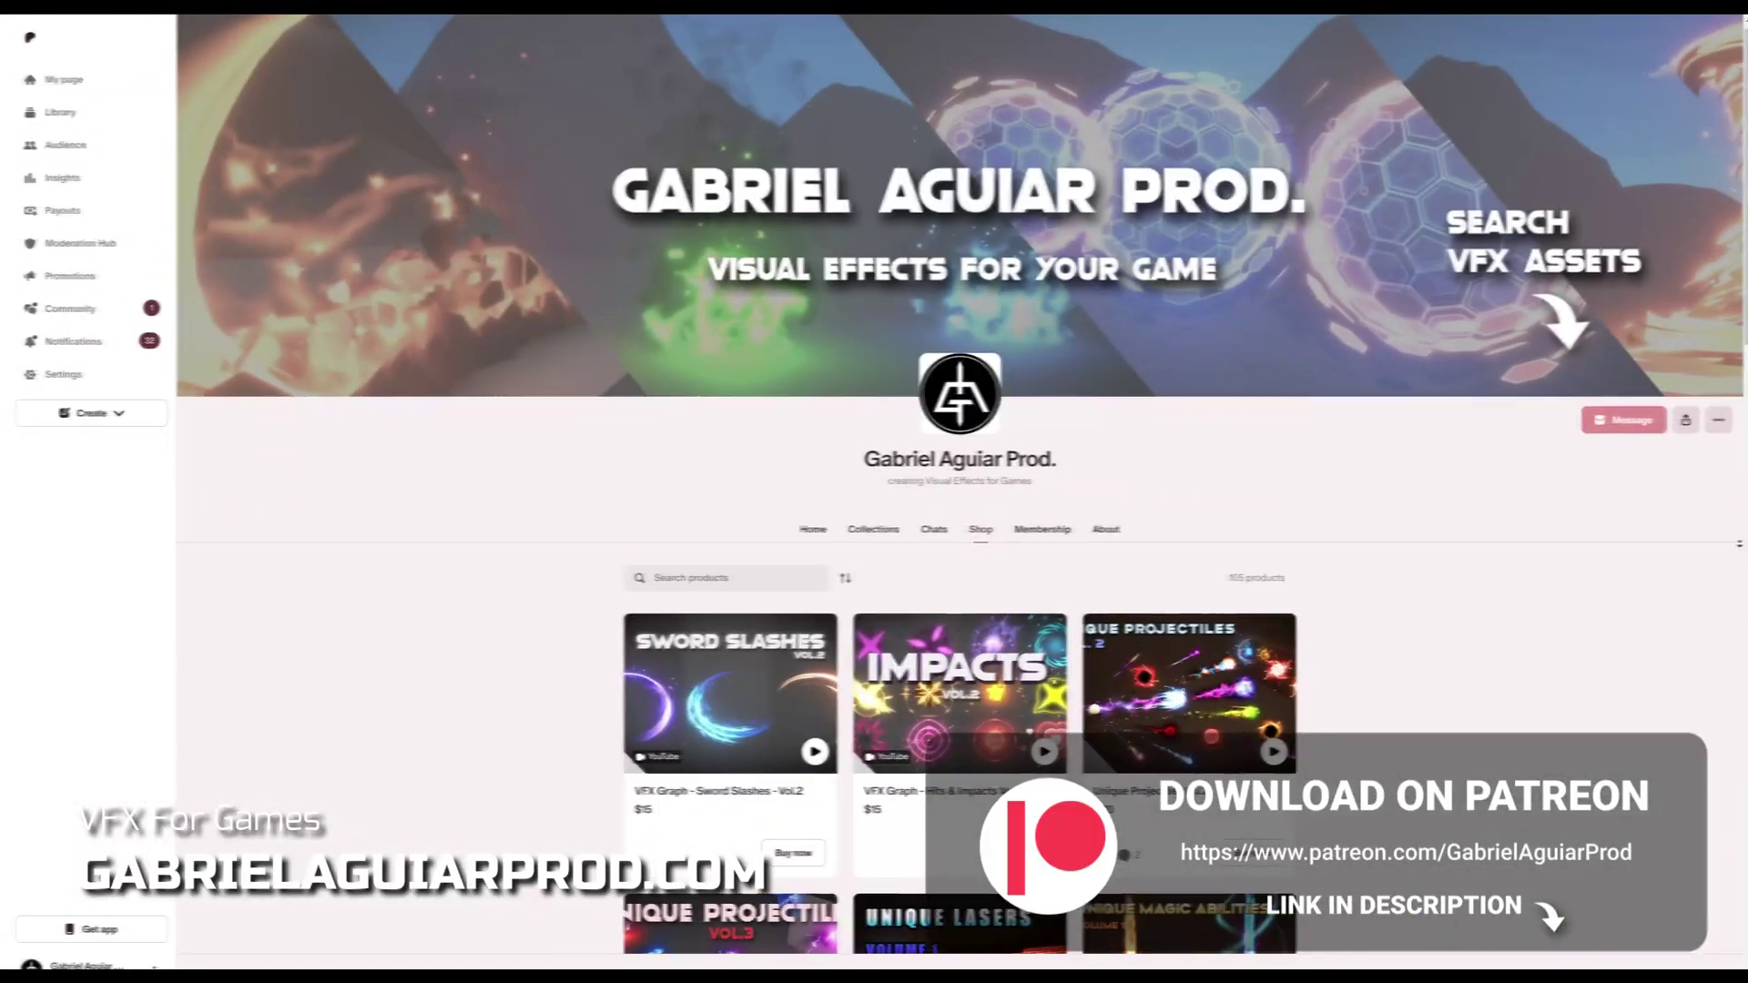
pyautogui.scroll(-8, 1739, 543)
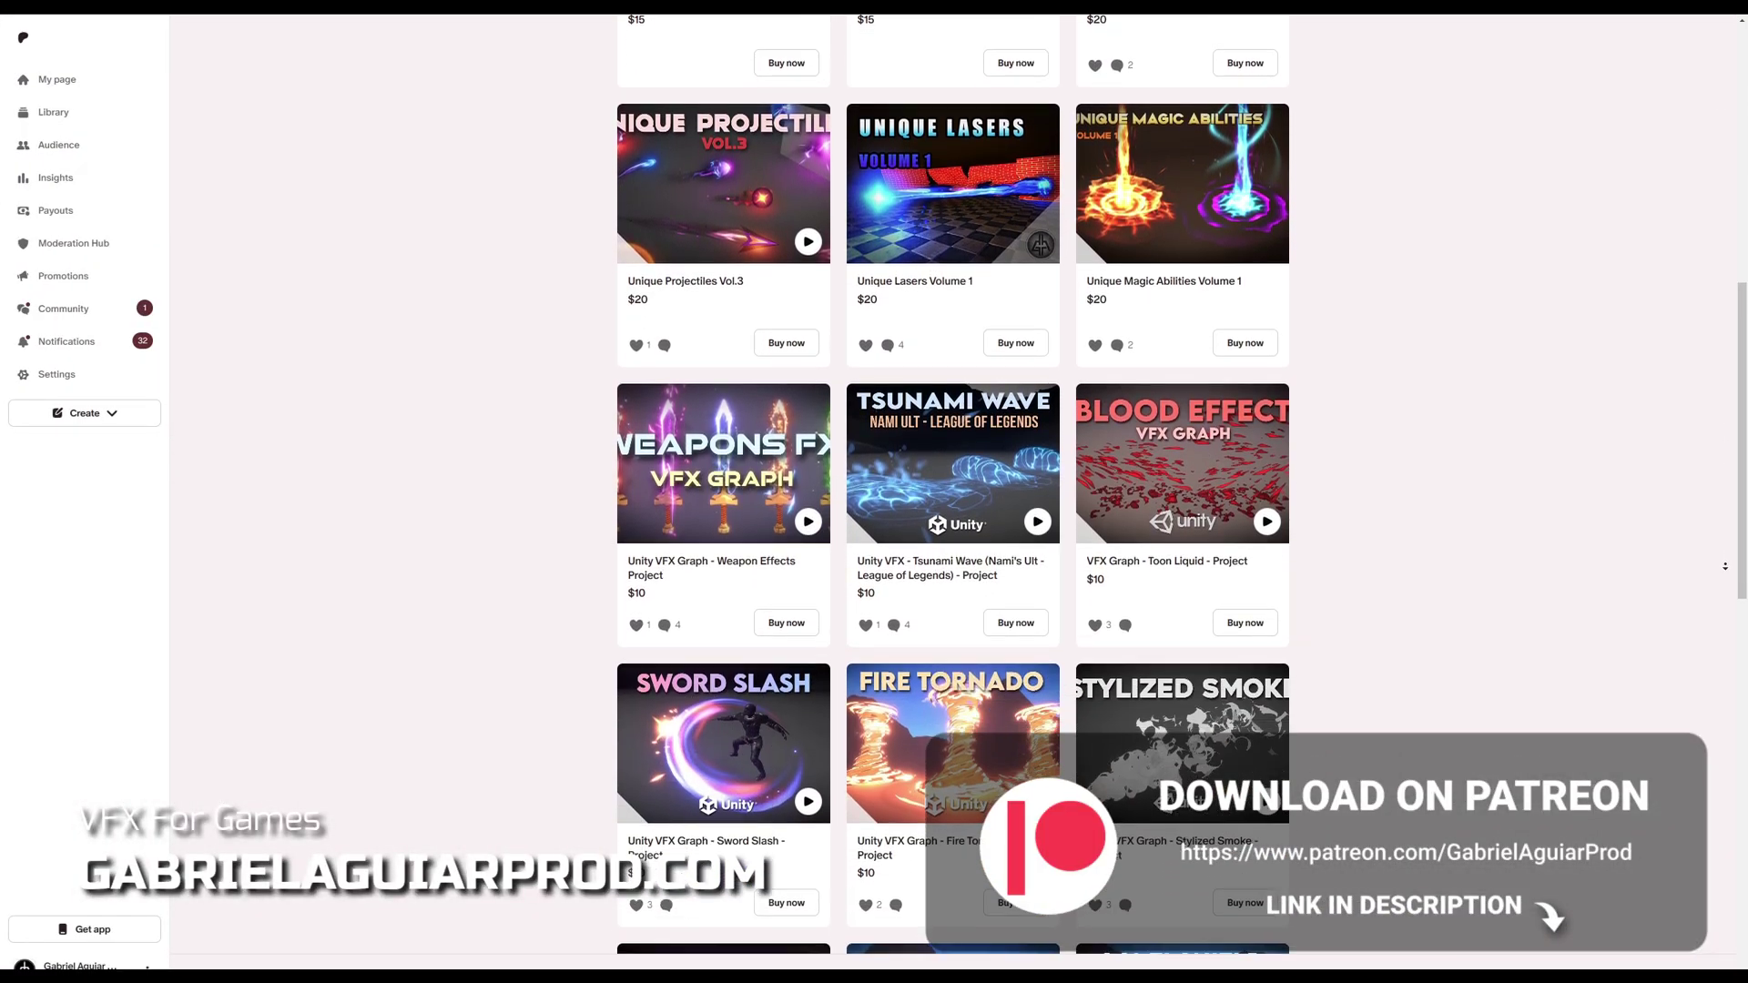